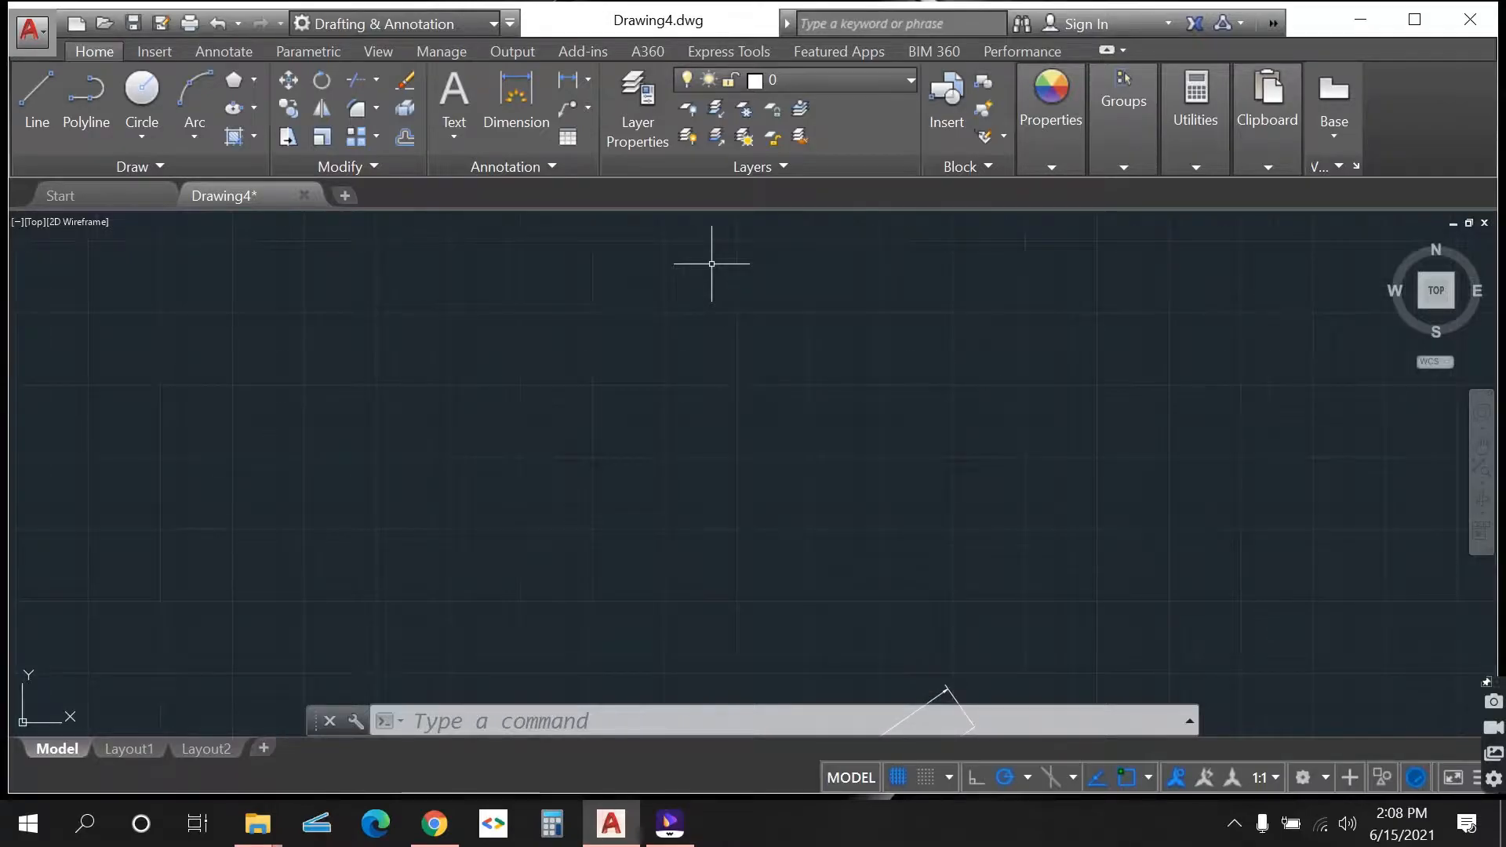
- Start a polyline in the empty area above the large rectangle with a horizontal first segment 10 units long
{"action": "scroll", "coordinate": [674, 303], "scroll_direction": "down", "scroll_amount": 2}
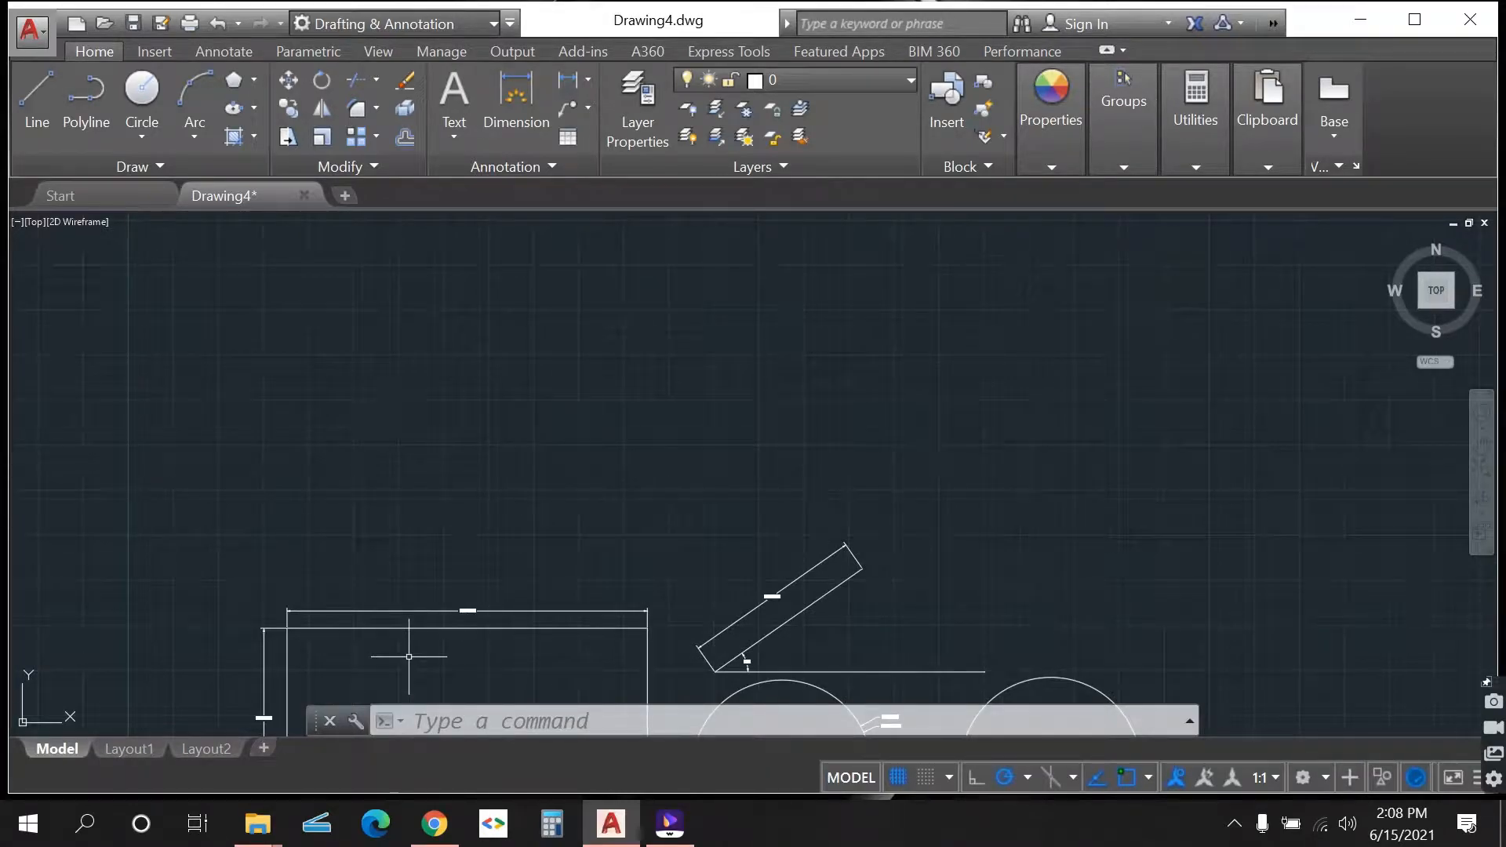
{"action": "scroll", "coordinate": [408, 628], "scroll_direction": "up", "scroll_amount": 2}
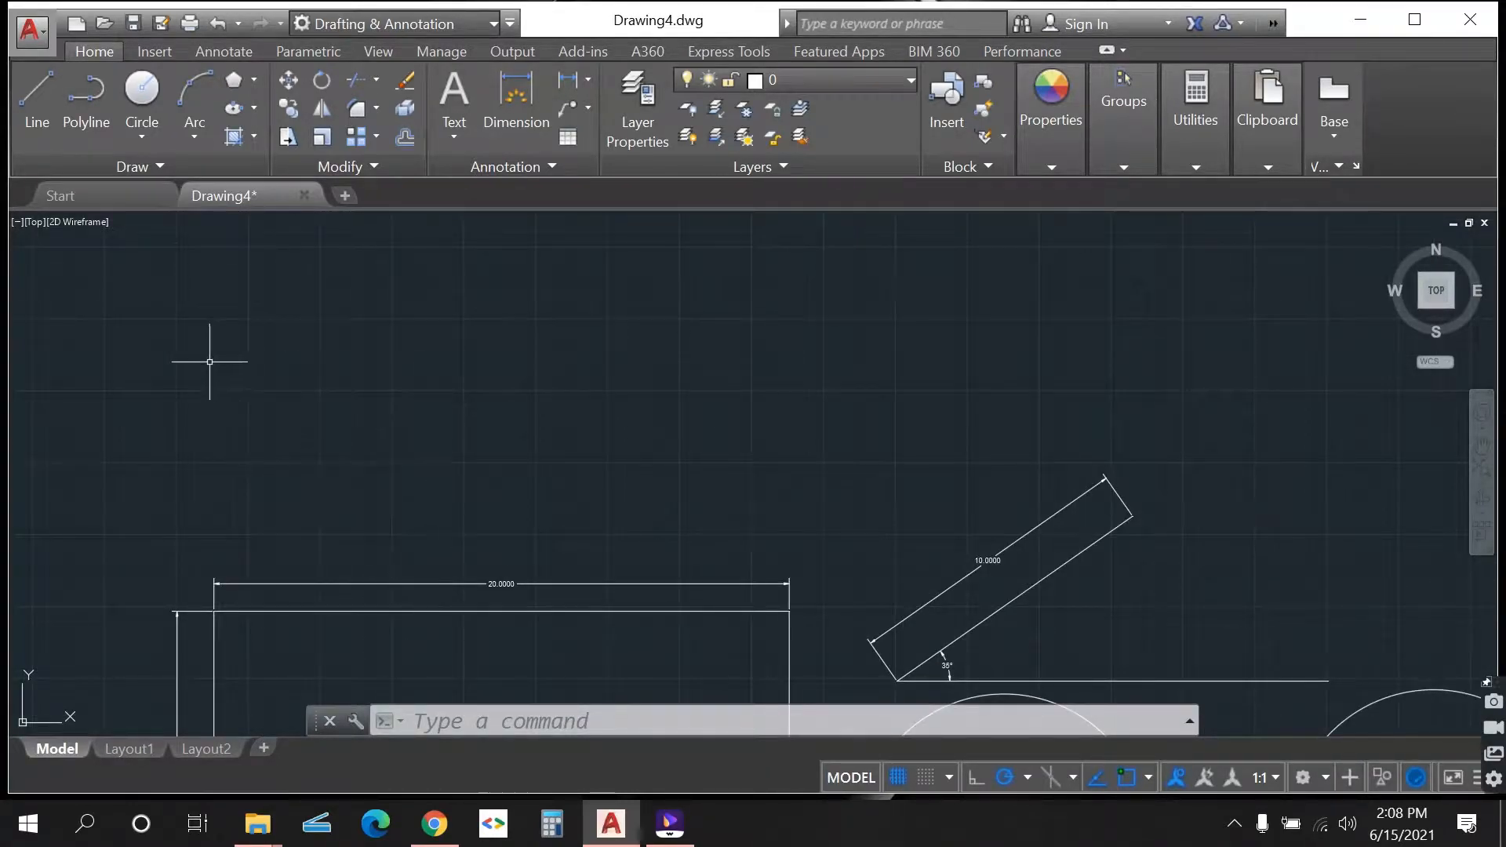
{"action": "left_click", "coordinate": [88, 98]}
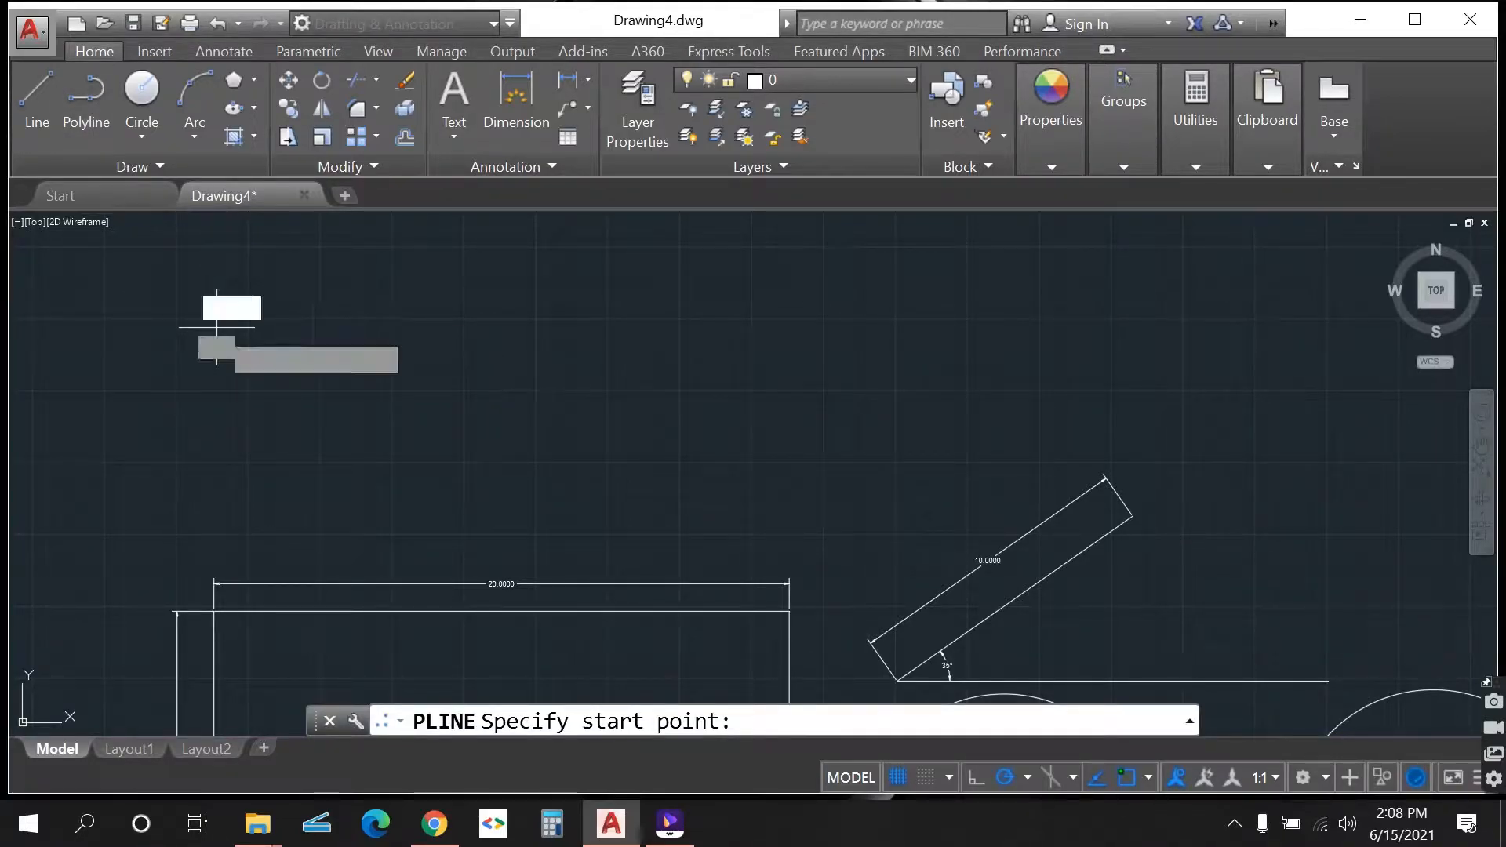
{"action": "left_click", "coordinate": [217, 327]}
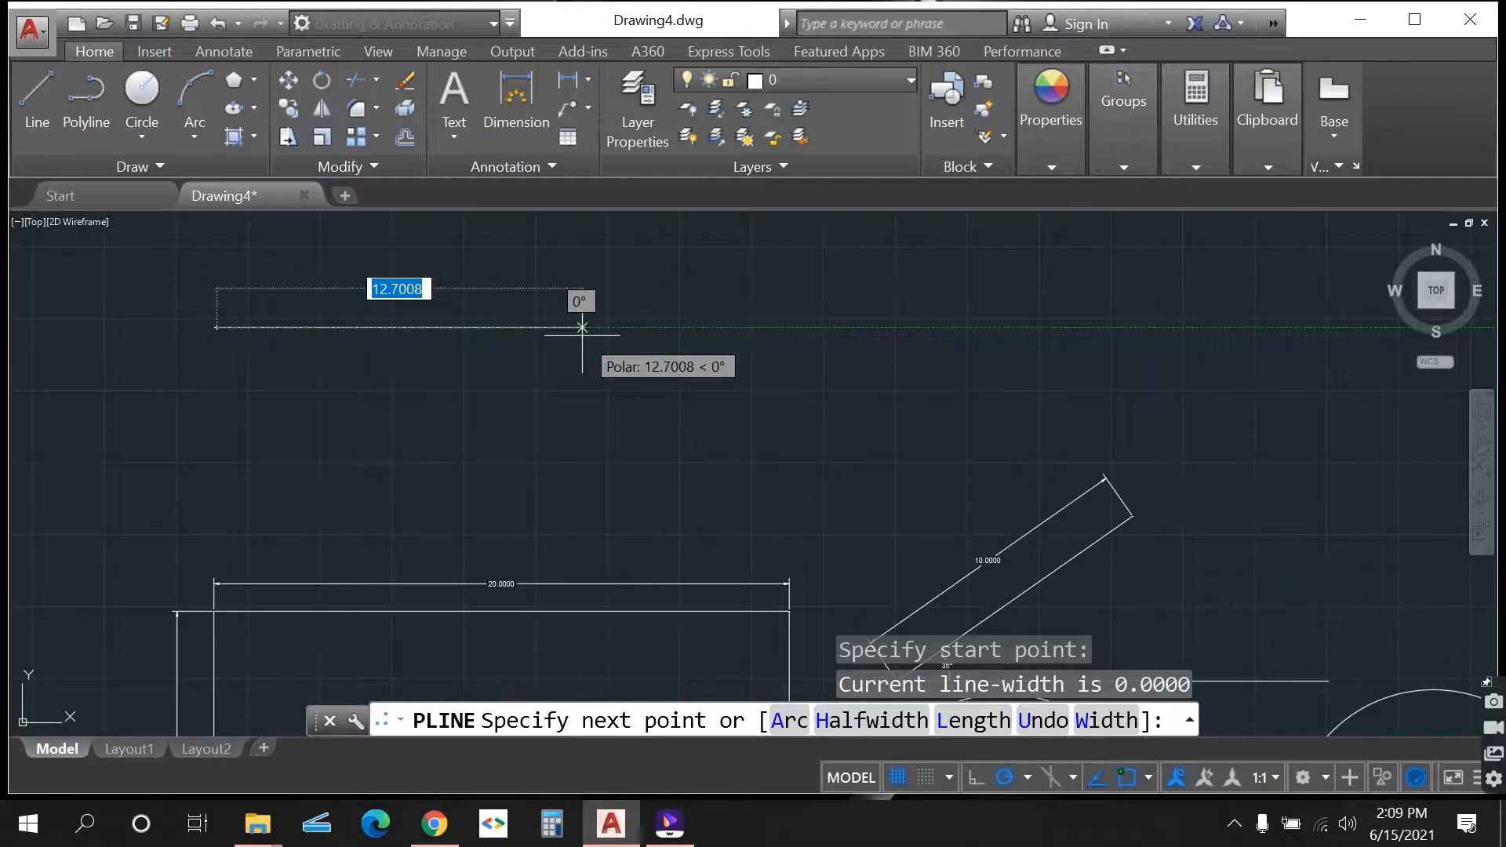
{"action": "type", "text": "10"}
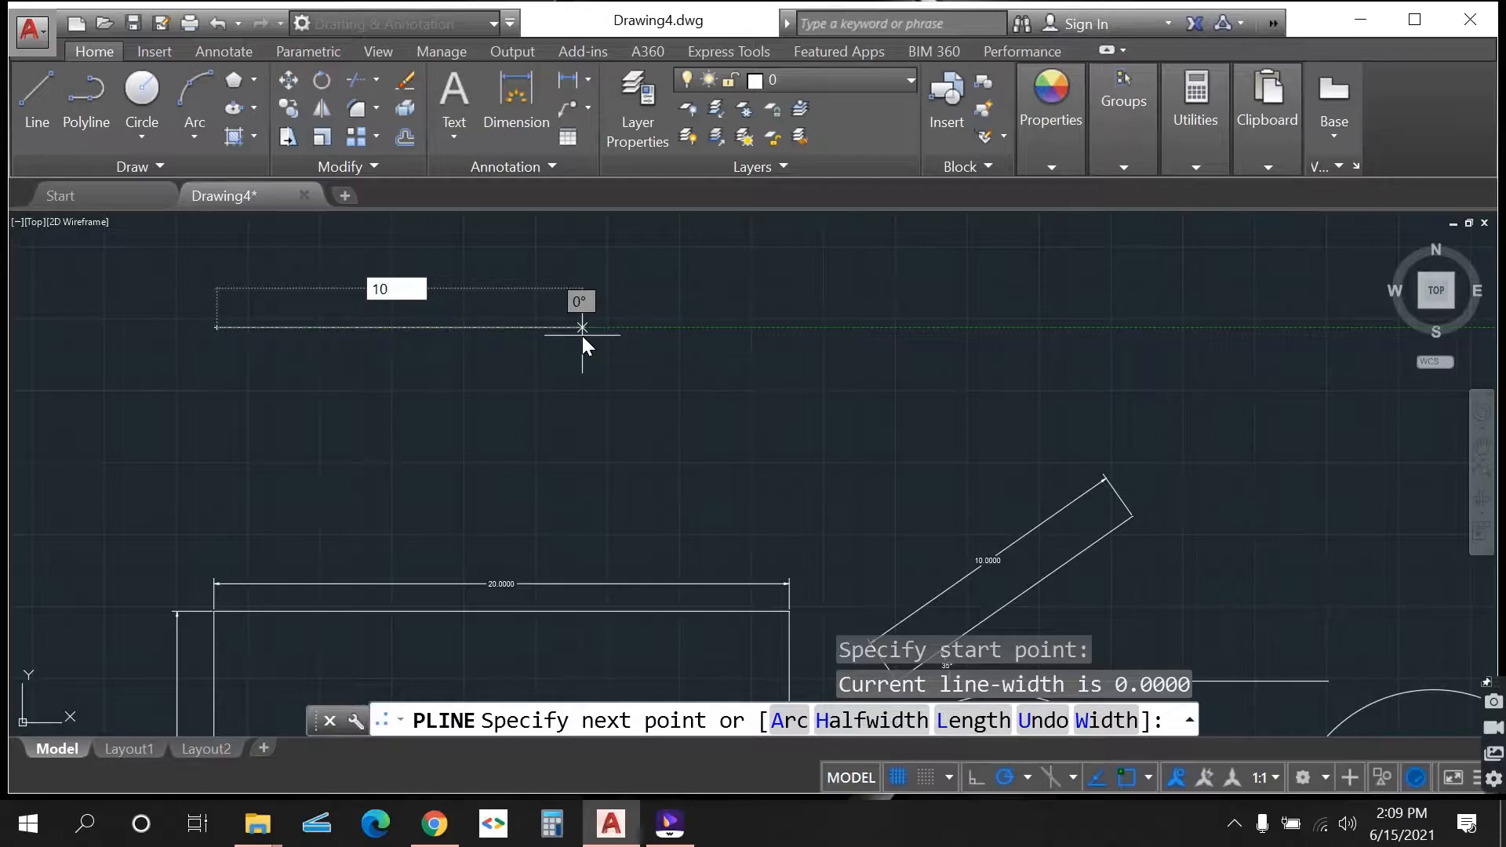
{"action": "key", "text": "Return"}
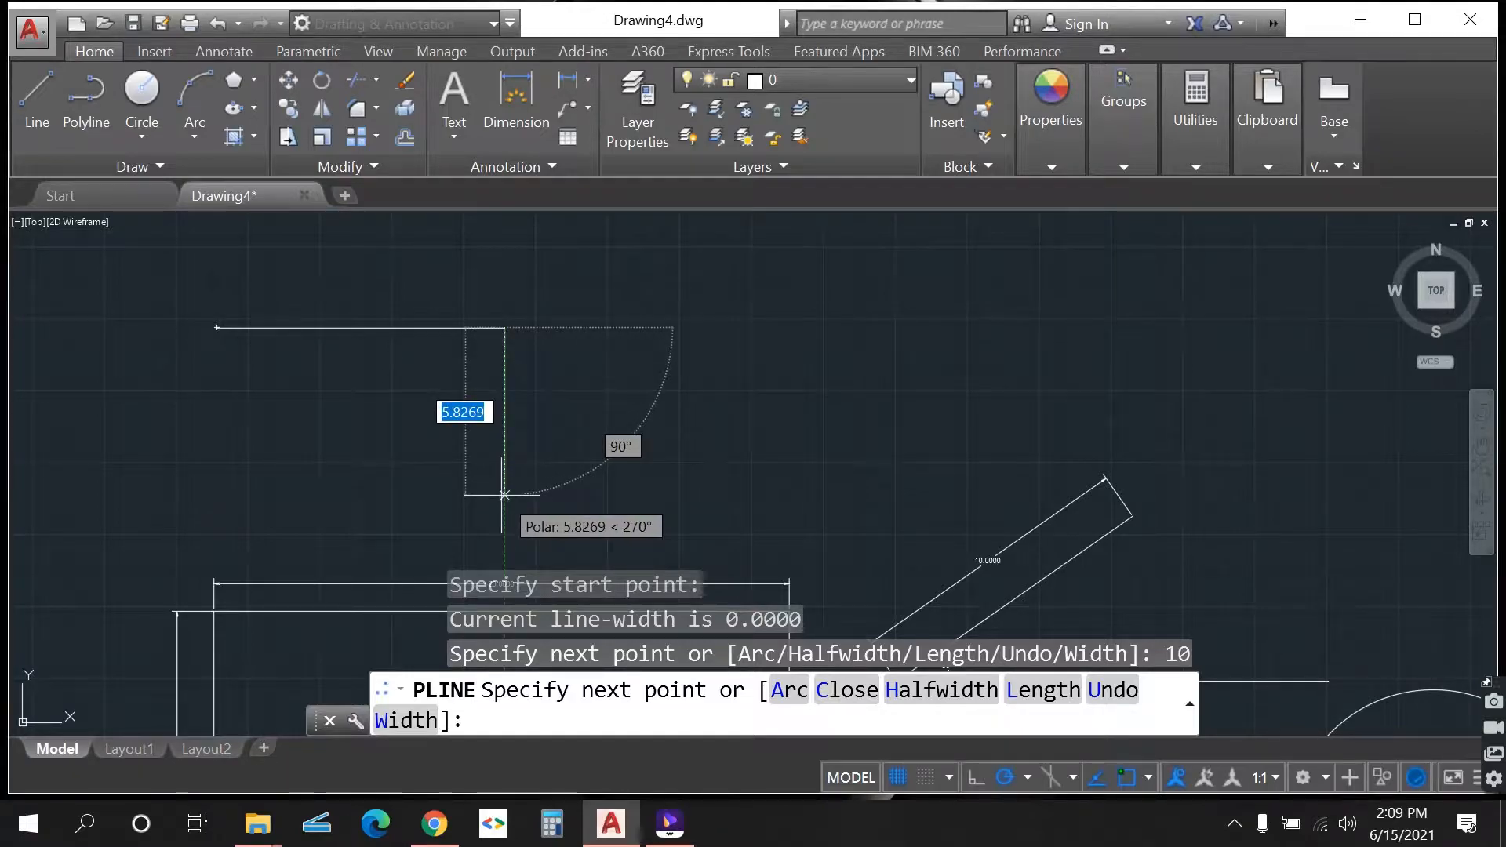
- Continue the polyline with a semicircular arc ending directly below the right end of the first segment
{"action": "scroll", "coordinate": [505, 494], "scroll_direction": "up", "scroll_amount": 2}
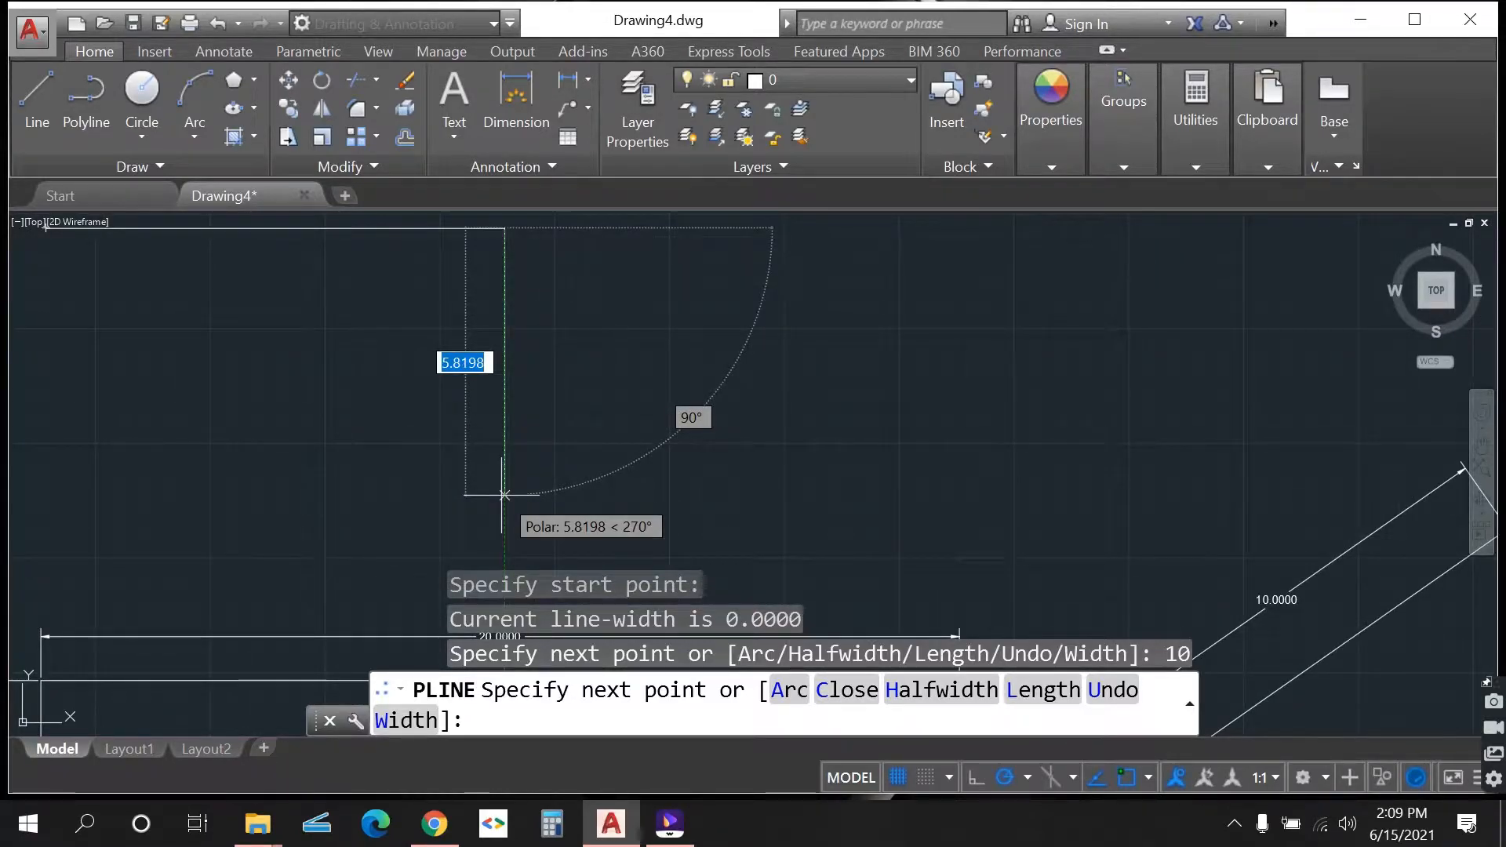
{"action": "scroll", "coordinate": [504, 495], "scroll_direction": "down", "scroll_amount": 2}
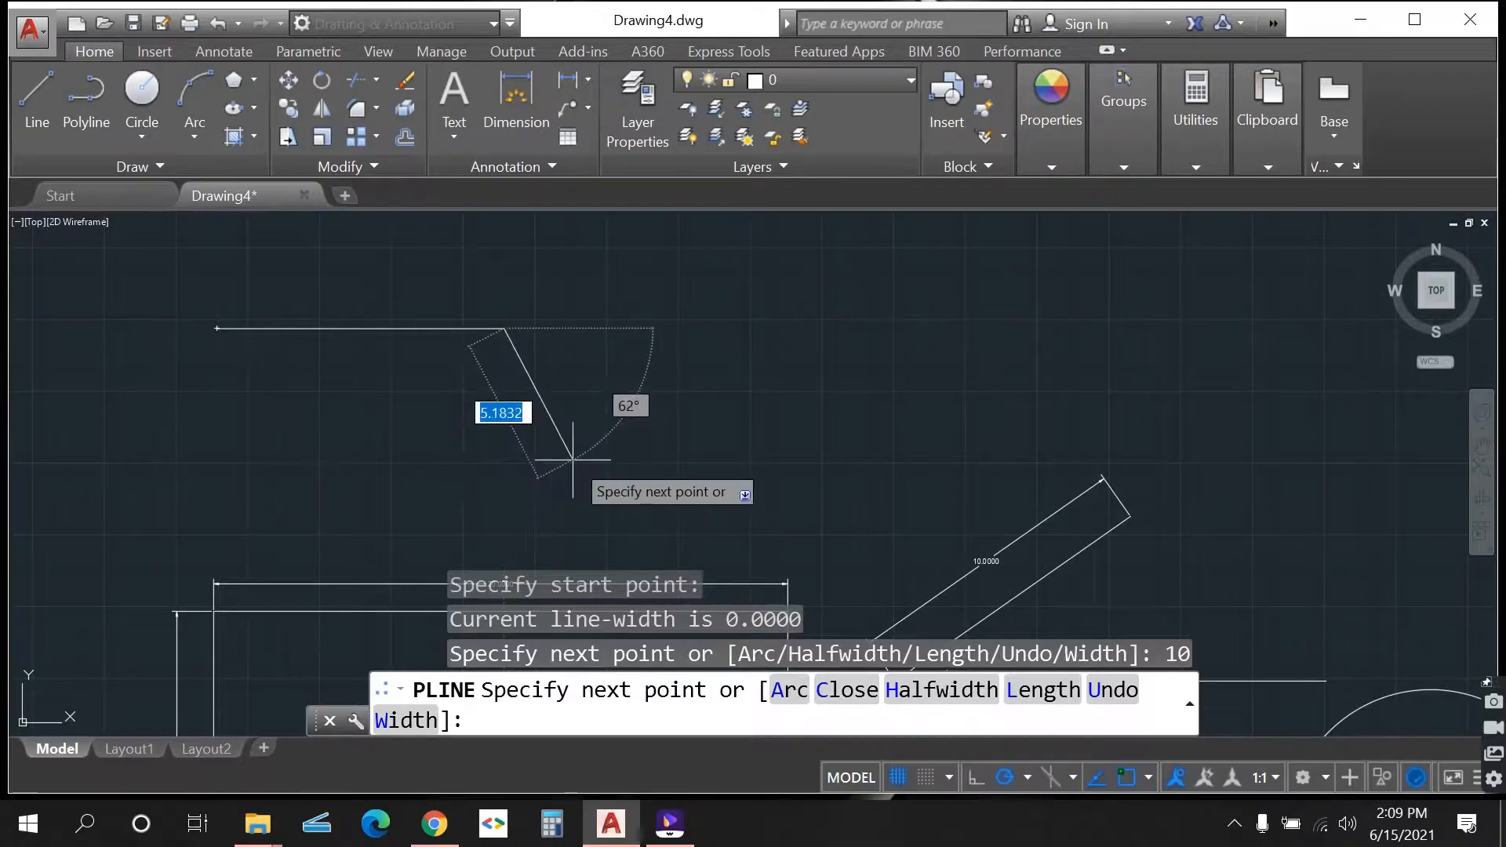
{"action": "scroll", "coordinate": [504, 478], "scroll_direction": "up", "scroll_amount": 2}
{"action": "scroll", "coordinate": [522, 480], "scroll_direction": "down", "scroll_amount": 2}
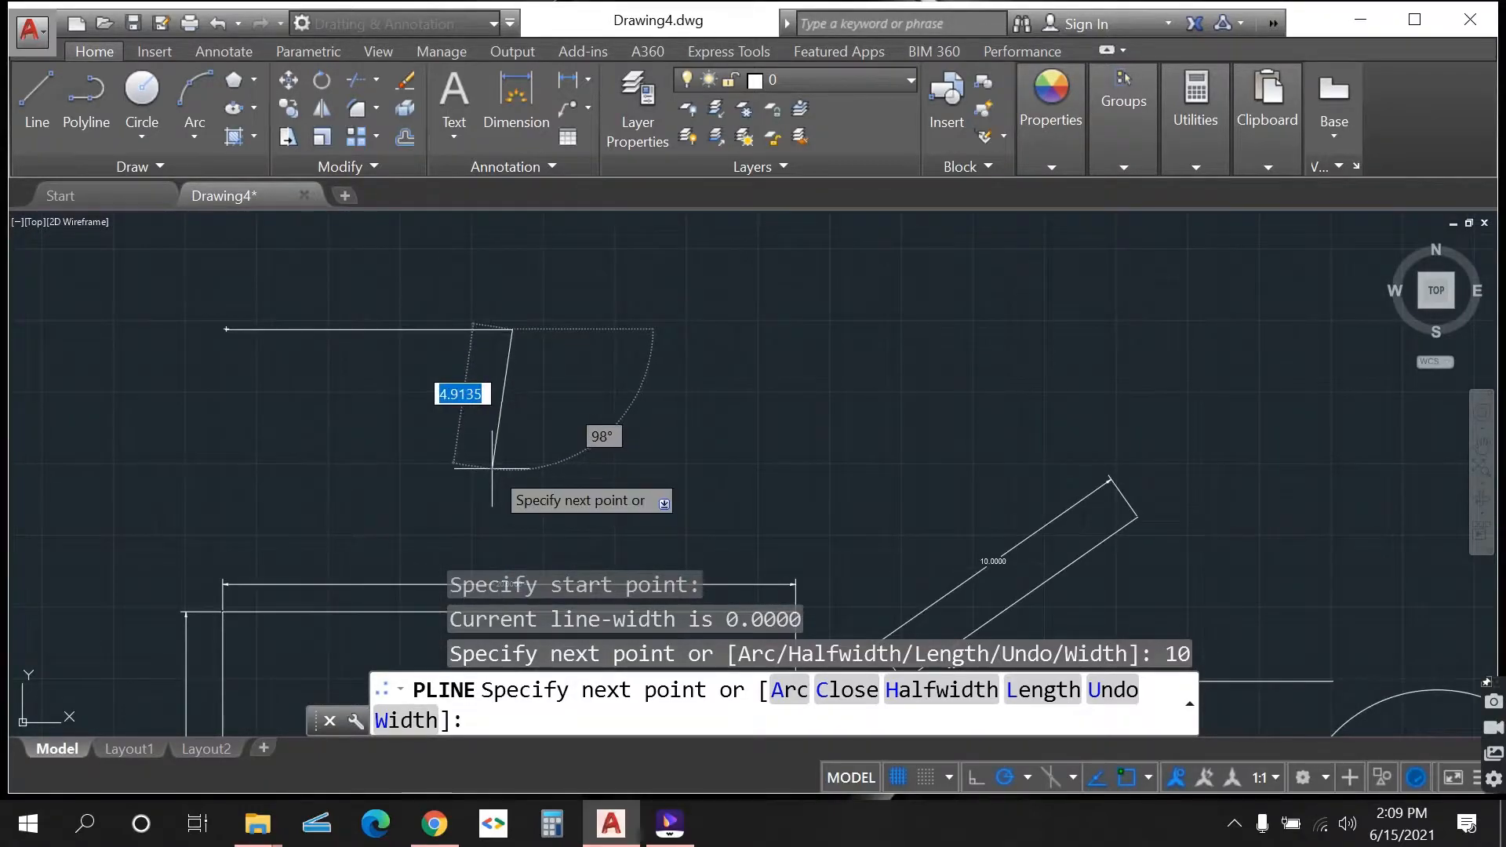
{"action": "scroll", "coordinate": [521, 480], "scroll_direction": "up", "scroll_amount": 2}
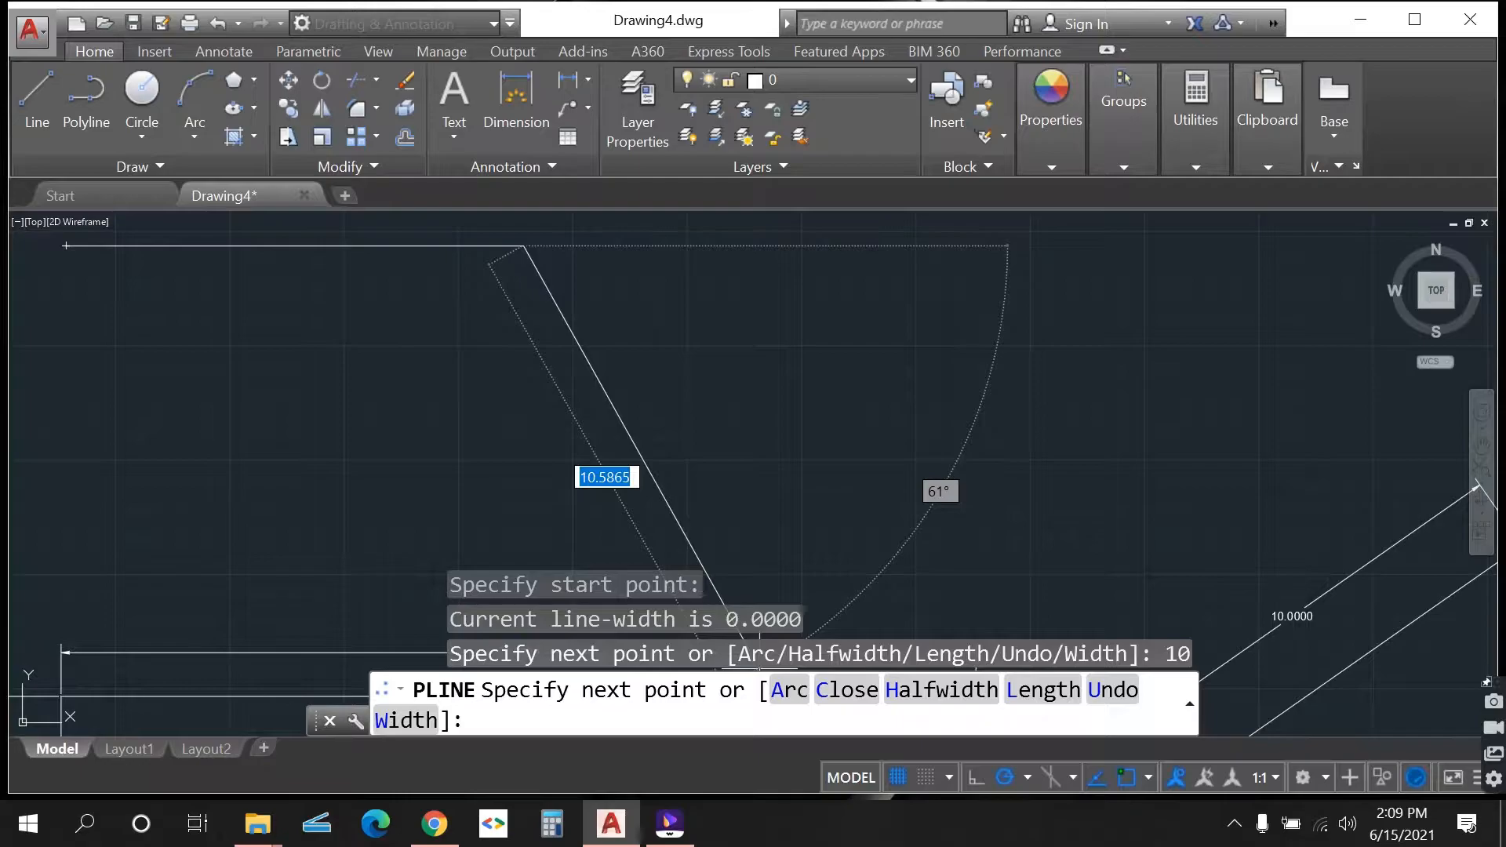
{"action": "left_click", "coordinate": [788, 690]}
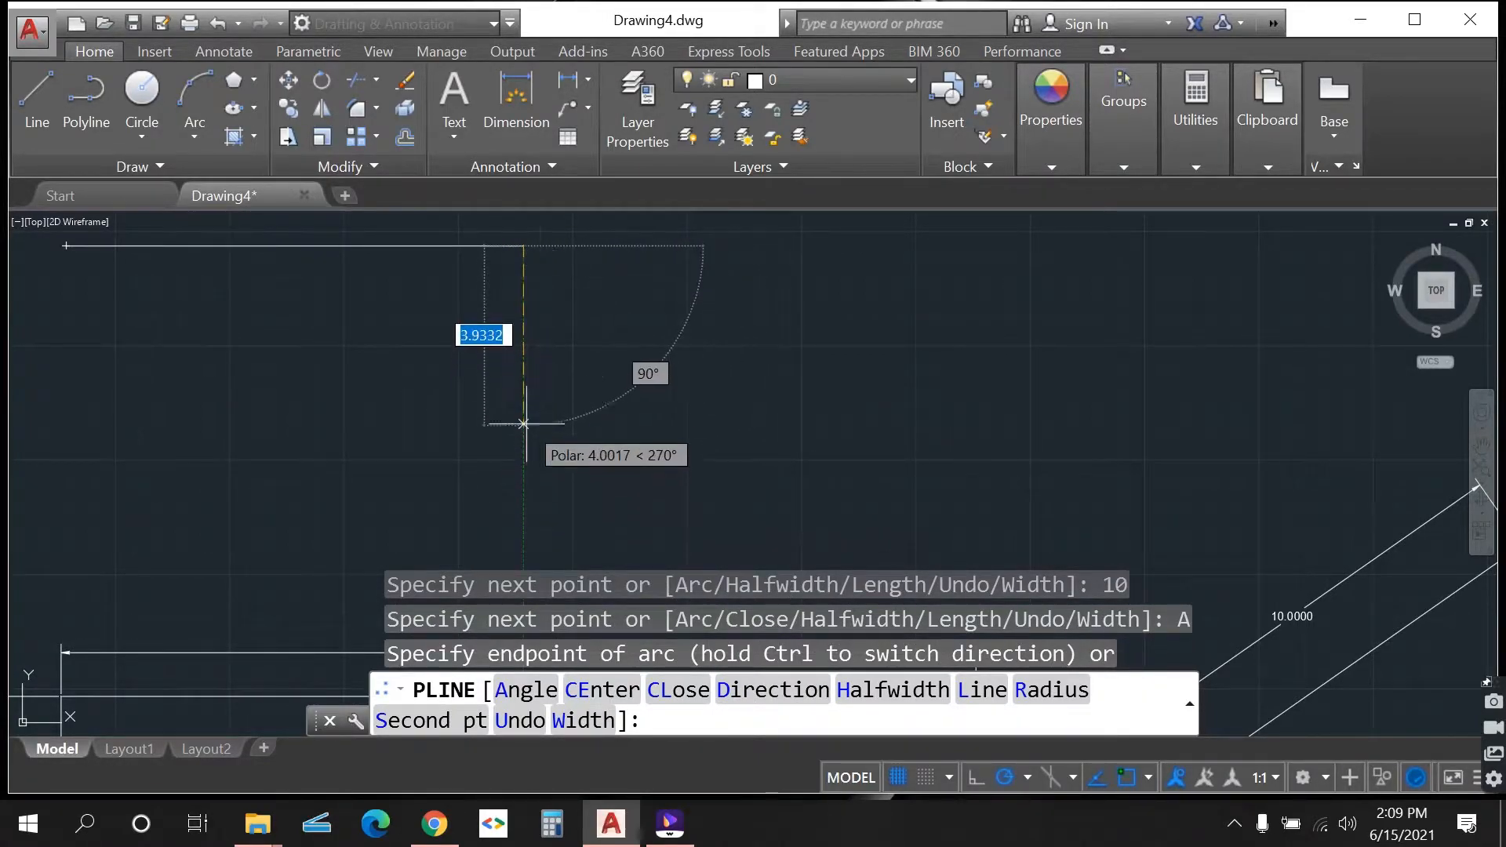
{"action": "left_click", "coordinate": [523, 477]}
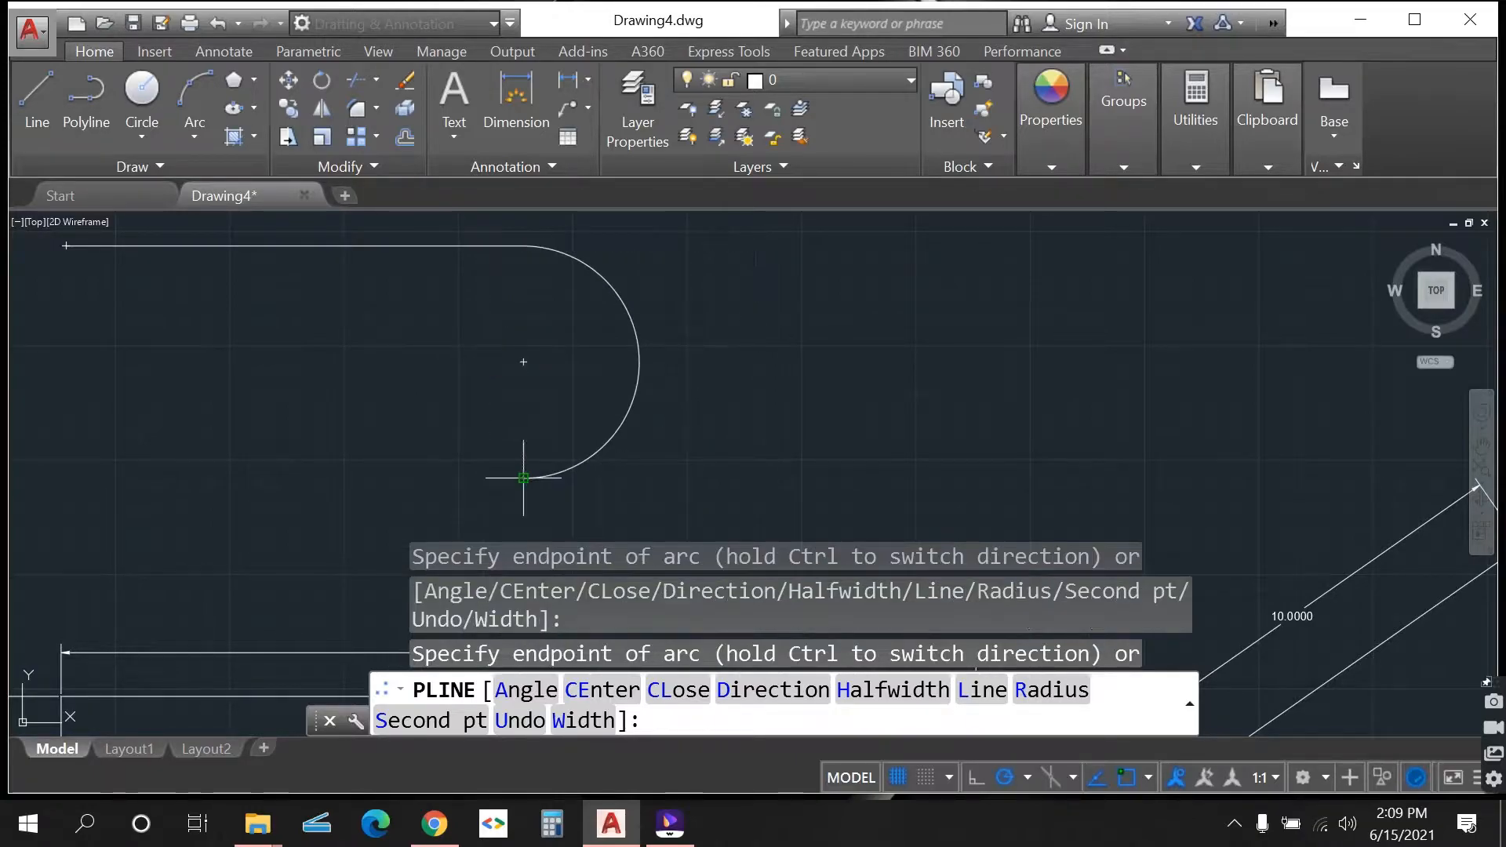
- Switch the polyline back to straight segments and add a horizontal segment about 10.4 units long toward the left
{"action": "scroll", "coordinate": [626, 488], "scroll_direction": "down", "scroll_amount": 4}
{"action": "scroll", "coordinate": [463, 497], "scroll_direction": "up", "scroll_amount": 4}
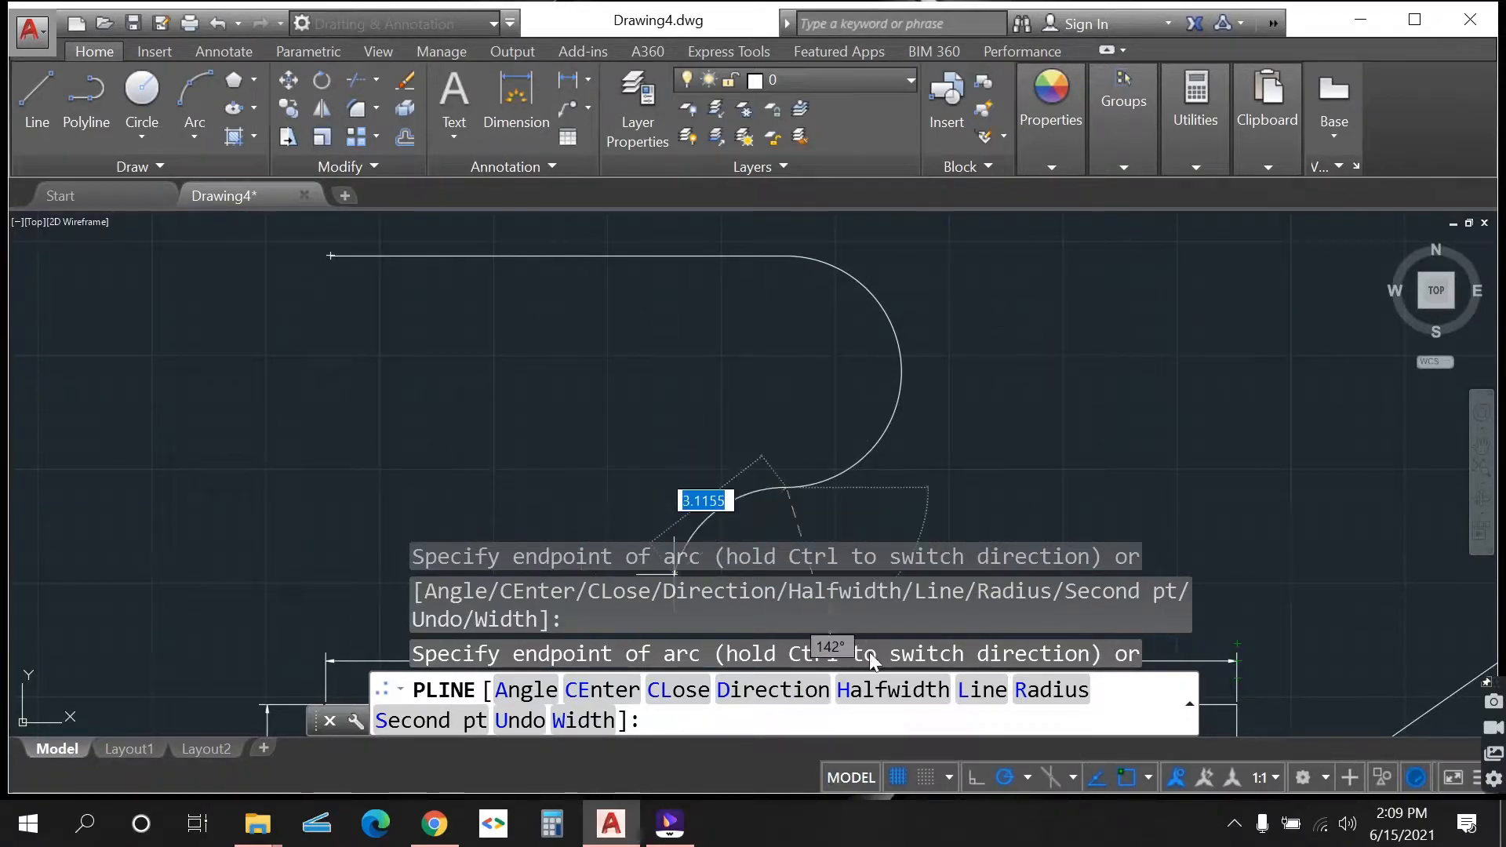
{"action": "left_click", "coordinate": [974, 697]}
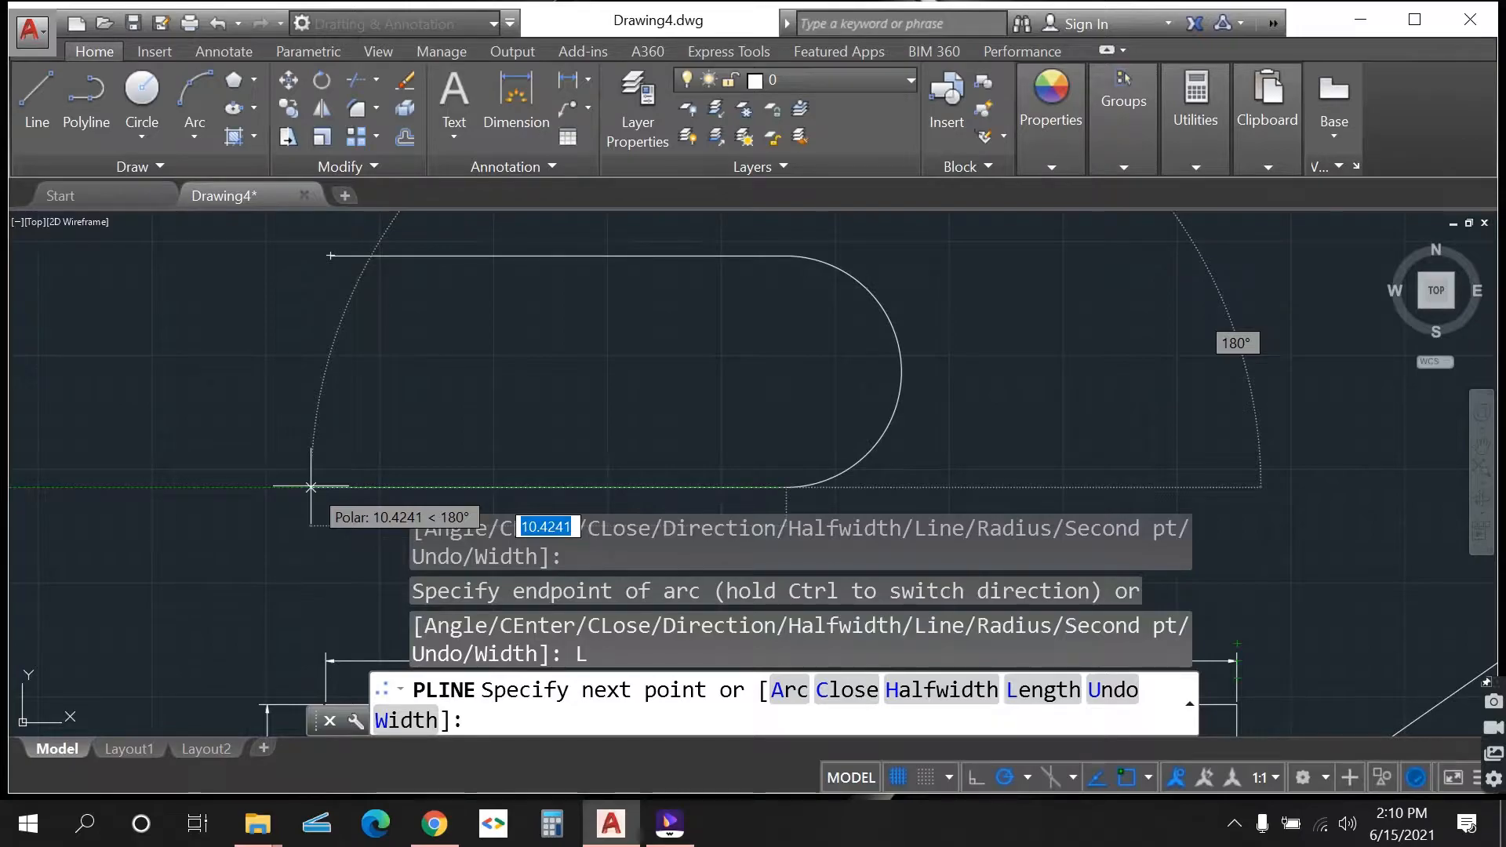
{"action": "left_click", "coordinate": [310, 486]}
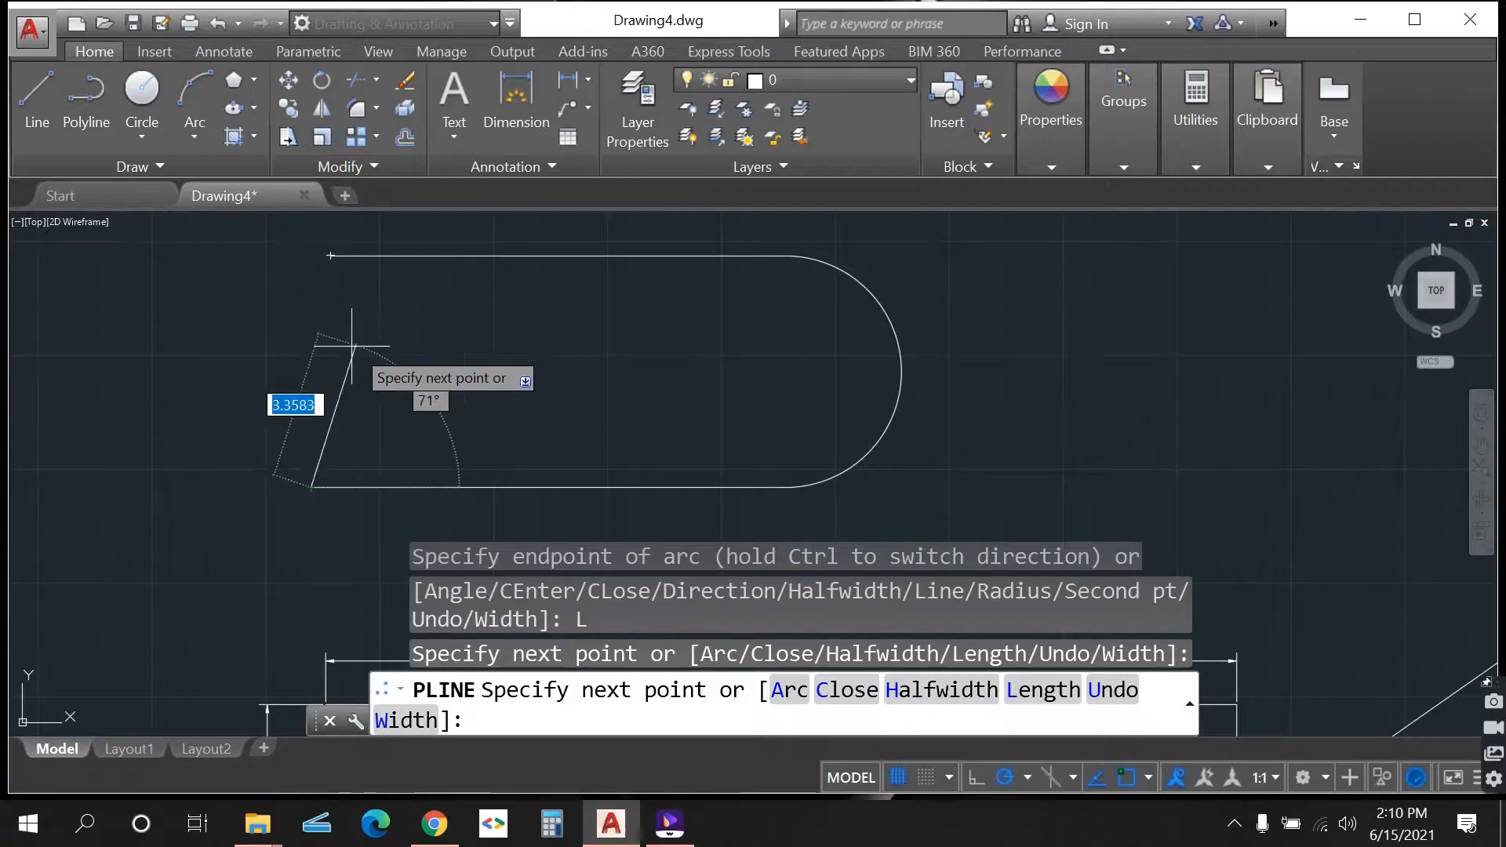
- Switch to arc mode, draw an arc ending at the polyline's start point to close the slot shape, and finish the polyline
{"action": "left_click", "coordinate": [311, 487]}
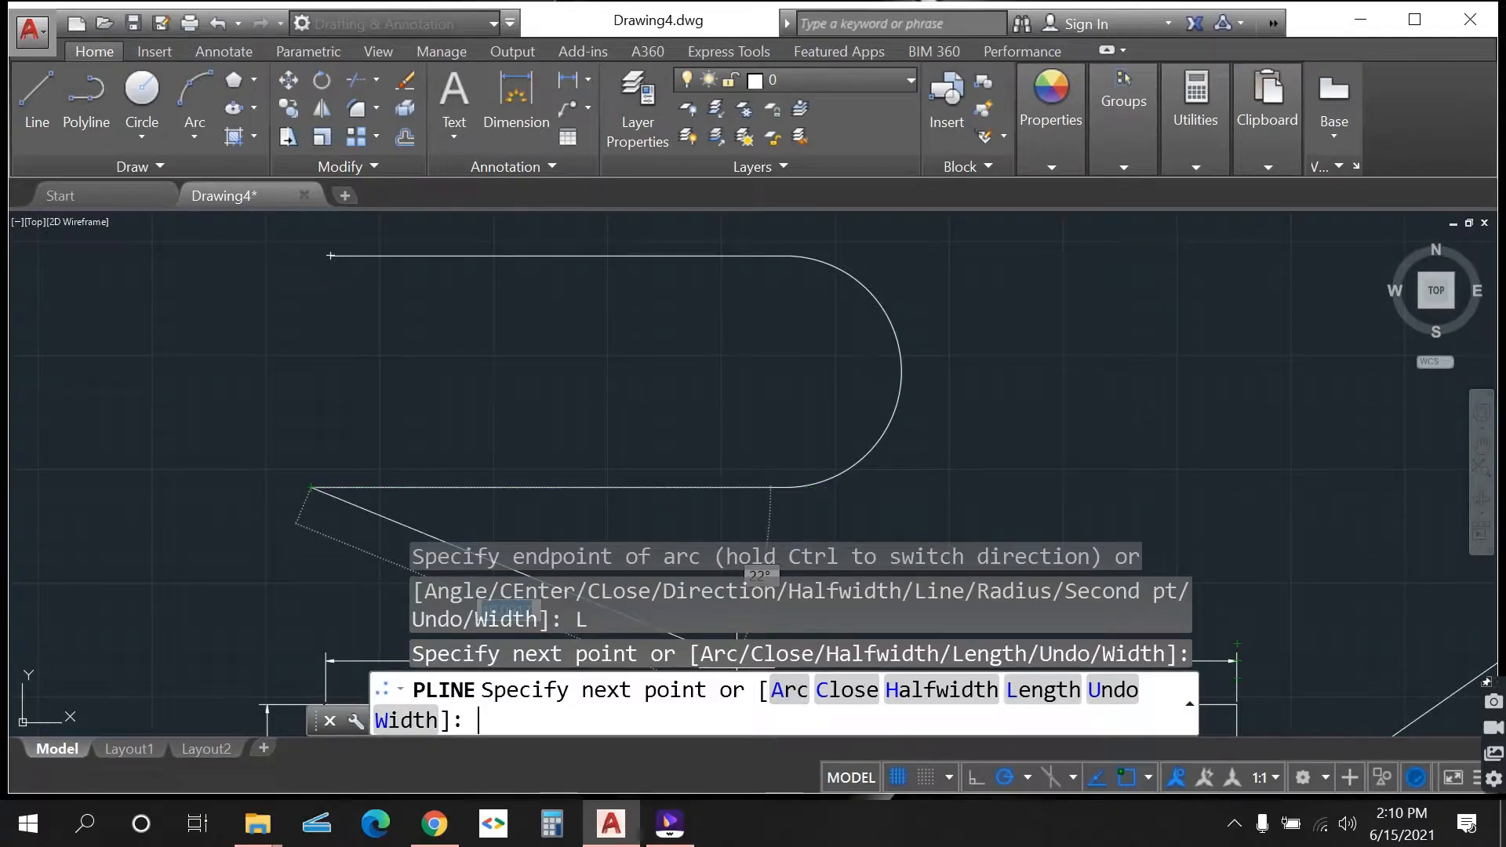
{"action": "type", "text": "A"}
{"action": "key", "text": "Return"}
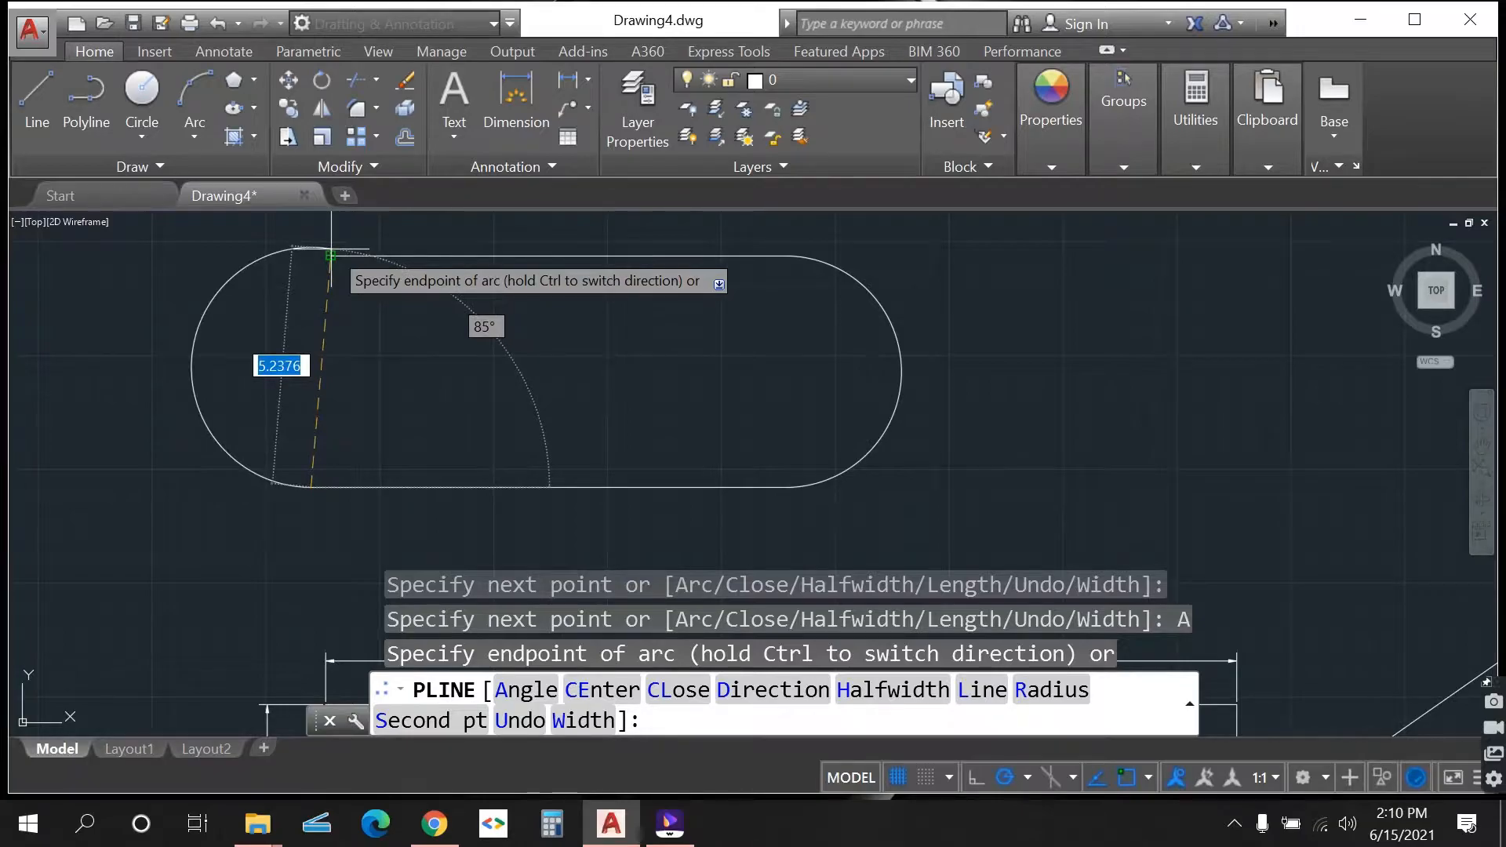
{"action": "left_click", "coordinate": [331, 254]}
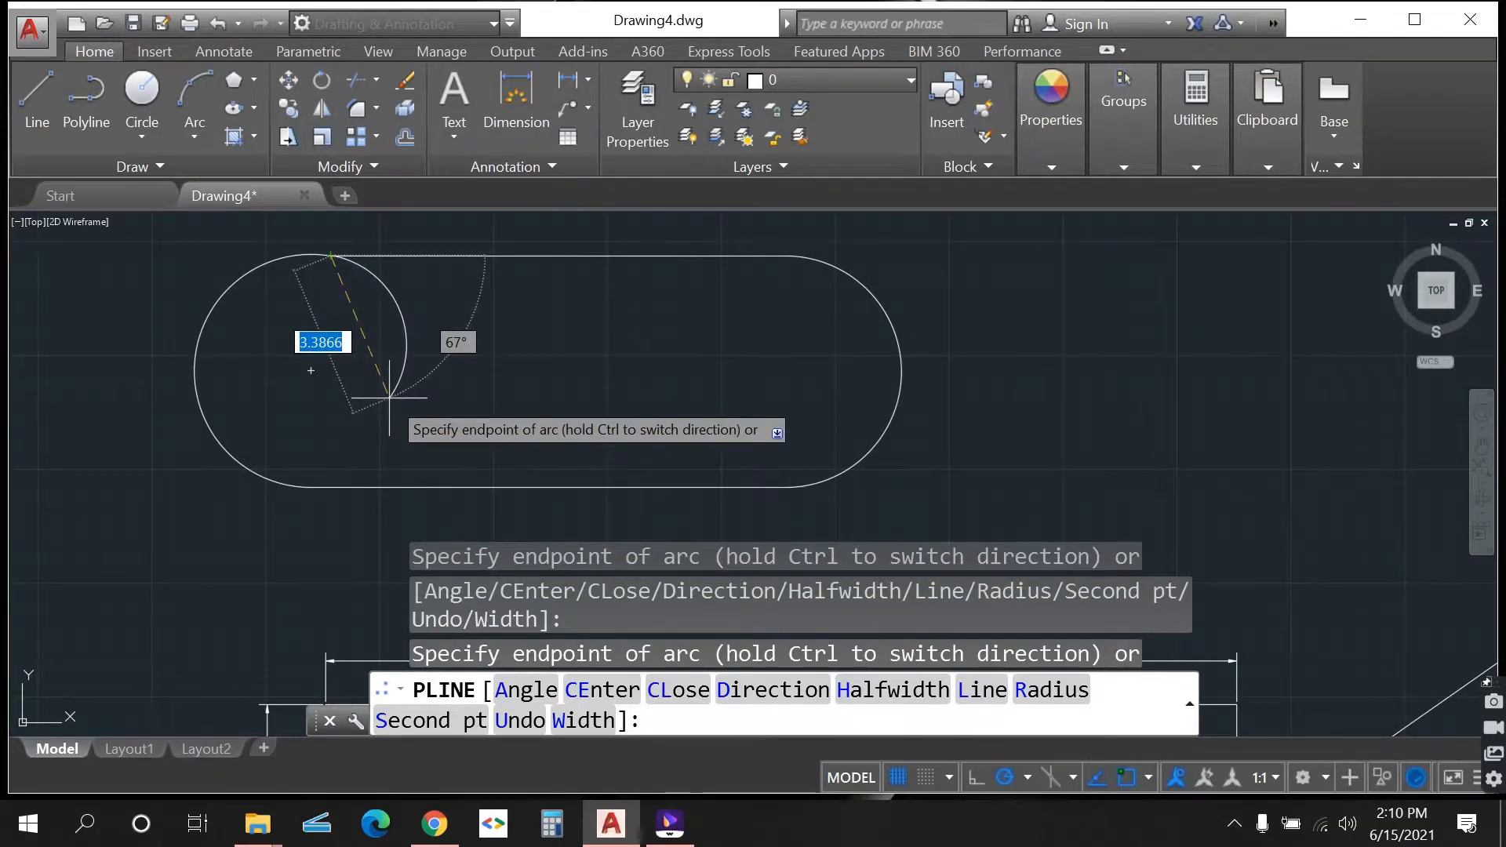
{"action": "key", "text": "Return"}
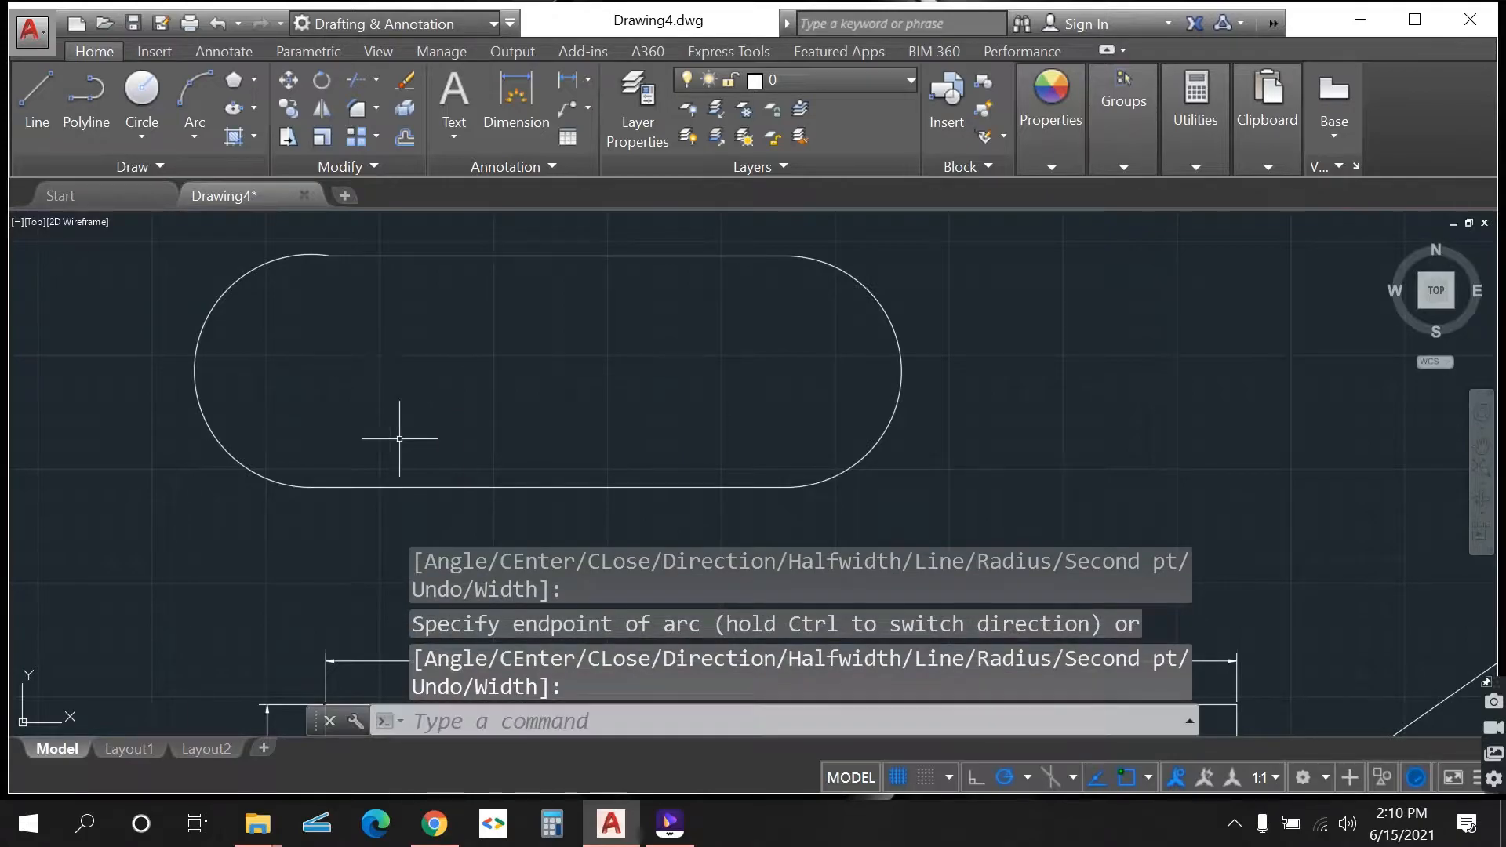
- Select the slot outline to check that it is one object, and clear the selection
{"action": "left_click", "coordinate": [429, 482]}
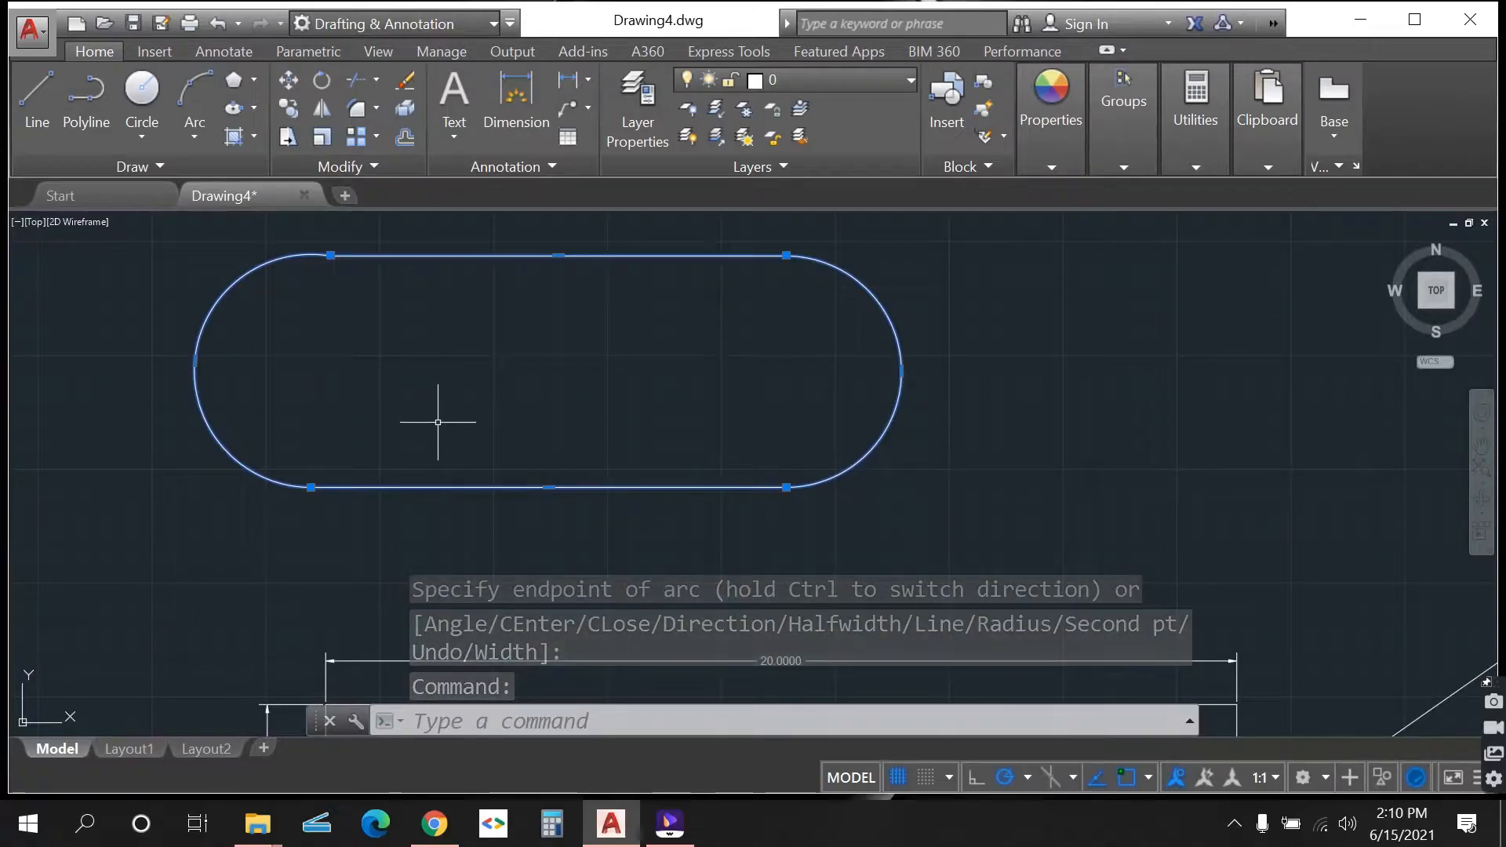
{"action": "key", "text": "Escape"}
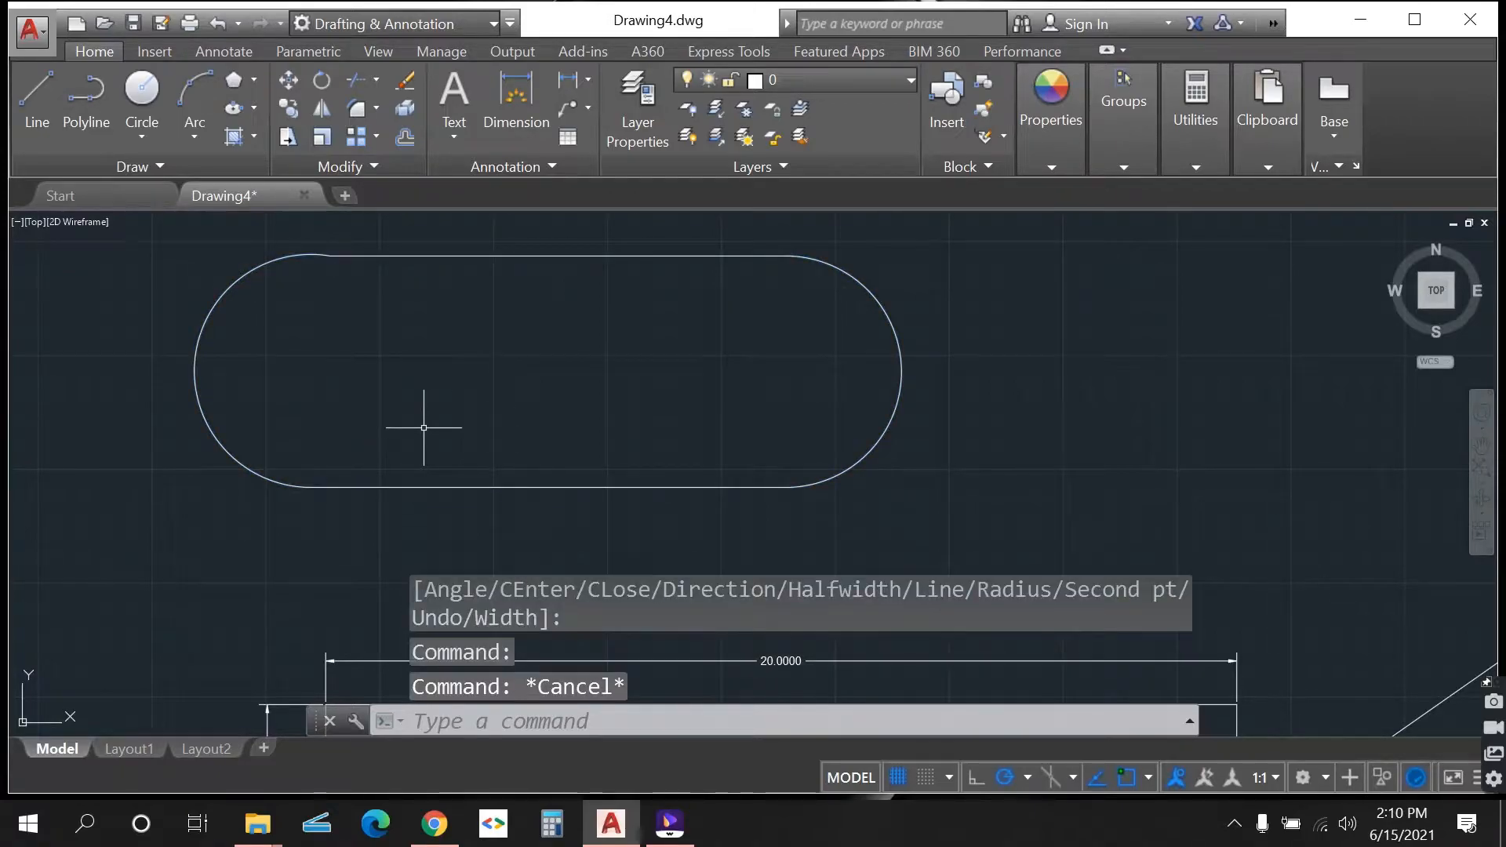
{"action": "scroll", "coordinate": [272, 429], "scroll_direction": "down", "scroll_amount": 2}
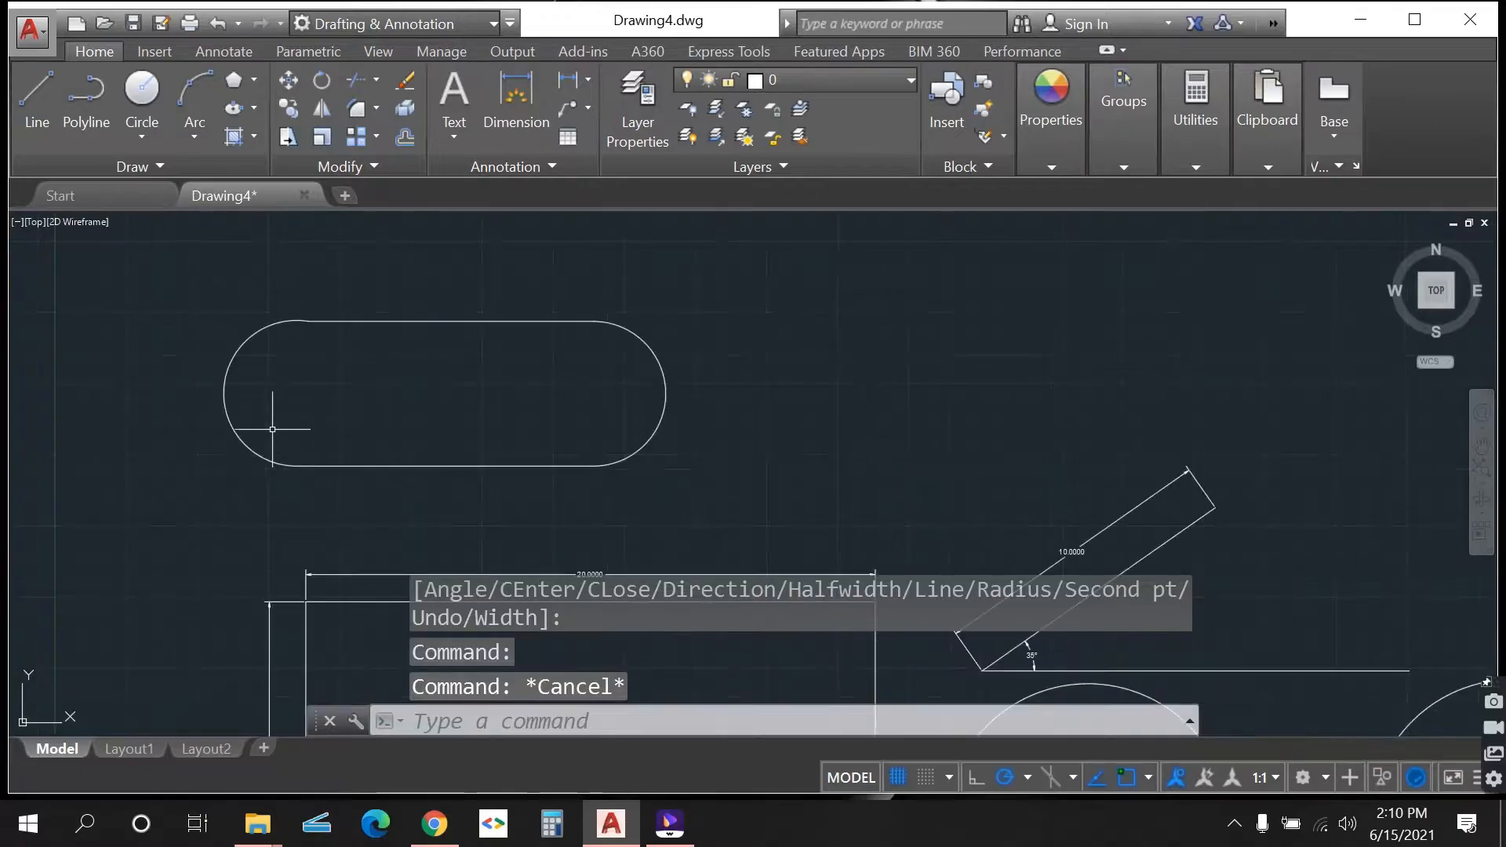
{"action": "scroll", "coordinate": [840, 359], "scroll_direction": "up", "scroll_amount": 2}
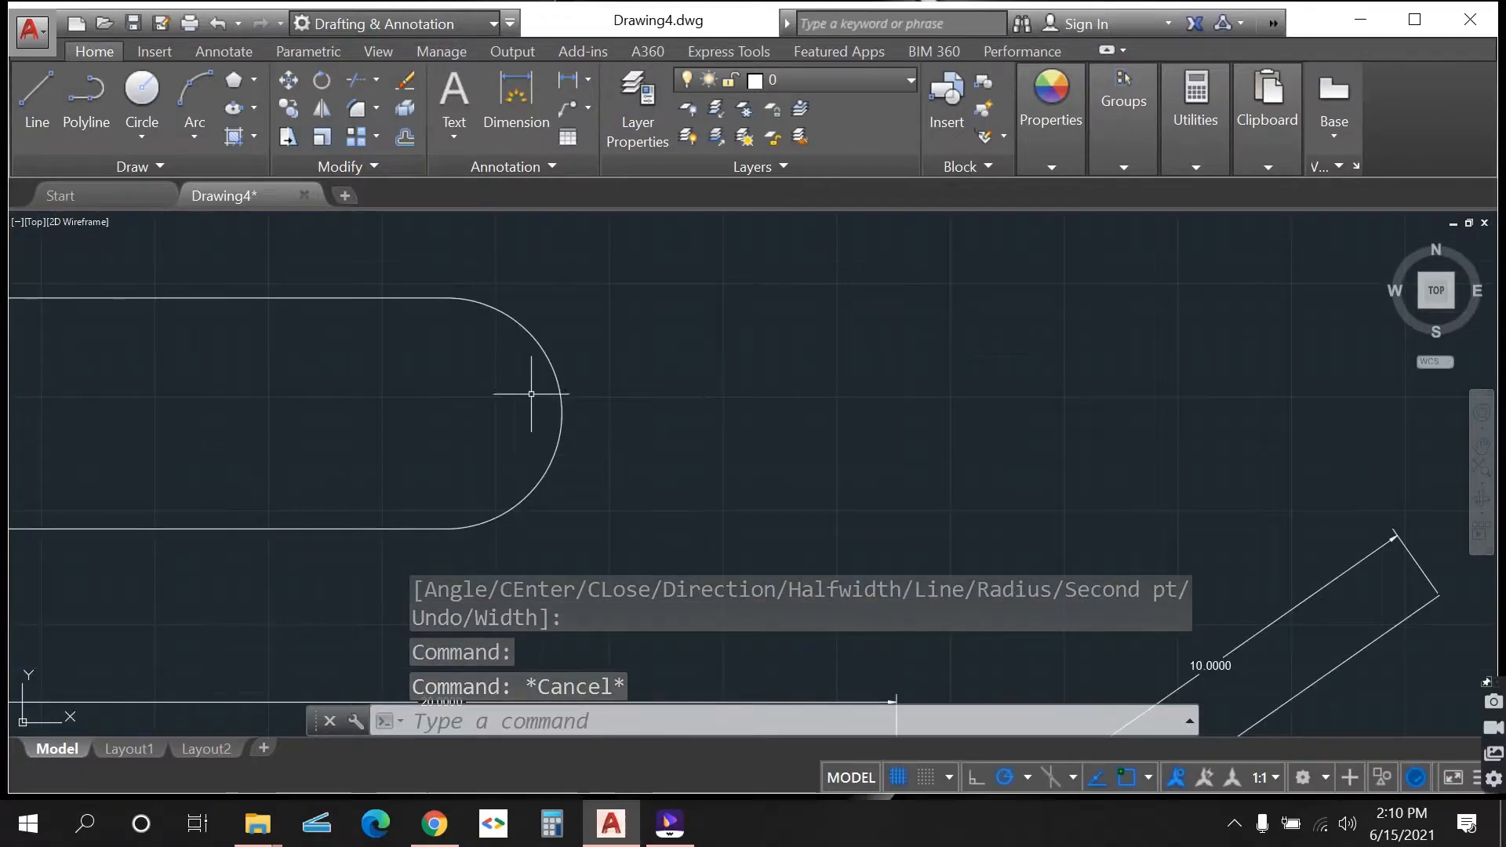
- Start a new polyline to the right of the slot shape with a starting width of 2 and an ending width of 2
{"action": "scroll", "coordinate": [387, 370], "scroll_direction": "down", "scroll_amount": 2}
{"action": "left_click", "coordinate": [86, 98]}
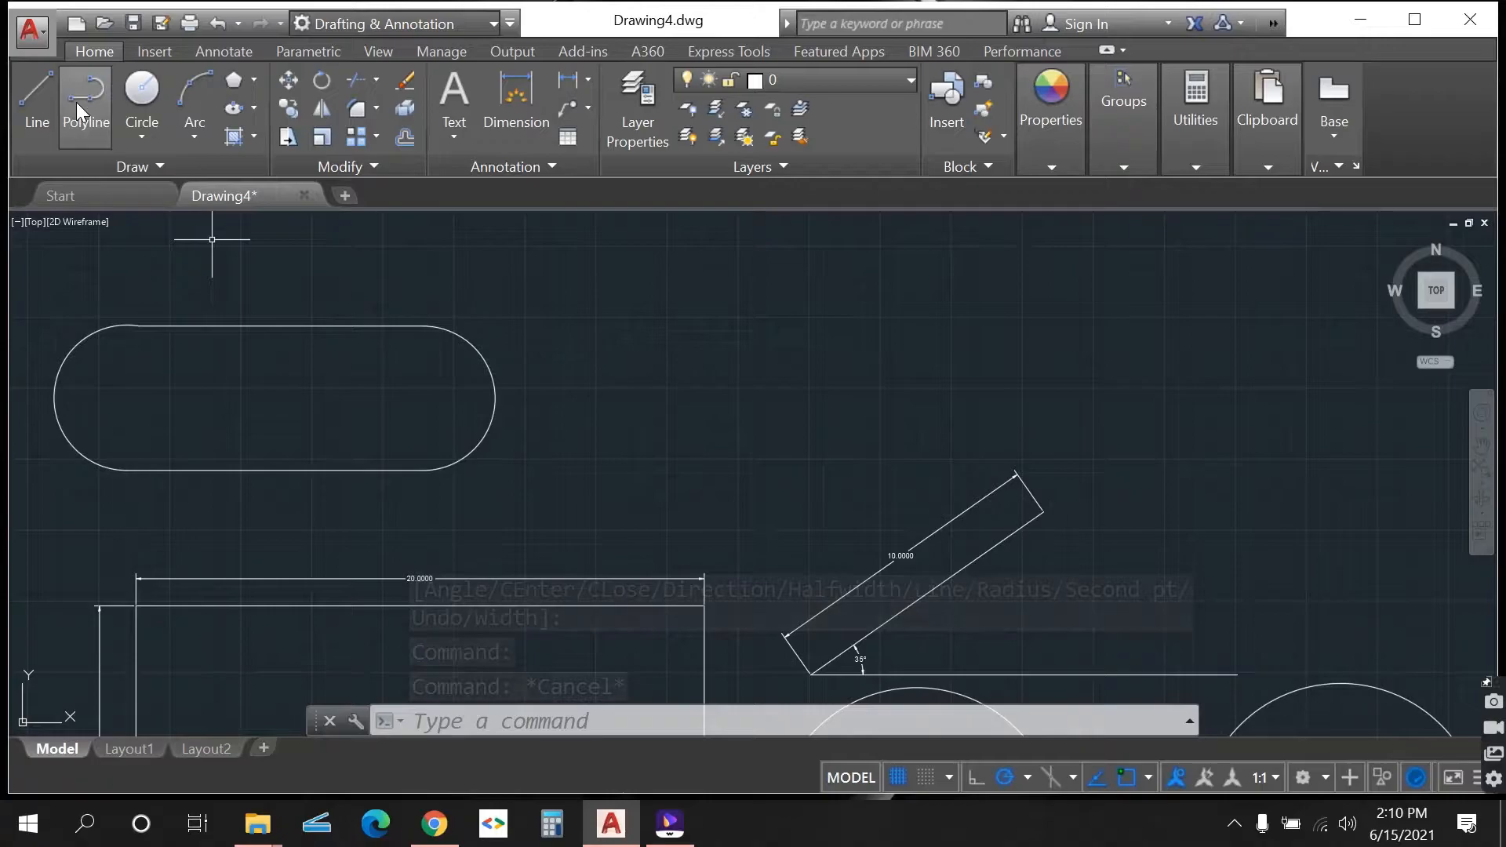
{"action": "scroll", "coordinate": [602, 386], "scroll_direction": "up", "scroll_amount": 2}
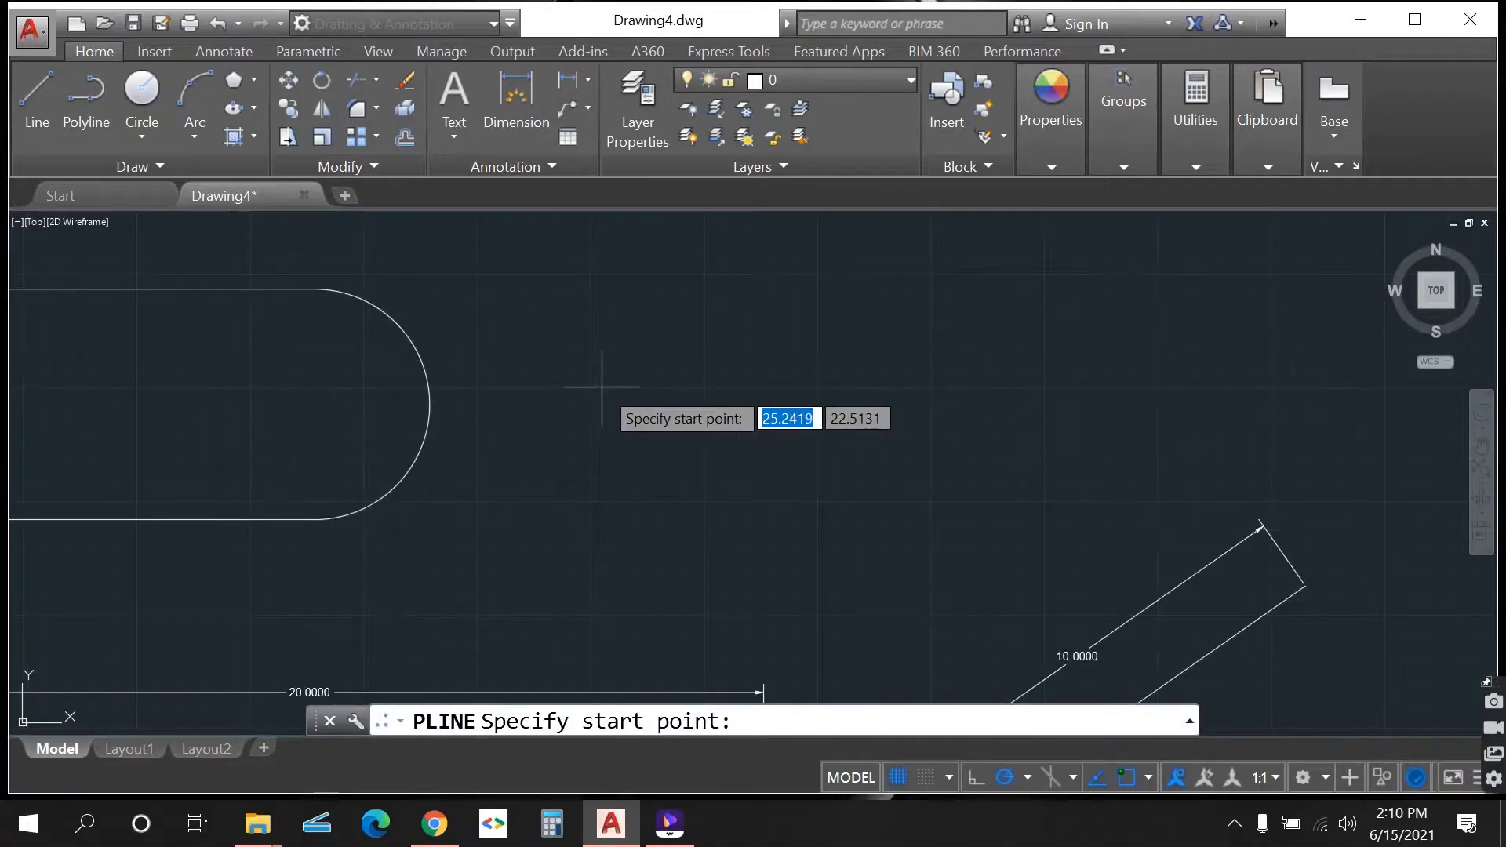
{"action": "left_click", "coordinate": [509, 341]}
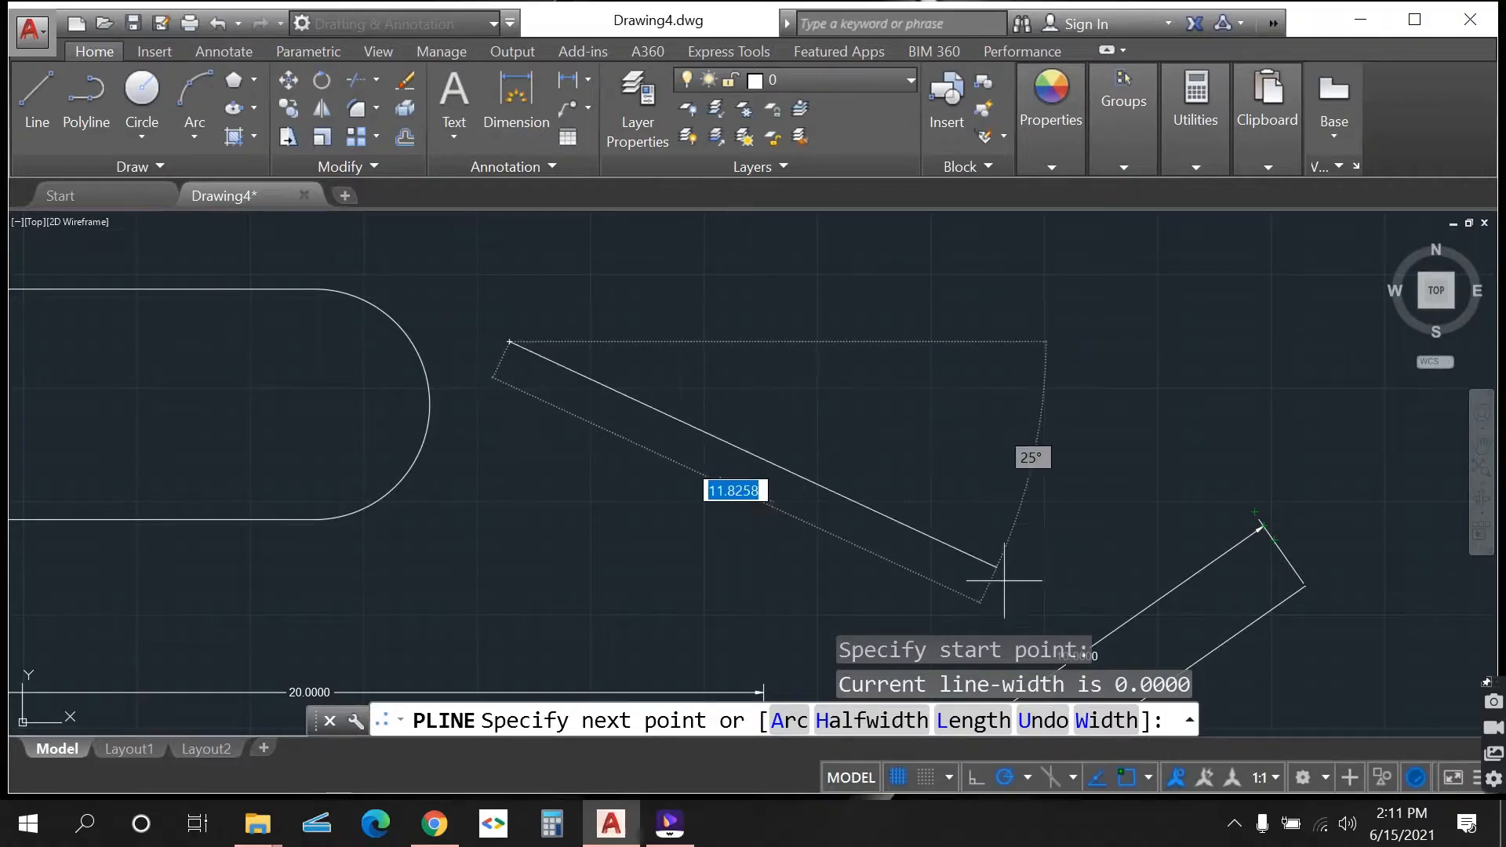
{"action": "left_click", "coordinate": [1091, 722]}
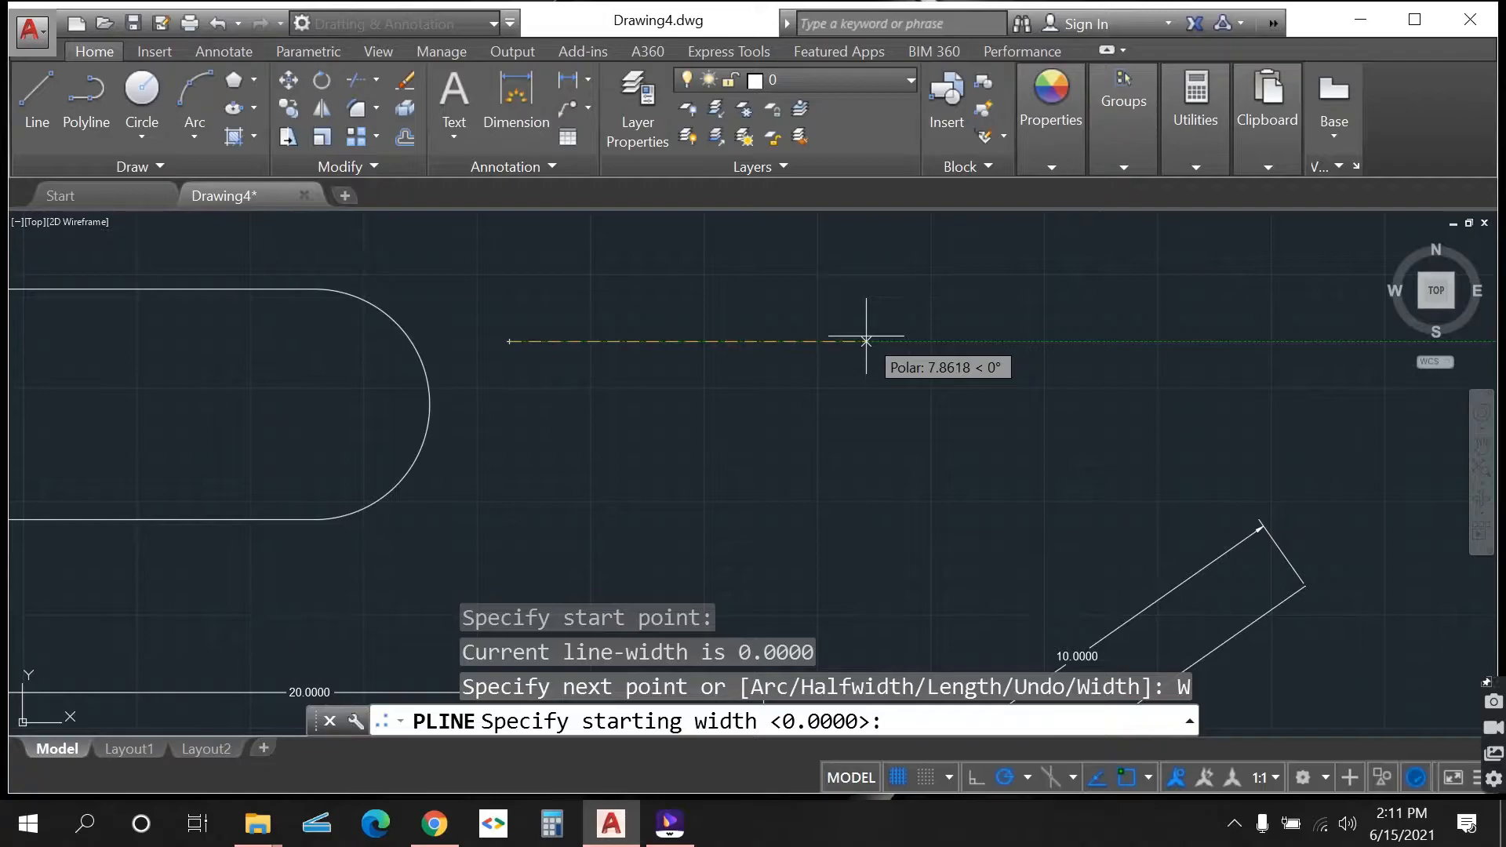
{"action": "type", "text": "2"}
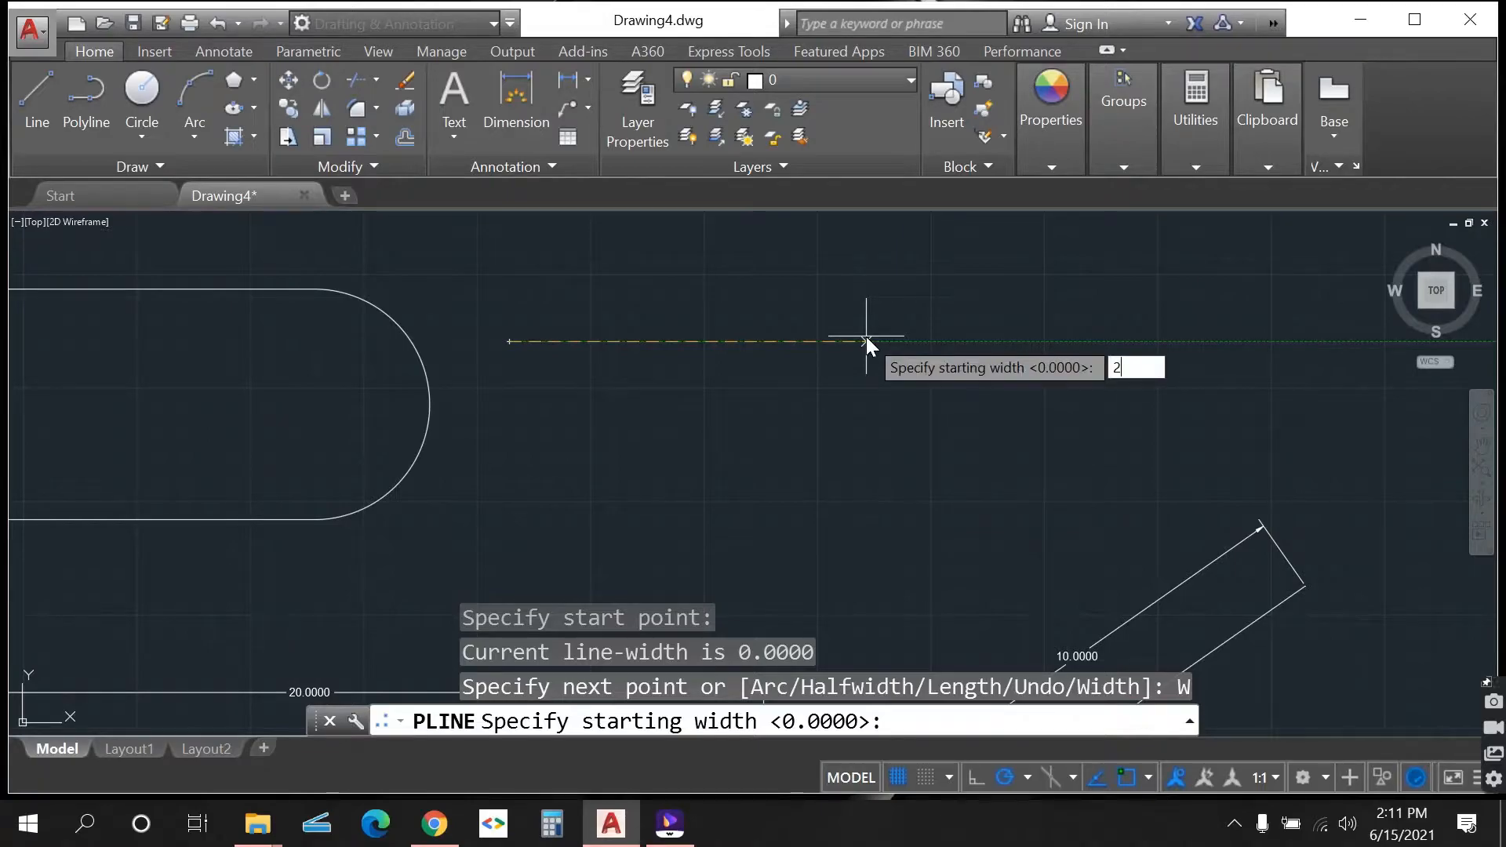
{"action": "key", "text": "Return"}
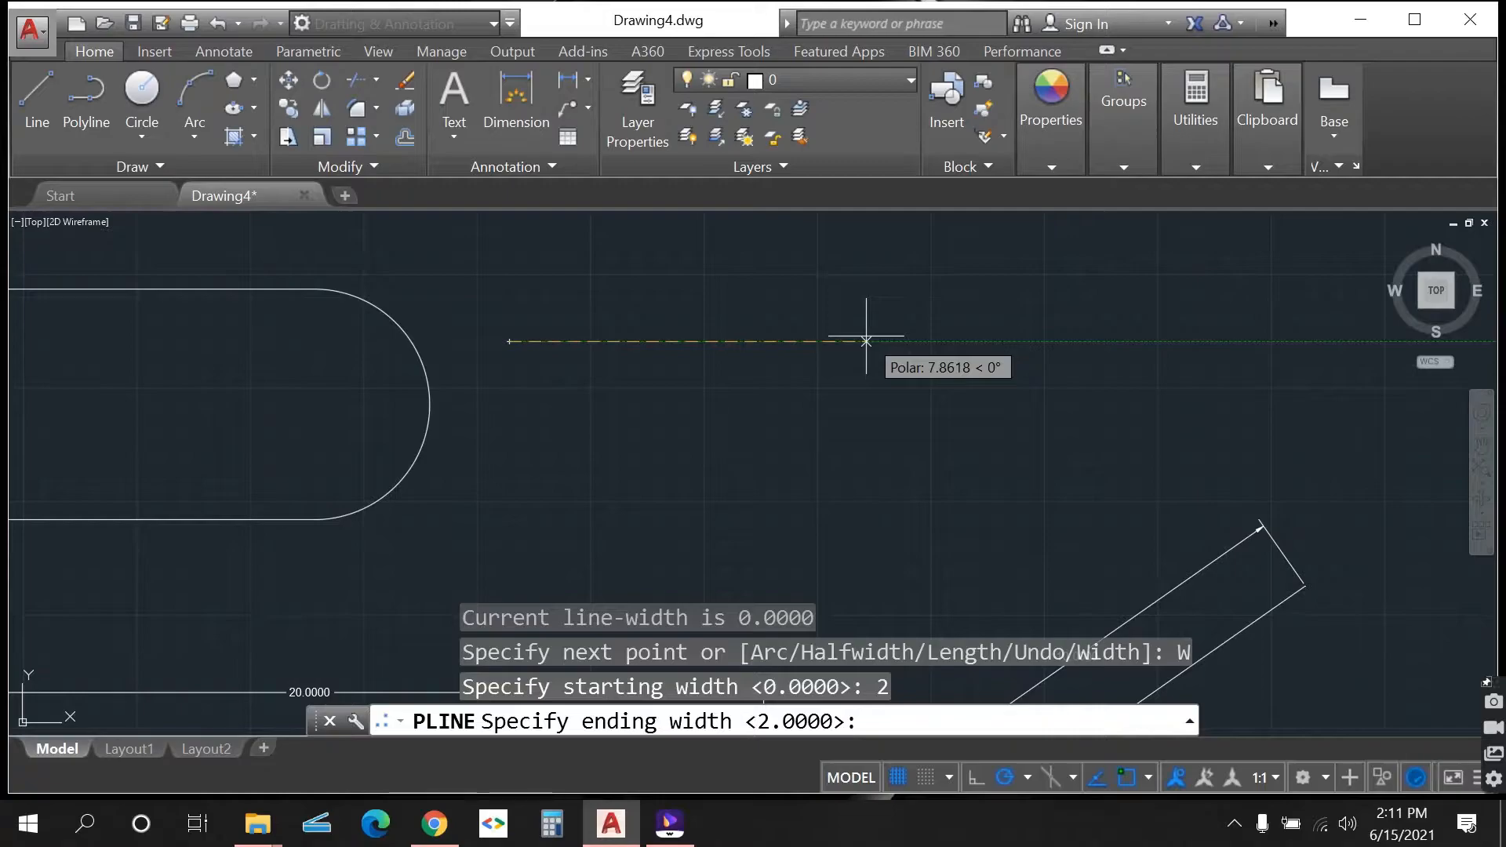
{"action": "type", "text": "2"}
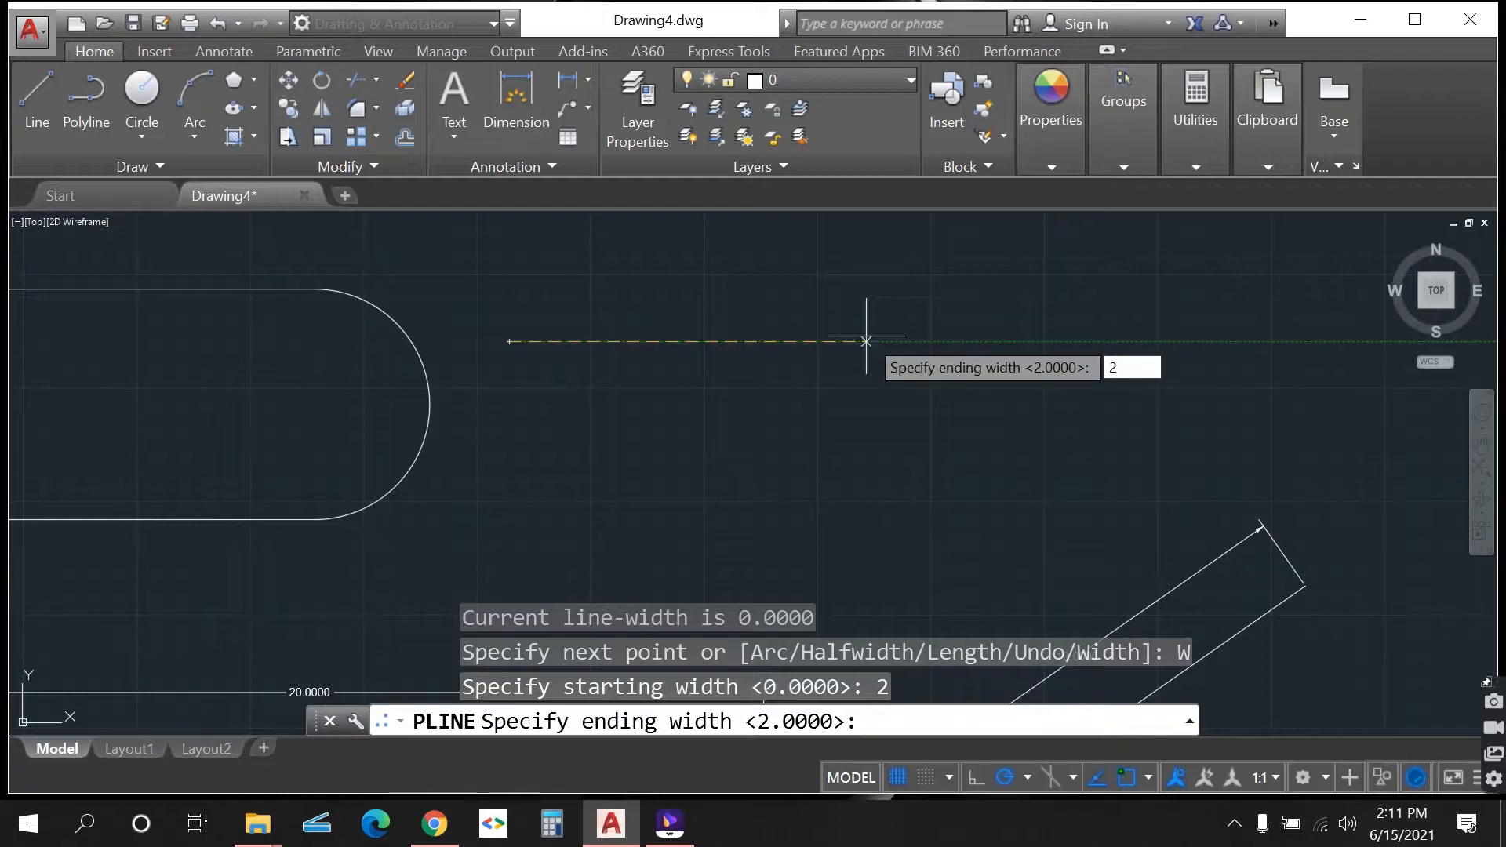
{"action": "key", "text": "Return"}
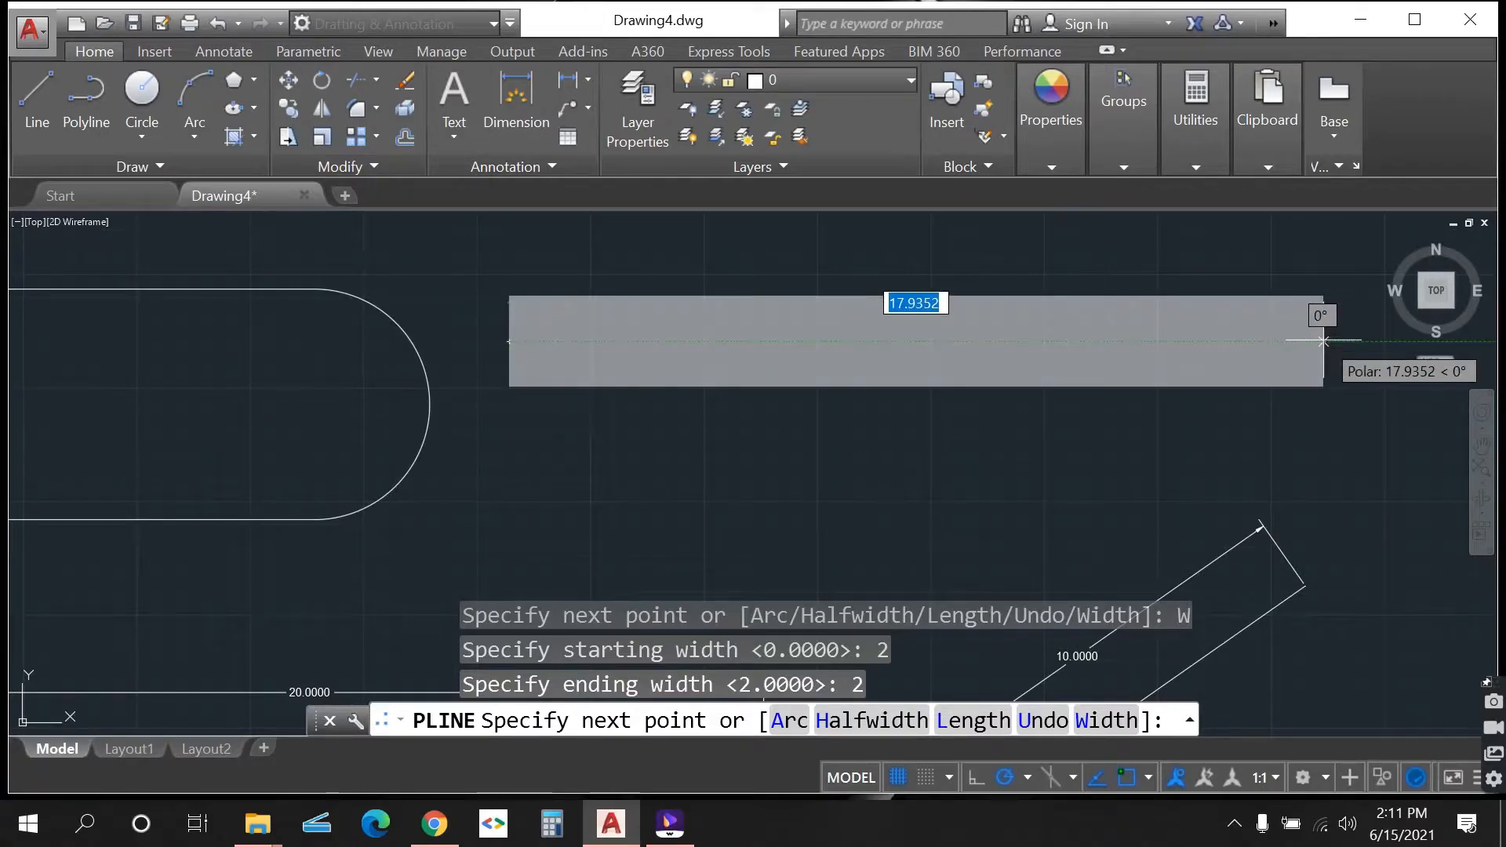
- Draw three sides of the thick rectangle: about 17.9 units to the right, 8.8 units up, and 17.8 units back to the left
{"action": "left_click", "coordinate": [1324, 336]}
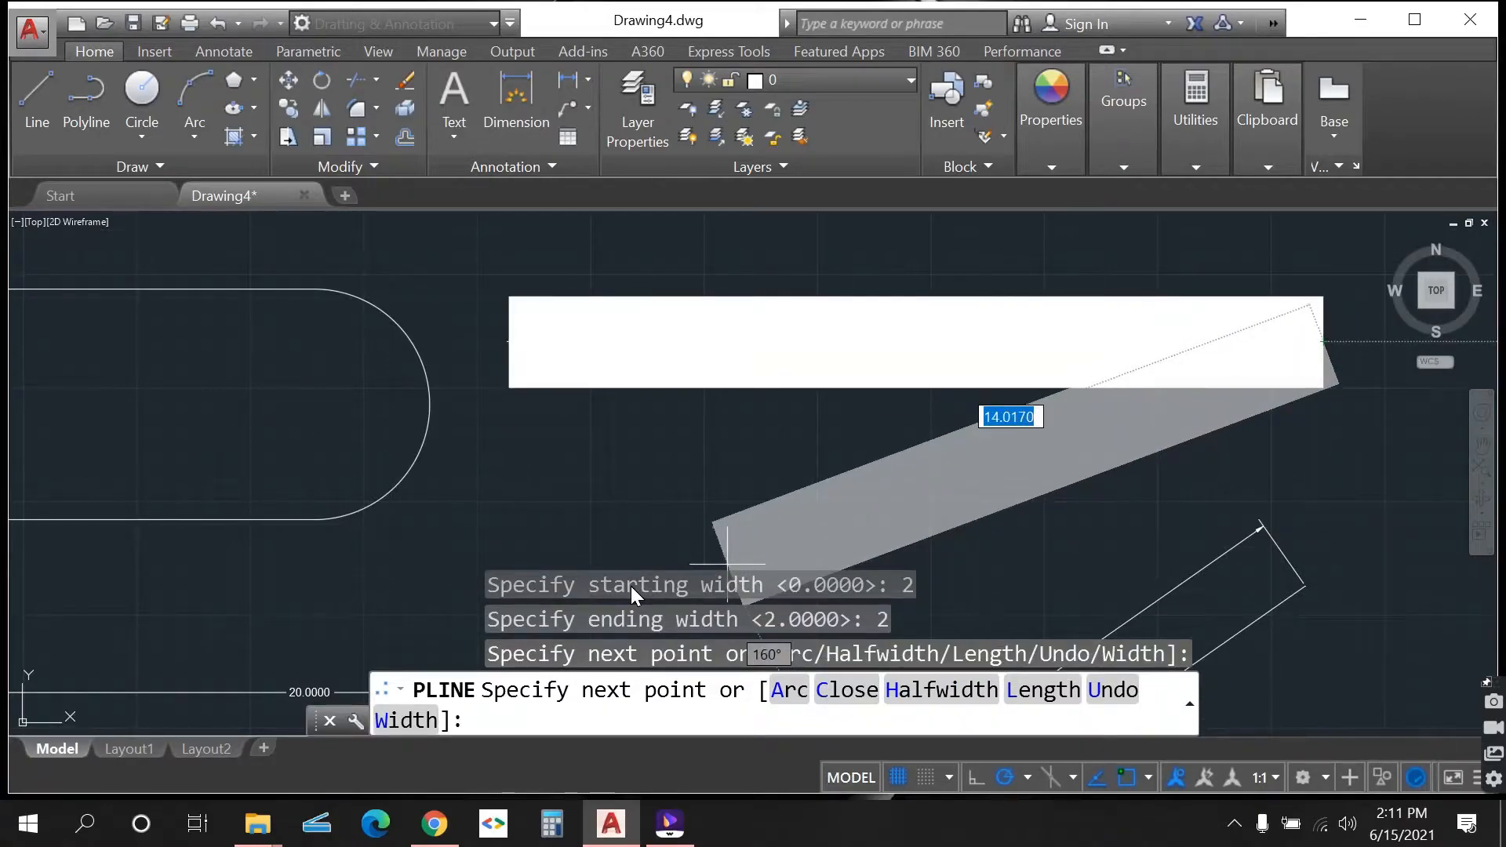
{"action": "scroll", "coordinate": [902, 502], "scroll_direction": "down", "scroll_amount": 5}
{"action": "scroll", "coordinate": [906, 500], "scroll_direction": "up", "scroll_amount": 4}
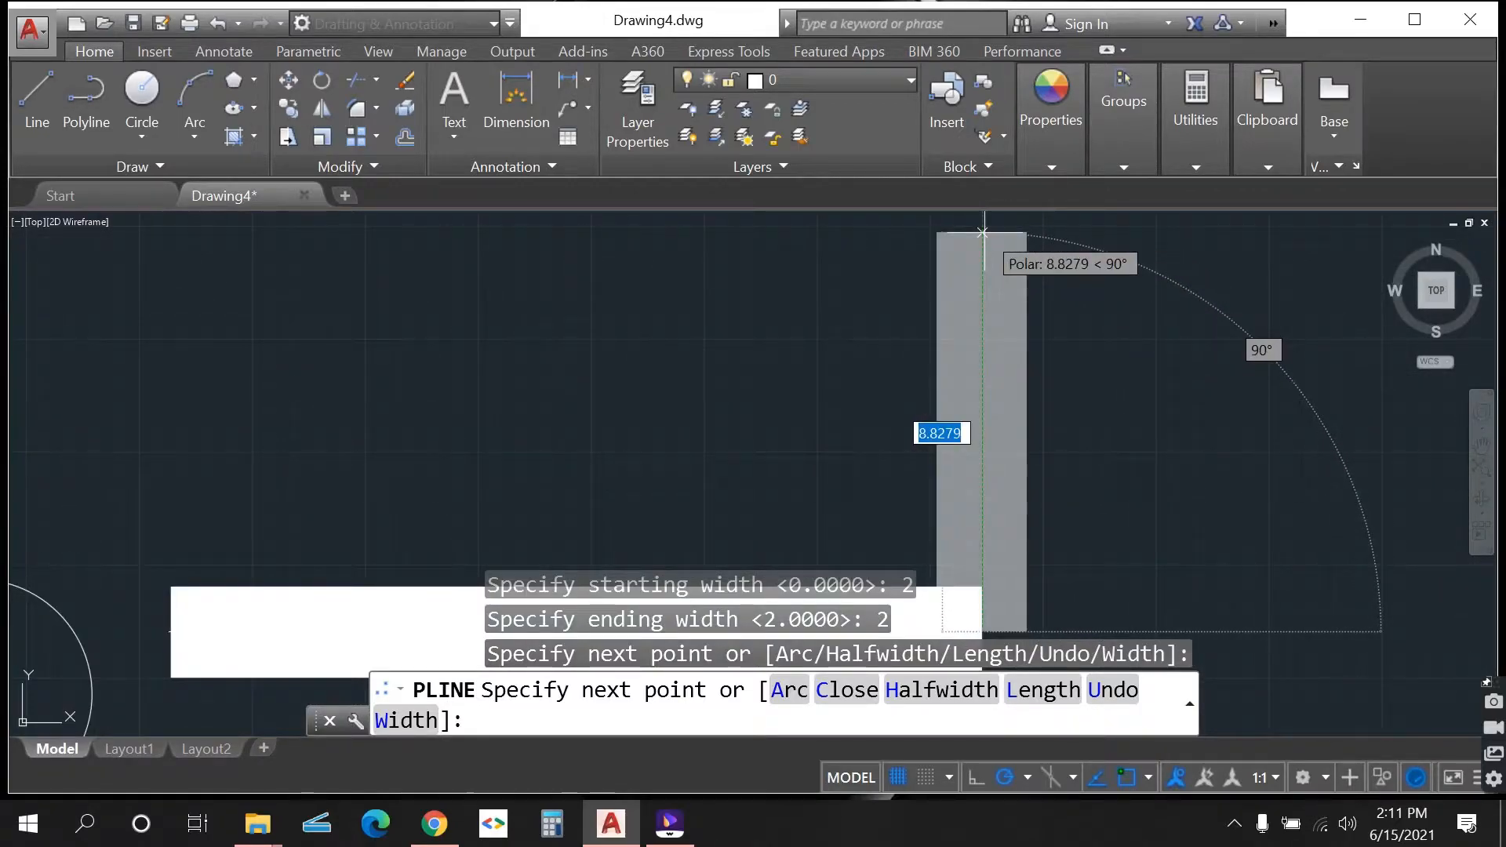
{"action": "left_click", "coordinate": [983, 232]}
{"action": "scroll", "coordinate": [1091, 572], "scroll_direction": "down", "scroll_amount": 2}
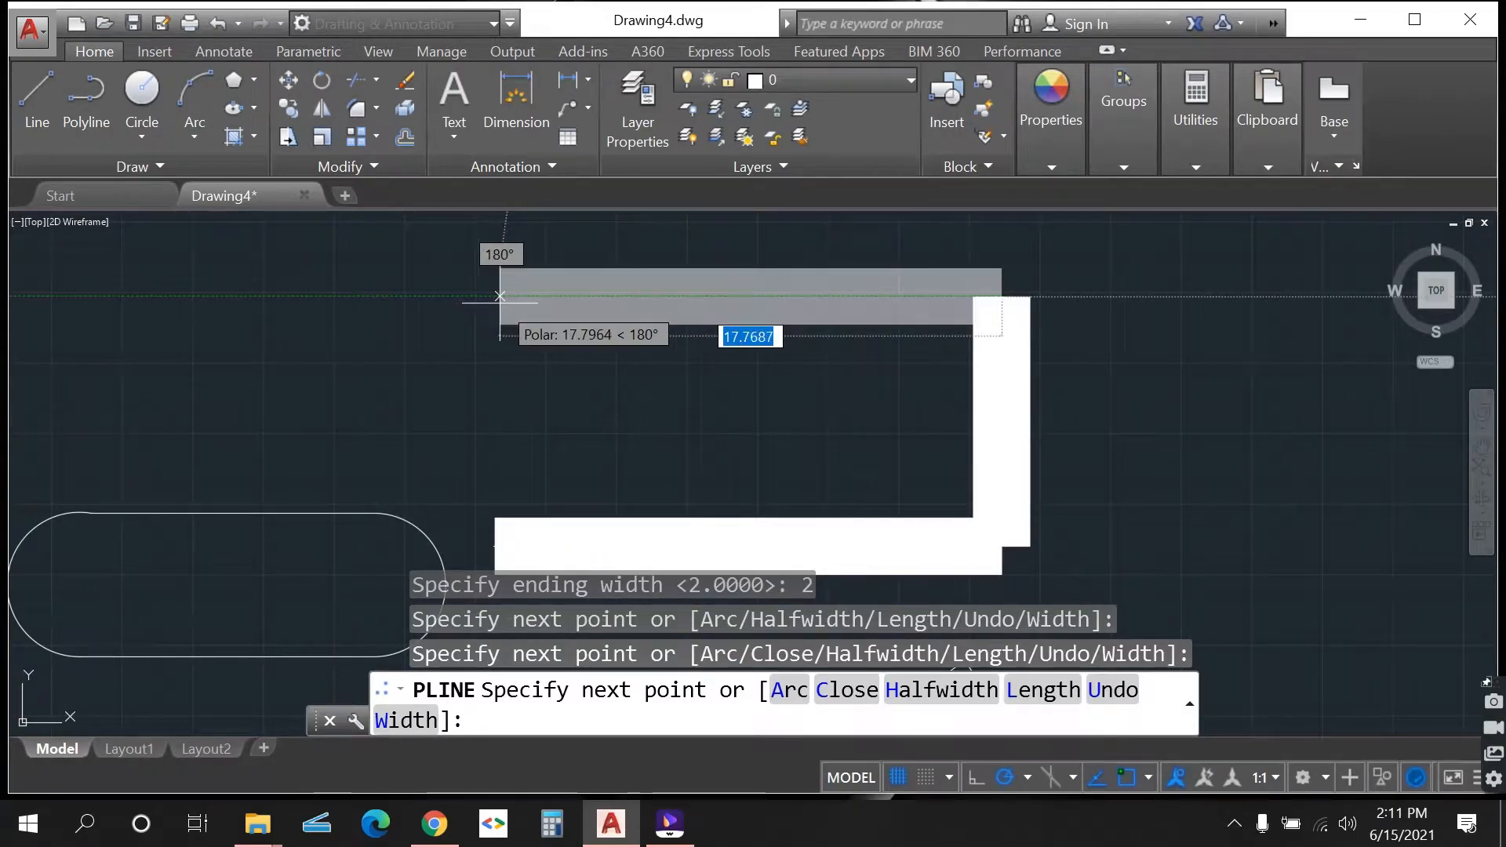
{"action": "left_click", "coordinate": [497, 296]}
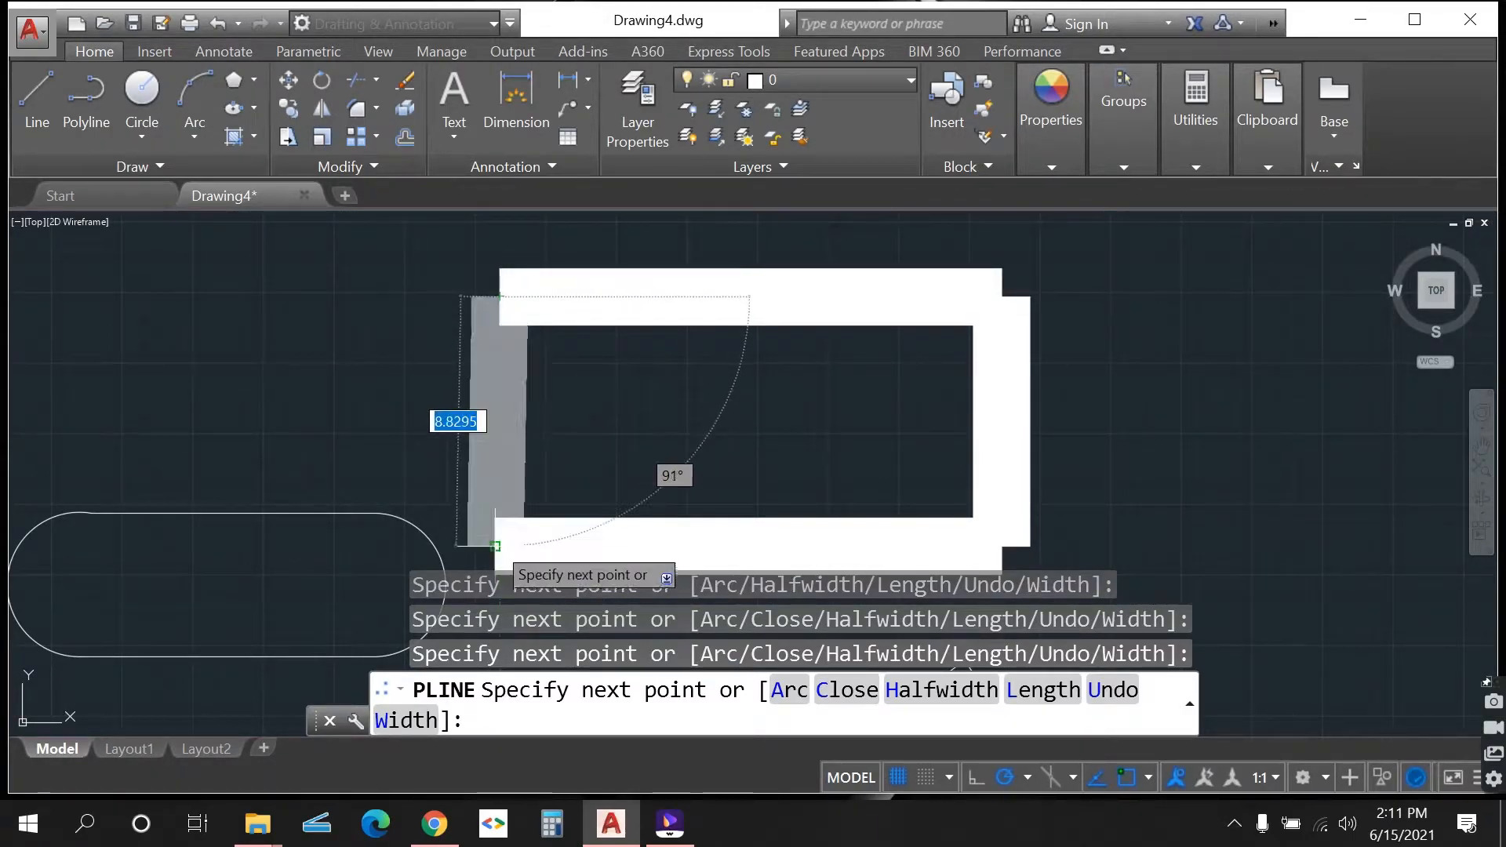
- Add the thick rectangle's last side down to the polyline's start point and finish the polyline
{"action": "left_click", "coordinate": [496, 547]}
{"action": "type", "text": "c"}
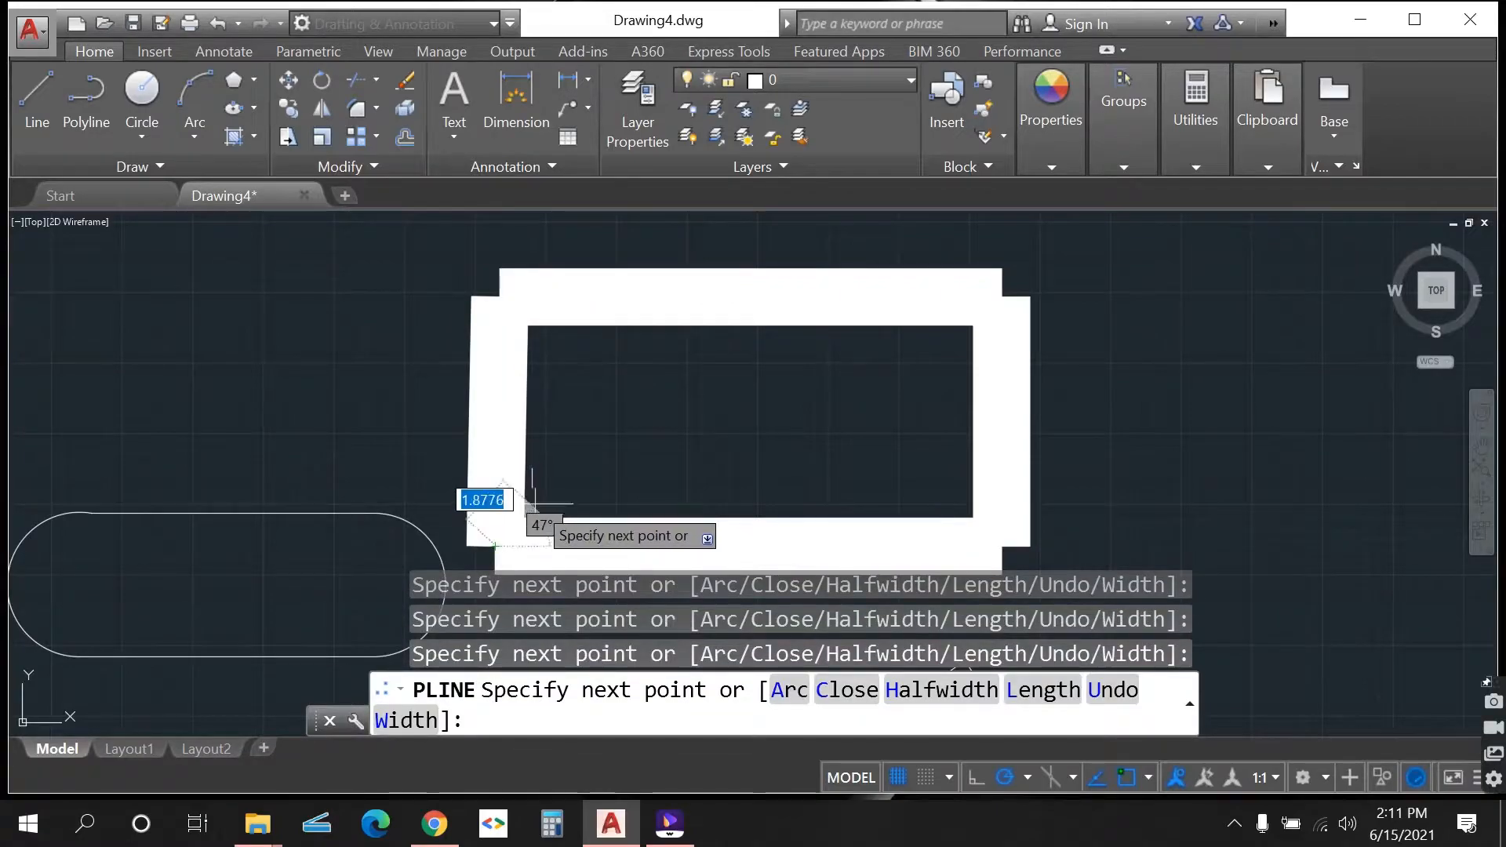
{"action": "key", "text": "Return"}
{"action": "scroll", "coordinate": [605, 468], "scroll_direction": "down", "scroll_amount": 3}
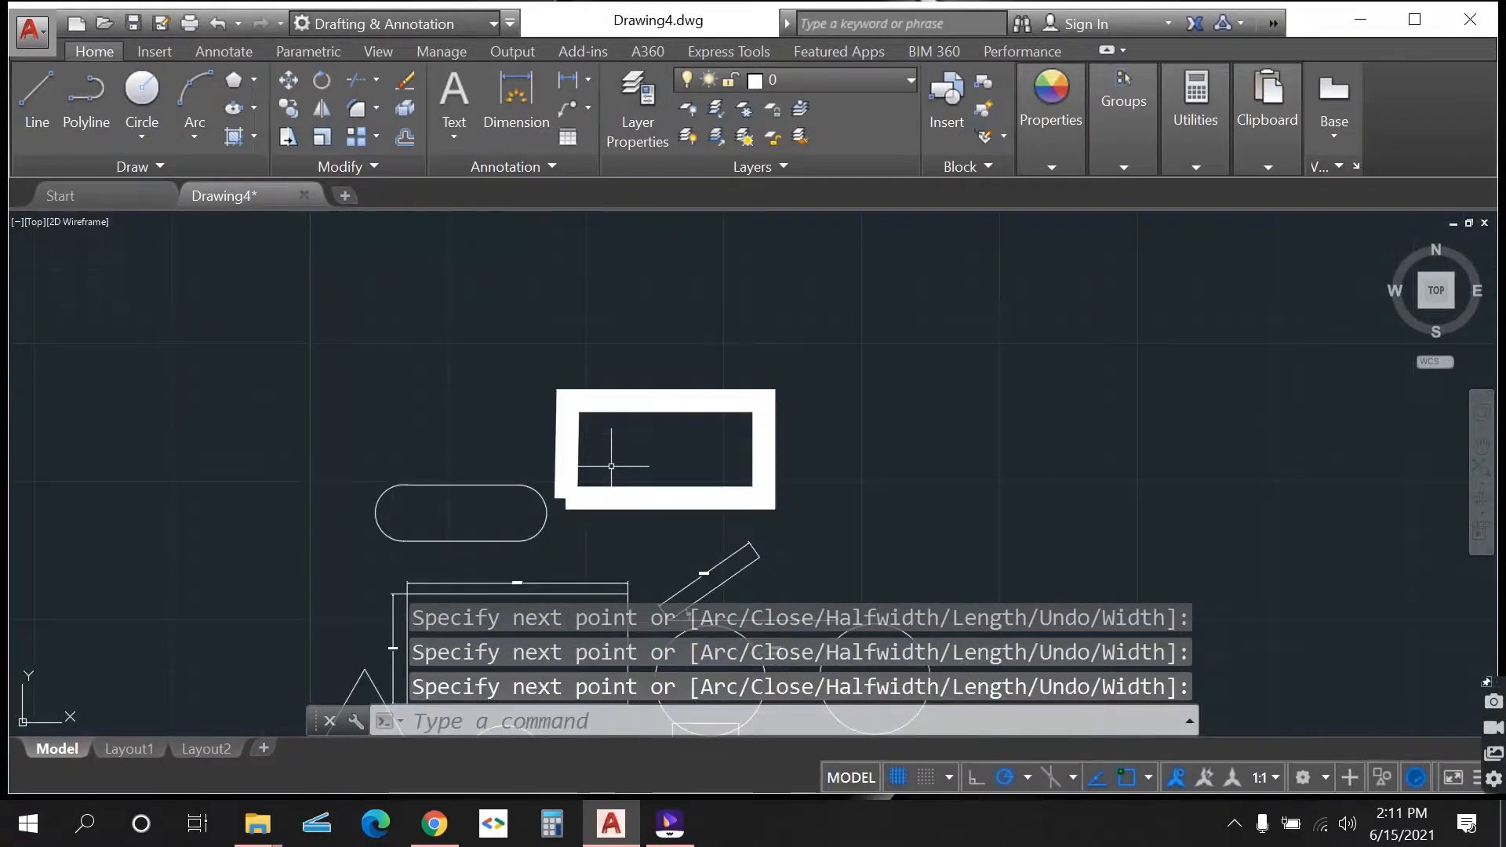
{"action": "scroll", "coordinate": [702, 425], "scroll_direction": "up", "scroll_amount": 4}
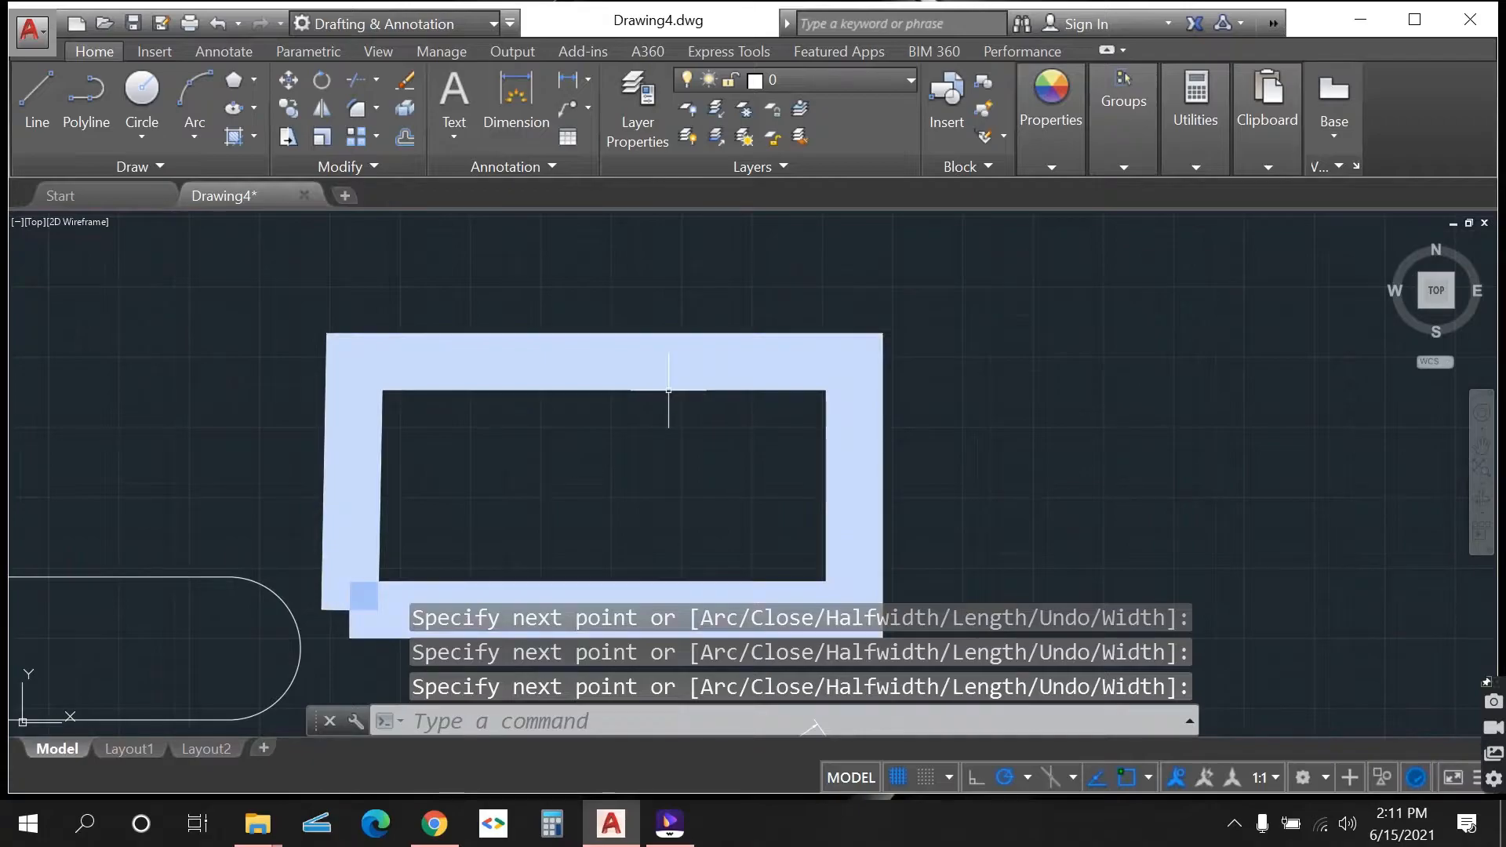
{"action": "scroll", "coordinate": [397, 437], "scroll_direction": "down", "scroll_amount": 4}
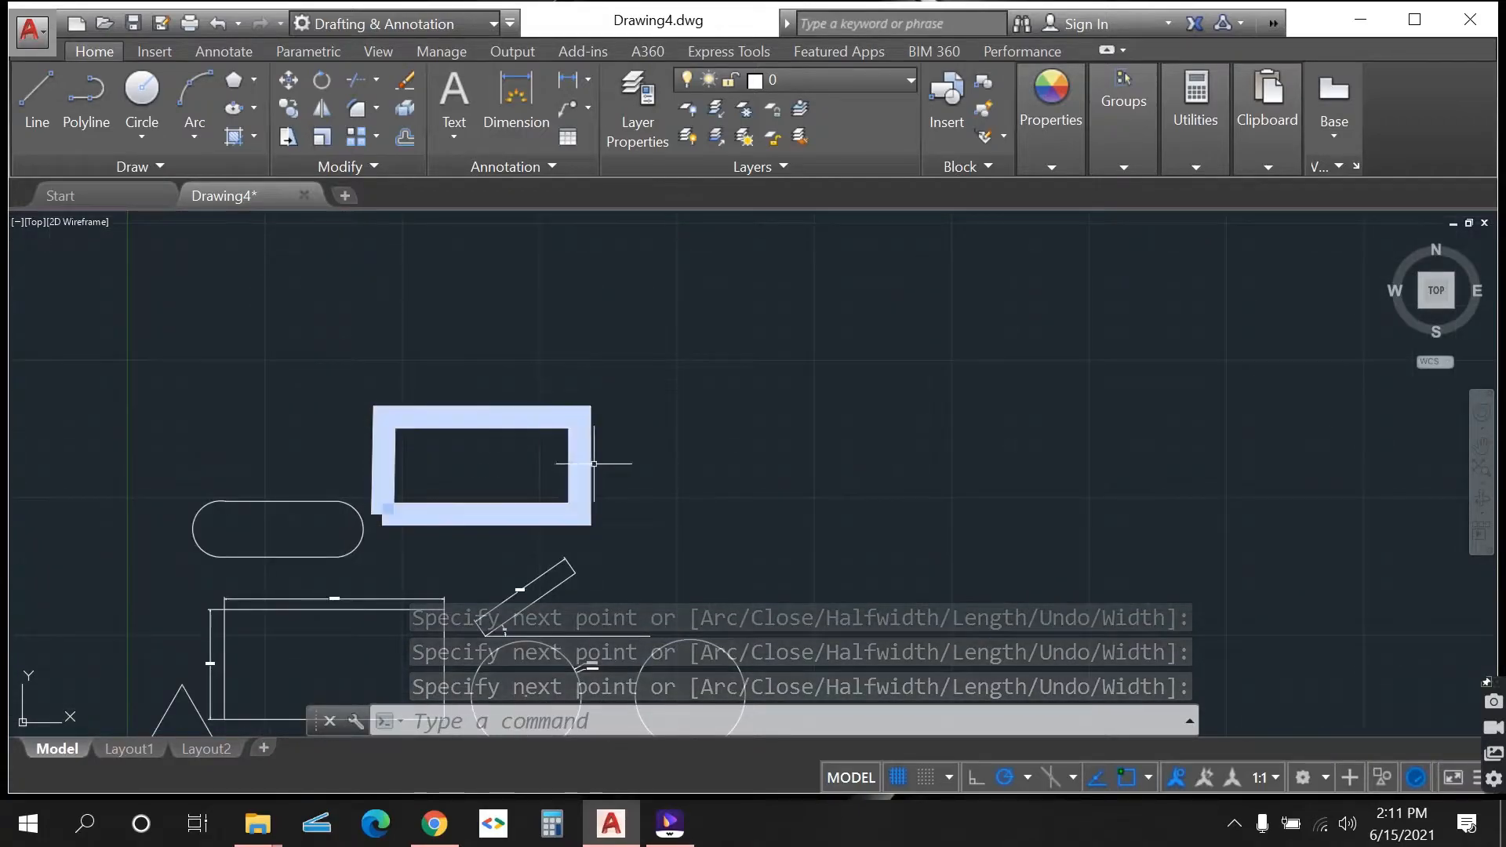
- Draw an arrowhead to the right of the thick rectangle as a horizontal polyline about 1.1 units long, with starting width 0.5 and ending width 0
{"action": "scroll", "coordinate": [612, 461], "scroll_direction": "up", "scroll_amount": 2}
{"action": "scroll", "coordinate": [626, 458], "scroll_direction": "up", "scroll_amount": 2}
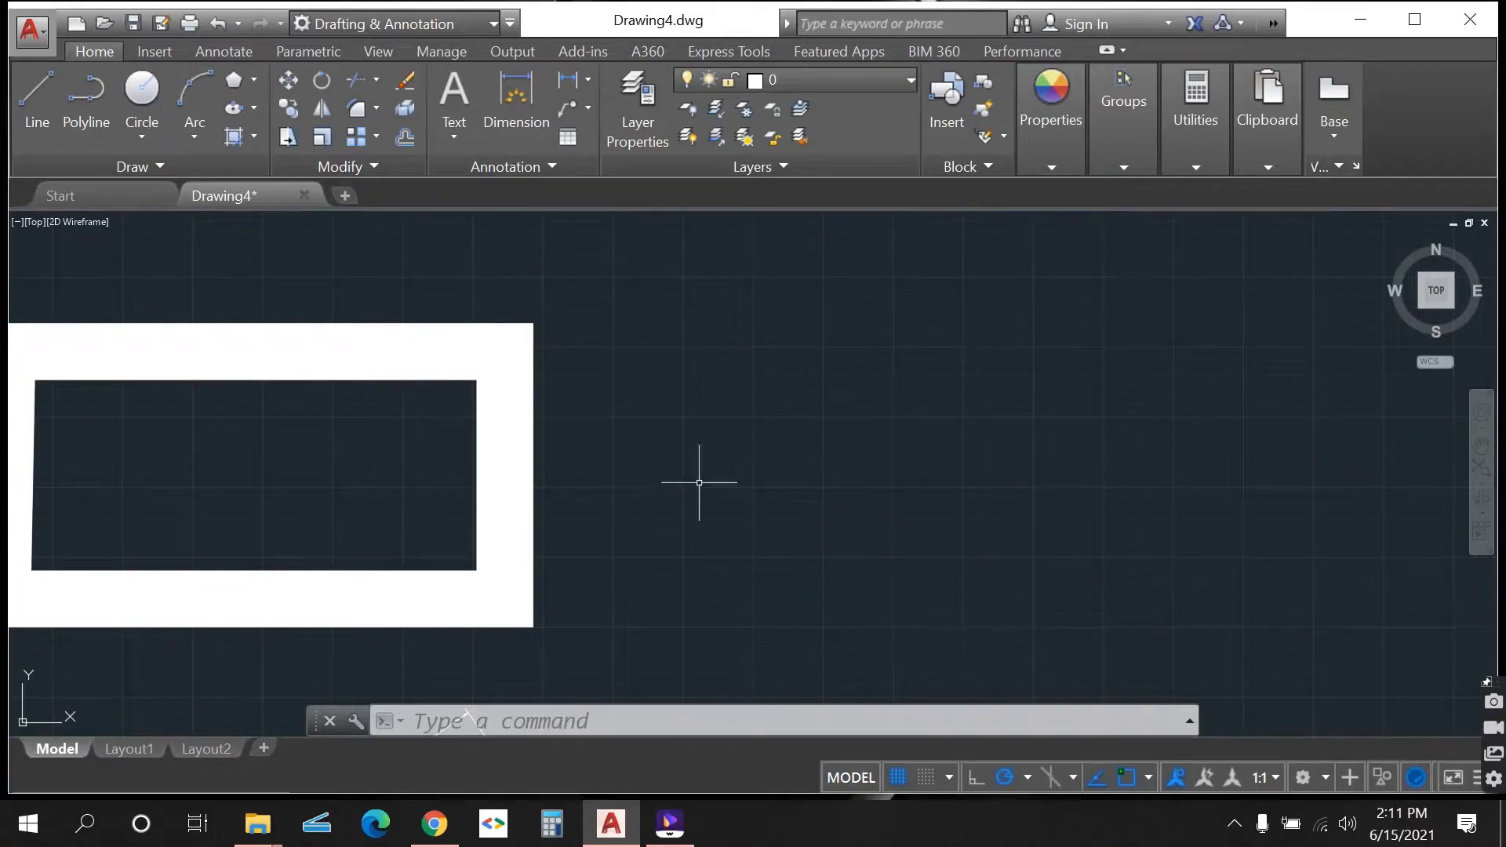
{"action": "left_click", "coordinate": [81, 89]}
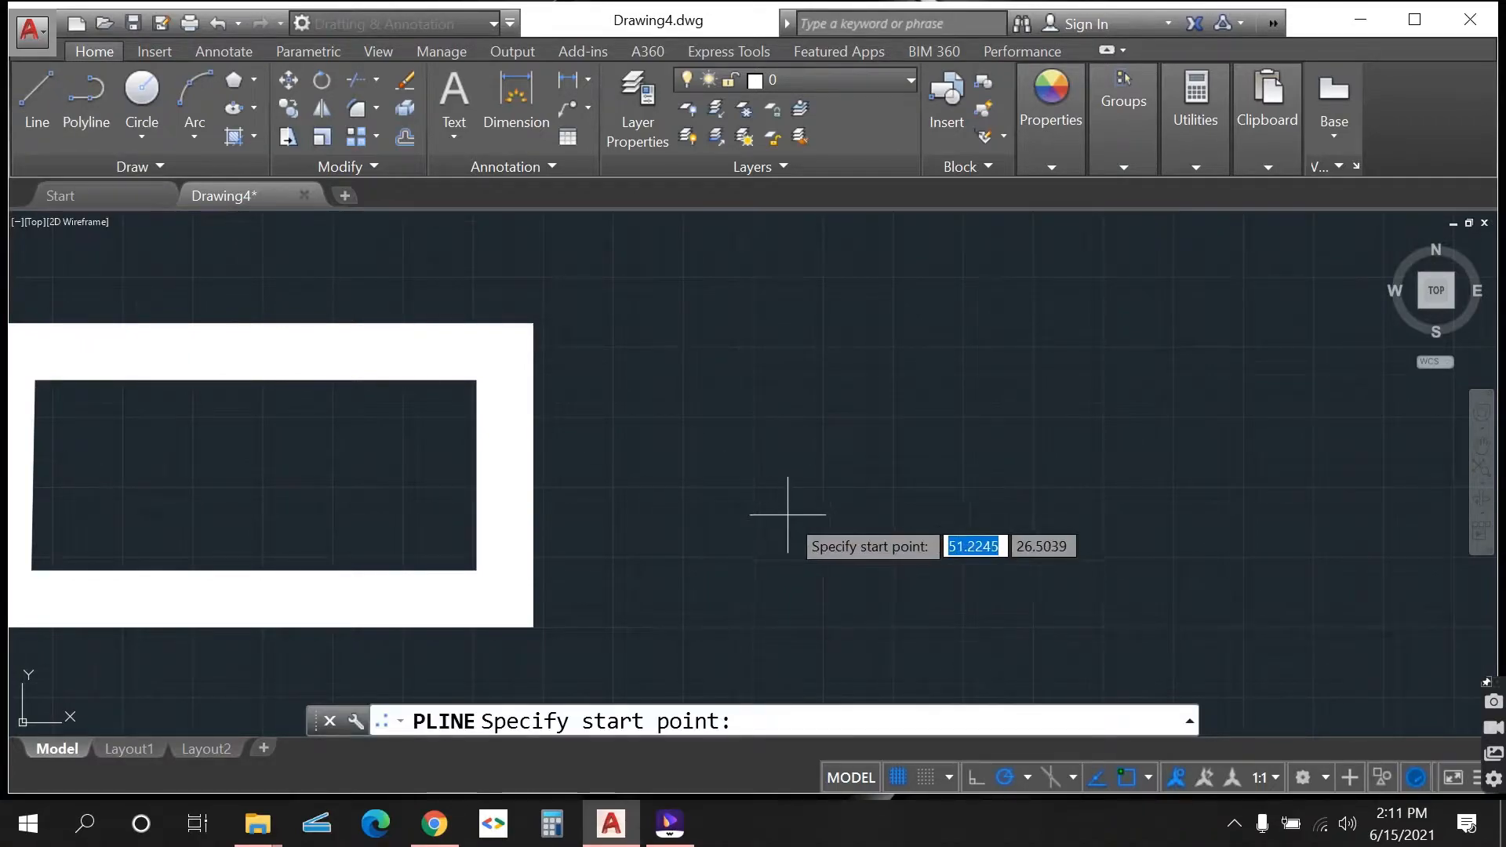
{"action": "left_click", "coordinate": [616, 416]}
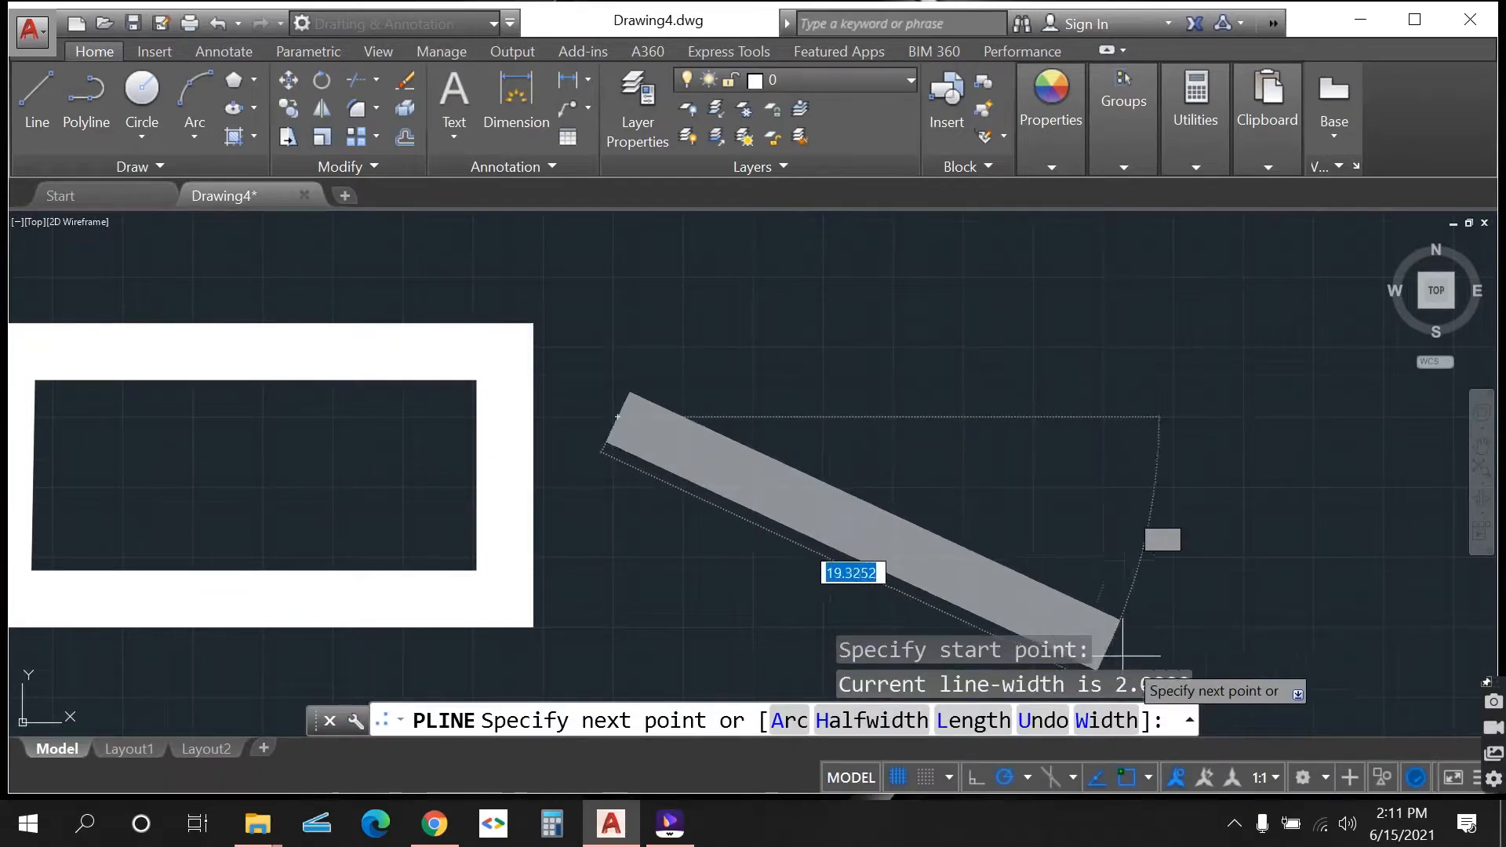
{"action": "left_click", "coordinate": [1085, 720]}
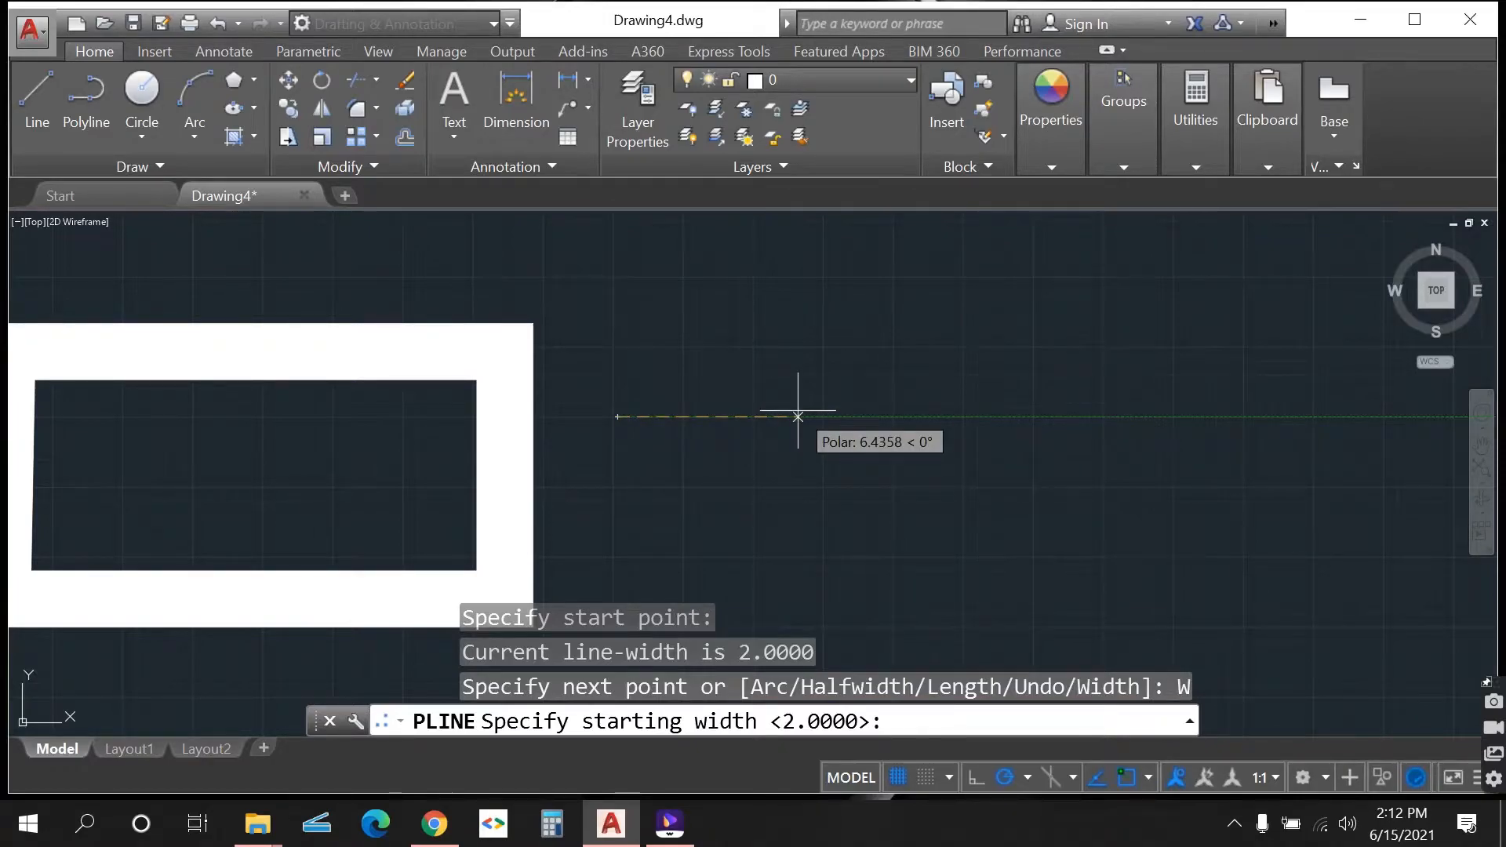
{"action": "type", "text": ".5"}
{"action": "key", "text": "Return"}
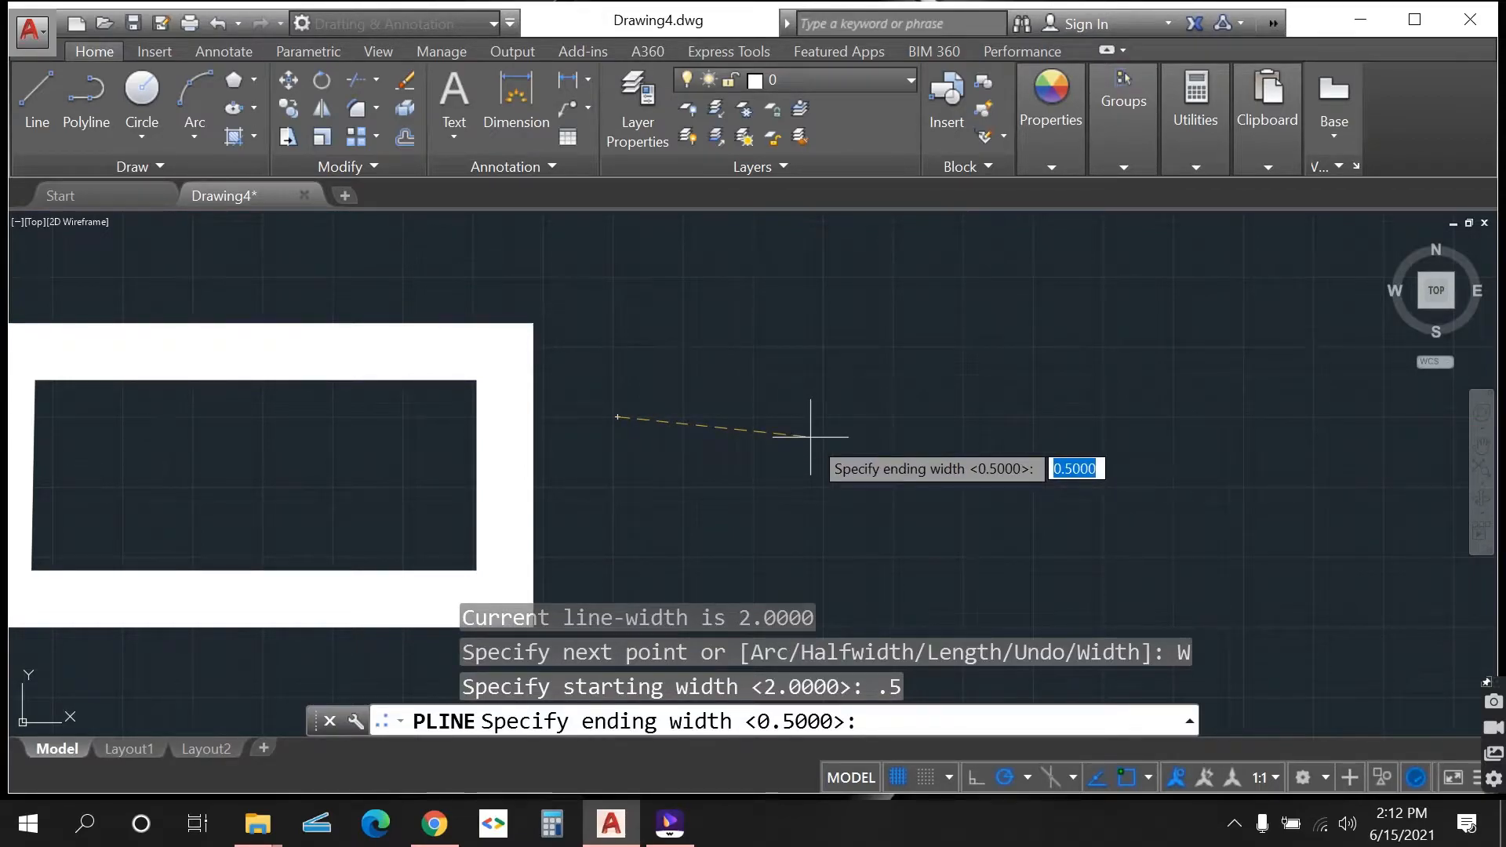
{"action": "key", "text": "Return"}
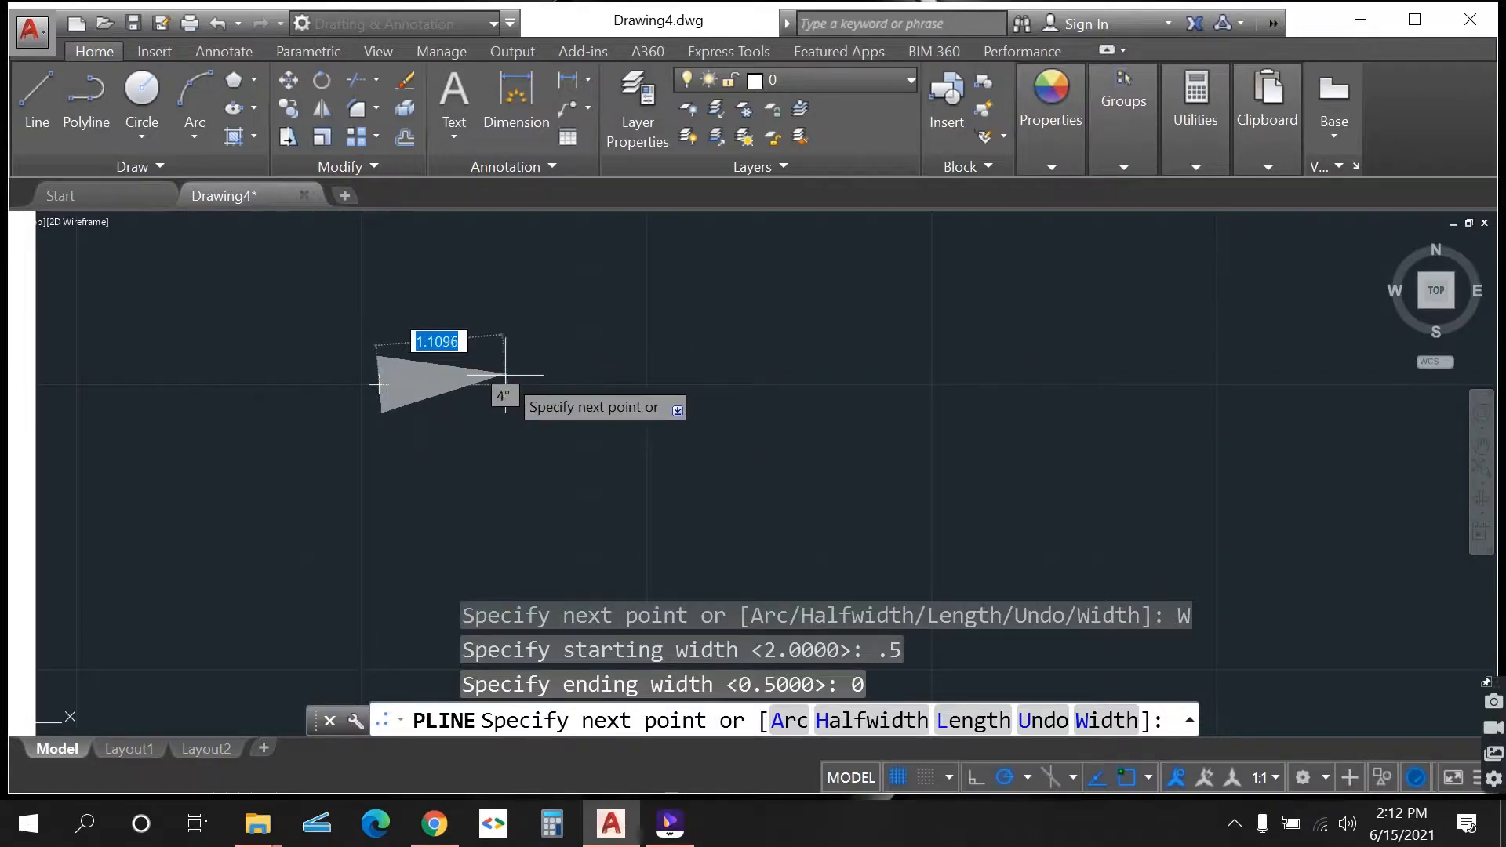
{"action": "left_click", "coordinate": [502, 384]}
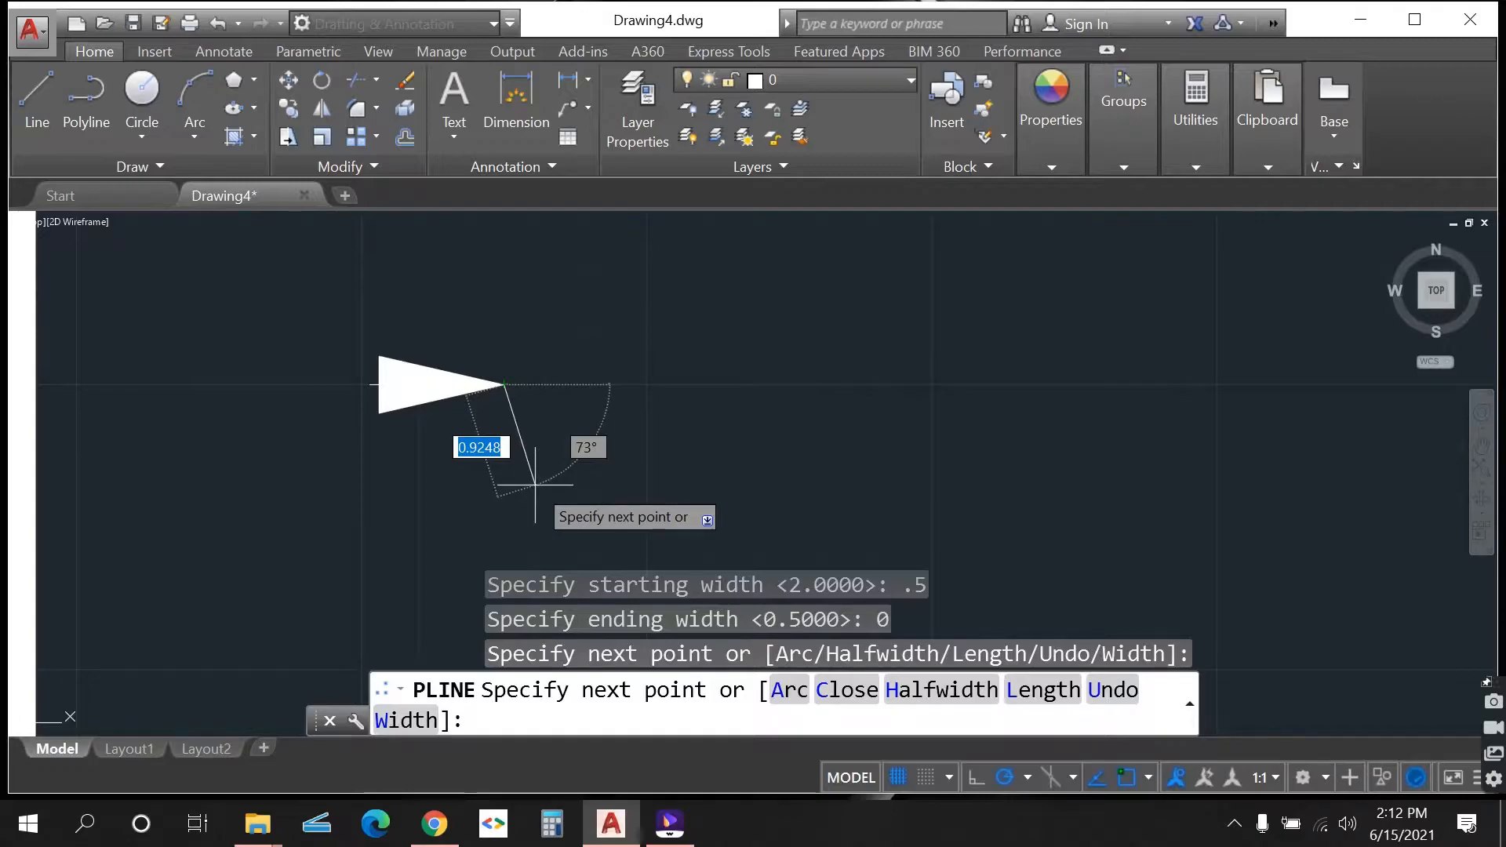
{"action": "key", "text": "Return"}
- Select the arrowhead to examine its tapered shape, clear the selection, and compare its size with the thick rectangle
{"action": "scroll", "coordinate": [322, 350], "scroll_direction": "up", "scroll_amount": 6}
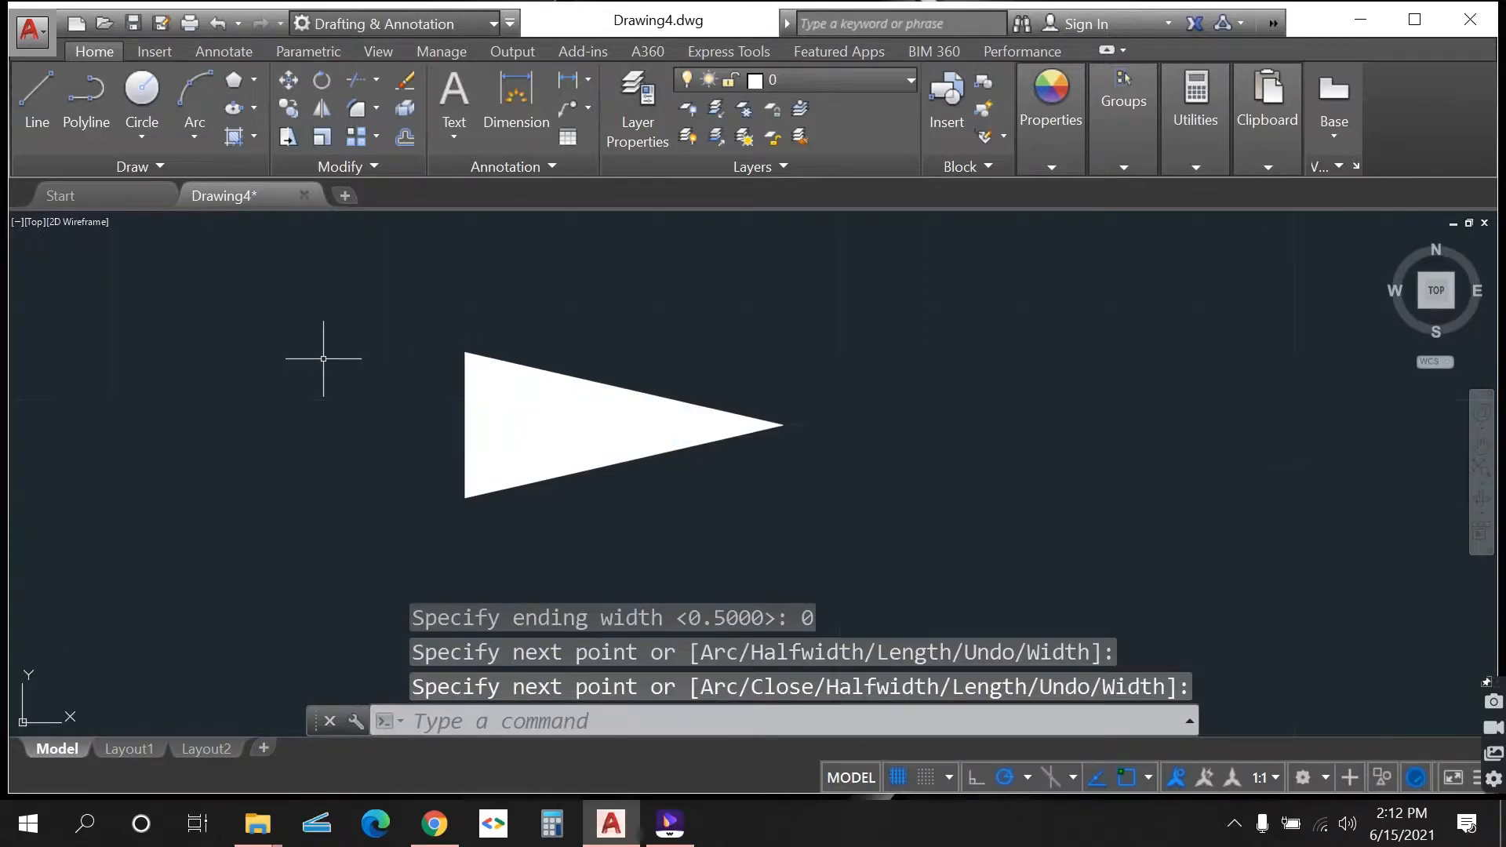
{"action": "left_click", "coordinate": [592, 351]}
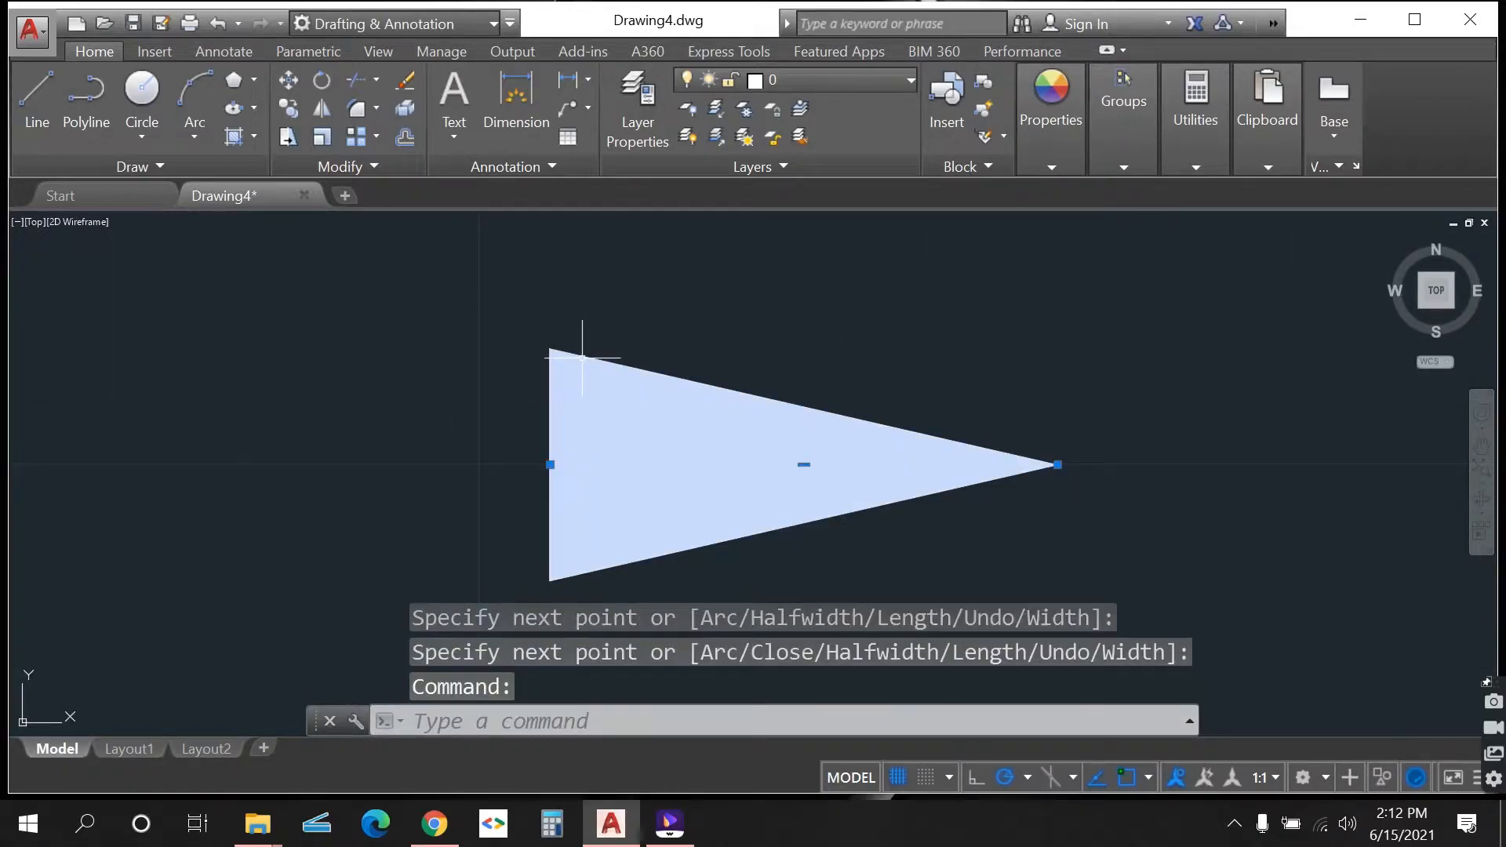
{"action": "scroll", "coordinate": [549, 392], "scroll_direction": "down", "scroll_amount": 6}
{"action": "scroll", "coordinate": [549, 393], "scroll_direction": "up", "scroll_amount": 4}
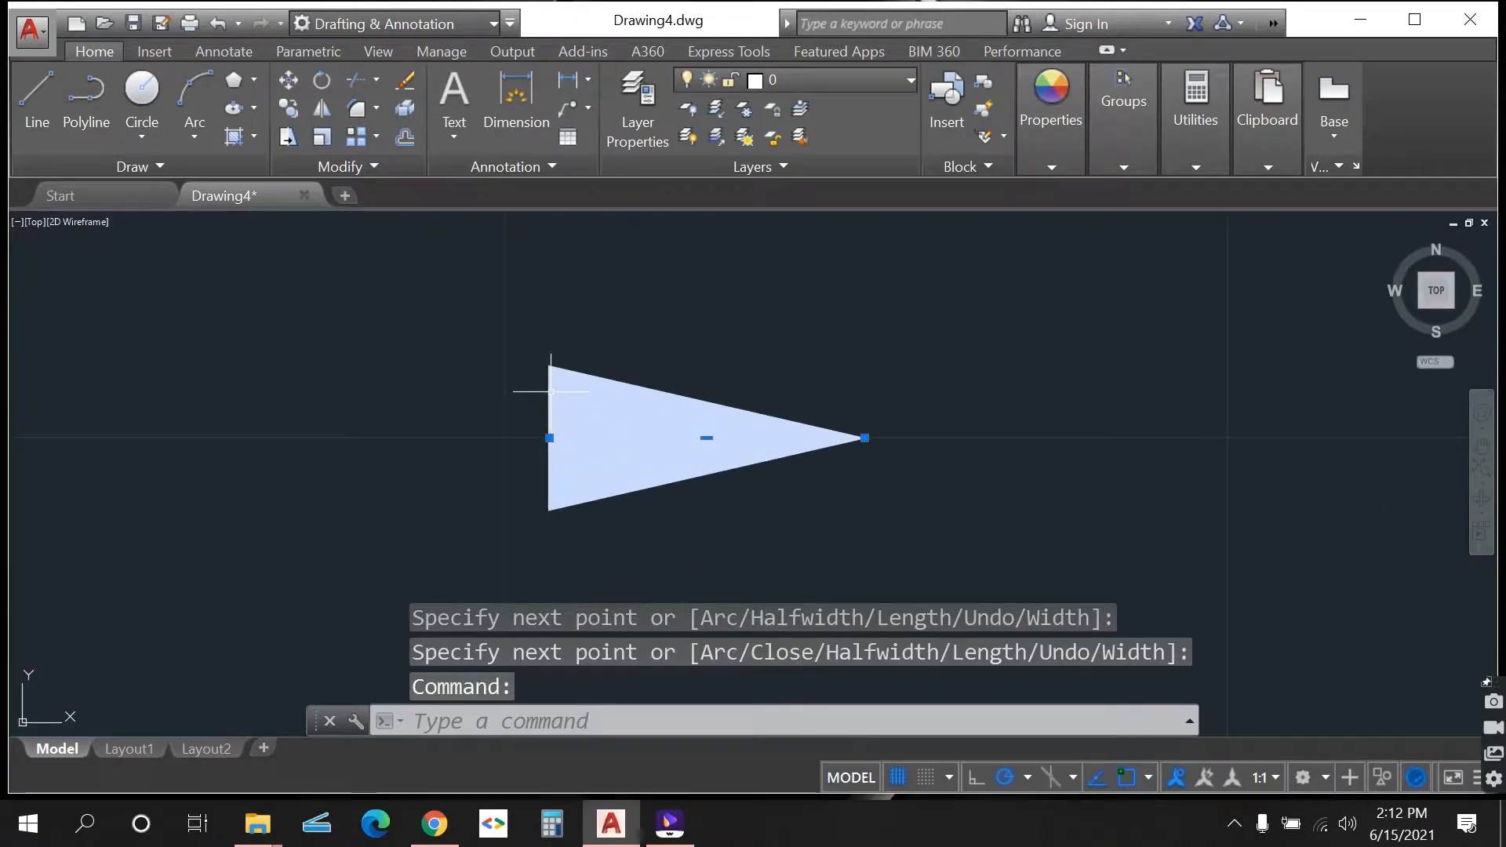
{"action": "key", "text": "Escape"}
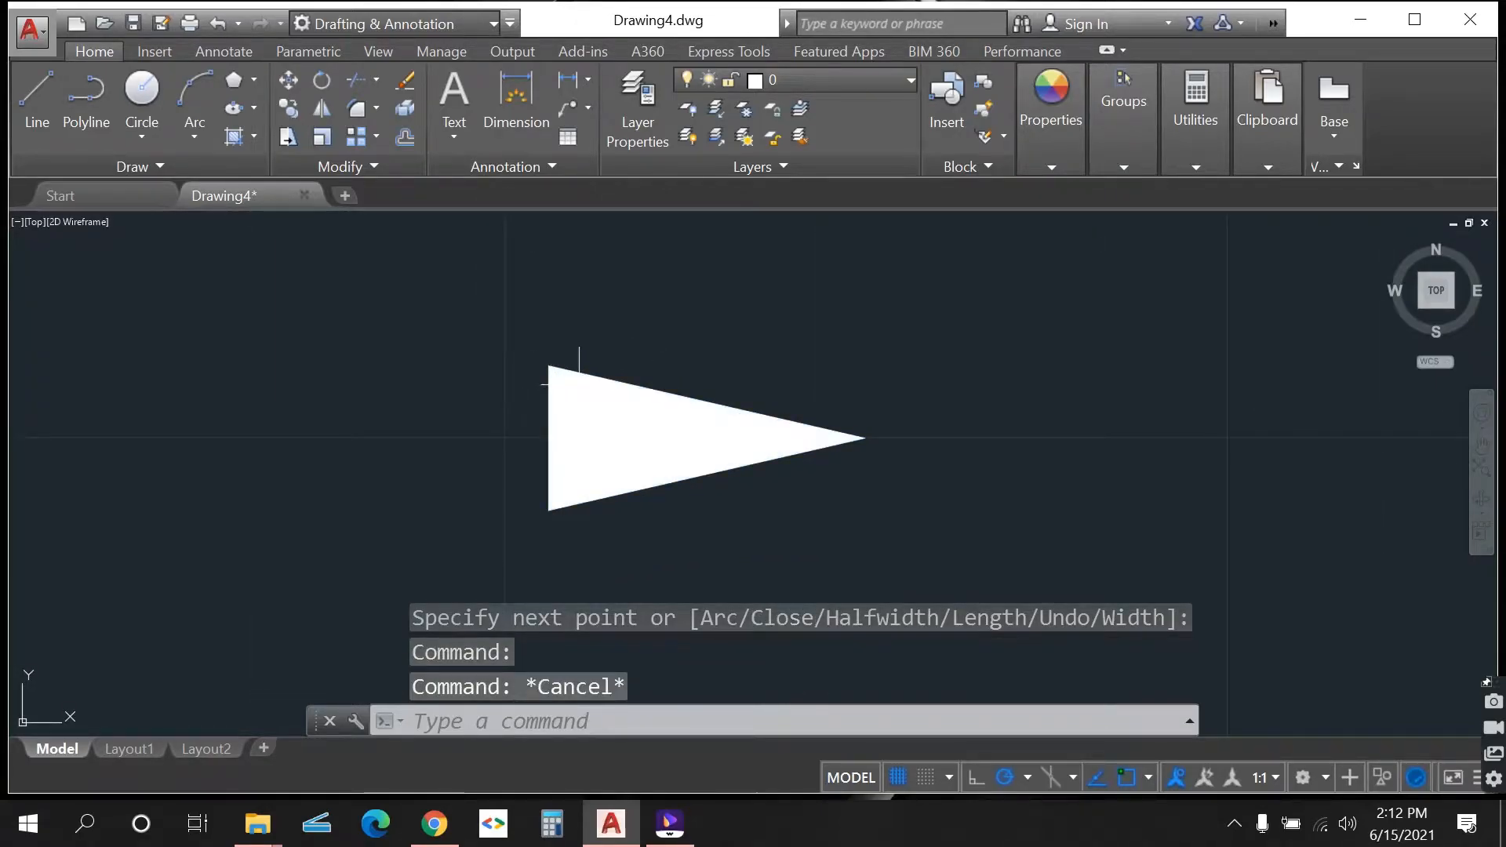
{"action": "scroll", "coordinate": [637, 420], "scroll_direction": "down", "scroll_amount": 4}
{"action": "scroll", "coordinate": [637, 421], "scroll_direction": "down", "scroll_amount": 3}
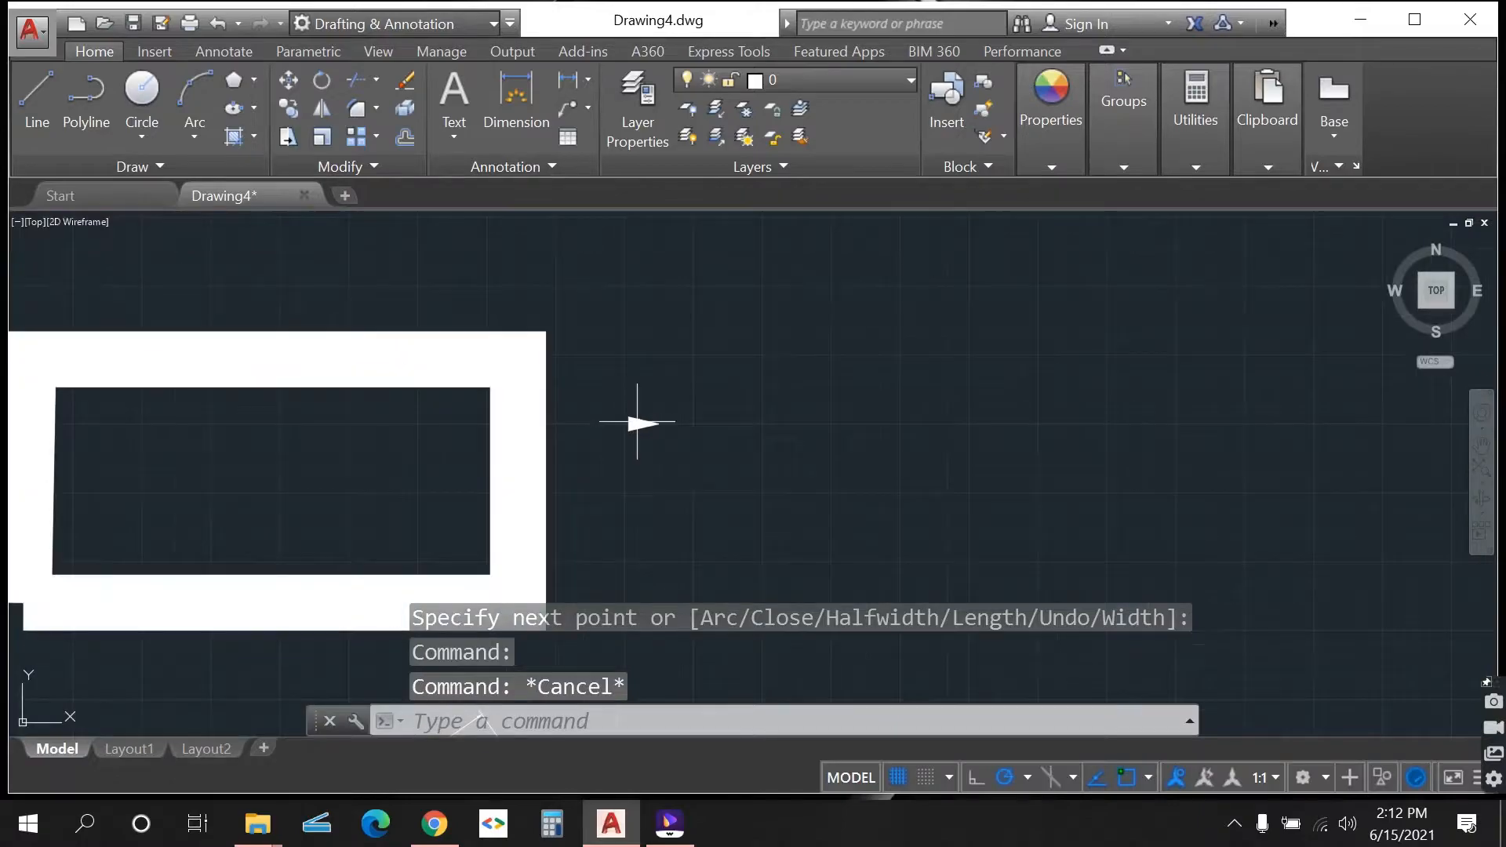
{"action": "scroll", "coordinate": [629, 430], "scroll_direction": "up", "scroll_amount": 5}
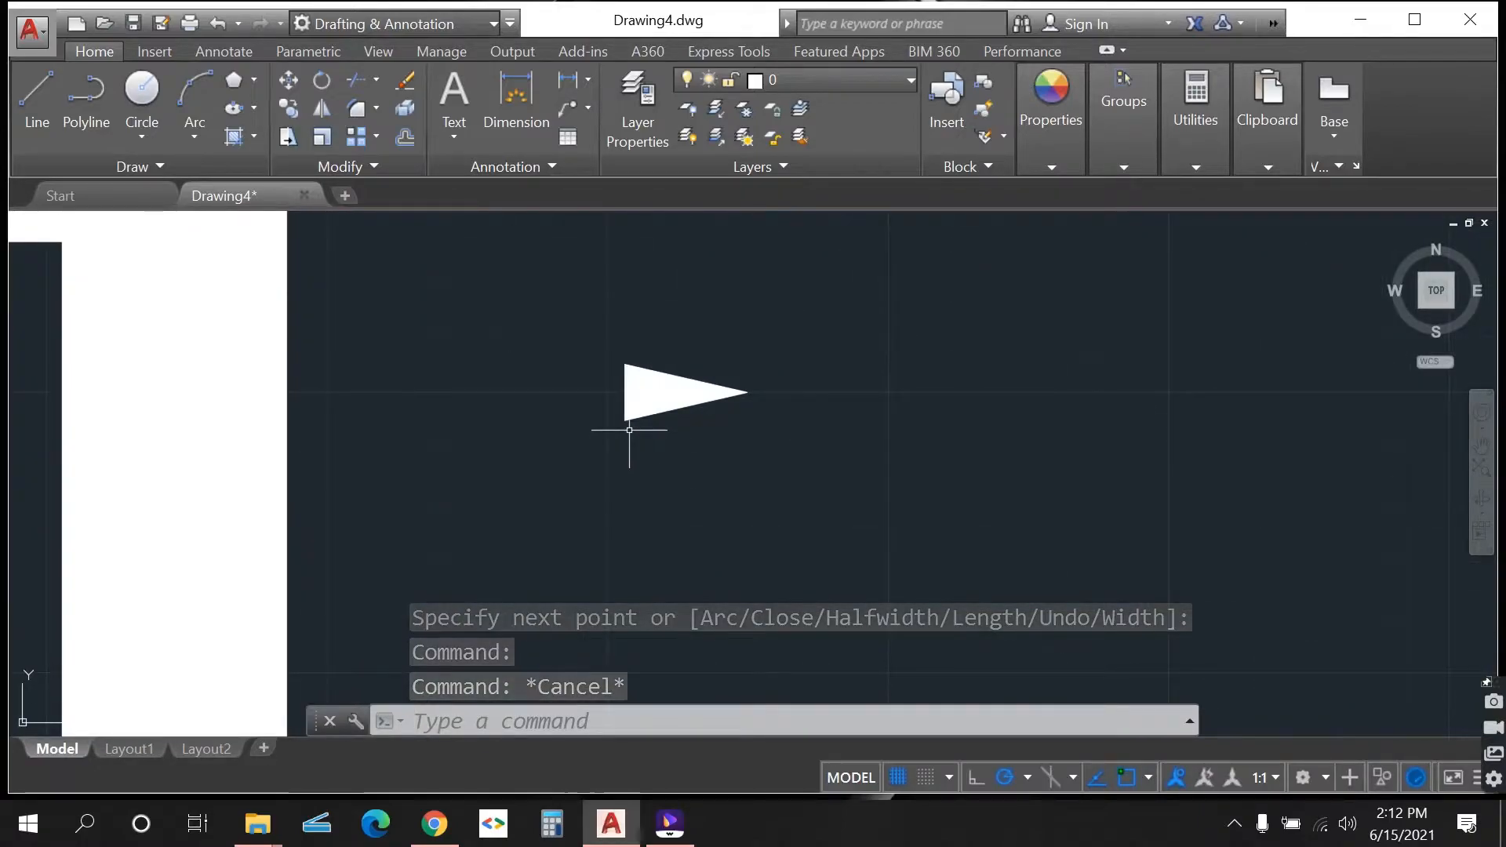
{"action": "scroll", "coordinate": [680, 403], "scroll_direction": "down", "scroll_amount": 5}
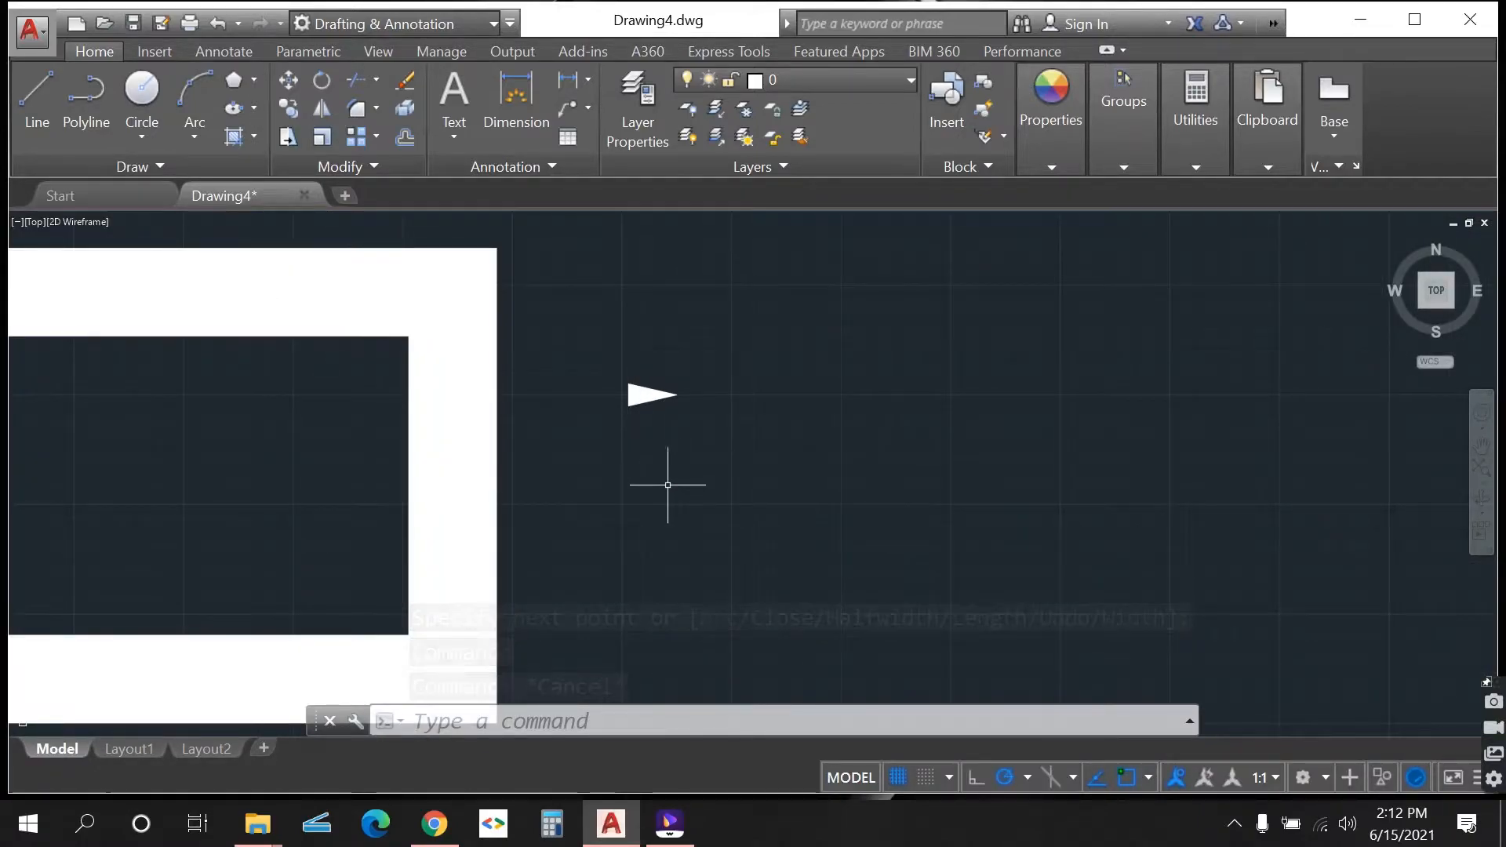
- Start a new polyline below the arrowhead with a starting width of 1 and an ending width of 1
{"action": "scroll", "coordinate": [638, 529], "scroll_direction": "up", "scroll_amount": 4}
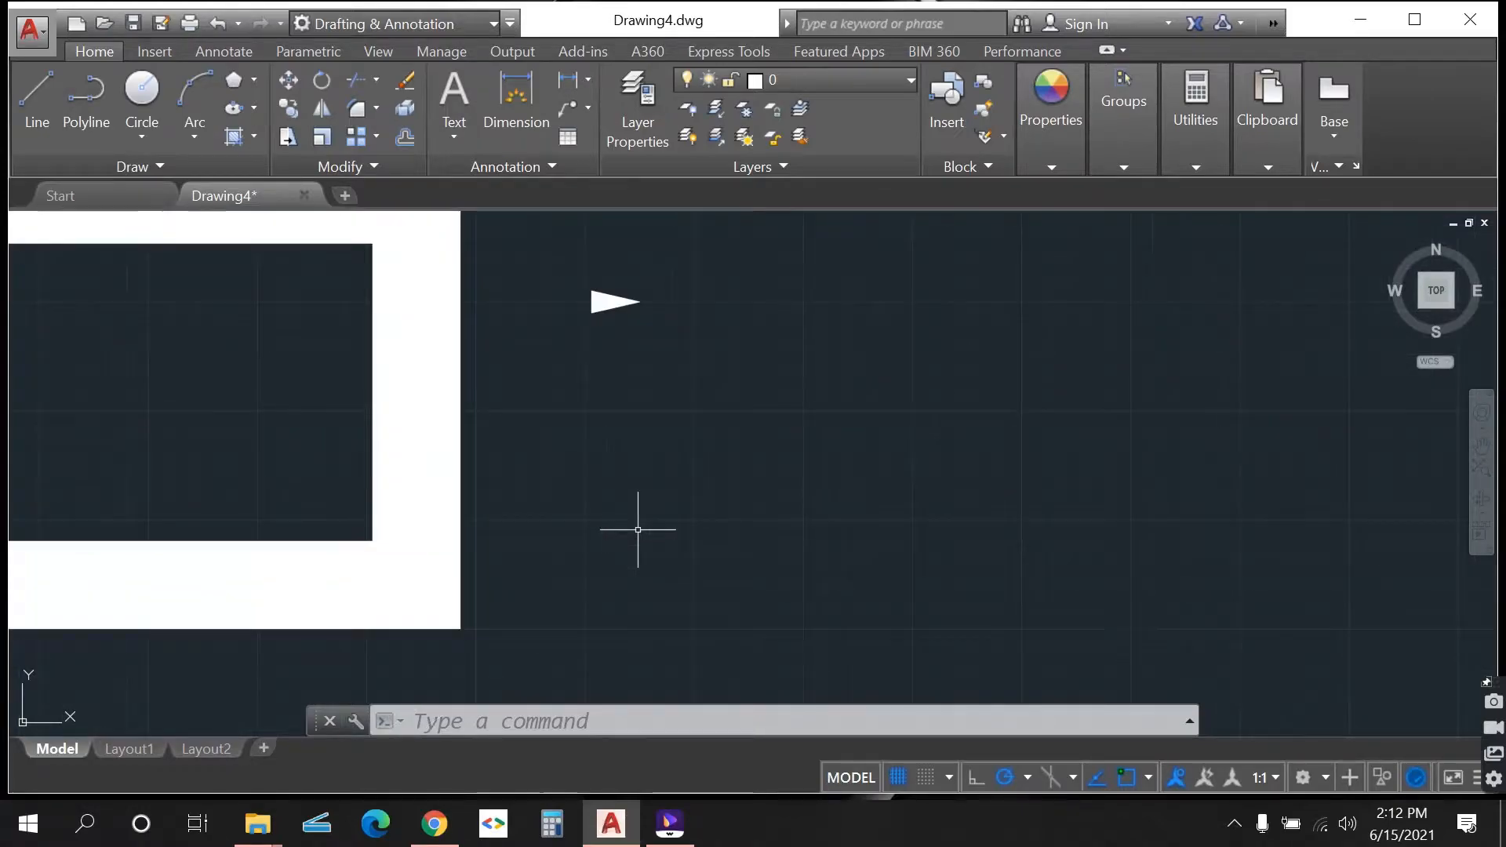
{"action": "left_click", "coordinate": [88, 92]}
{"action": "left_click", "coordinate": [605, 413]}
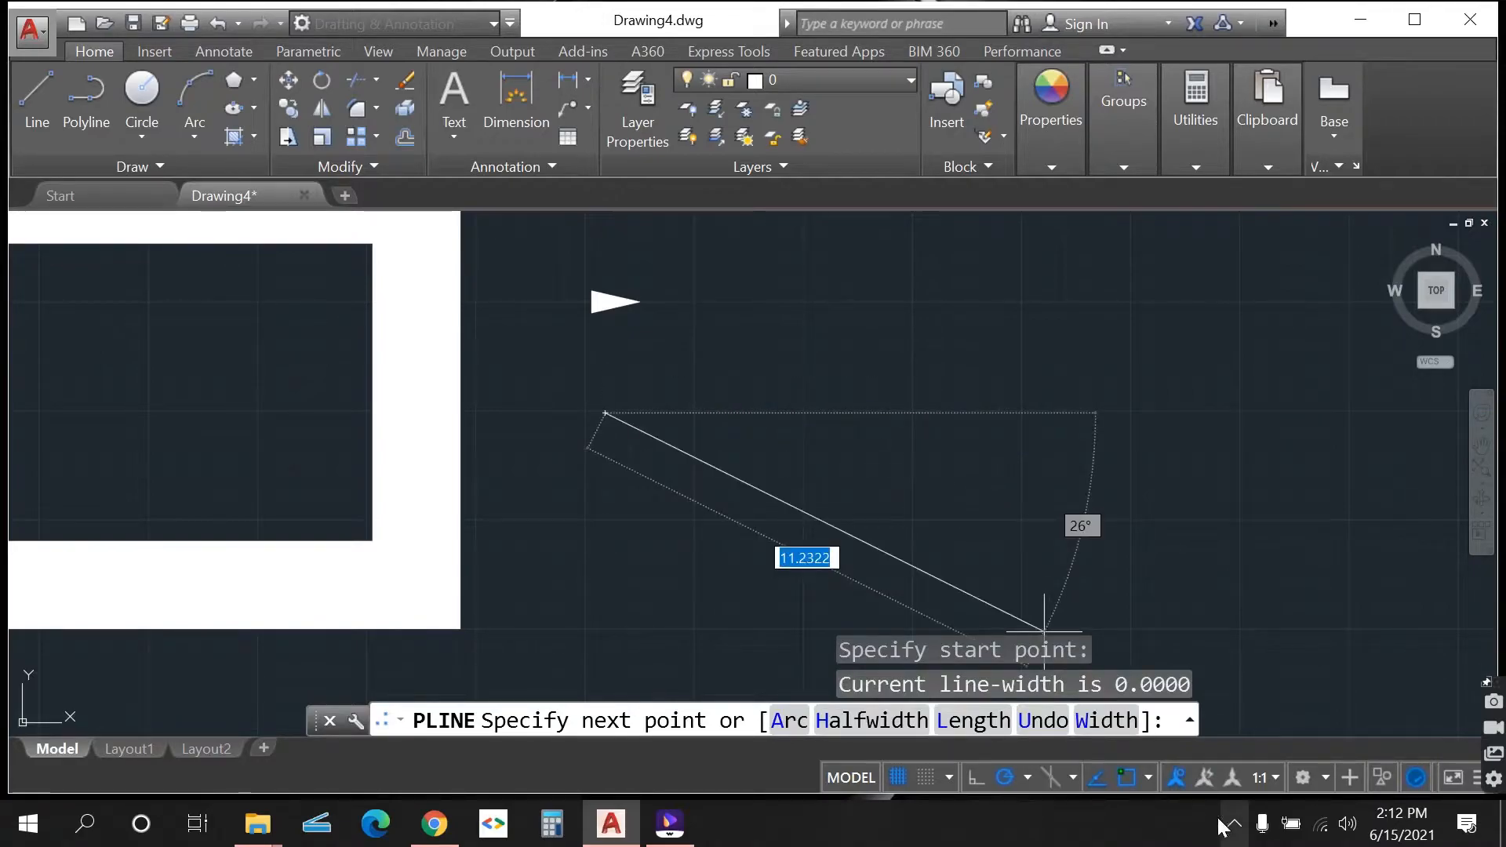
{"action": "type", "text": "W"}
{"action": "key", "text": "Return"}
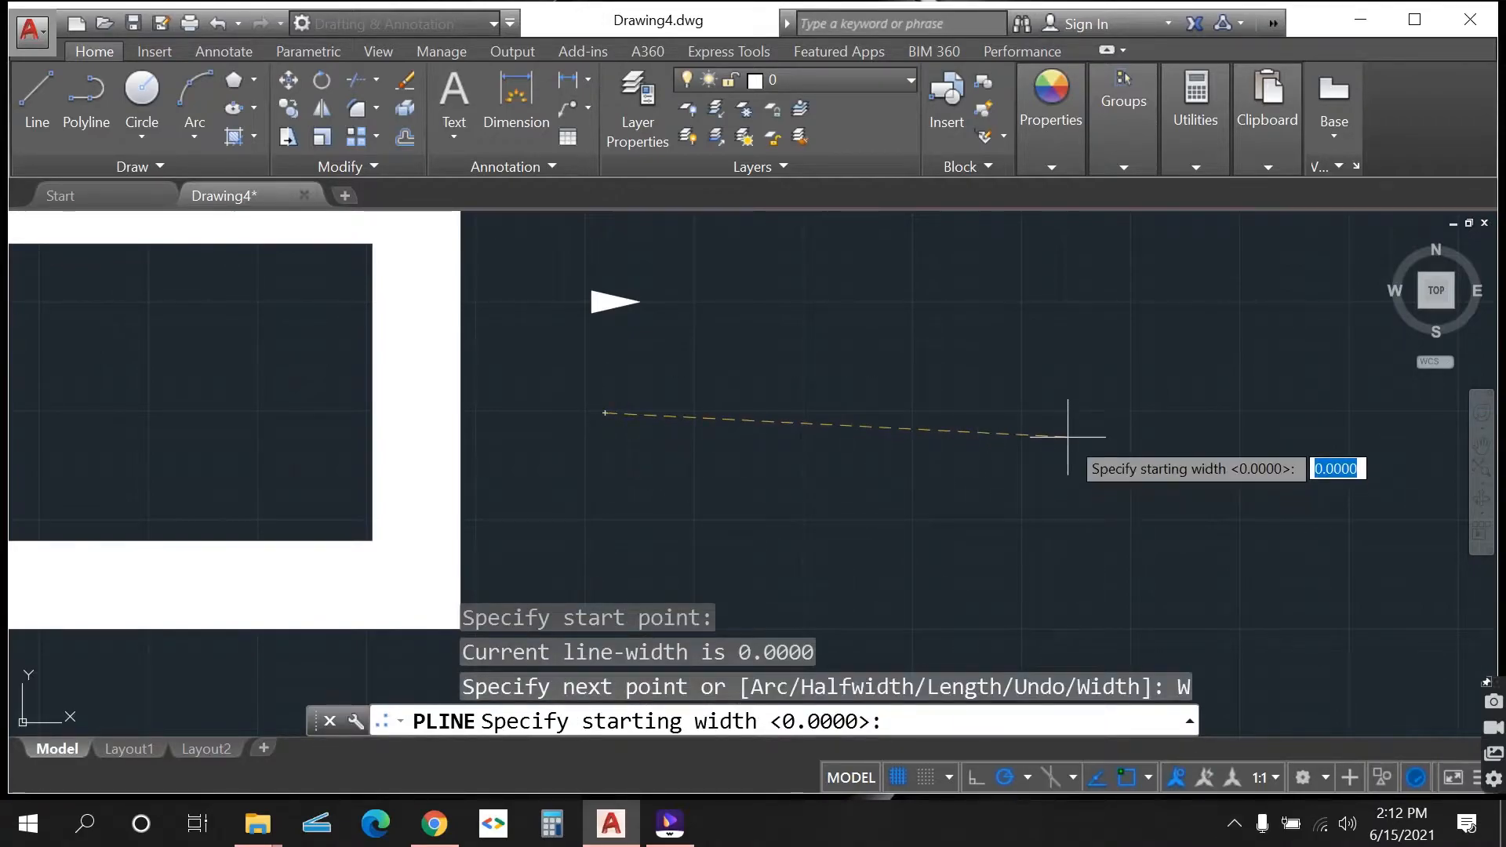
{"action": "type", "text": "1"}
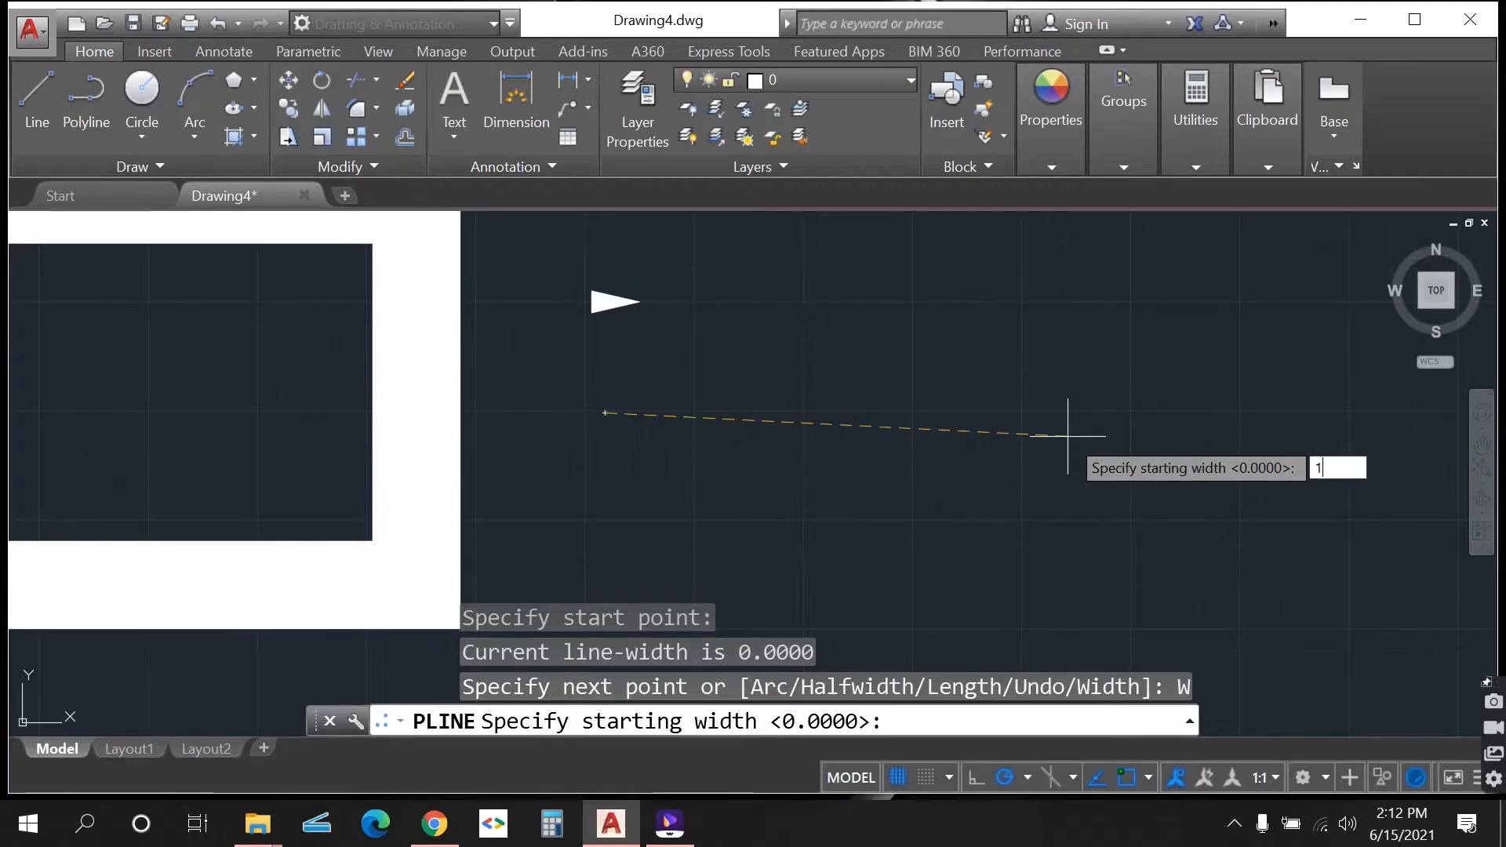
{"action": "key", "text": "Return"}
{"action": "type", "text": "1"}
{"action": "key", "text": "Return"}
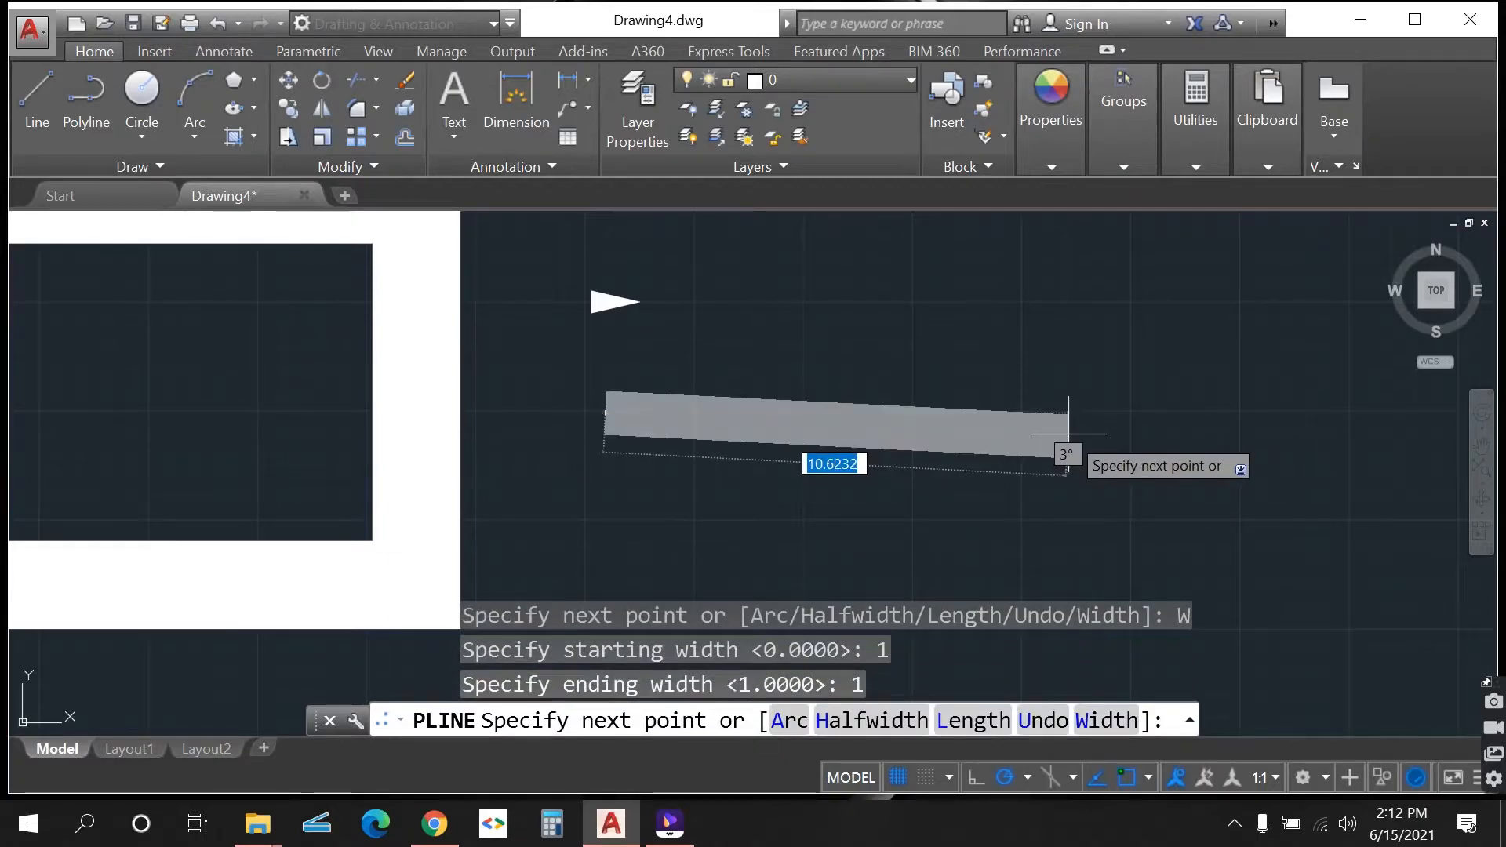
- Draw a four-sided outline with a horizontal top, a vertical right side and a slightly slanted bottom, return to the start point, and finish the polyline
{"action": "left_click", "coordinate": [1087, 413]}
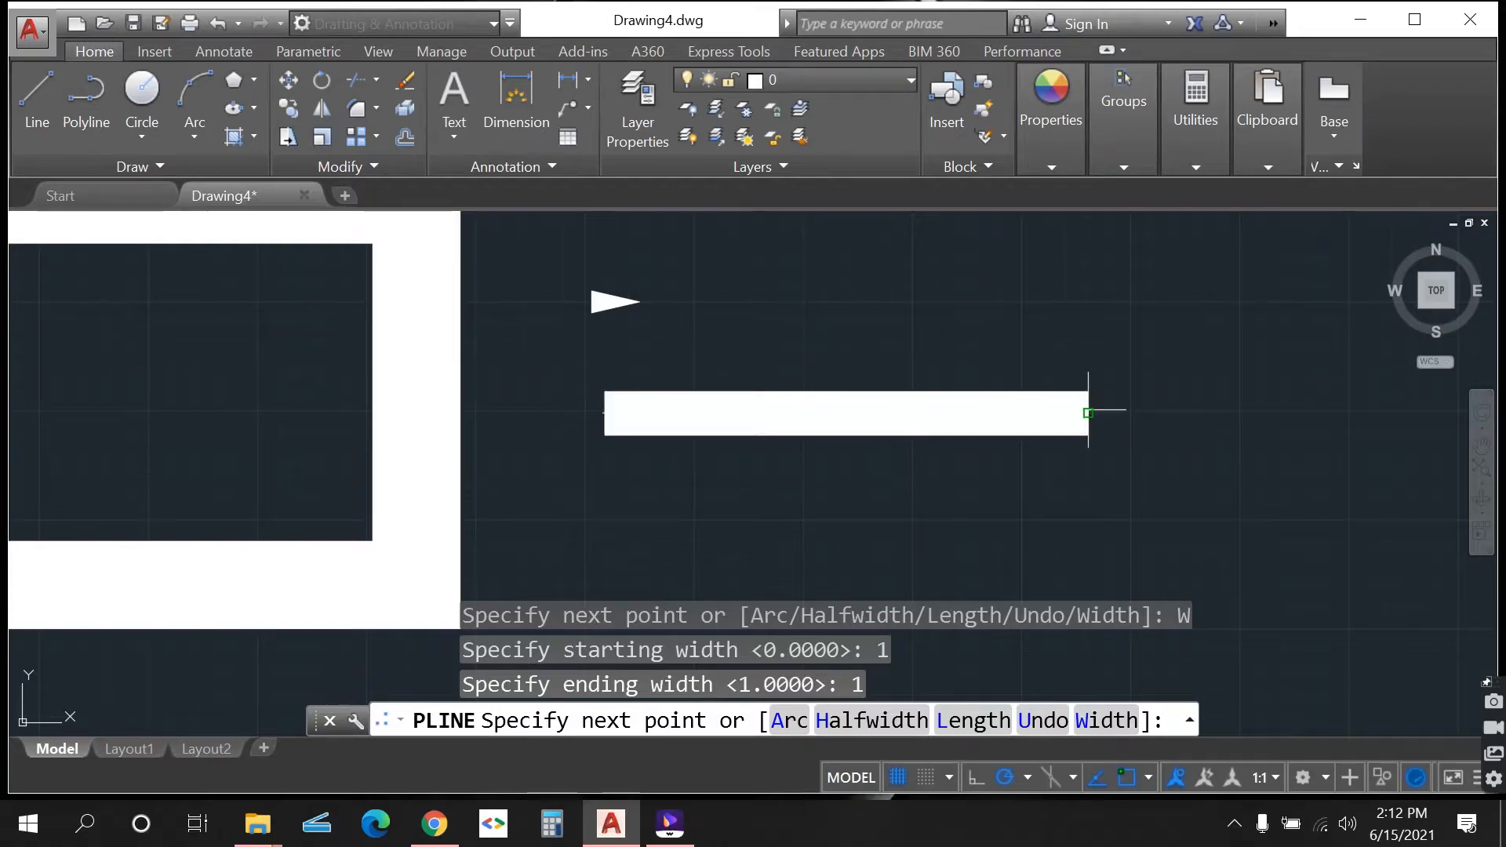
{"action": "left_click", "coordinate": [1087, 586]}
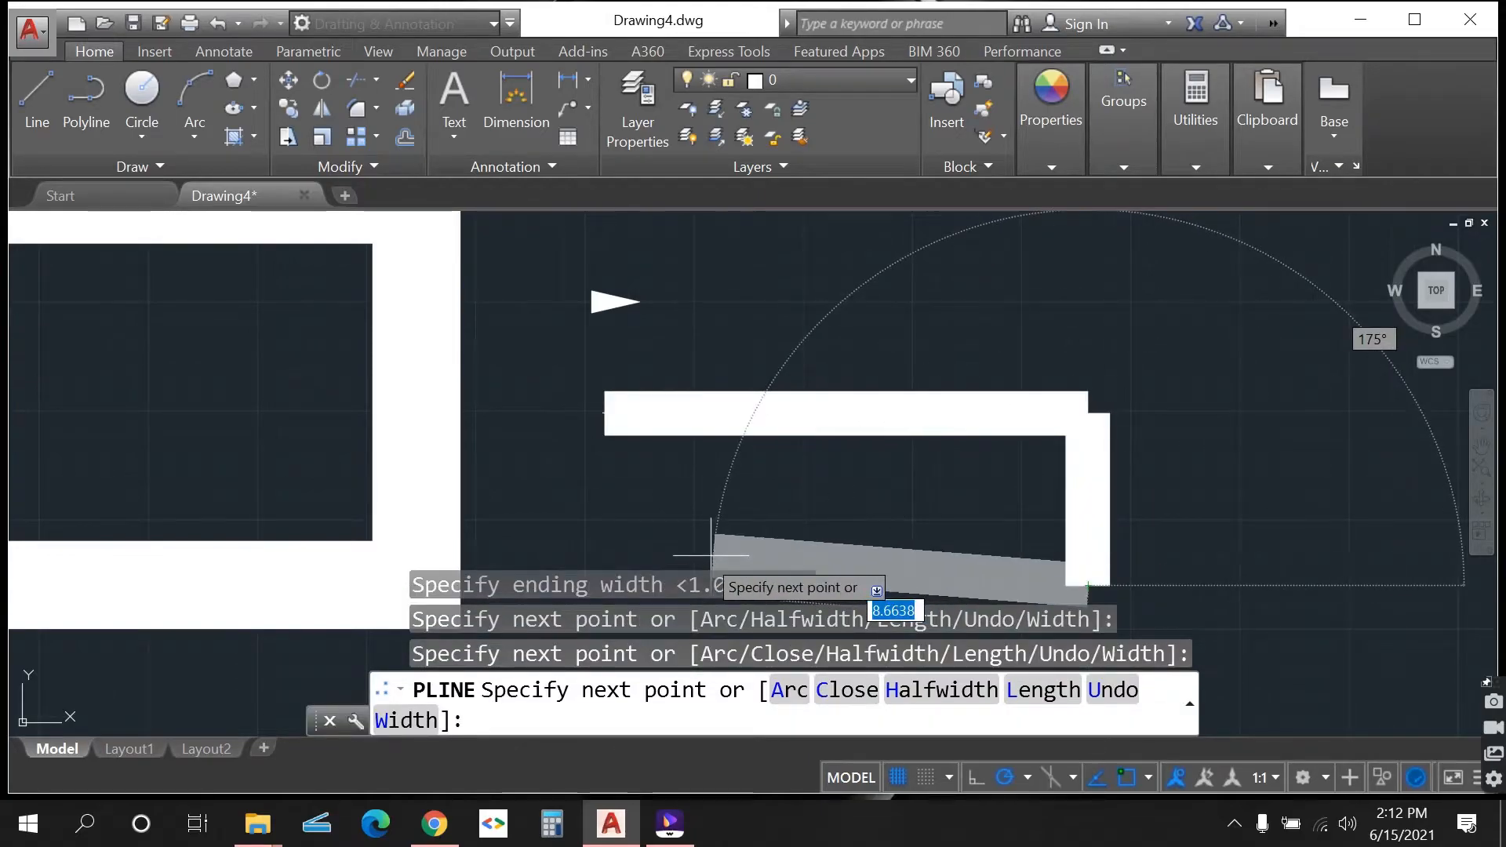
{"action": "left_click", "coordinate": [582, 565]}
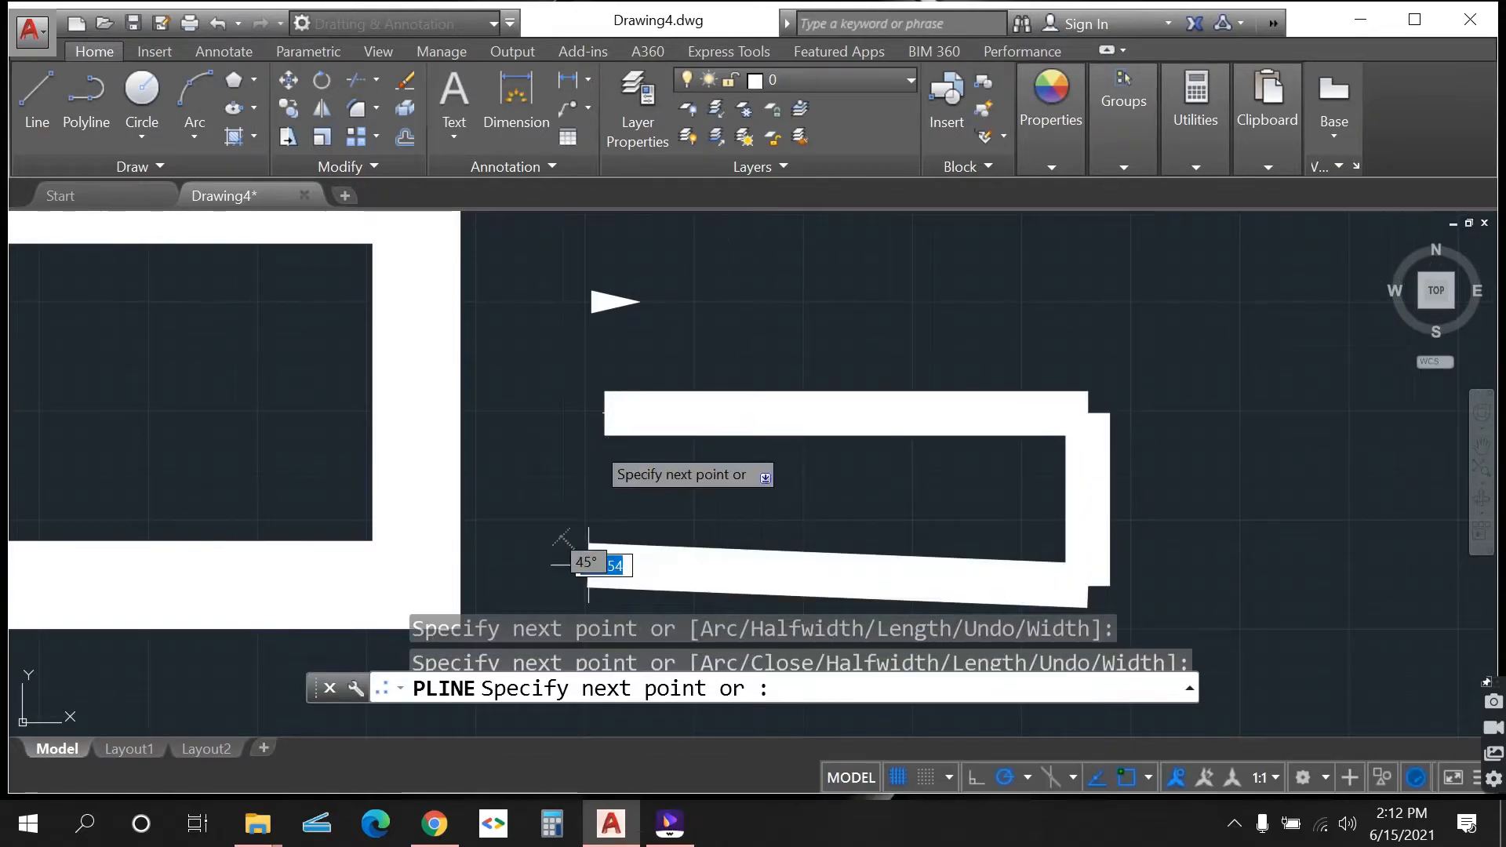
{"action": "left_click", "coordinate": [601, 413]}
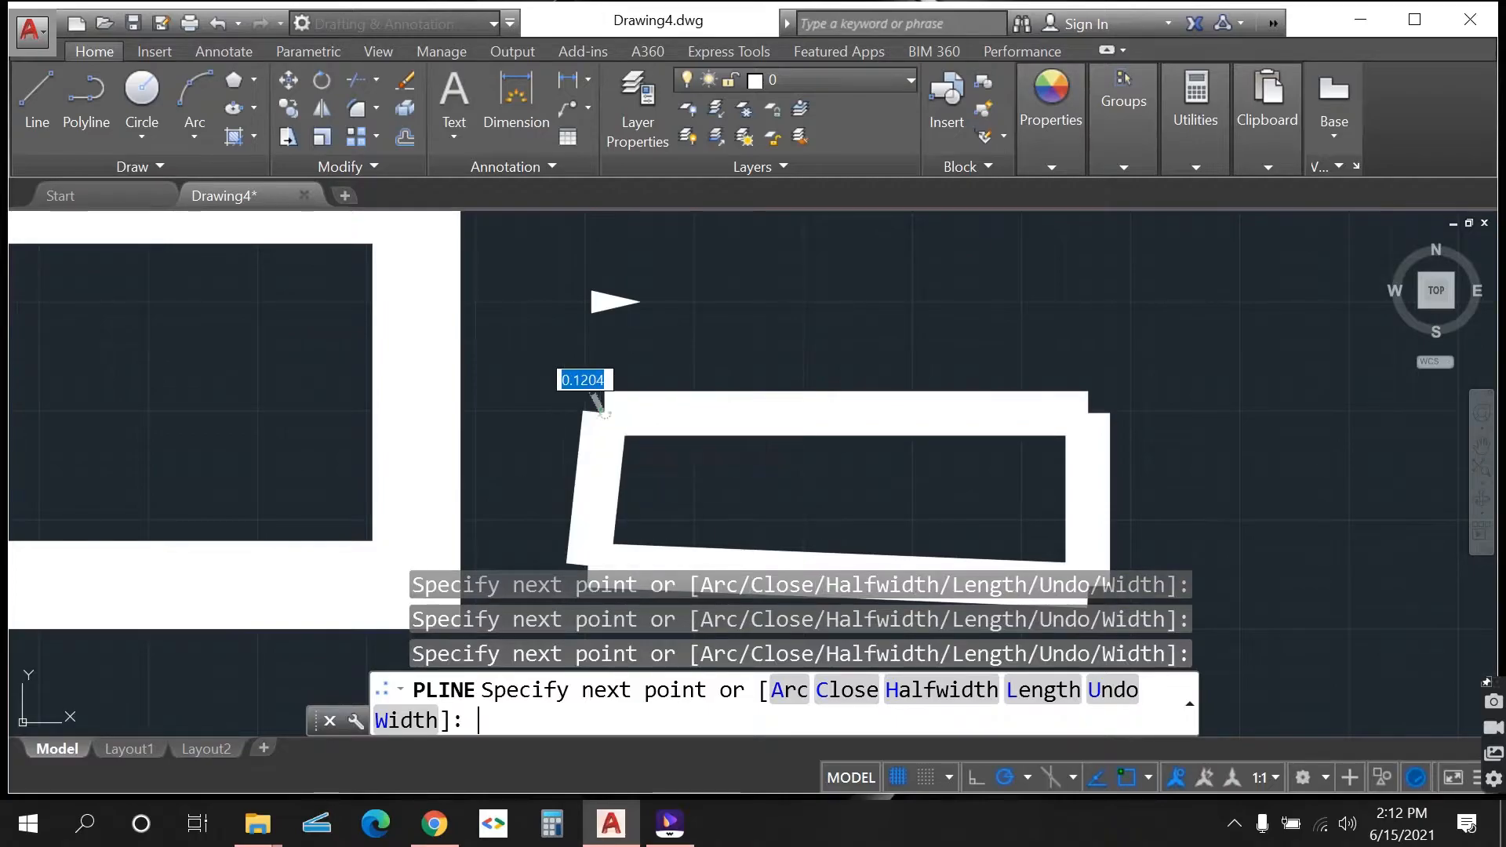
{"action": "key", "text": "Return"}
- Start a new polyline to the right of the slanted thick outline, with starting width 0 and ending width 0
{"action": "scroll", "coordinate": [290, 341], "scroll_direction": "down", "scroll_amount": 2}
{"action": "left_click", "coordinate": [72, 82]}
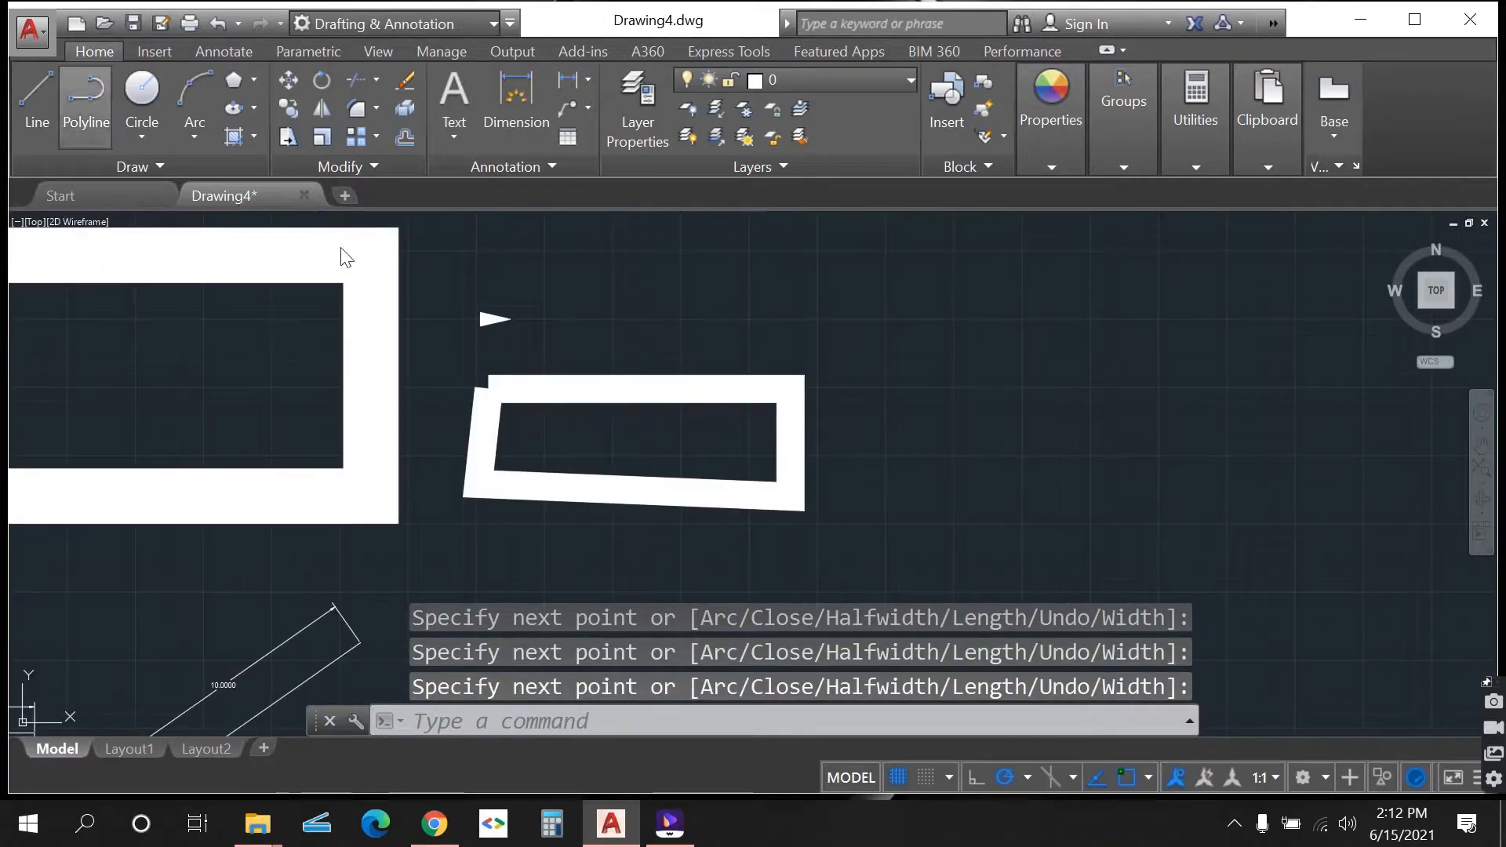
{"action": "scroll", "coordinate": [852, 396], "scroll_direction": "up", "scroll_amount": 3}
{"action": "left_click", "coordinate": [801, 352]}
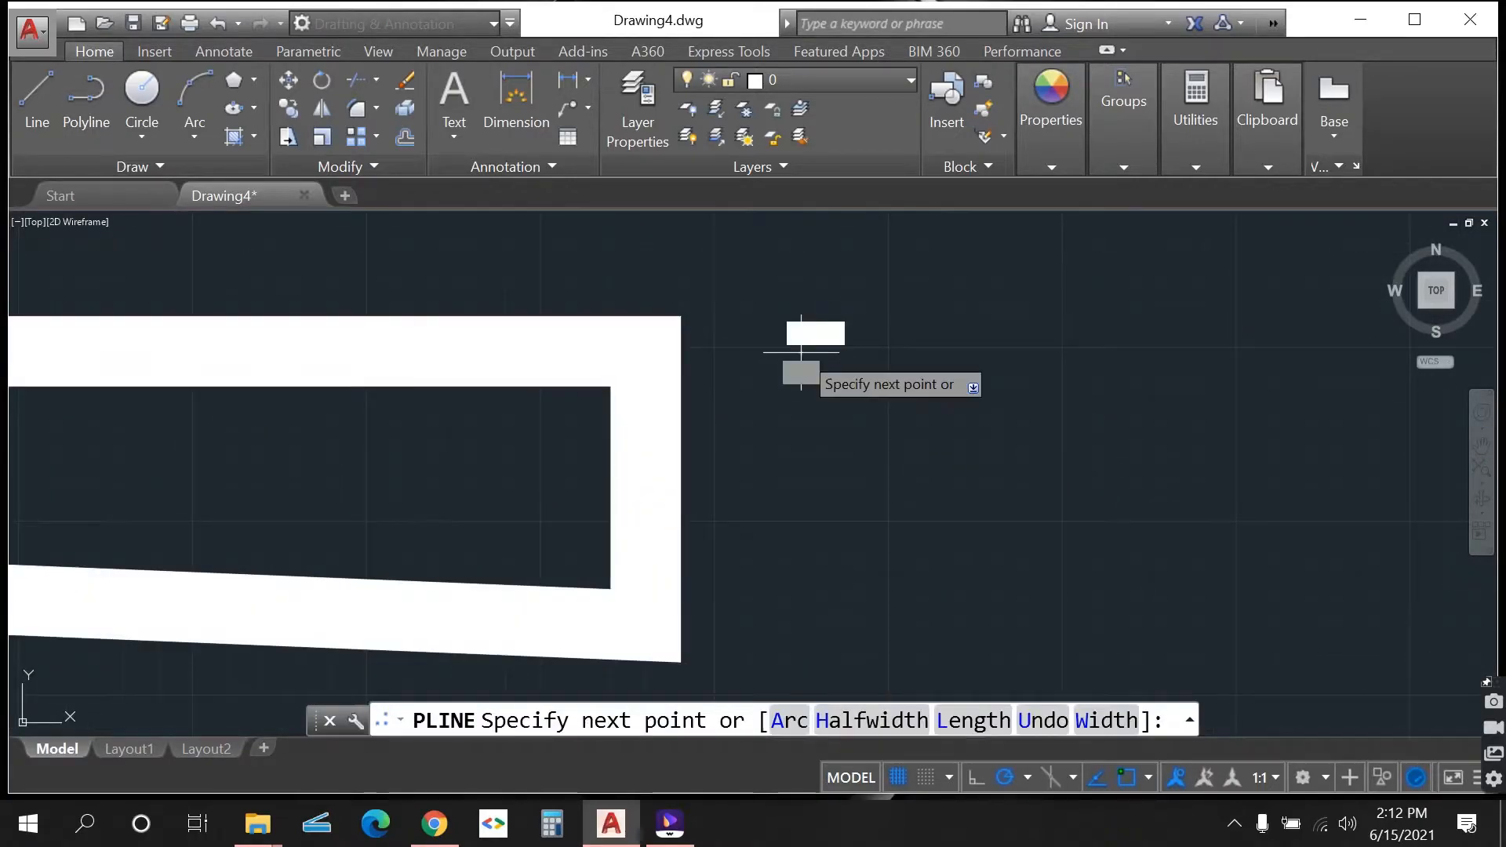
{"action": "left_click", "coordinate": [1092, 721]}
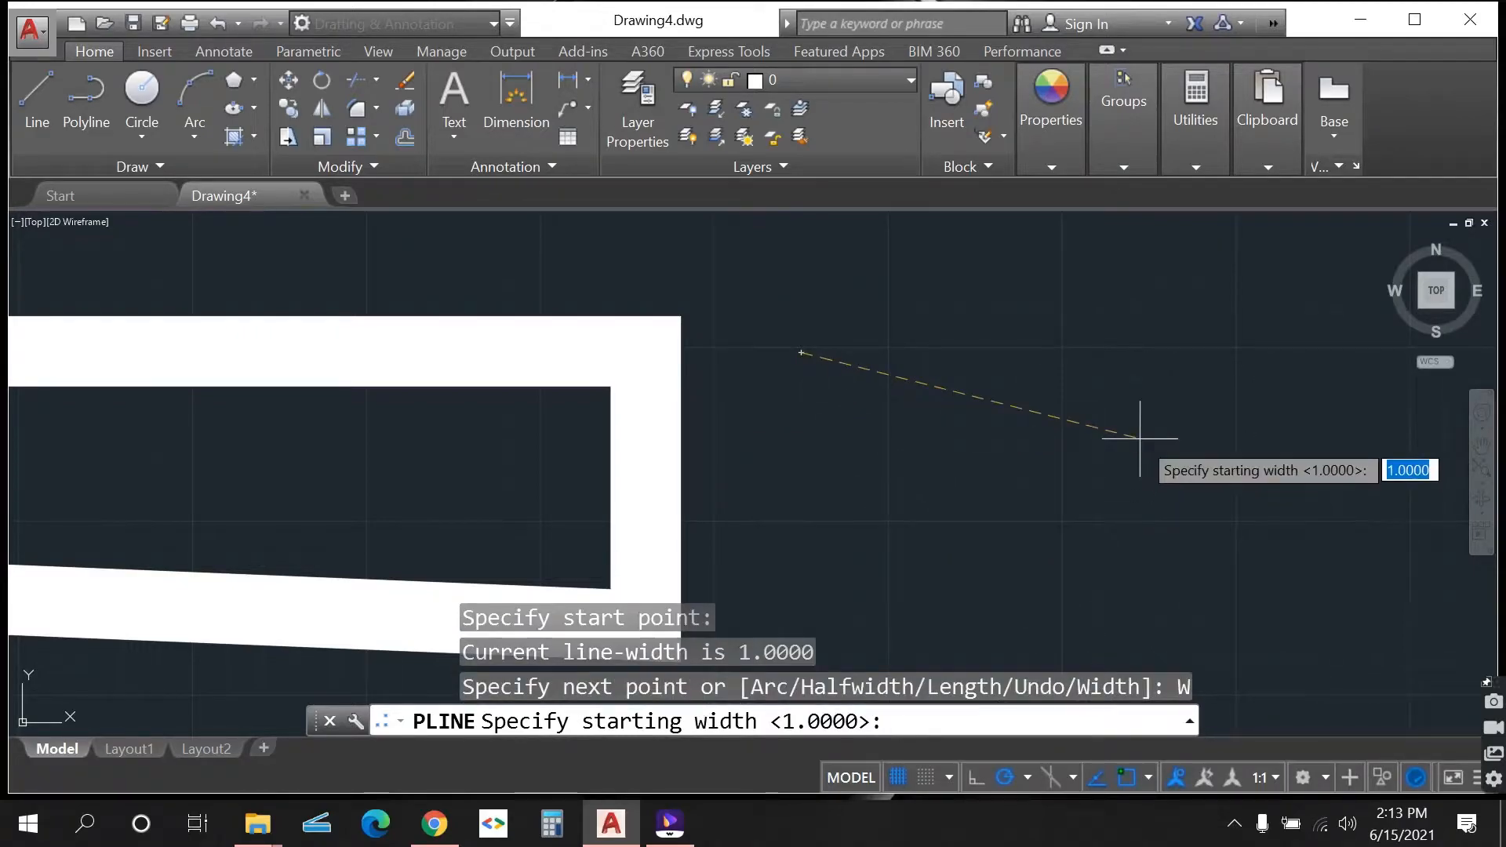
{"action": "type", "text": "0"}
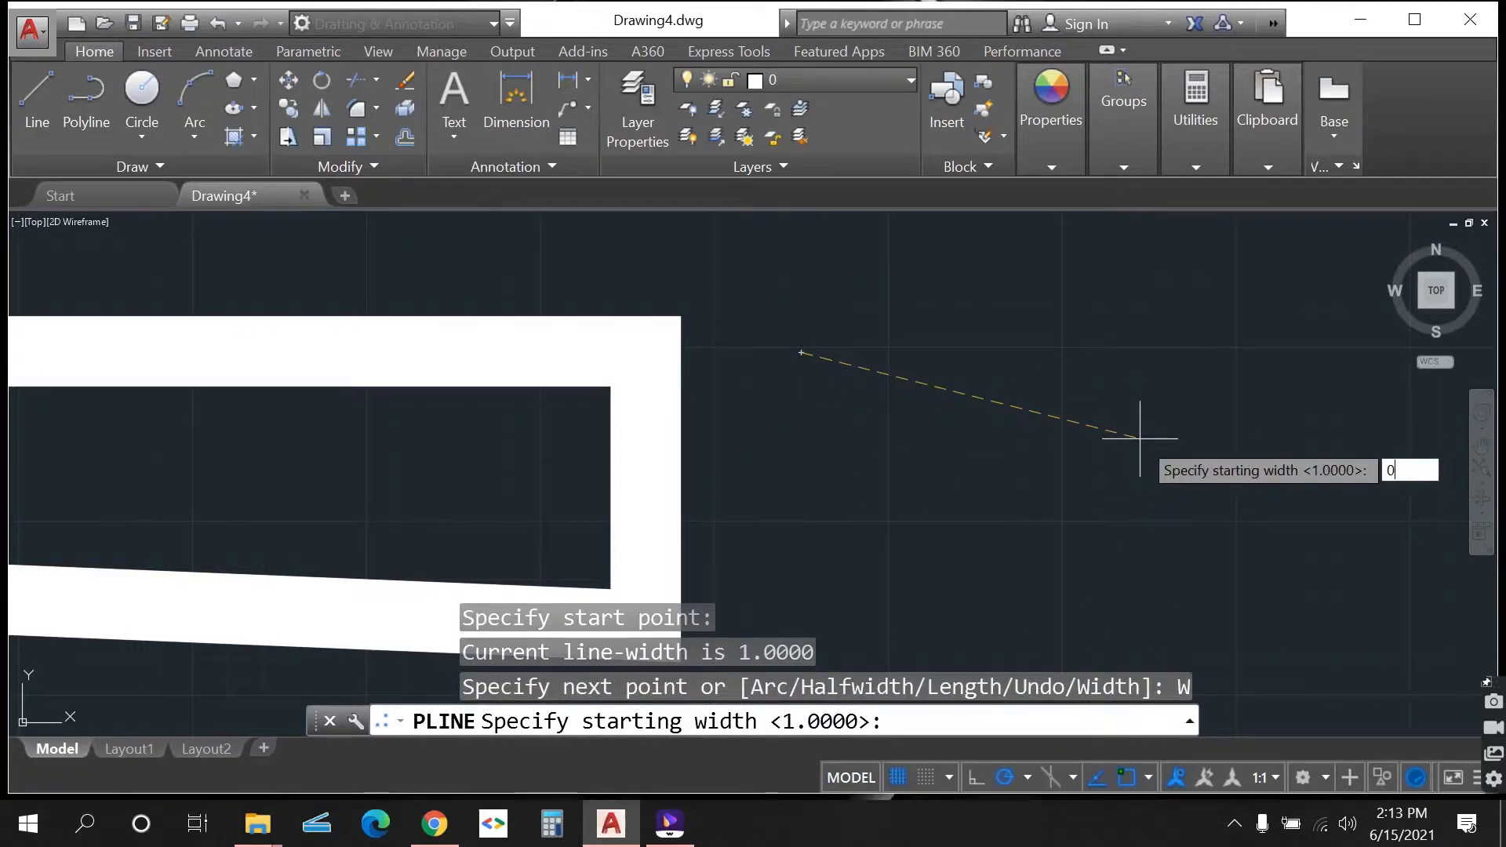
{"action": "key", "text": "Return"}
{"action": "type", "text": "0"}
{"action": "key", "text": "Return"}
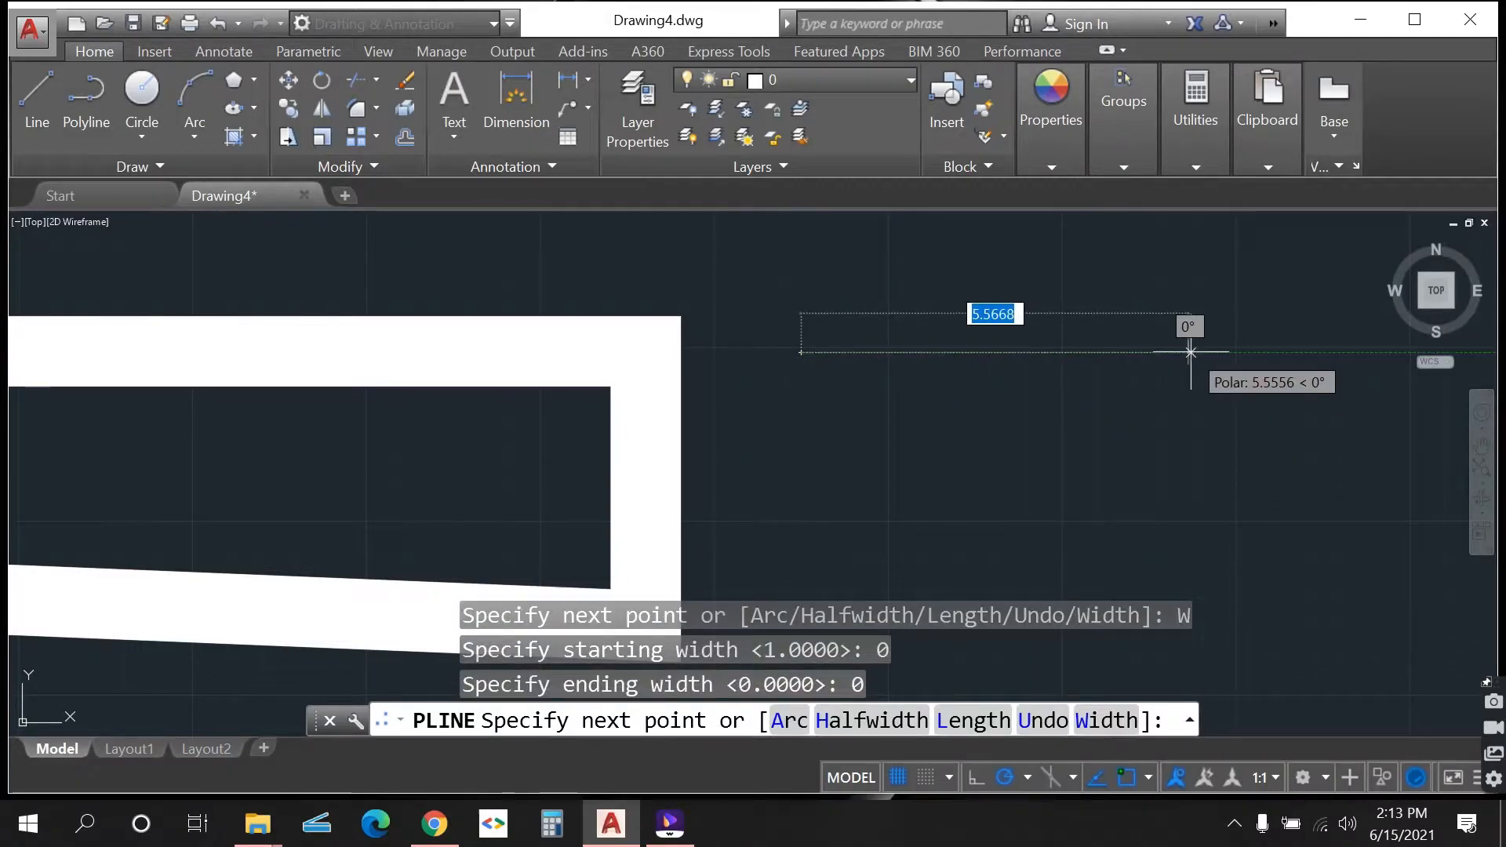
- Draw the polyline's horizontal top segment and continue it with a semicircular arc curving down from its right end
{"action": "left_click", "coordinate": [1268, 352]}
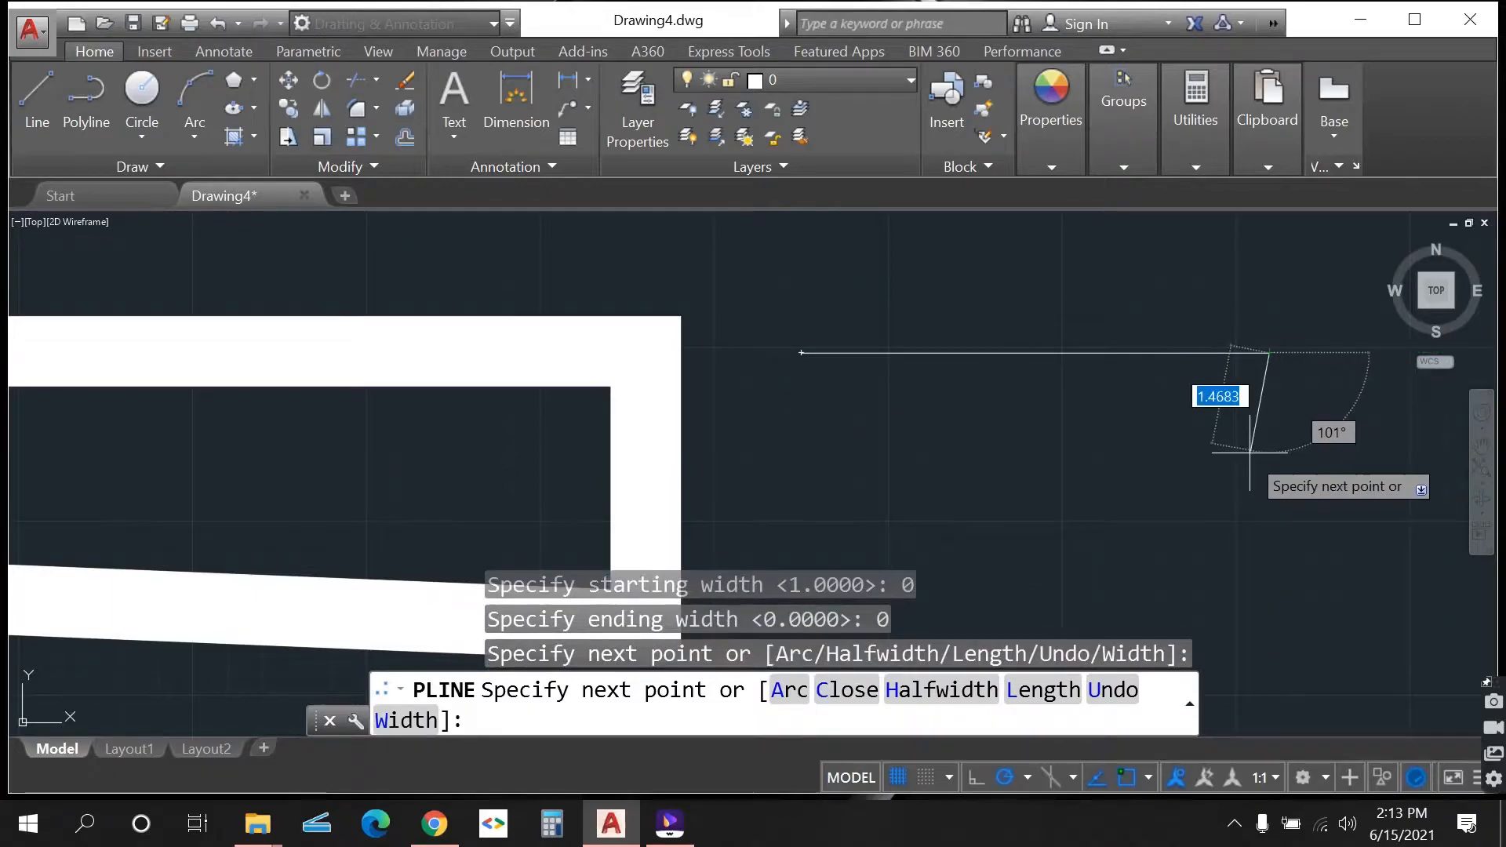
{"action": "type", "text": "a"}
{"action": "key", "text": "Return"}
{"action": "left_click", "coordinate": [1269, 556]}
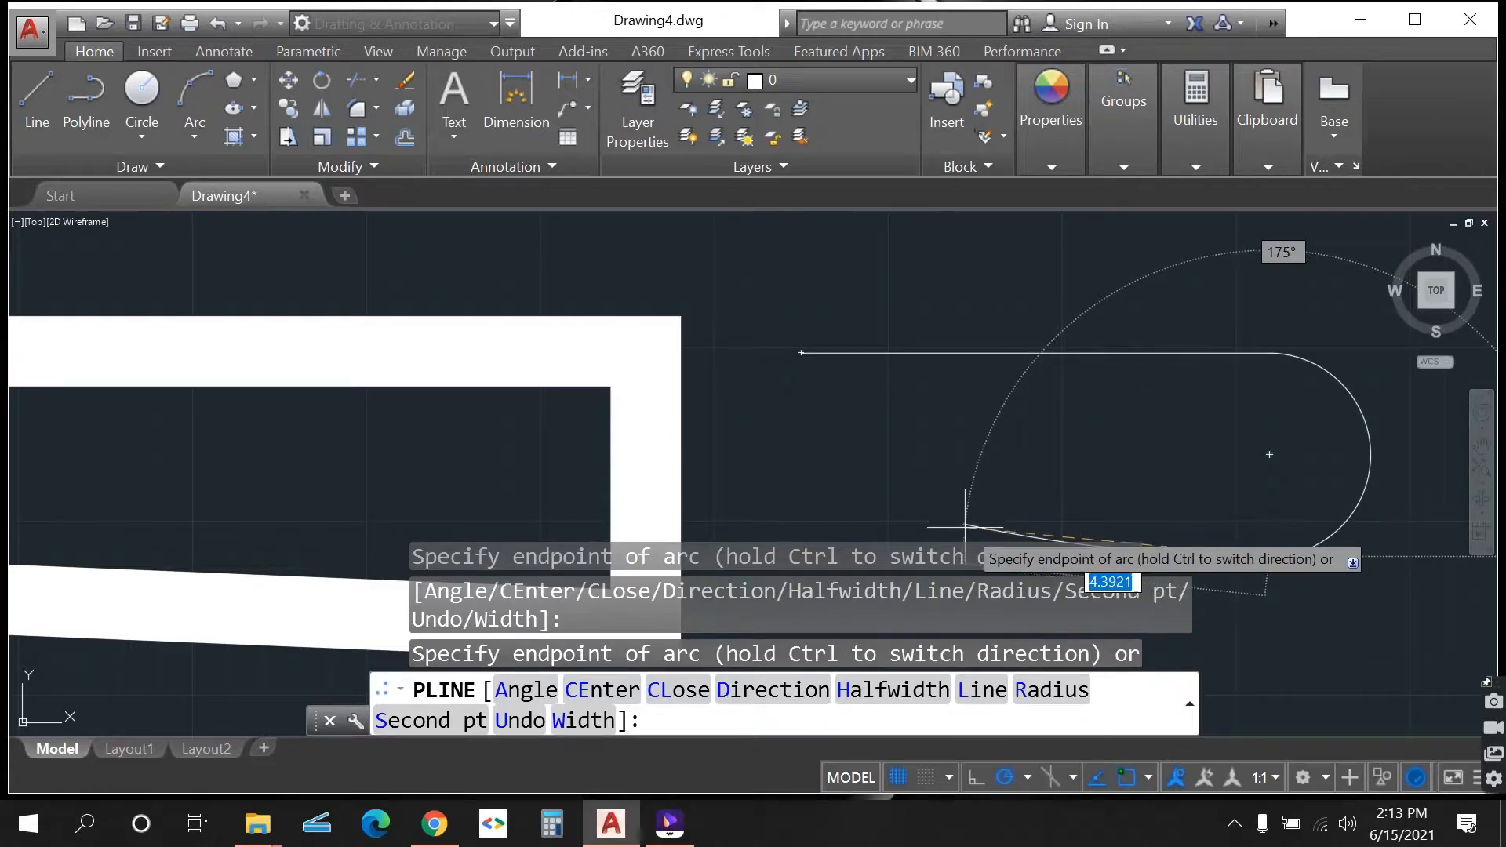
- Return to line mode, draw the bottom segment and the left side back to the start point, and finish the polyline
{"action": "type", "text": "L"}
{"action": "key", "text": "Return"}
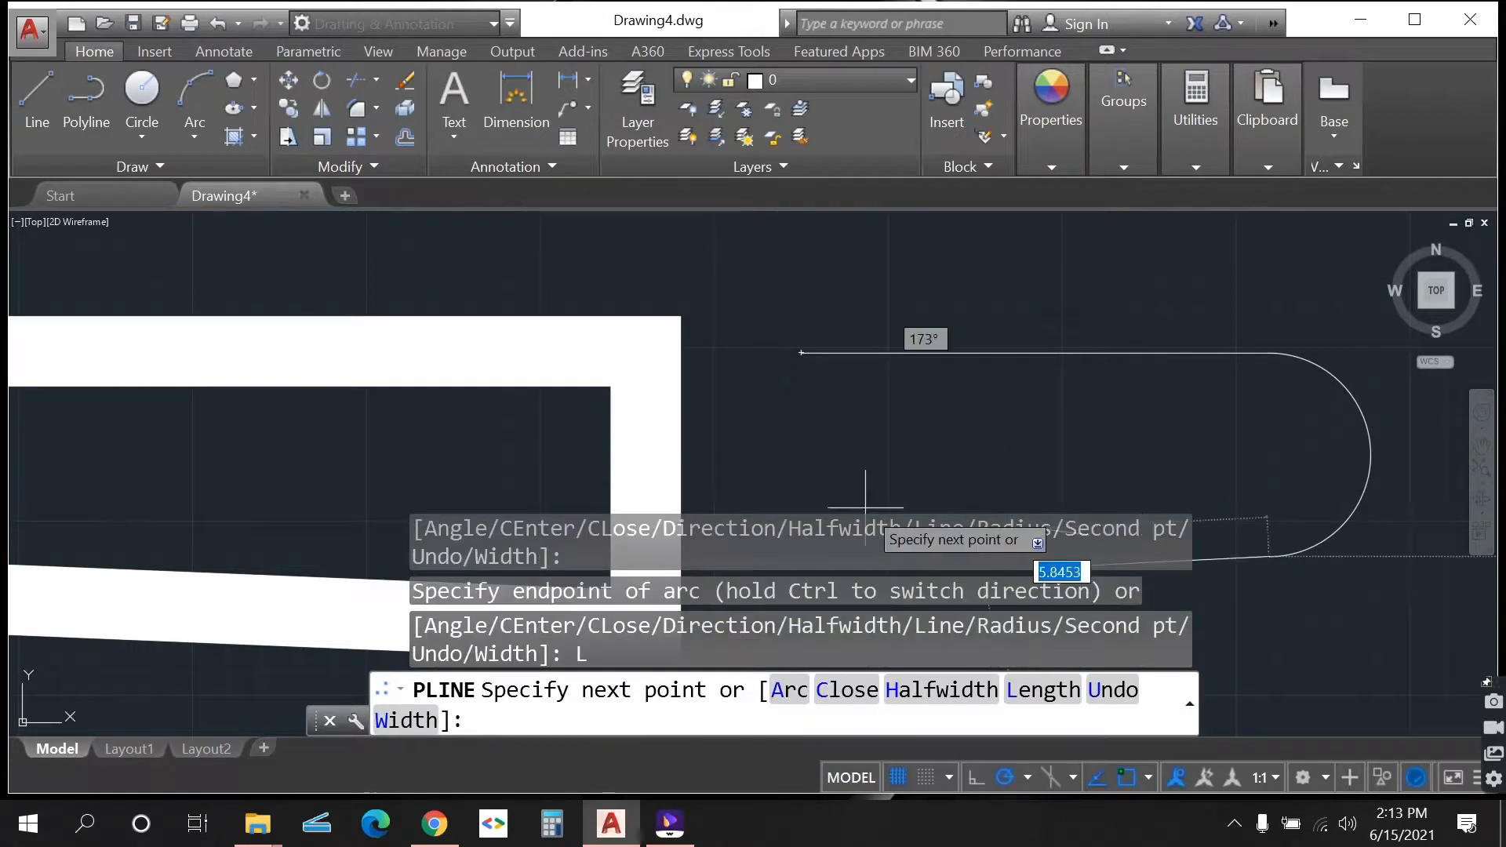
{"action": "scroll", "coordinate": [865, 508], "scroll_direction": "down", "scroll_amount": 3}
{"action": "scroll", "coordinate": [847, 494], "scroll_direction": "up", "scroll_amount": 3}
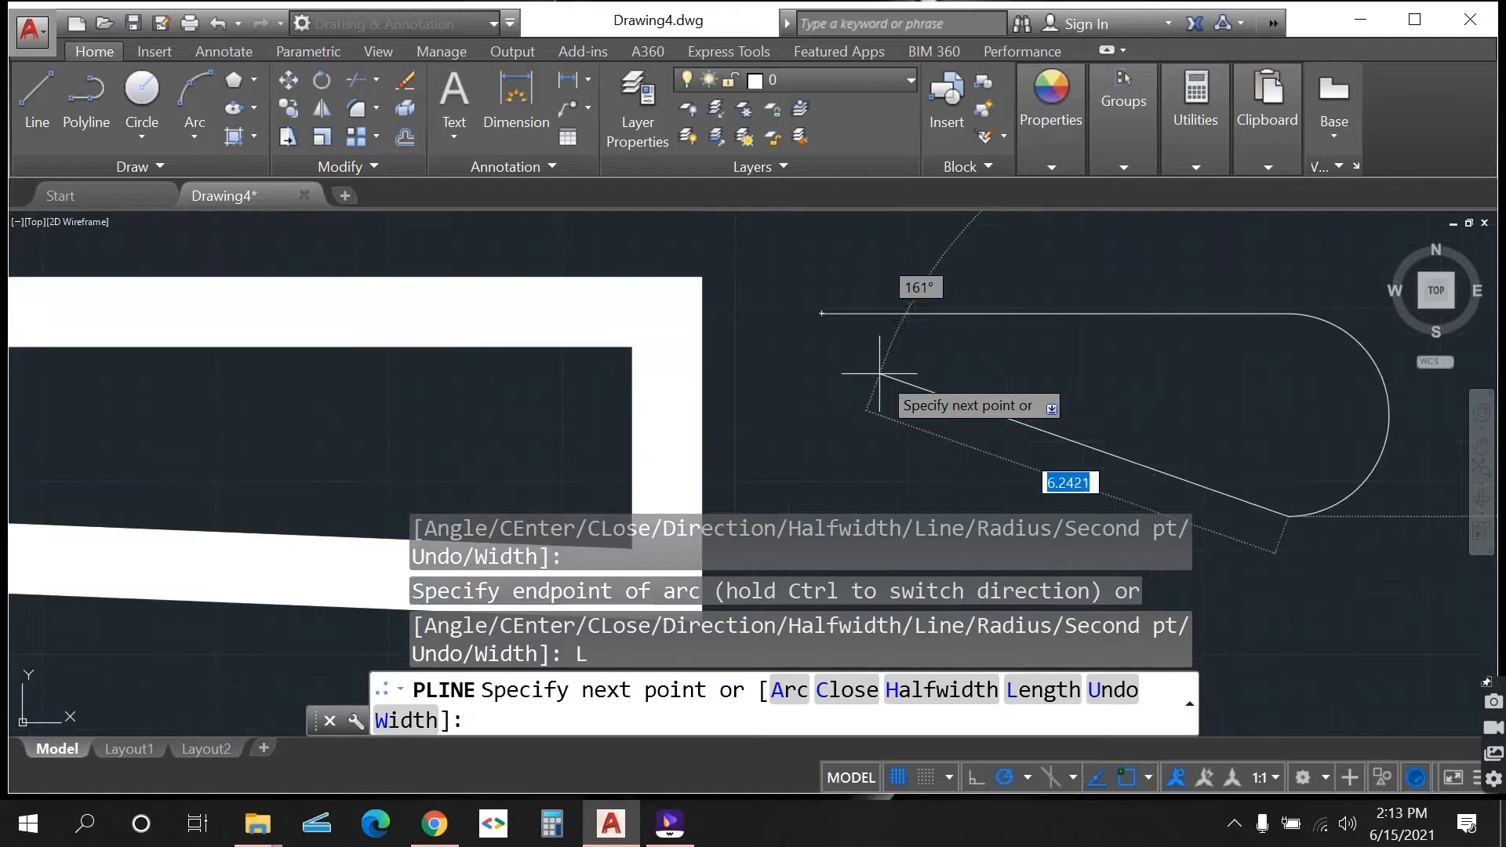
{"action": "left_click", "coordinate": [819, 504]}
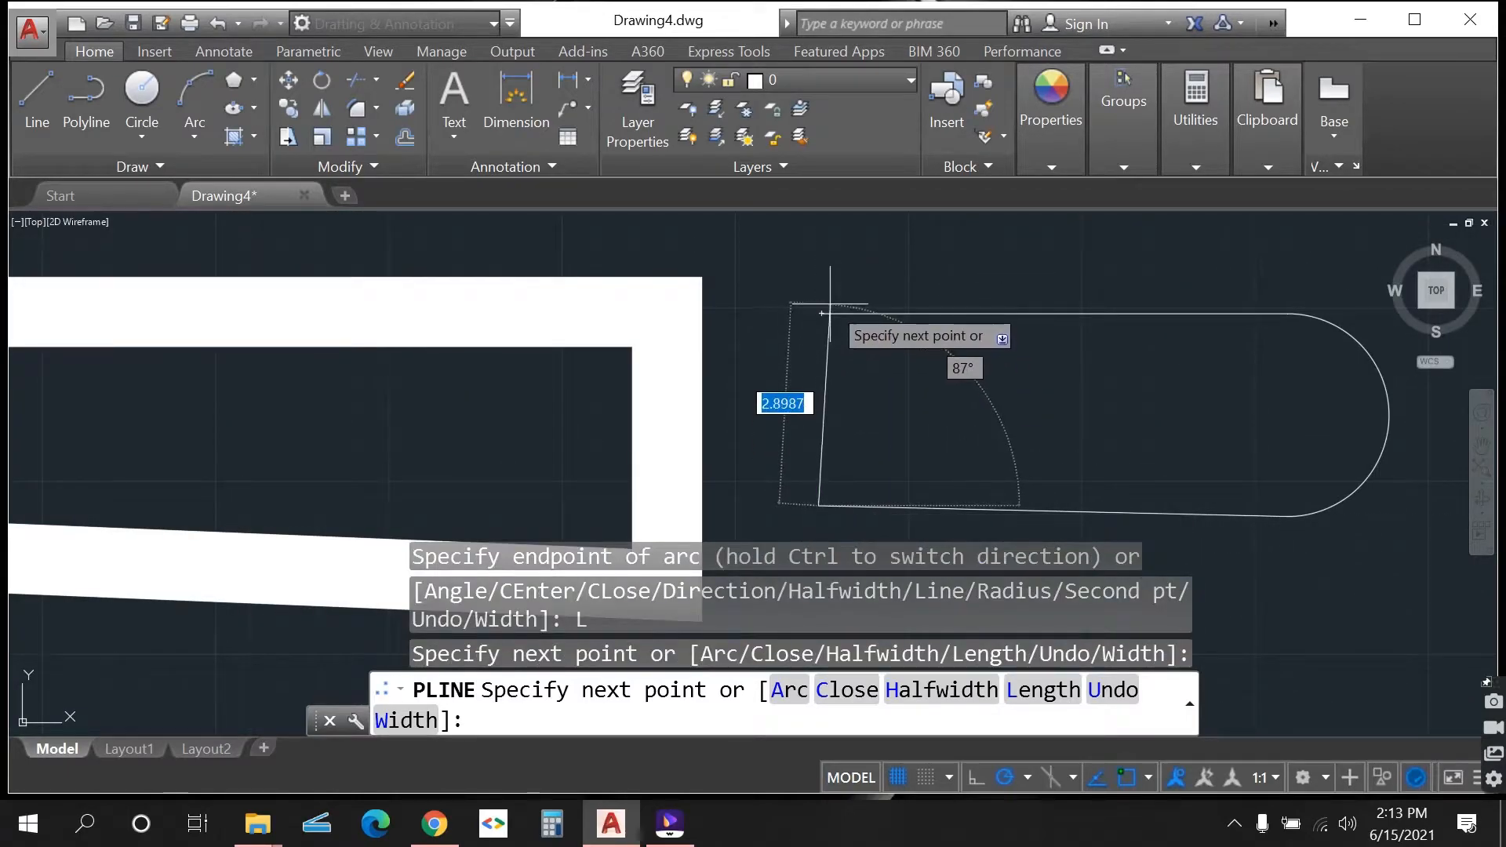
{"action": "left_click", "coordinate": [822, 314]}
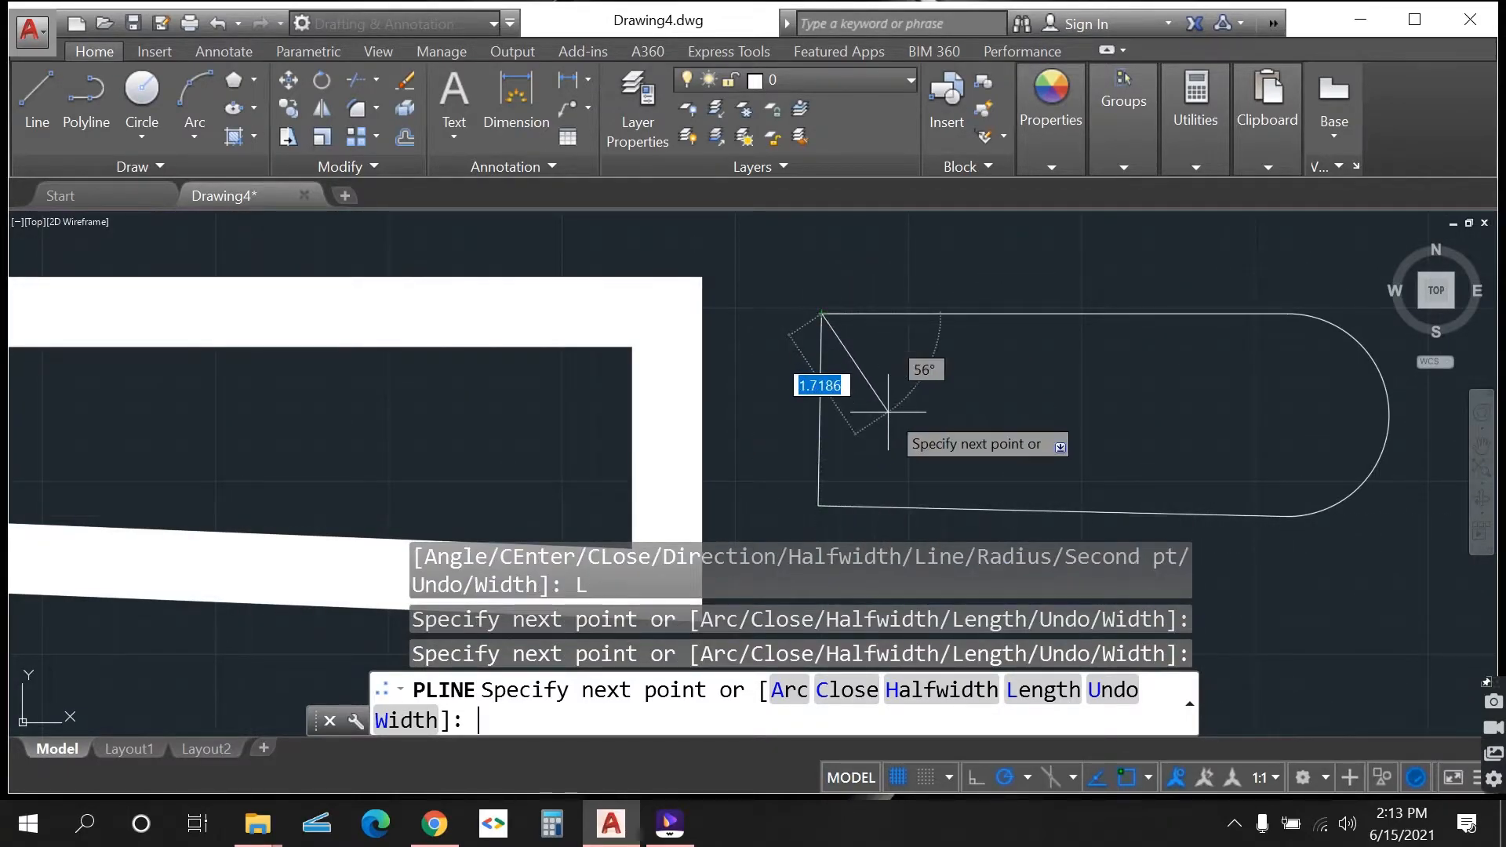
{"action": "key", "text": "Return"}
- Compare the thin round-ended outline with the two thick outlines and the slot shape
{"action": "scroll", "coordinate": [888, 413], "scroll_direction": "down", "scroll_amount": 5}
{"action": "scroll", "coordinate": [791, 428], "scroll_direction": "up", "scroll_amount": 4}
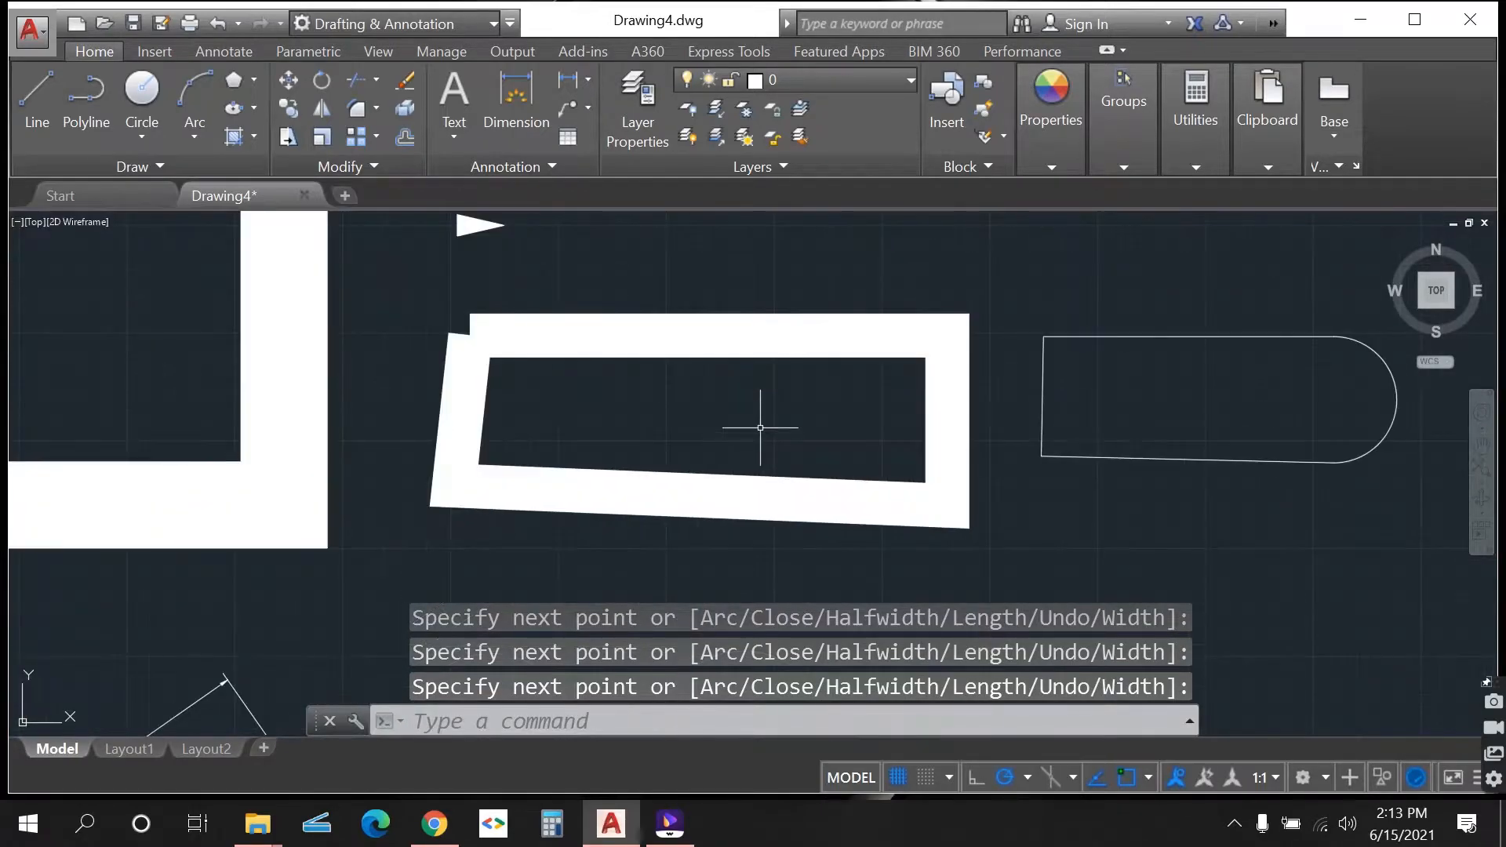
{"action": "scroll", "coordinate": [886, 451], "scroll_direction": "down", "scroll_amount": 4}
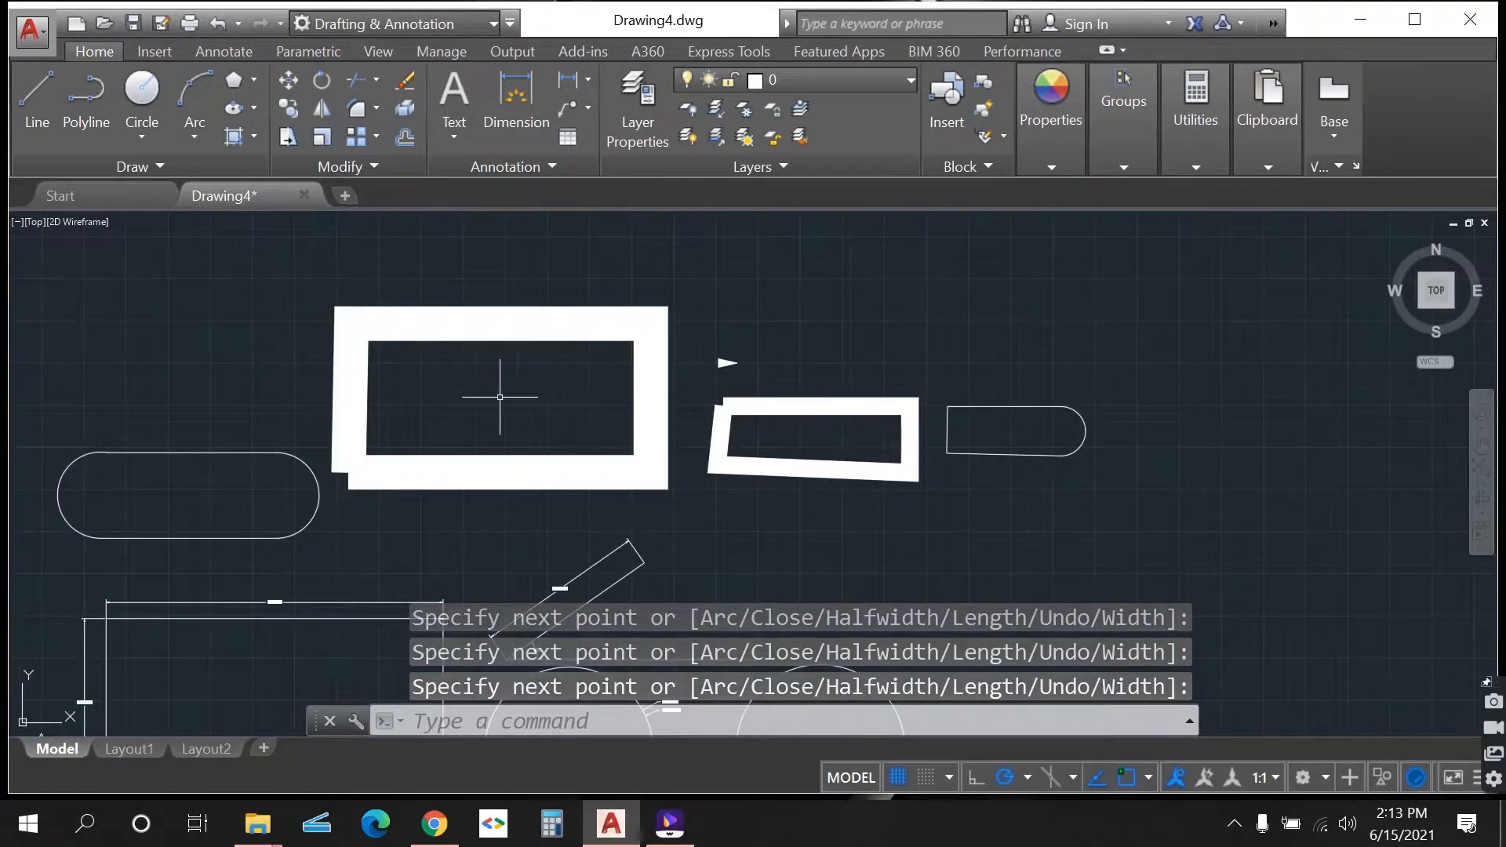
{"action": "scroll", "coordinate": [500, 397], "scroll_direction": "up", "scroll_amount": 2}
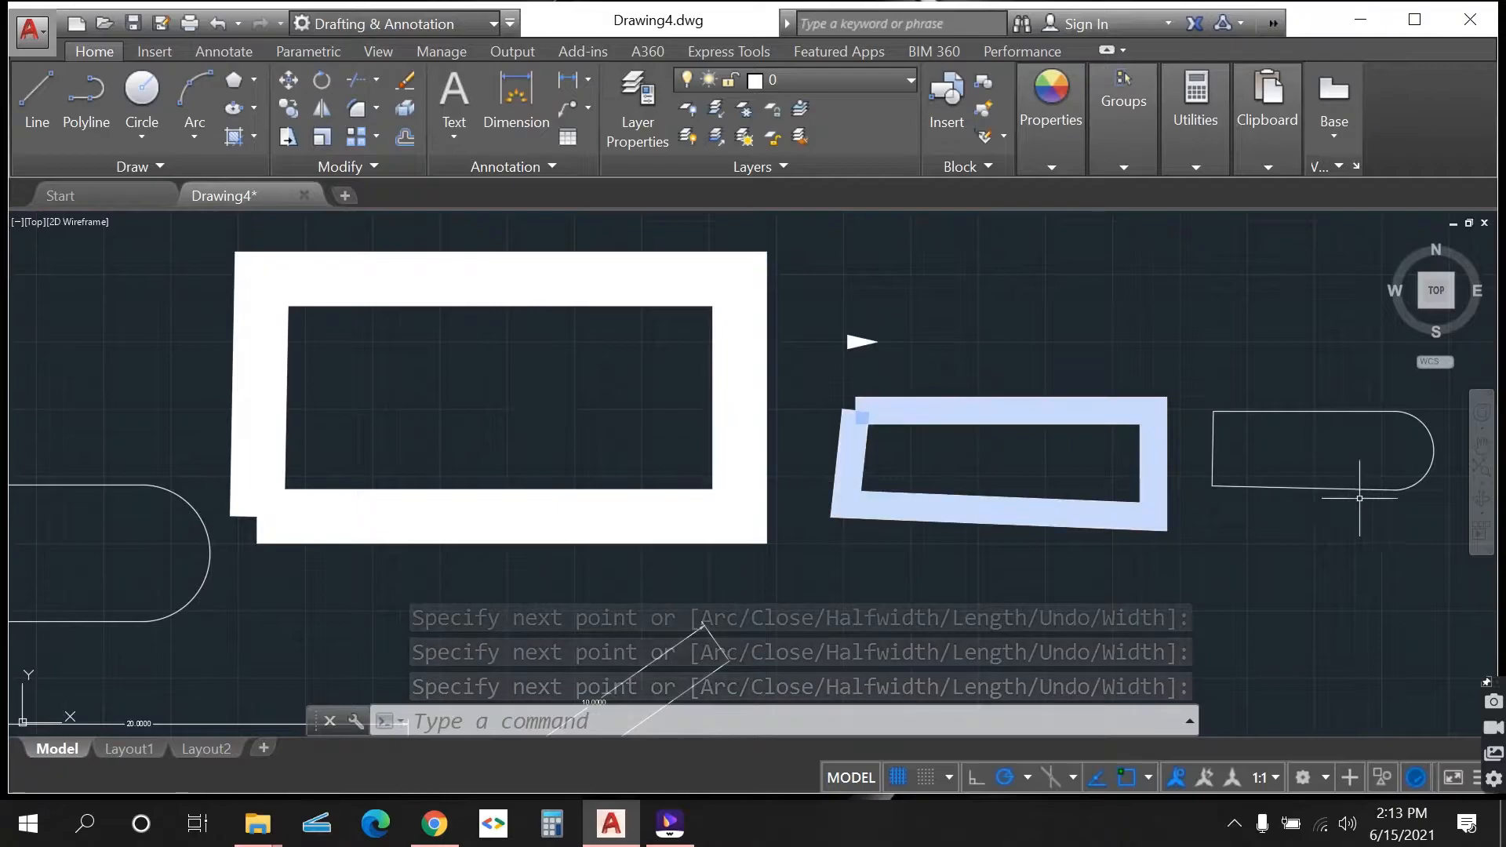
{"action": "scroll", "coordinate": [1341, 473], "scroll_direction": "up", "scroll_amount": 4}
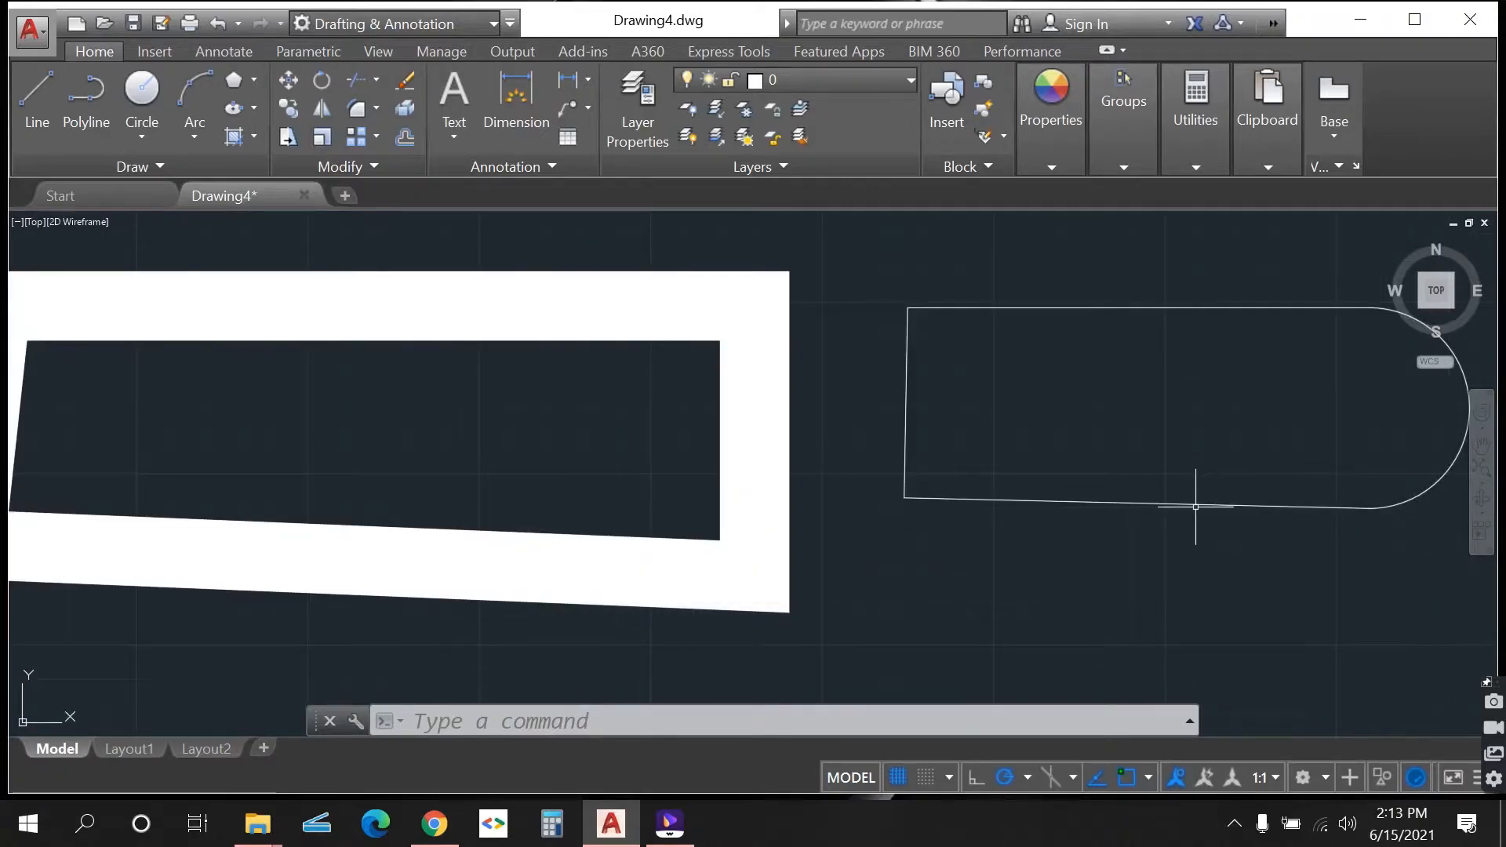
{"action": "scroll", "coordinate": [979, 502], "scroll_direction": "down", "scroll_amount": 4}
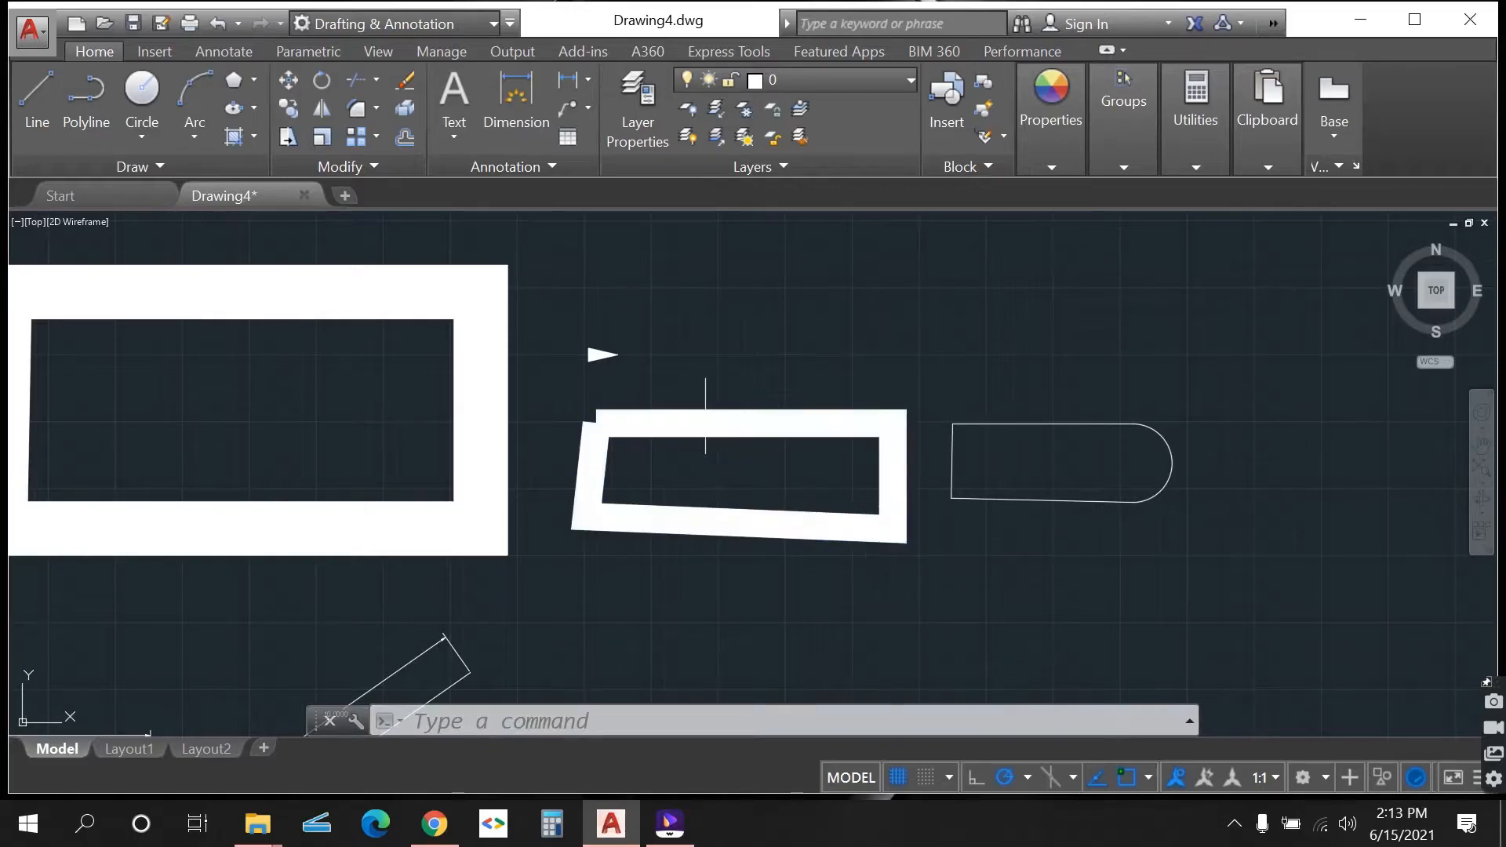
{"action": "scroll", "coordinate": [705, 416], "scroll_direction": "down", "scroll_amount": 4}
{"action": "scroll", "coordinate": [427, 363], "scroll_direction": "up", "scroll_amount": 6}
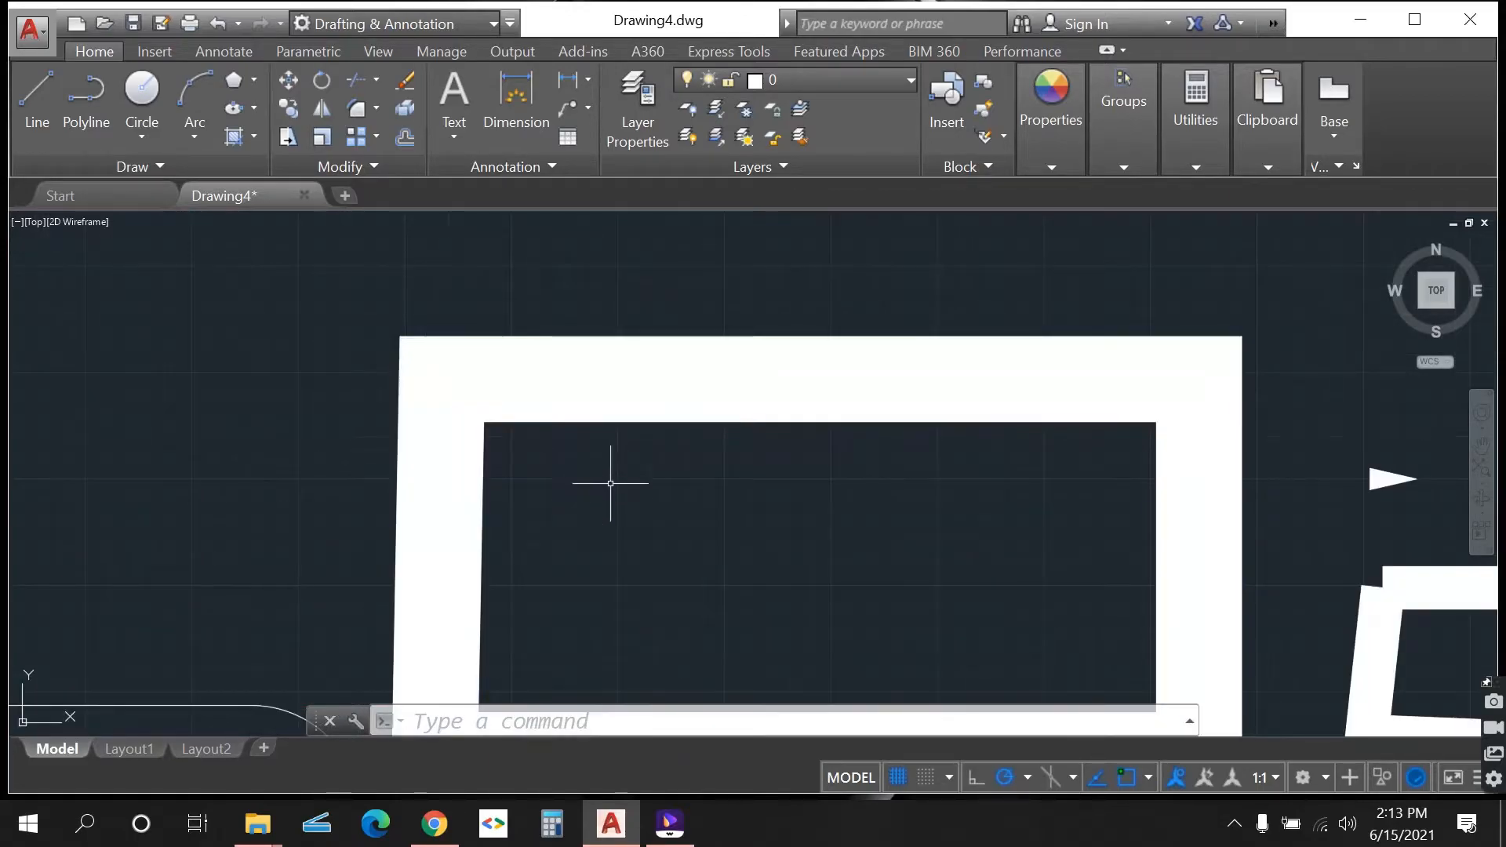
{"action": "scroll", "coordinate": [881, 578], "scroll_direction": "down", "scroll_amount": 3}
{"action": "scroll", "coordinate": [638, 662], "scroll_direction": "down", "scroll_amount": 2}
{"action": "scroll", "coordinate": [636, 602], "scroll_direction": "up", "scroll_amount": 5}
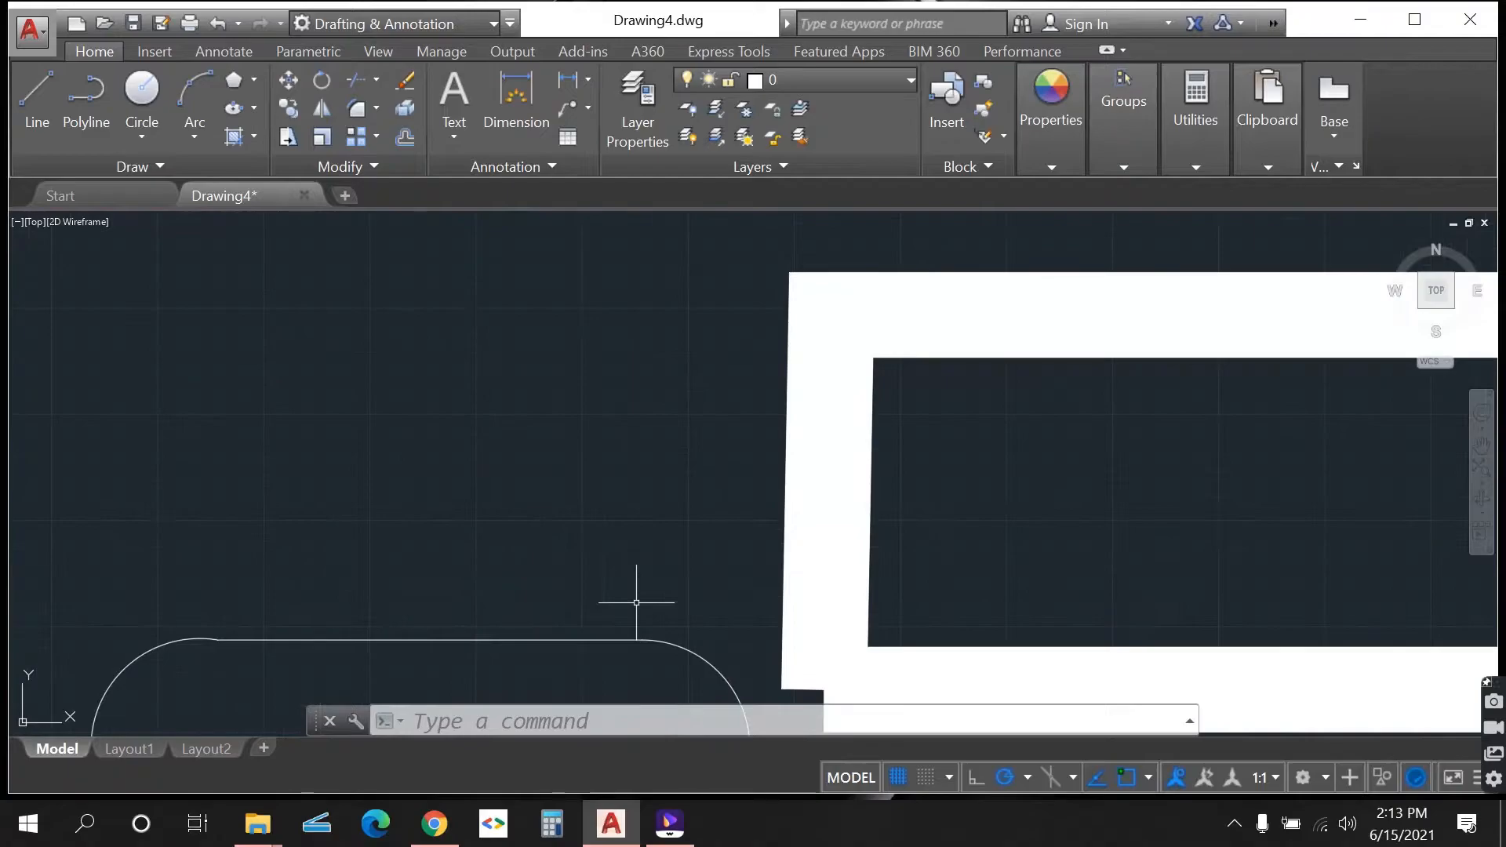
{"action": "scroll", "coordinate": [636, 479], "scroll_direction": "down", "scroll_amount": 4}
{"action": "scroll", "coordinate": [594, 579], "scroll_direction": "up", "scroll_amount": 2}
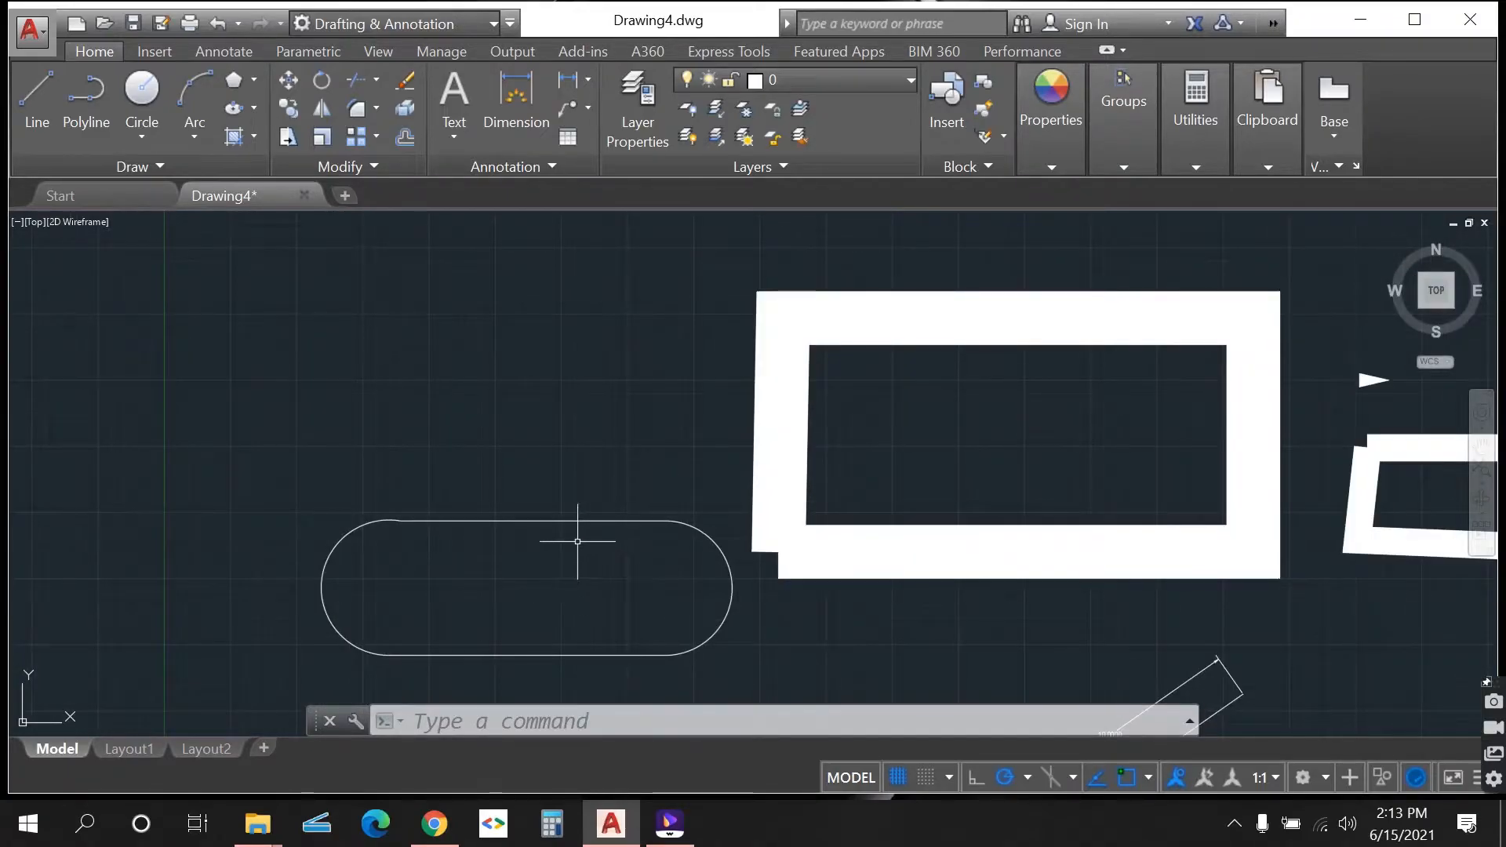
{"action": "scroll", "coordinate": [577, 542], "scroll_direction": "down", "scroll_amount": 2}
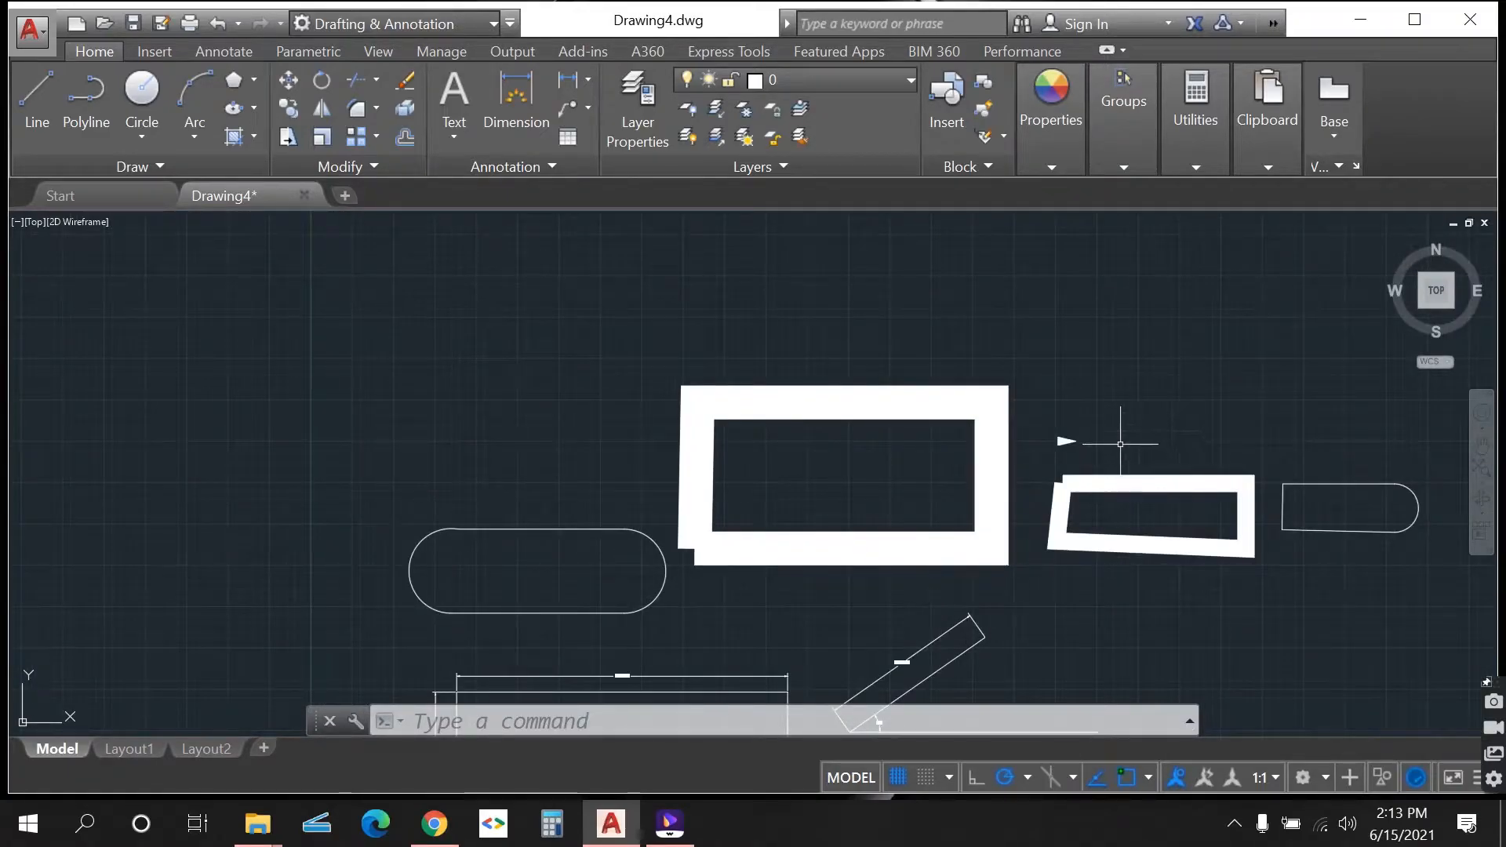
- Examine the tapered arrowhead, the large thick rectangle and the slot shape again at close range
{"action": "scroll", "coordinate": [1090, 441], "scroll_direction": "up", "scroll_amount": 8}
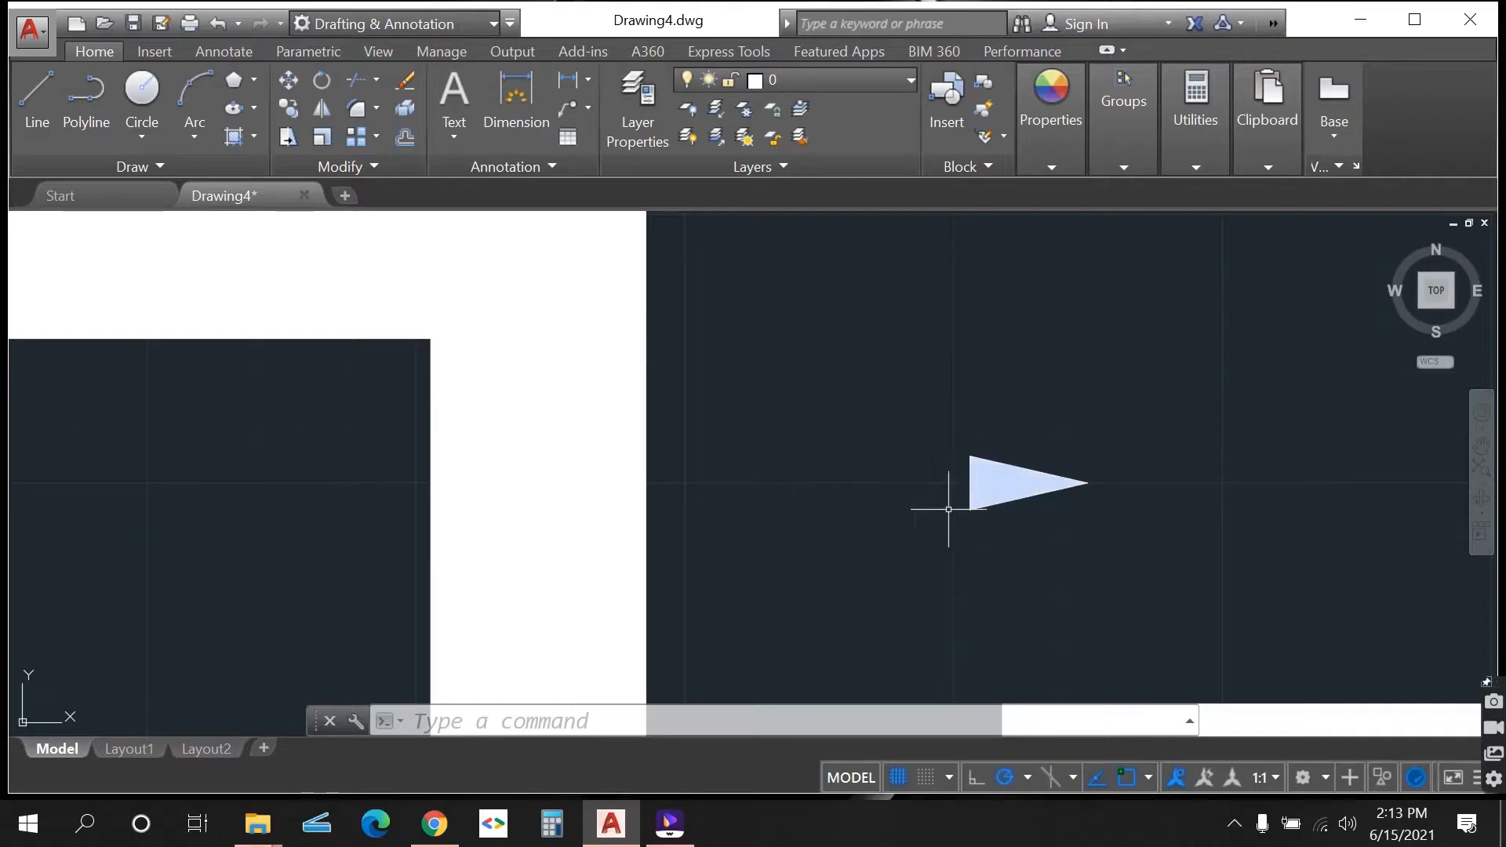
{"action": "scroll", "coordinate": [801, 436], "scroll_direction": "down", "scroll_amount": 6}
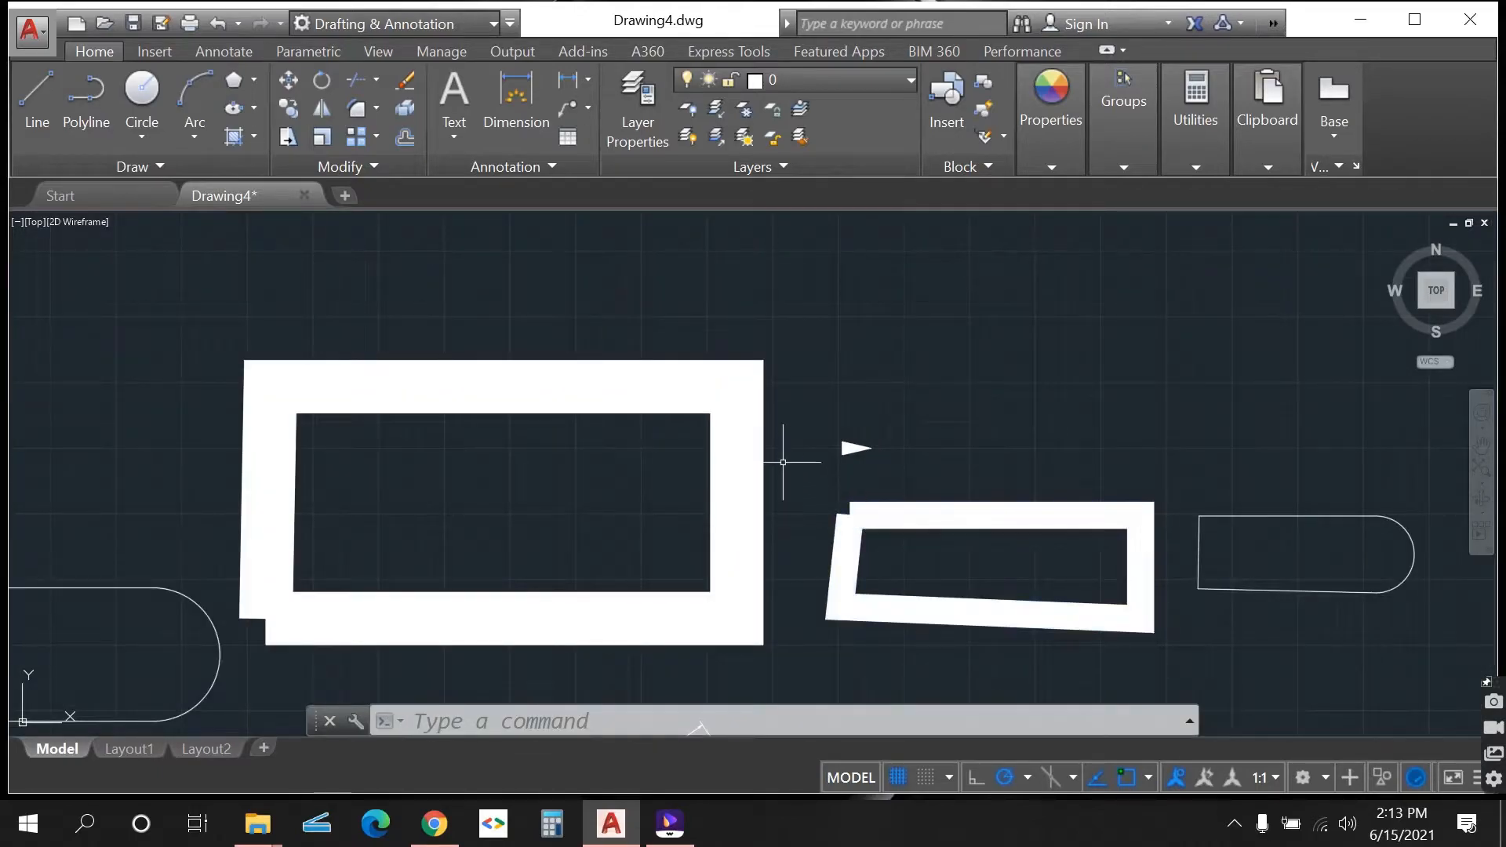
{"action": "scroll", "coordinate": [862, 453], "scroll_direction": "down", "scroll_amount": 4}
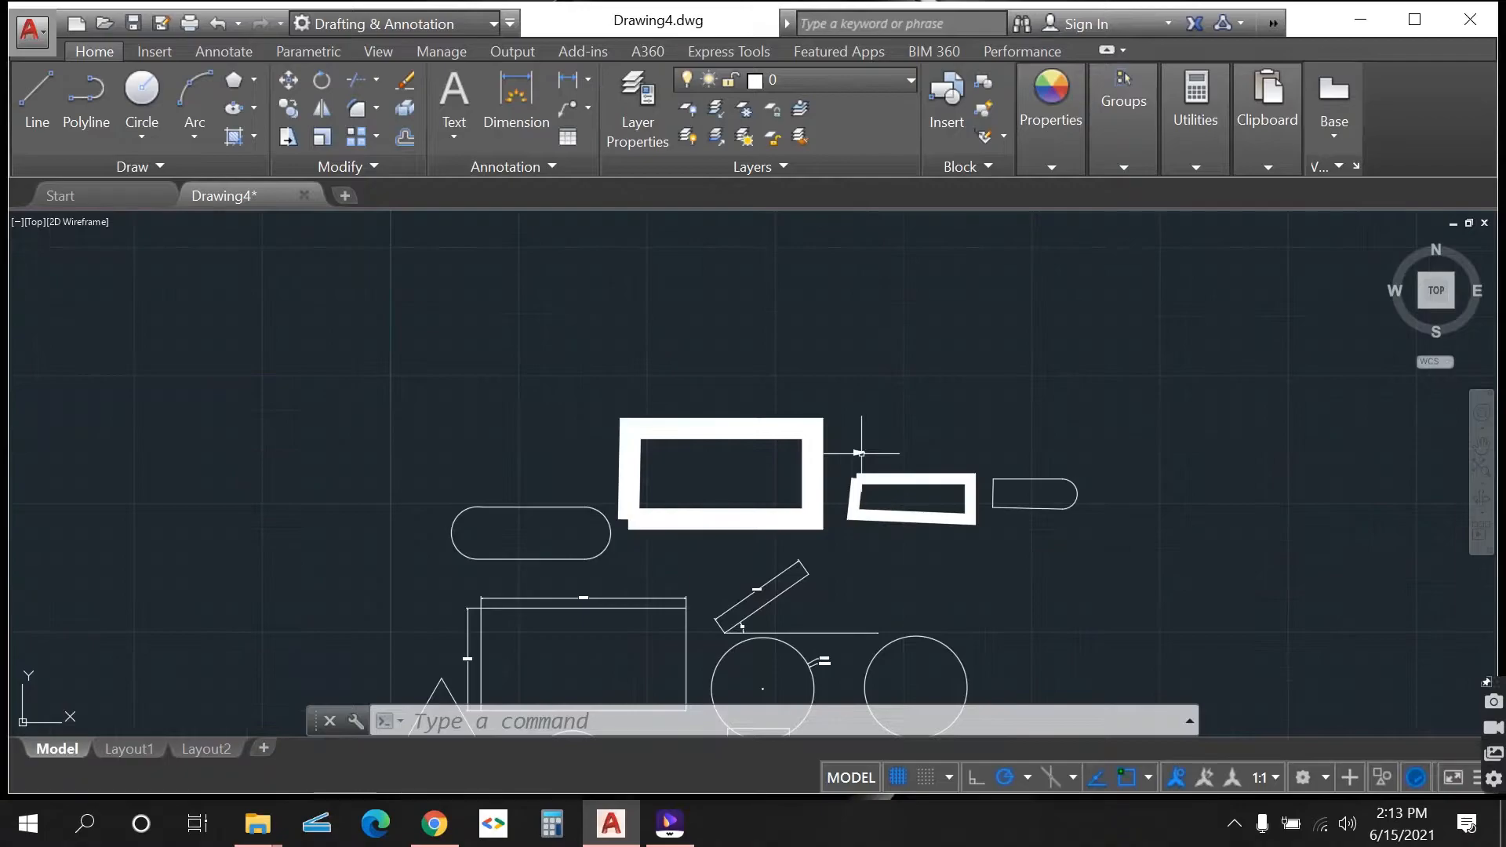
{"action": "scroll", "coordinate": [683, 336], "scroll_direction": "up", "scroll_amount": 4}
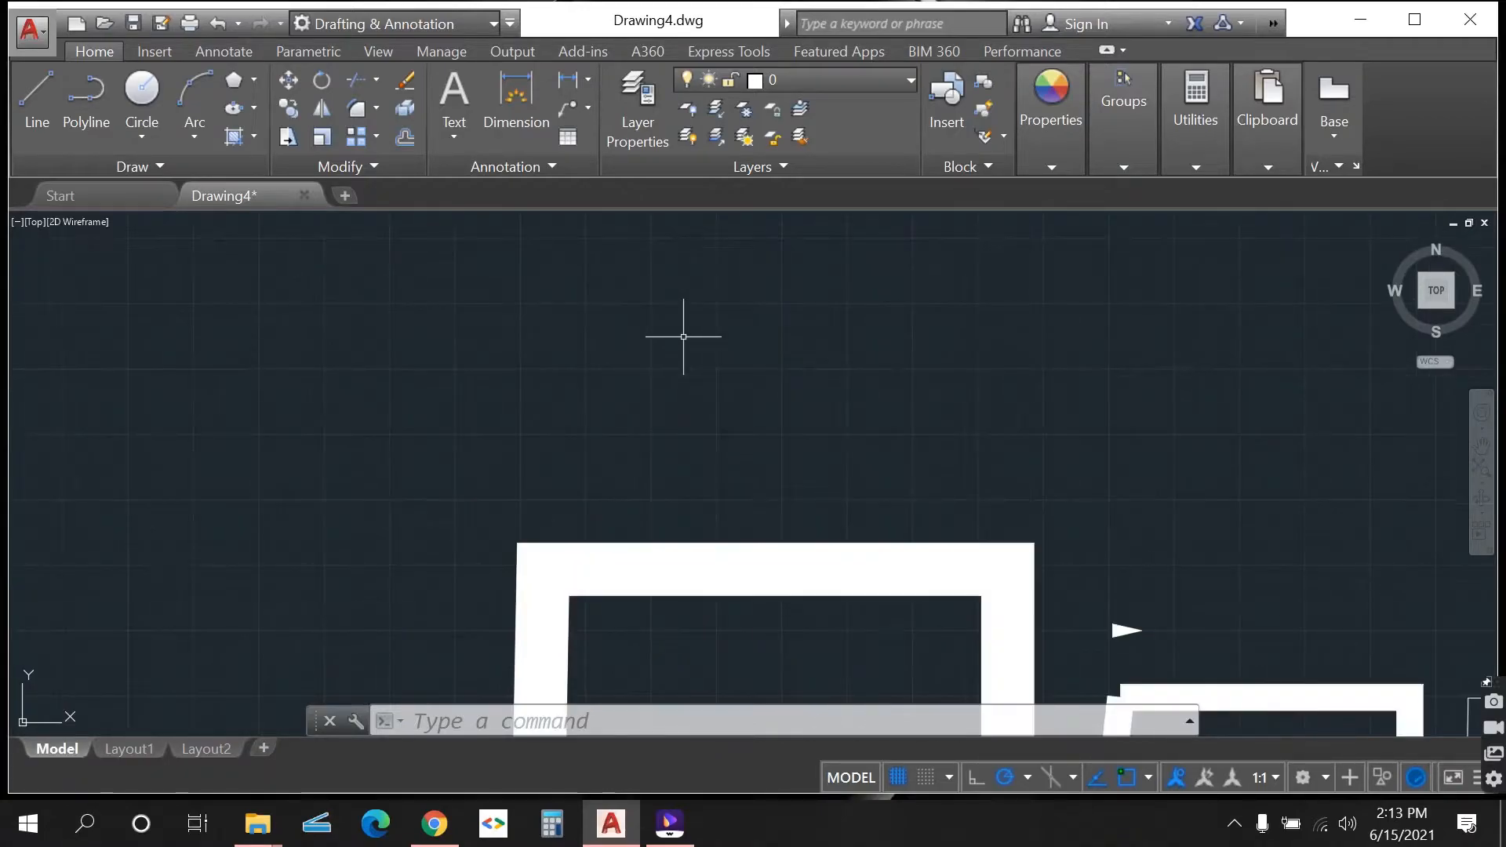
{"action": "scroll", "coordinate": [731, 434], "scroll_direction": "down", "scroll_amount": 4}
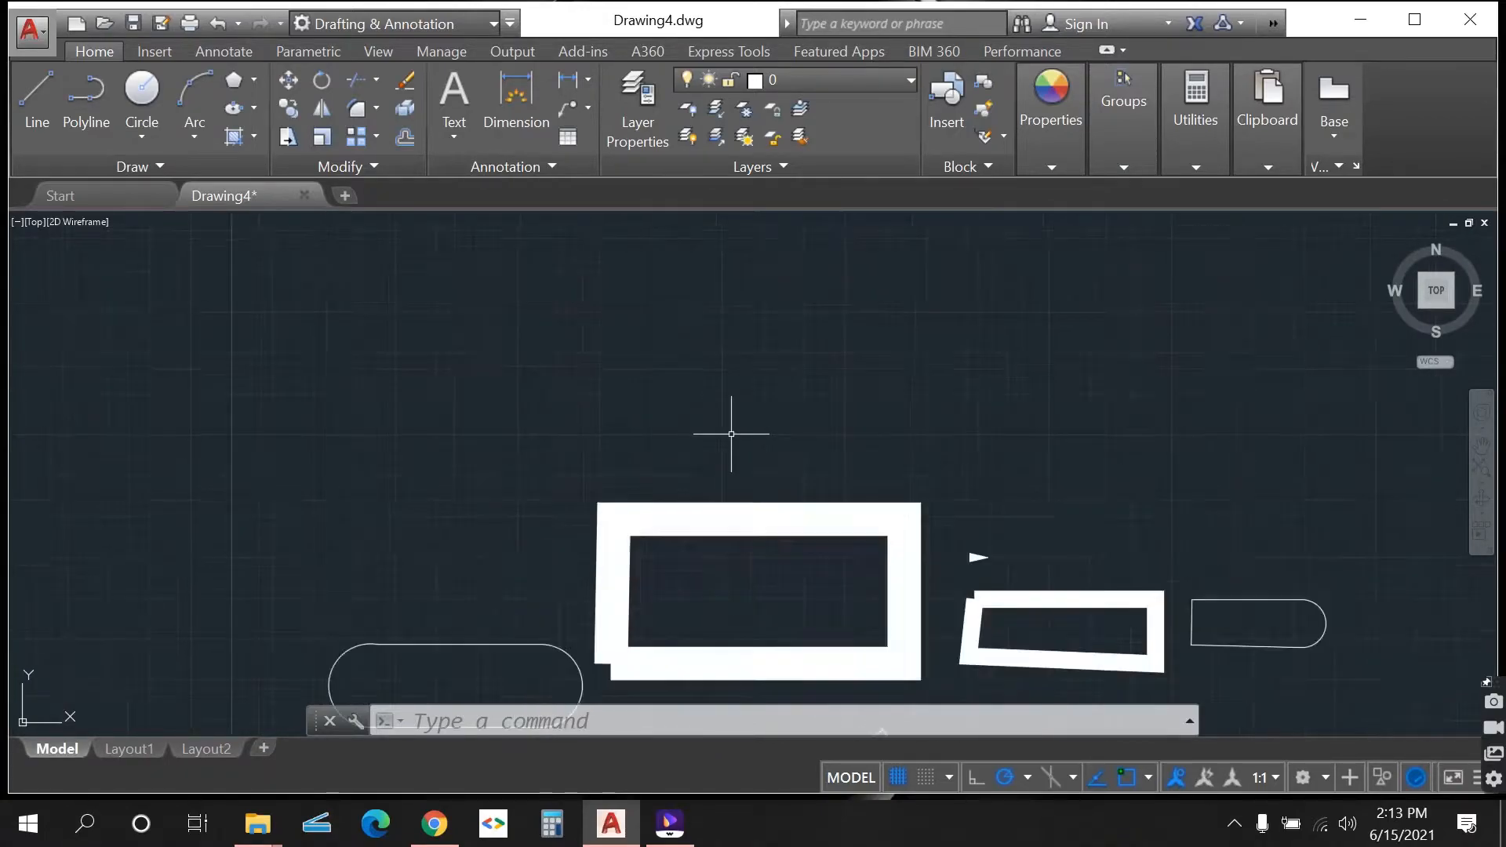
{"action": "scroll", "coordinate": [519, 667], "scroll_direction": "up", "scroll_amount": 4}
{"action": "scroll", "coordinate": [580, 635], "scroll_direction": "up", "scroll_amount": 2}
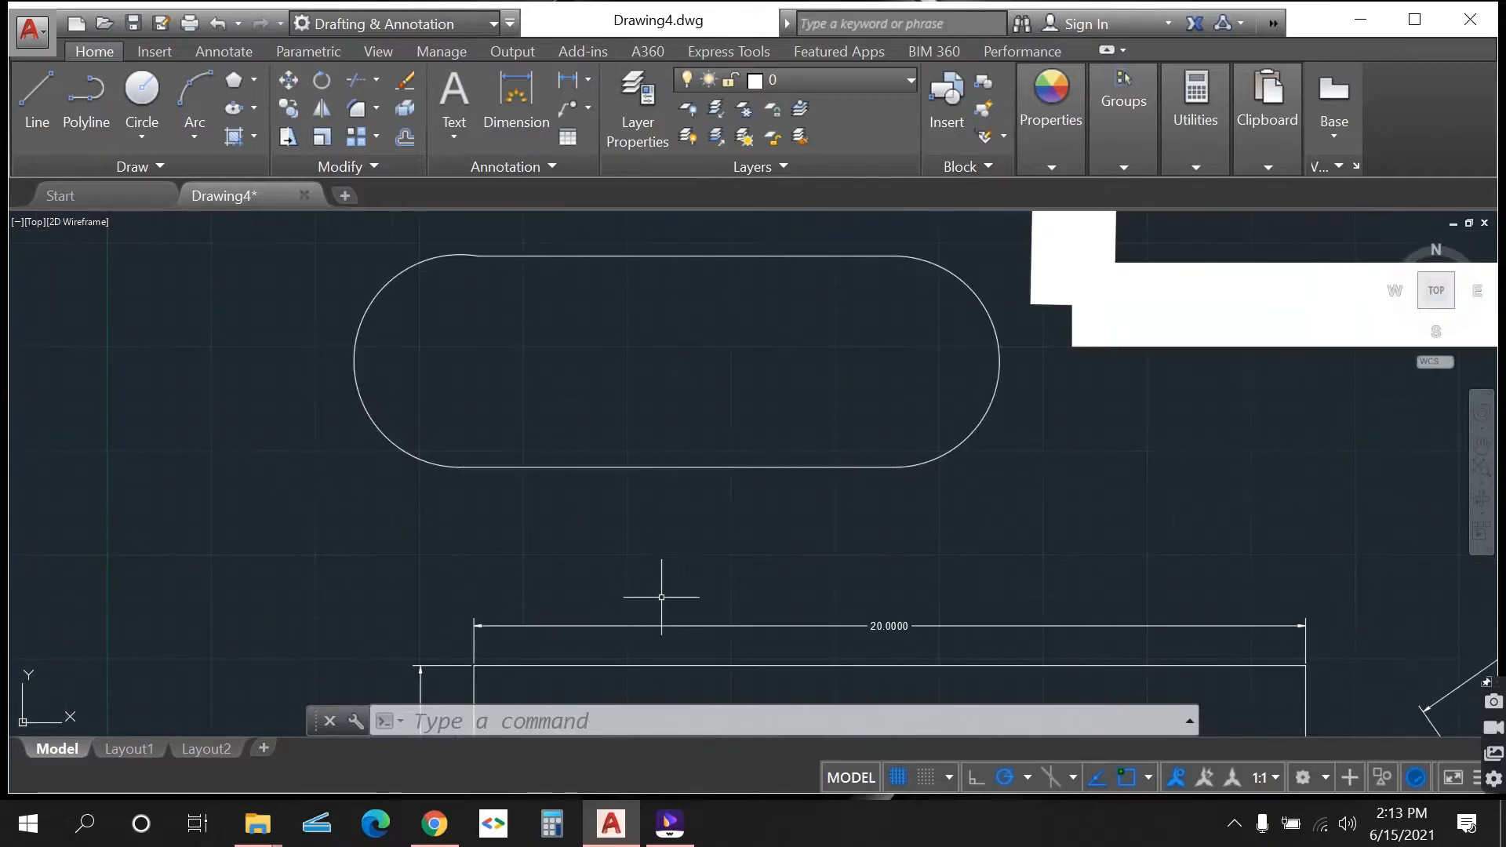
{"action": "scroll", "coordinate": [678, 648], "scroll_direction": "down", "scroll_amount": 3}
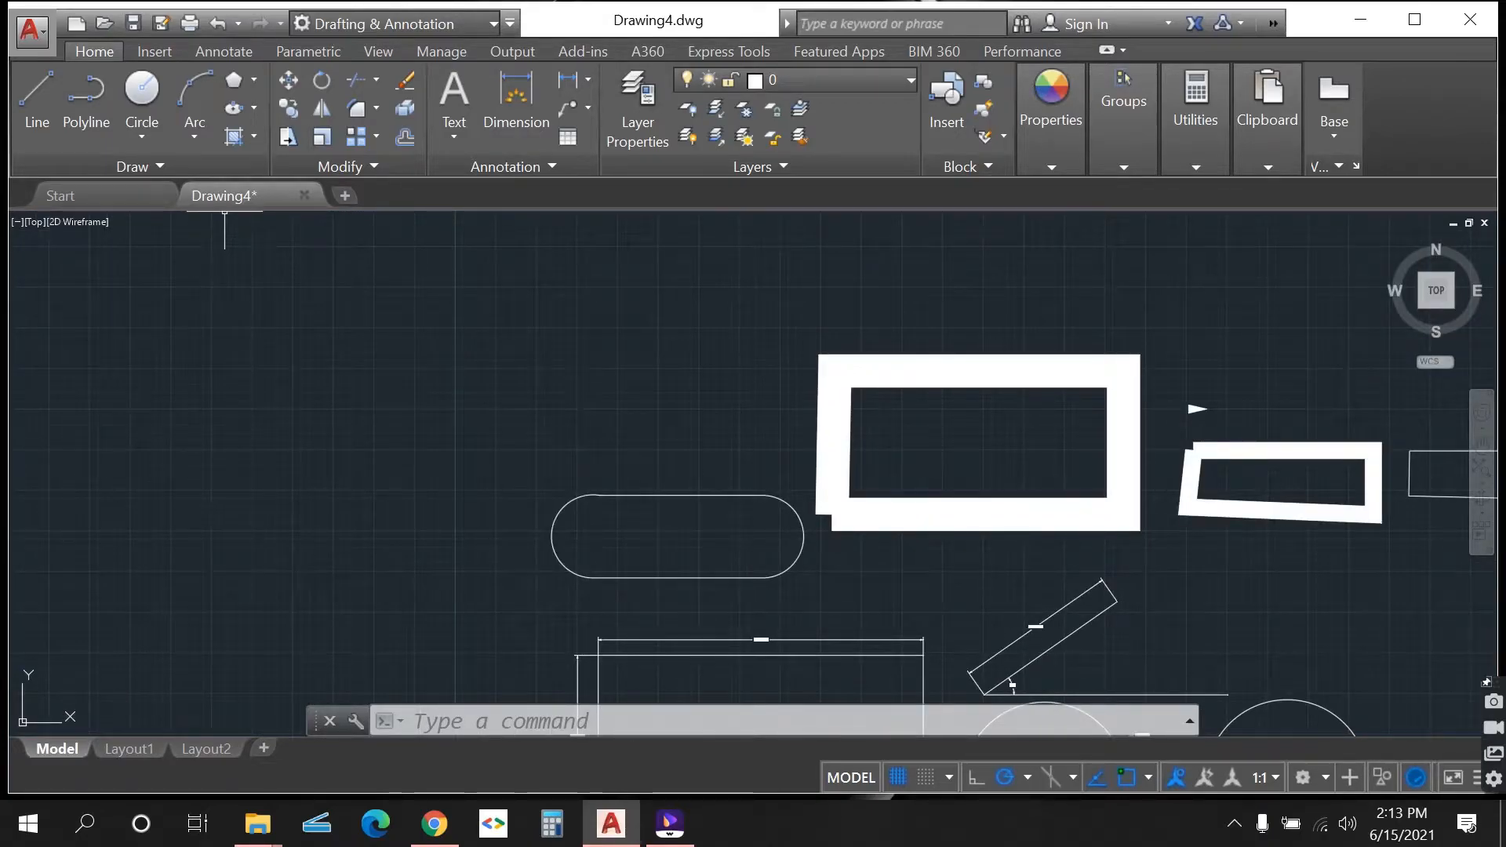
- Examine the available Hatch, Gradient and Boundary commands and read the Hatch and Gradient descriptions without starting either command
{"action": "left_click", "coordinate": [253, 137]}
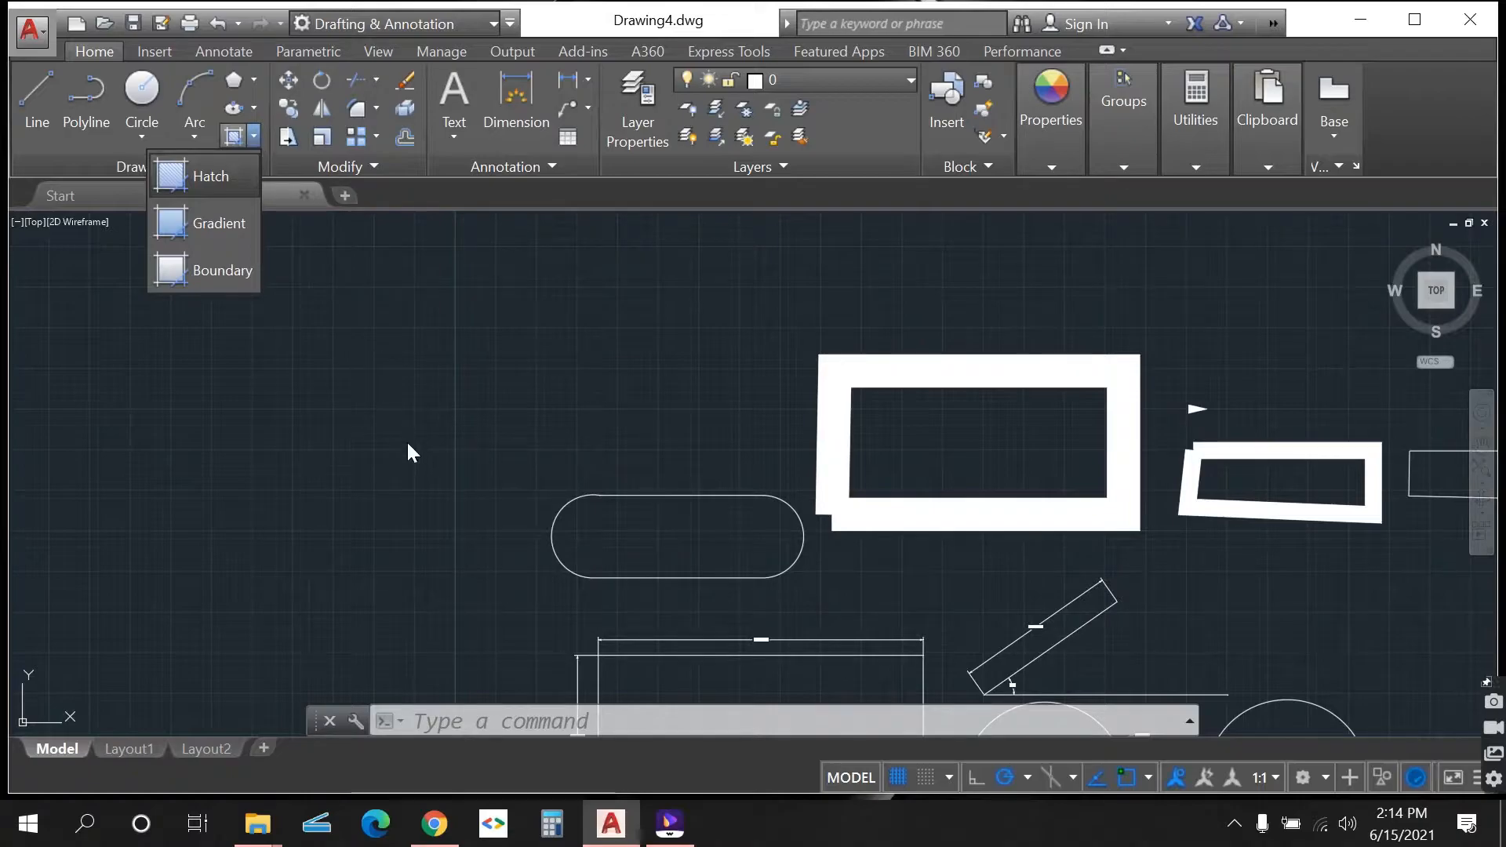
{"action": "left_click", "coordinate": [393, 447]}
{"action": "left_click", "coordinate": [254, 134]}
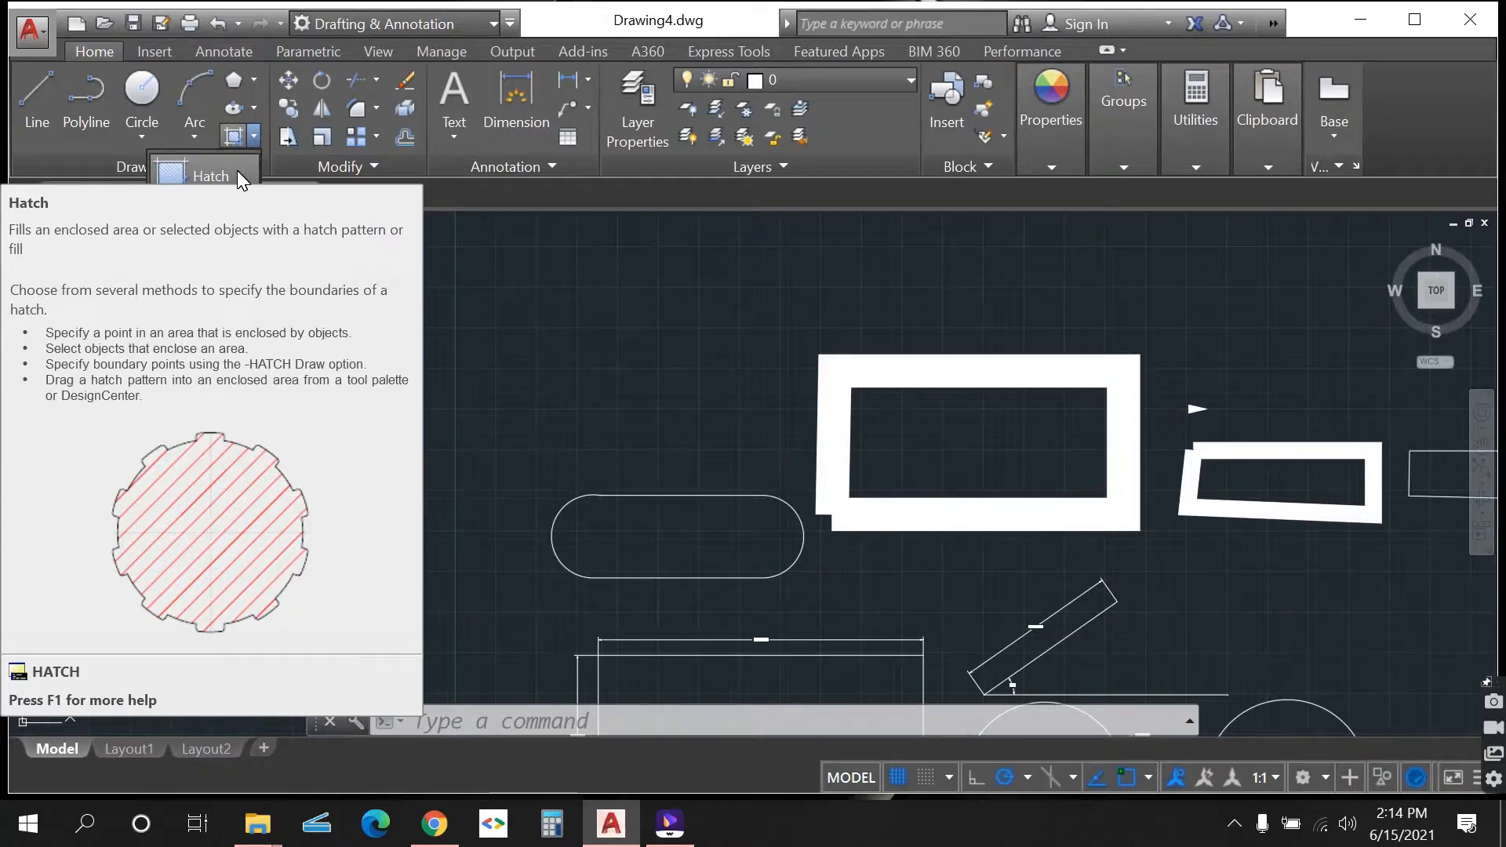
{"action": "left_click", "coordinate": [698, 373]}
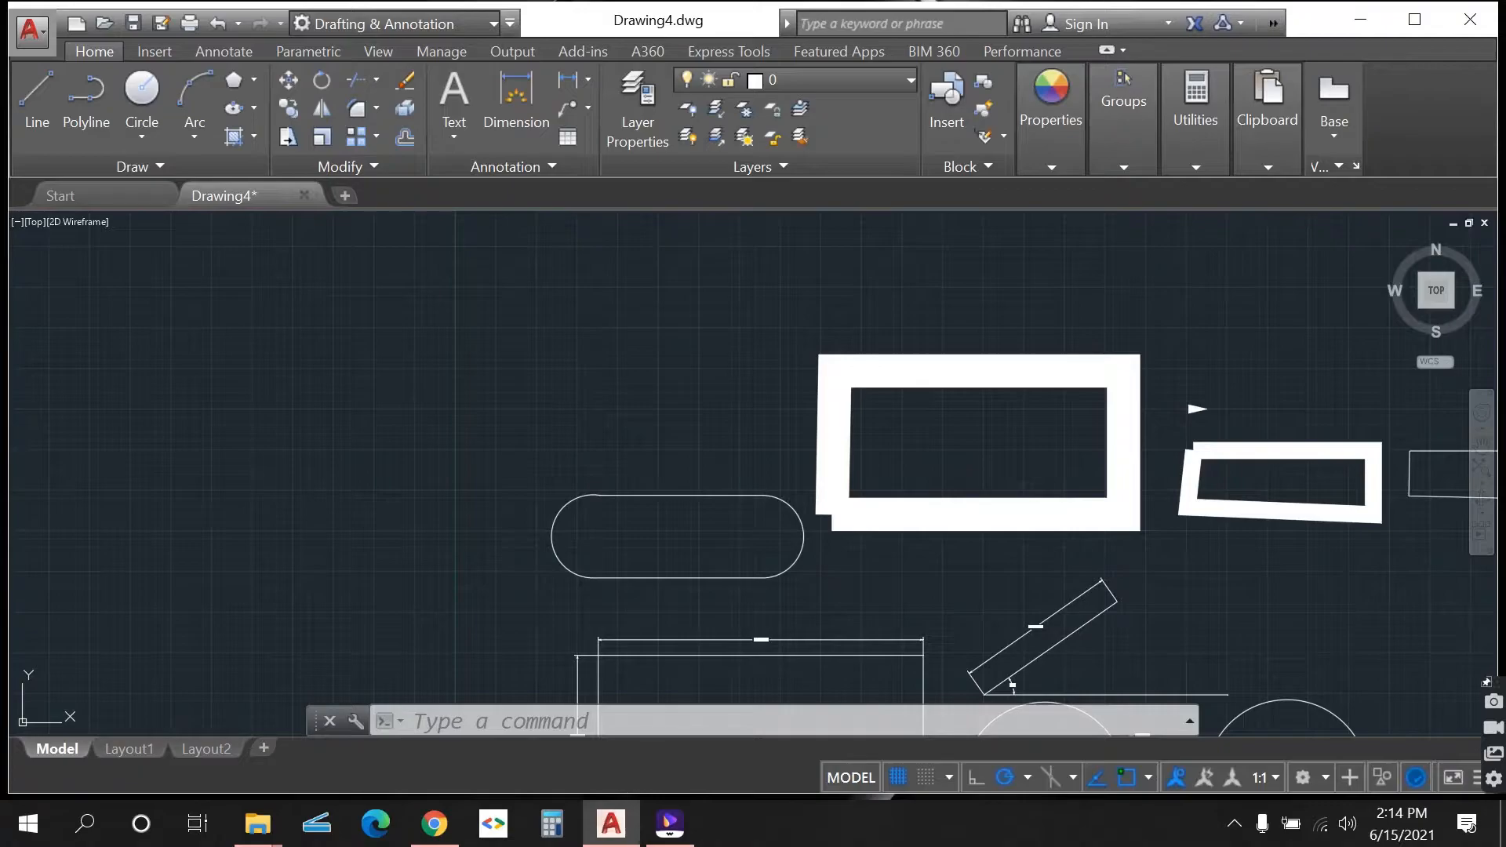
{"action": "left_click", "coordinate": [252, 135]}
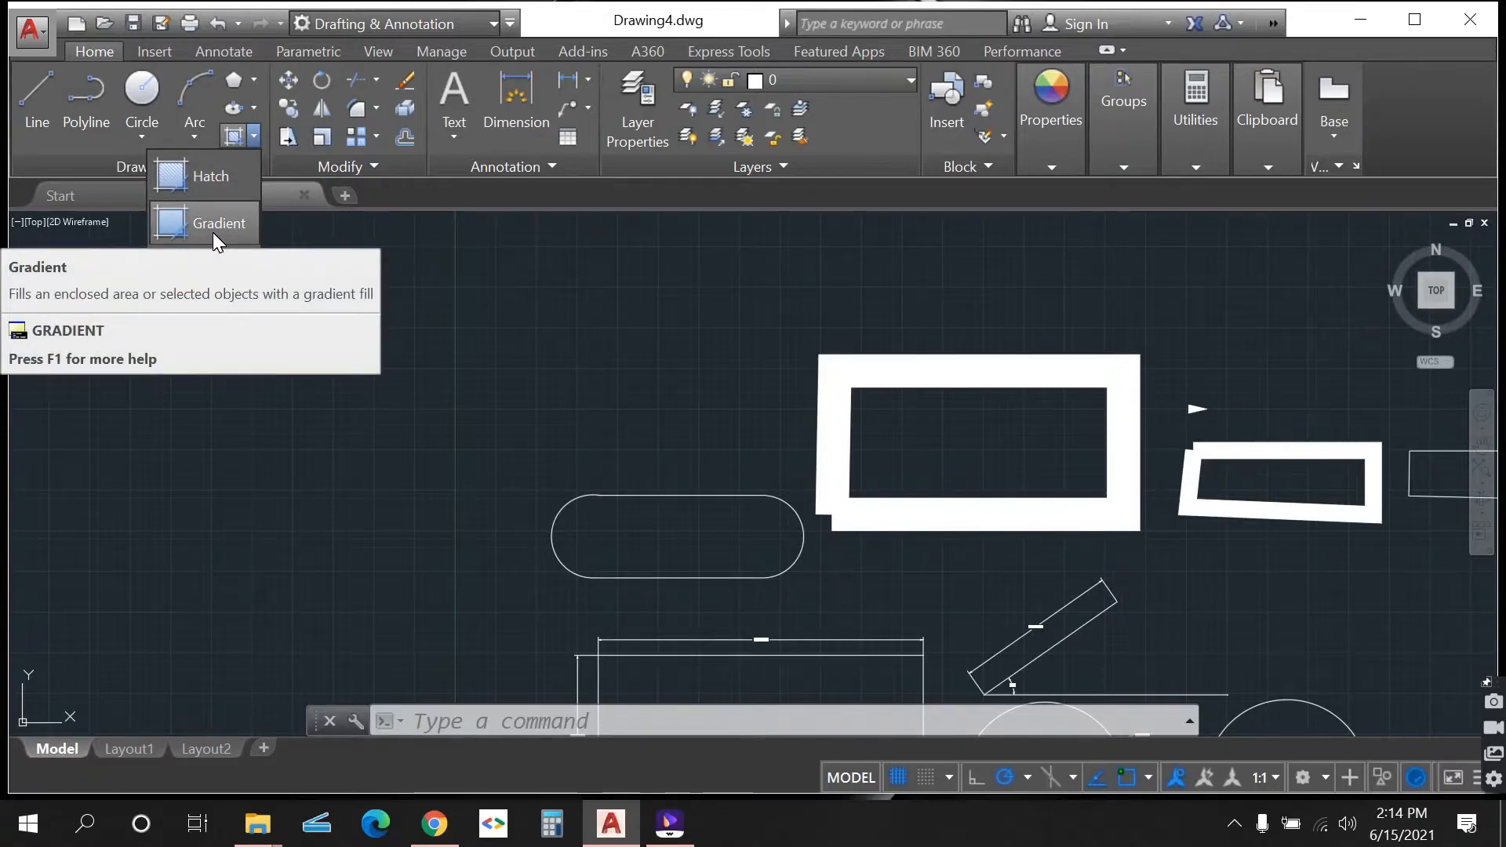
{"action": "left_click", "coordinate": [400, 323]}
- Draw a wide horizontal rectangle about 2 units high in the empty area up and to the side of the slot shape
{"action": "scroll", "coordinate": [539, 503], "scroll_direction": "up", "scroll_amount": 4}
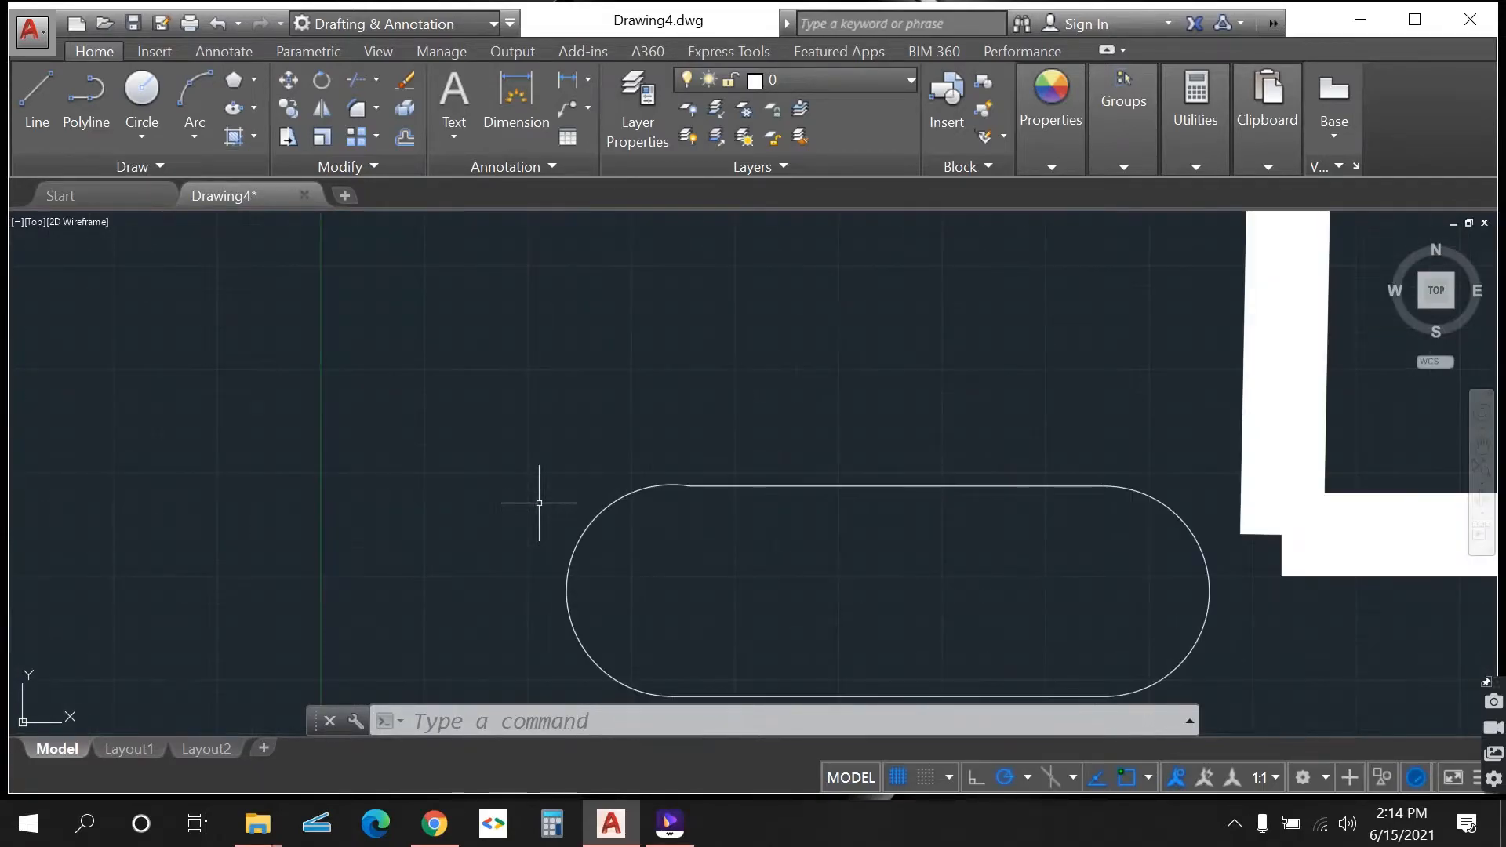
{"action": "scroll", "coordinate": [539, 503], "scroll_direction": "down", "scroll_amount": 4}
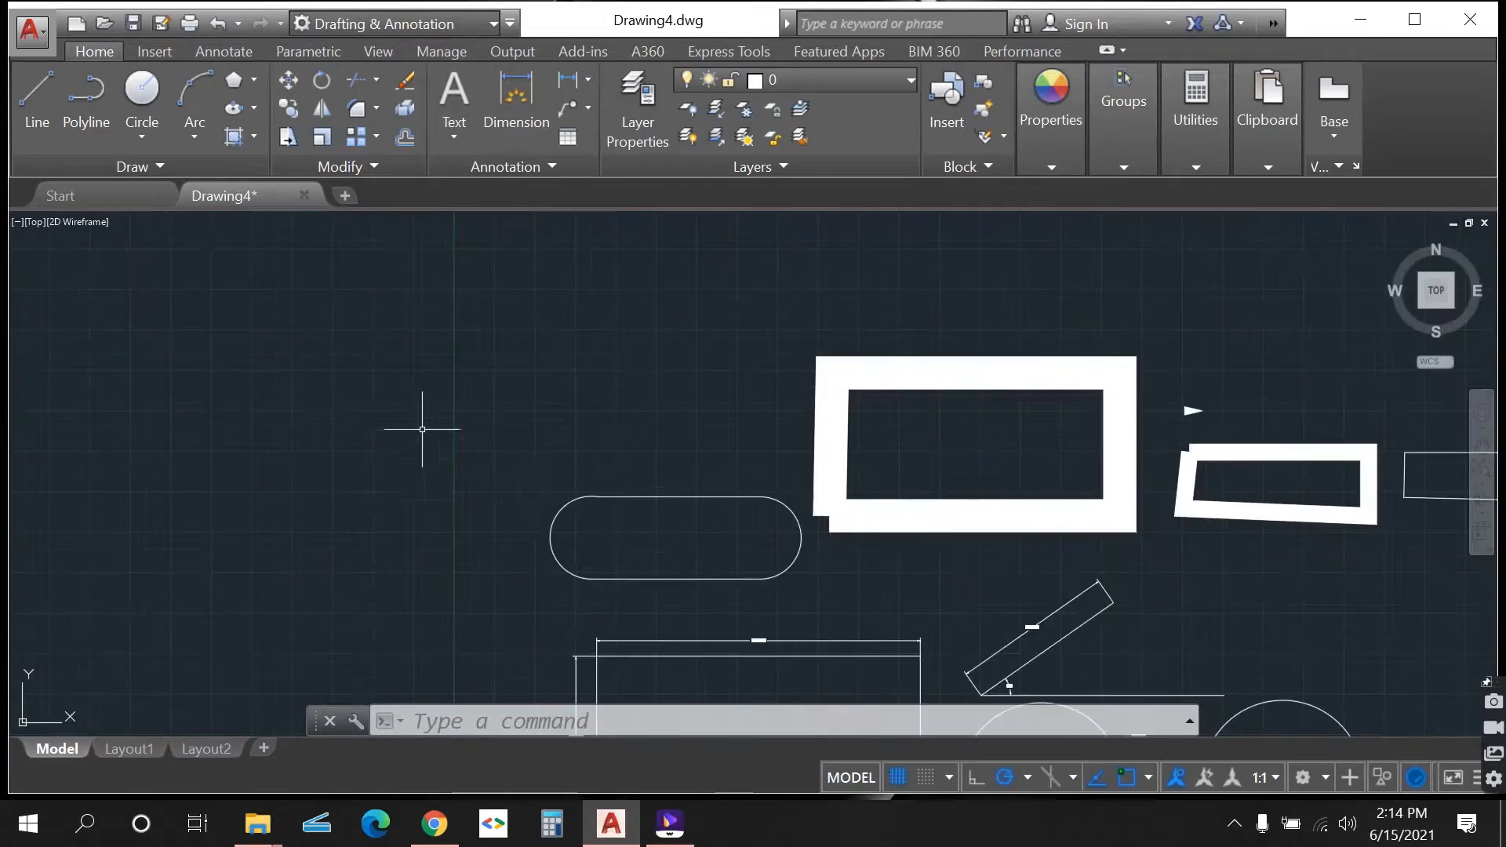
{"action": "scroll", "coordinate": [369, 390], "scroll_direction": "up", "scroll_amount": 2}
{"action": "scroll", "coordinate": [369, 390], "scroll_direction": "up", "scroll_amount": 2}
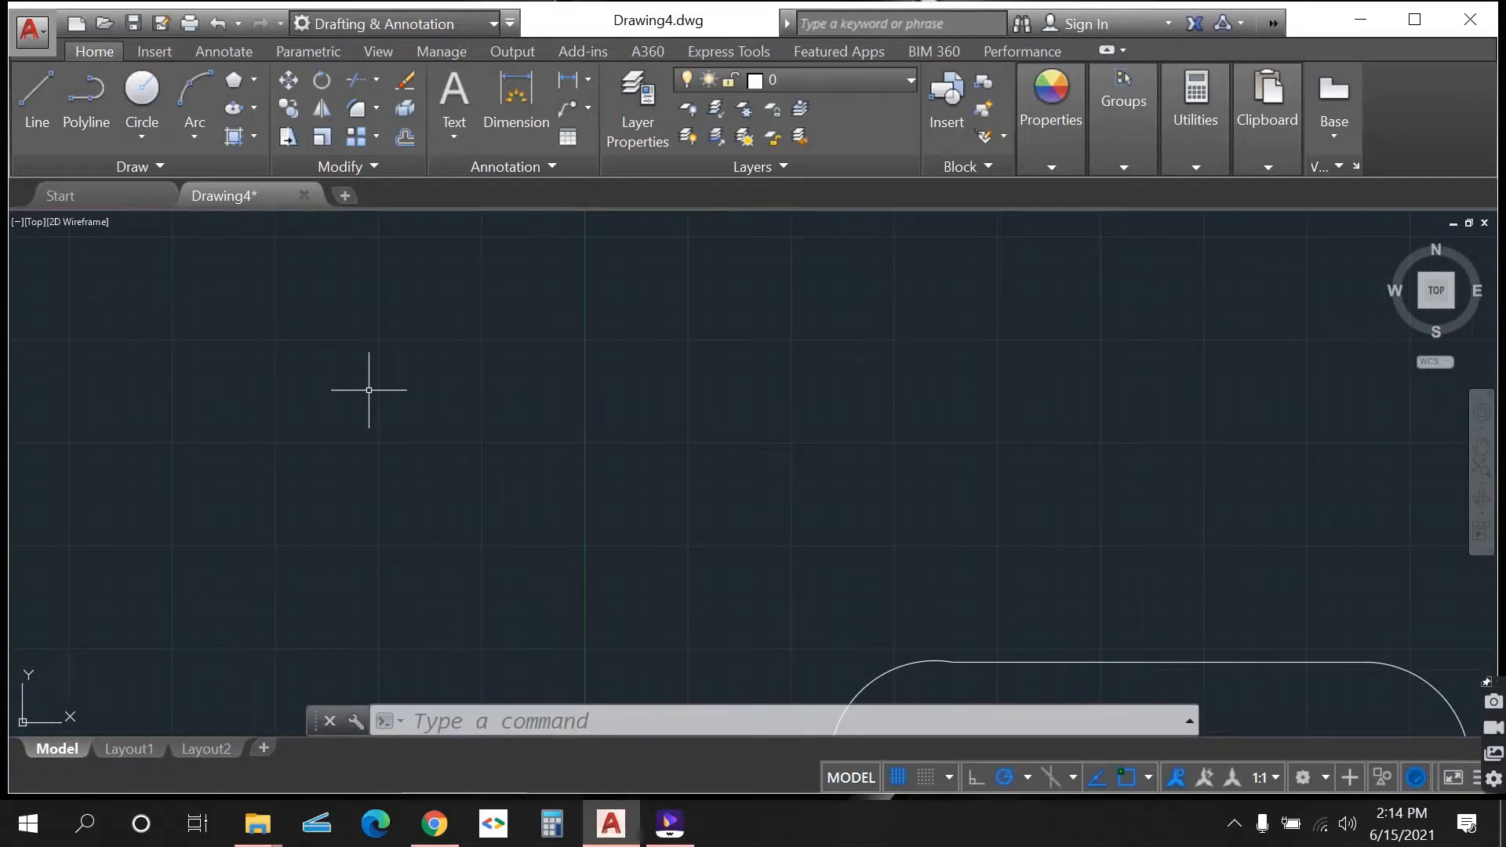
{"action": "left_click", "coordinate": [252, 80]}
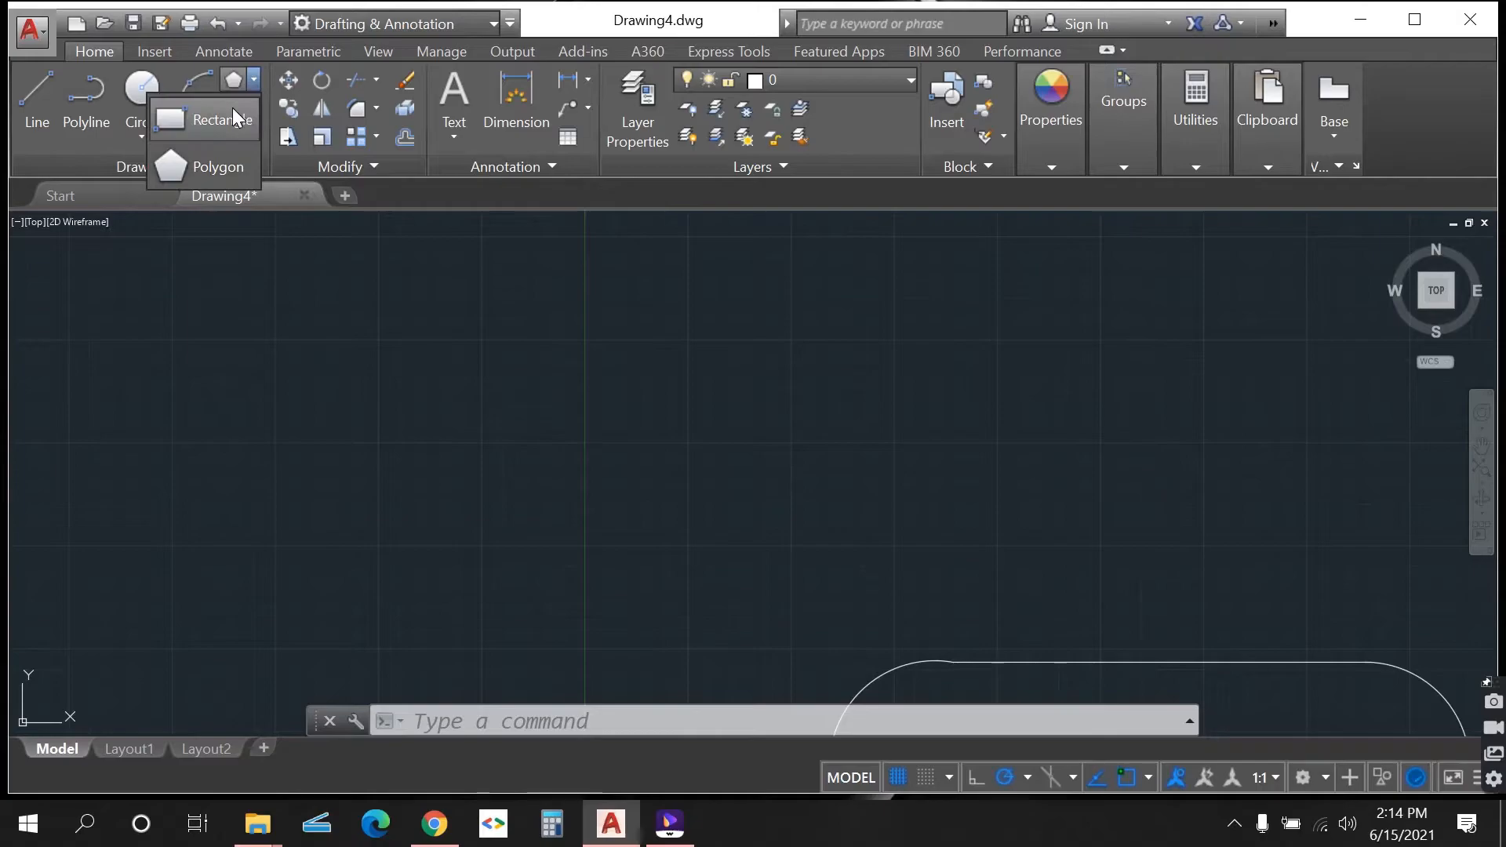
{"action": "left_click", "coordinate": [232, 108]}
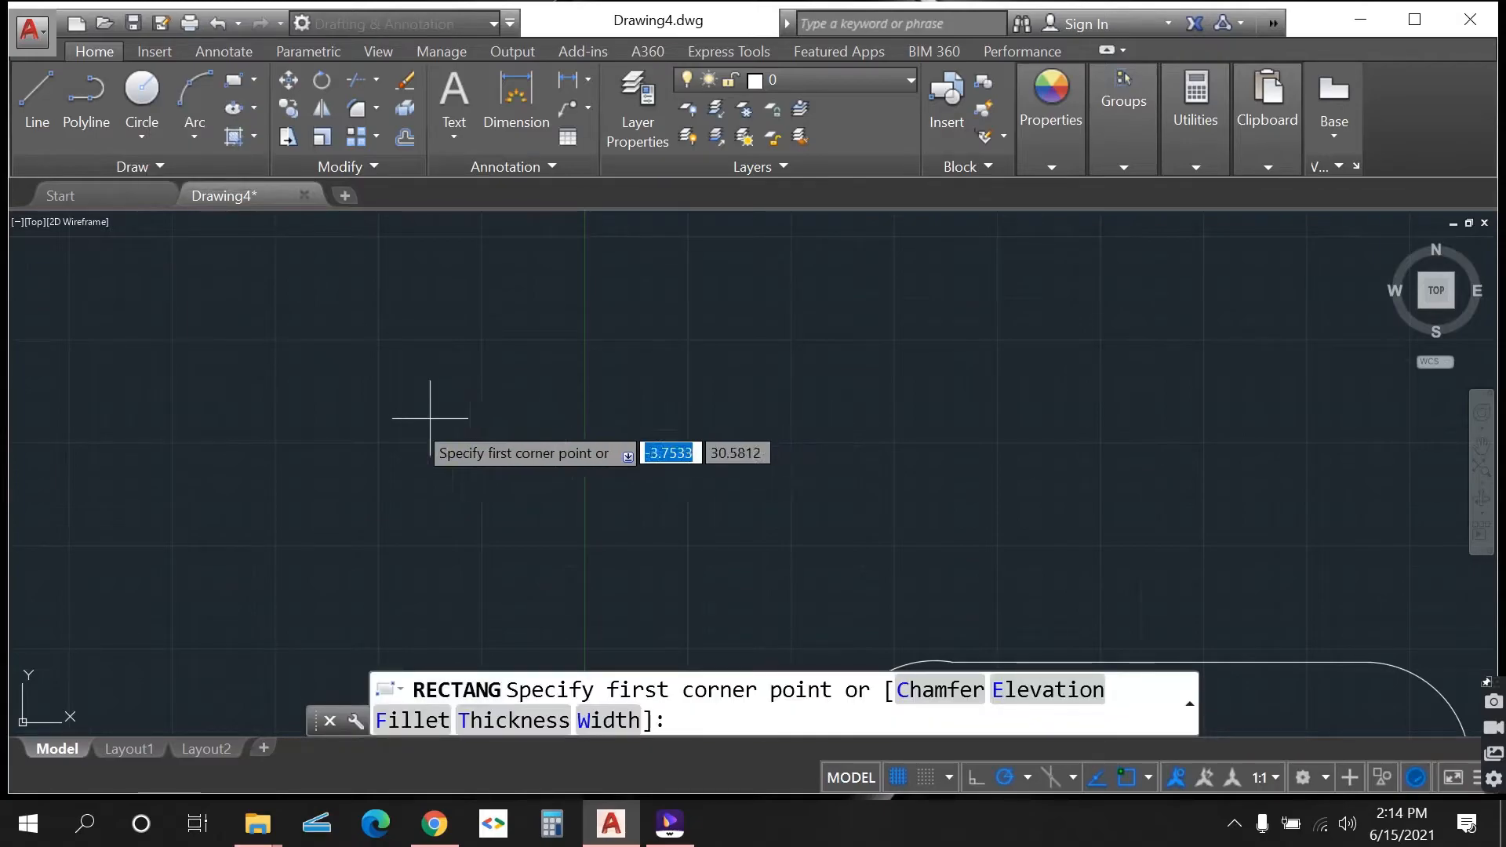
{"action": "left_click", "coordinate": [241, 491]}
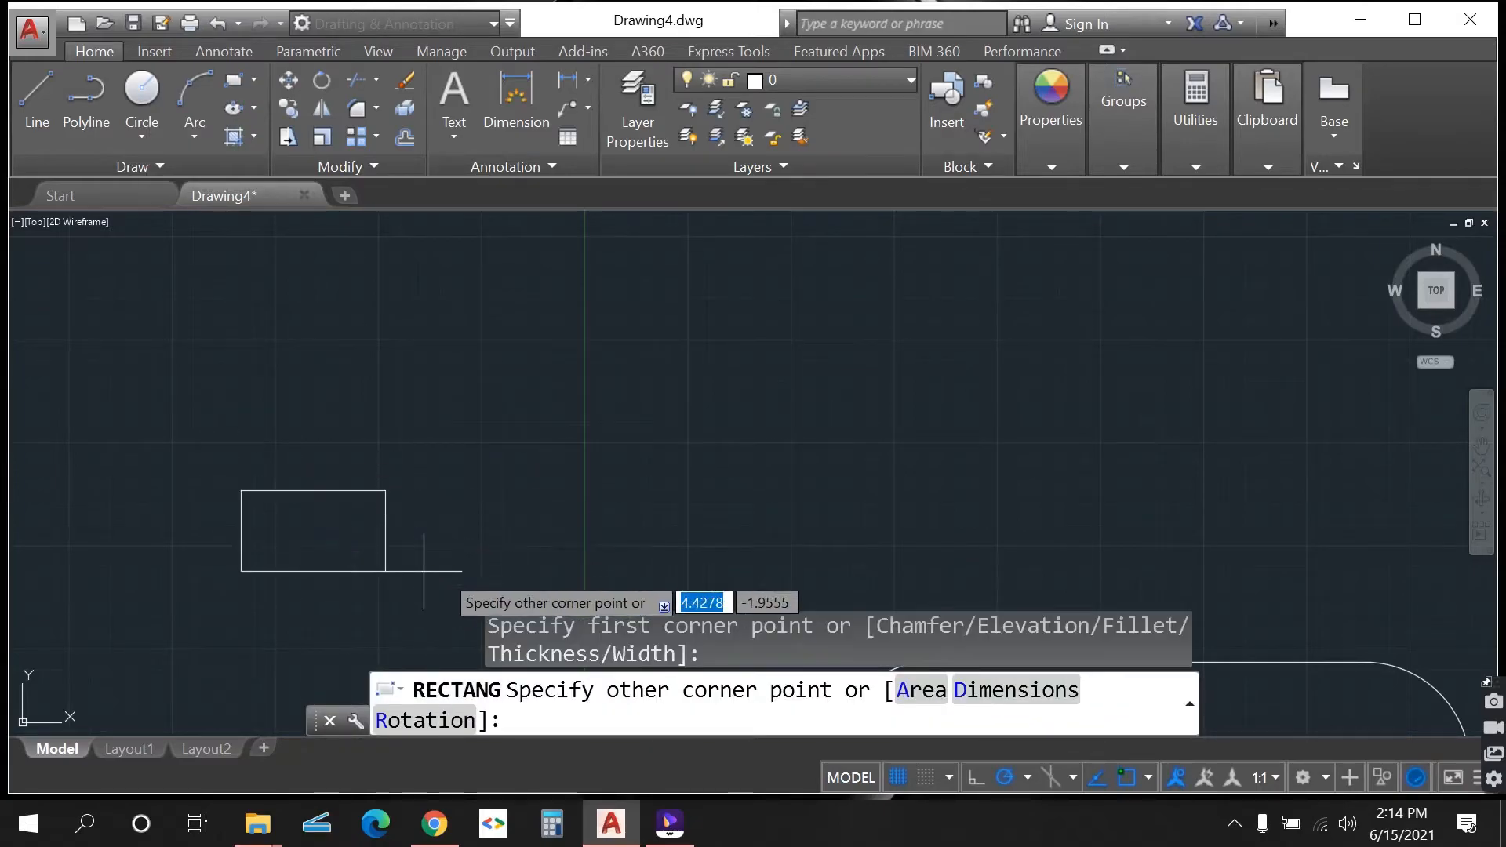
{"action": "left_click", "coordinate": [514, 570]}
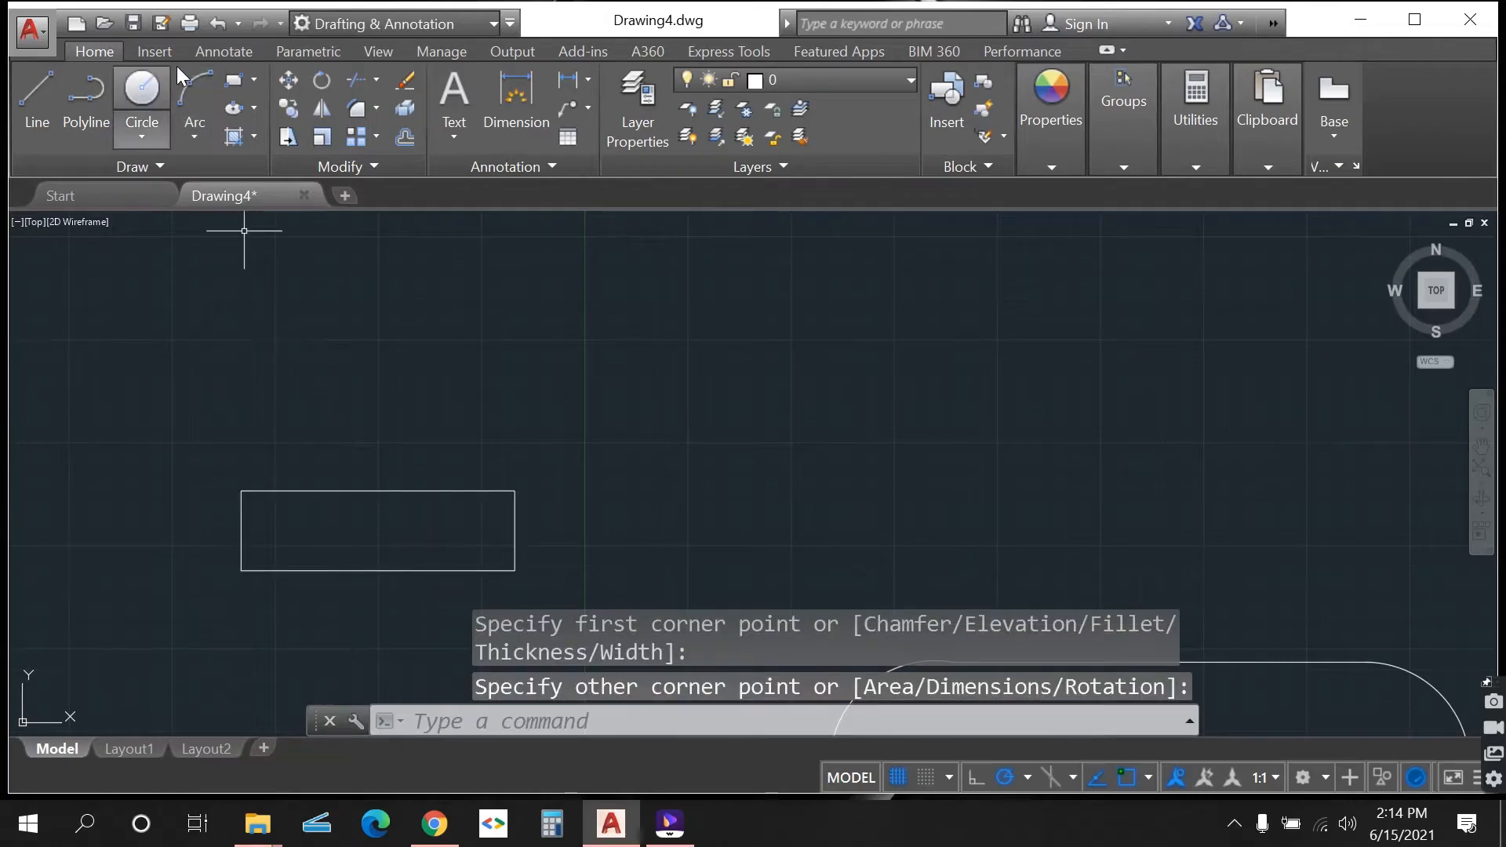
- Enable all object snap modes and draw an upright rectangle about 2 by 6.2 units standing on the horizontal rectangle's top edge
{"action": "left_click", "coordinate": [233, 82]}
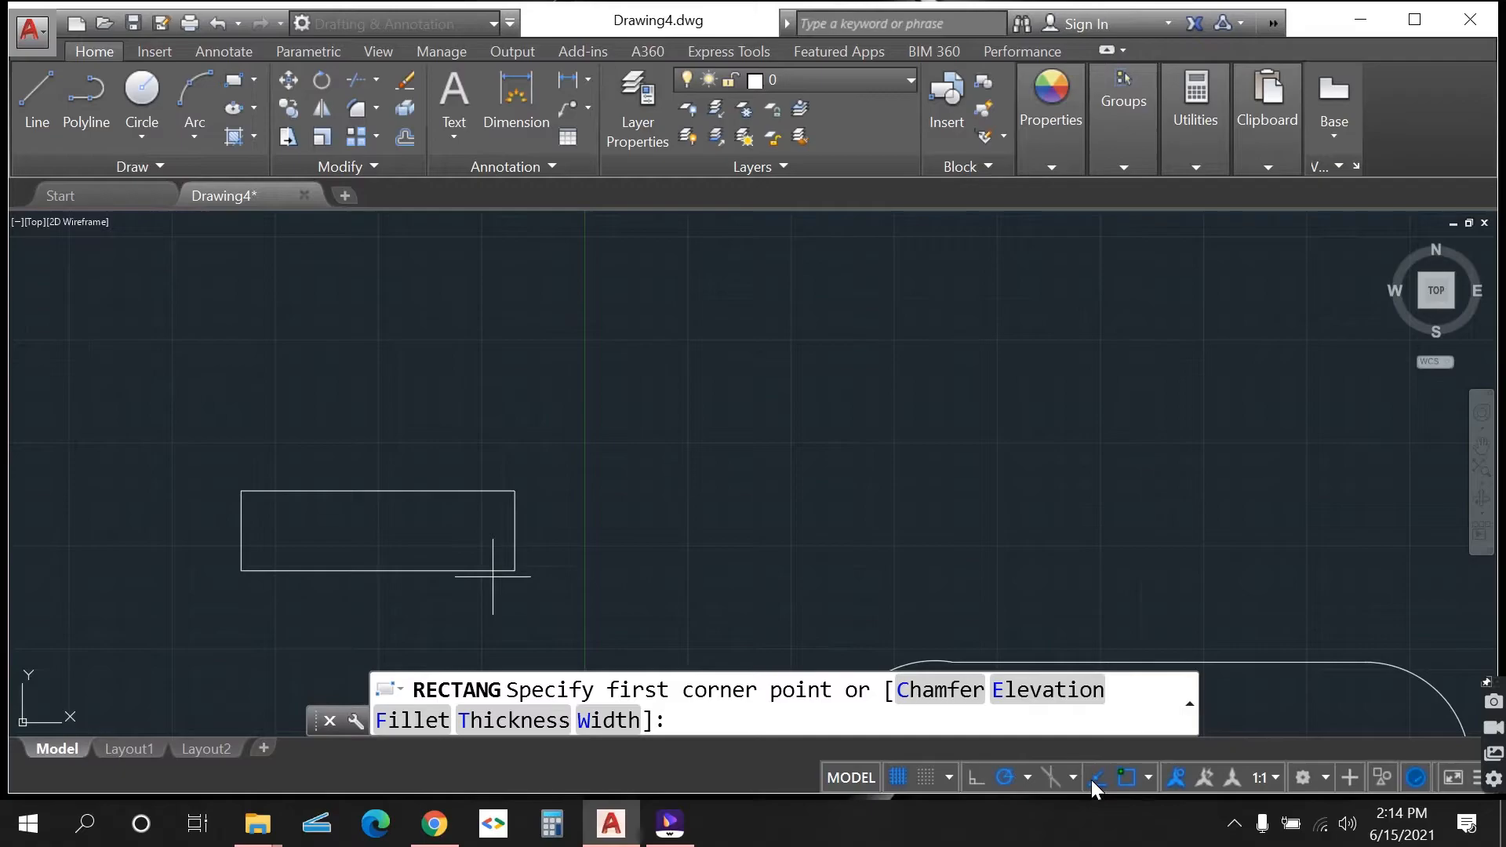
{"action": "left_click", "coordinate": [1146, 777]}
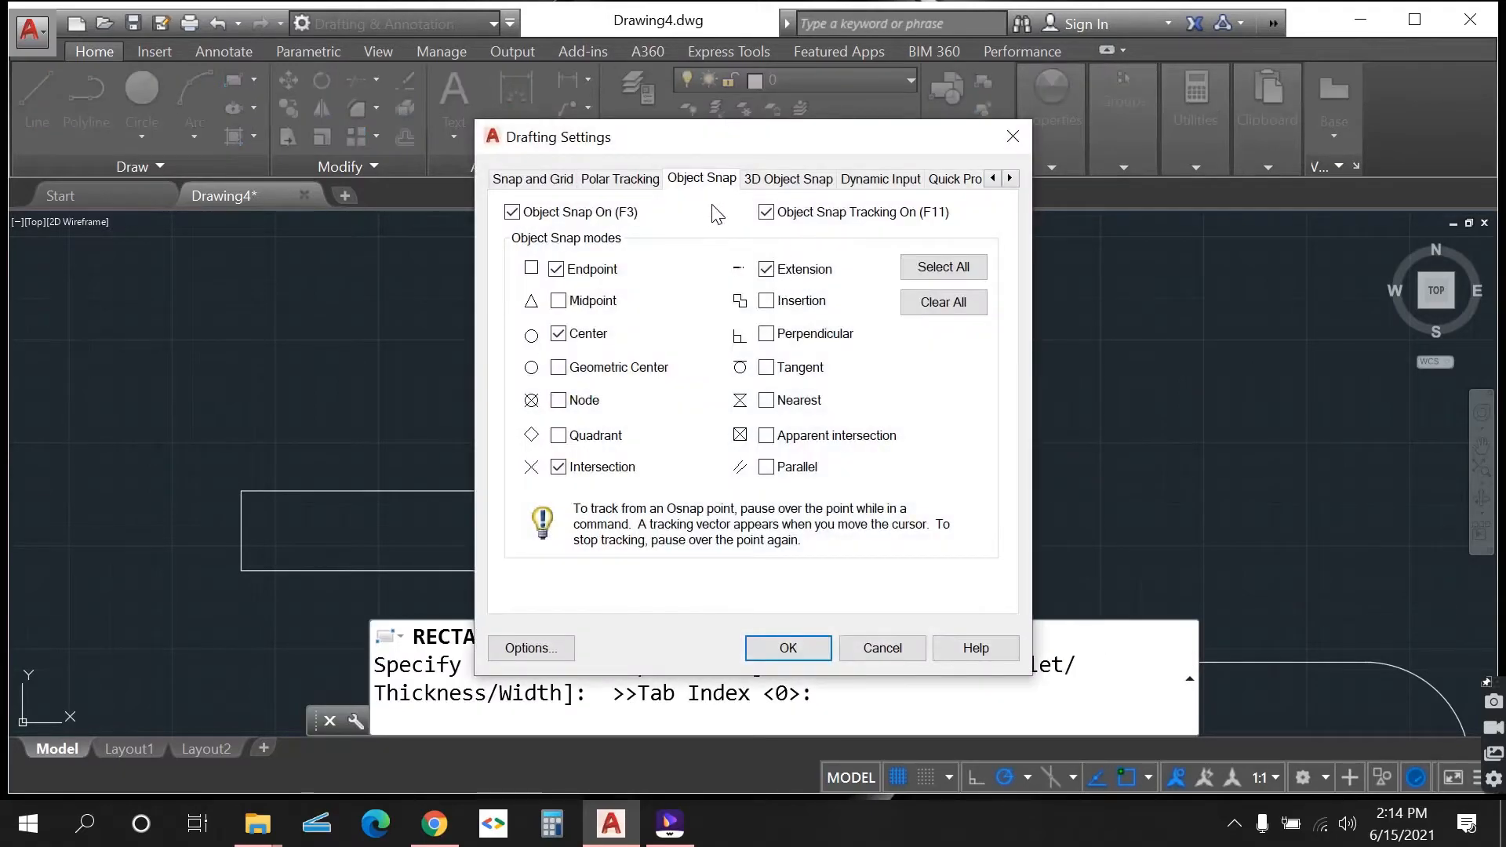
{"action": "left_click", "coordinate": [929, 269]}
{"action": "left_click", "coordinate": [784, 648]}
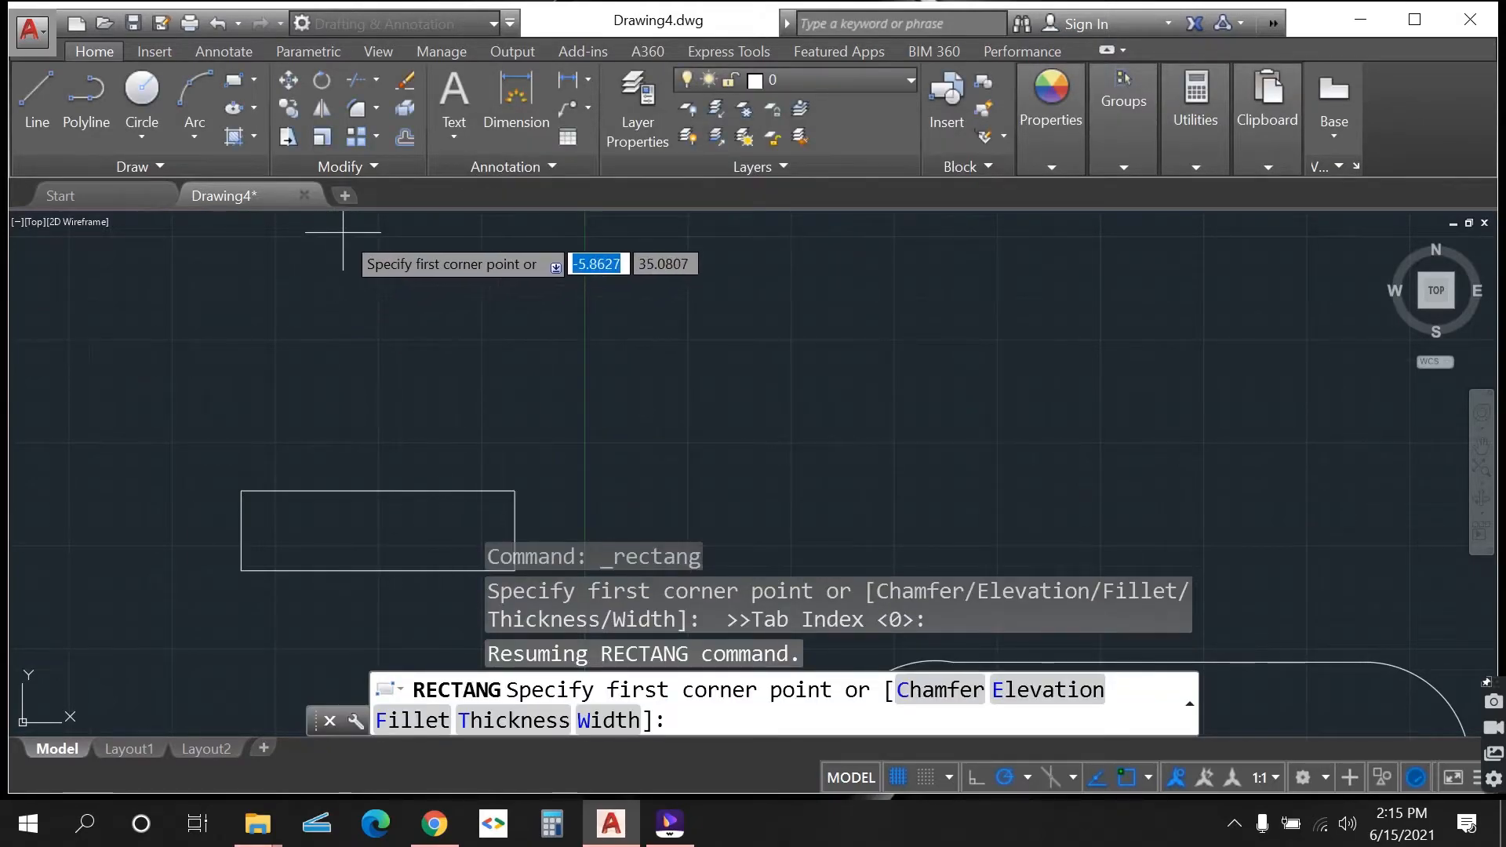
{"action": "left_click", "coordinate": [340, 231]}
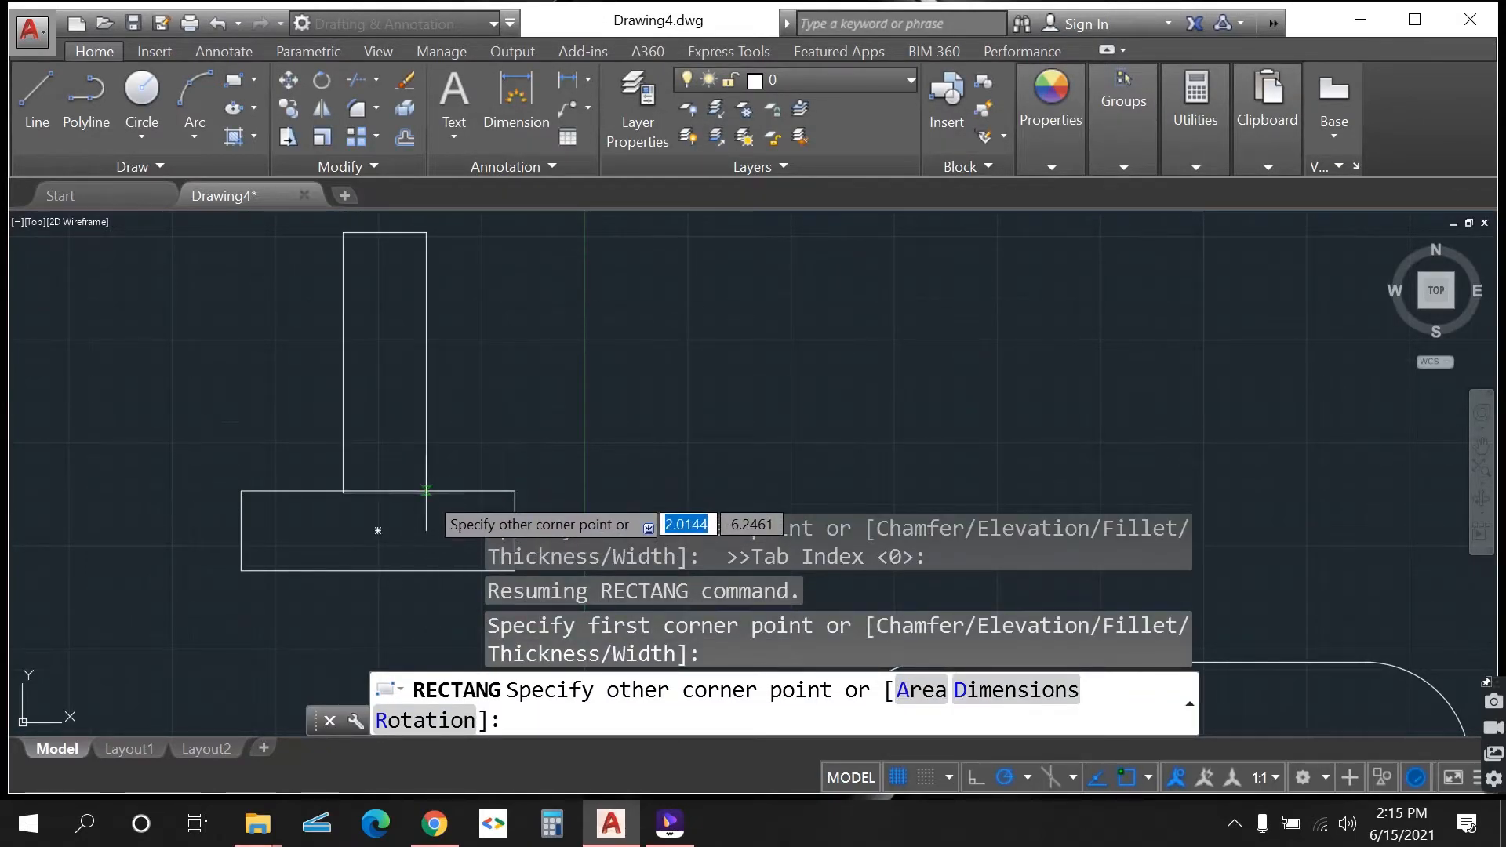
{"action": "left_click", "coordinate": [420, 491]}
- Examine the upright and horizontal rectangles and the edge where they meet at different zoom levels
{"action": "scroll", "coordinate": [706, 436], "scroll_direction": "down", "scroll_amount": 3}
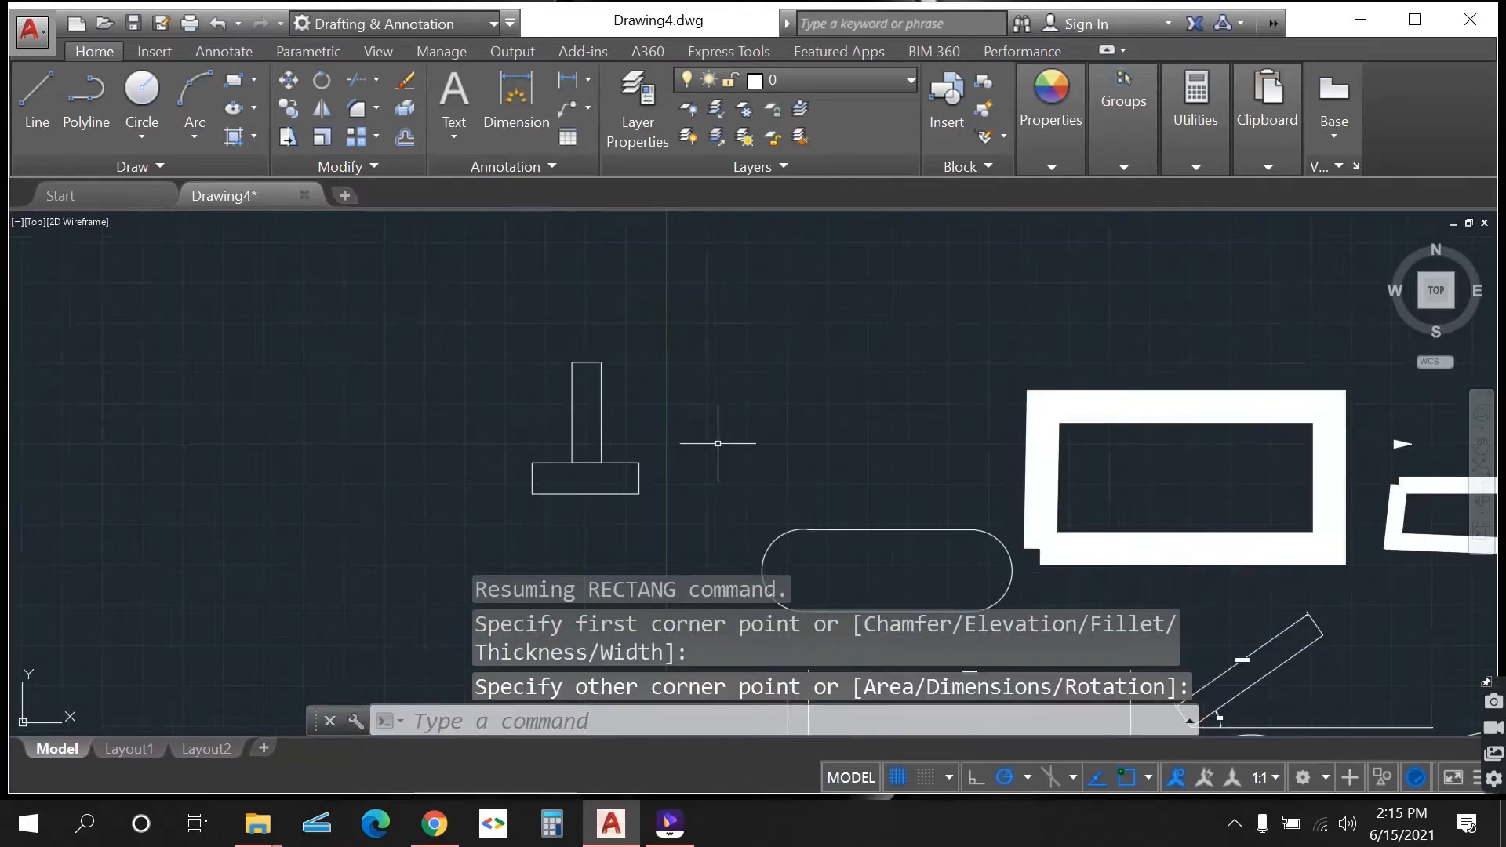
{"action": "scroll", "coordinate": [588, 447], "scroll_direction": "up", "scroll_amount": 3}
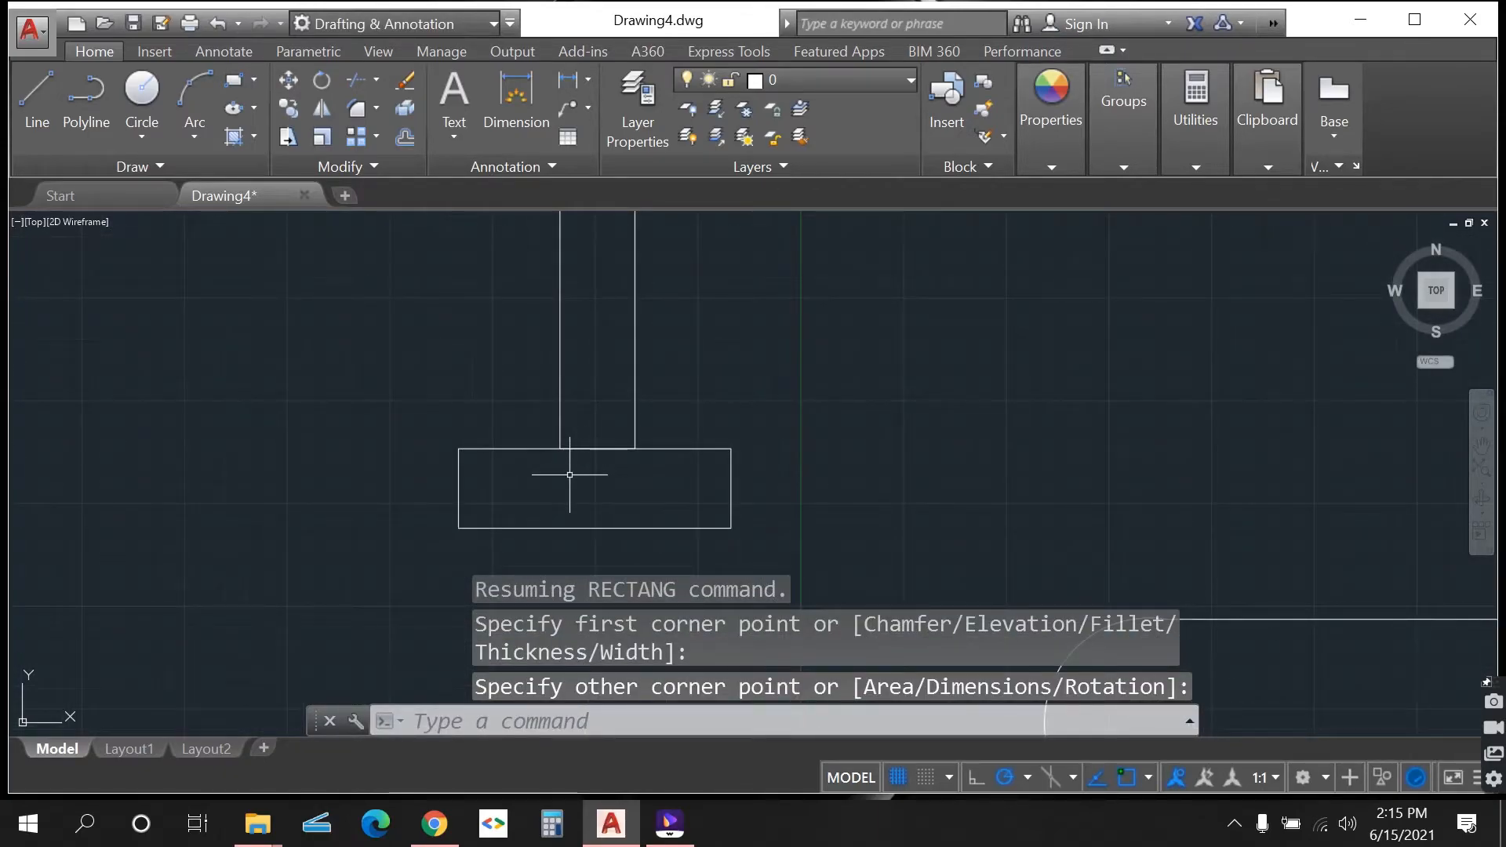
{"action": "scroll", "coordinate": [578, 463], "scroll_direction": "up", "scroll_amount": 3}
{"action": "scroll", "coordinate": [579, 463], "scroll_direction": "down", "scroll_amount": 3}
{"action": "scroll", "coordinate": [575, 487], "scroll_direction": "up", "scroll_amount": 2}
{"action": "scroll", "coordinate": [571, 489], "scroll_direction": "down", "scroll_amount": 2}
{"action": "scroll", "coordinate": [571, 489], "scroll_direction": "down", "scroll_amount": 2}
{"action": "scroll", "coordinate": [585, 363], "scroll_direction": "up", "scroll_amount": 4}
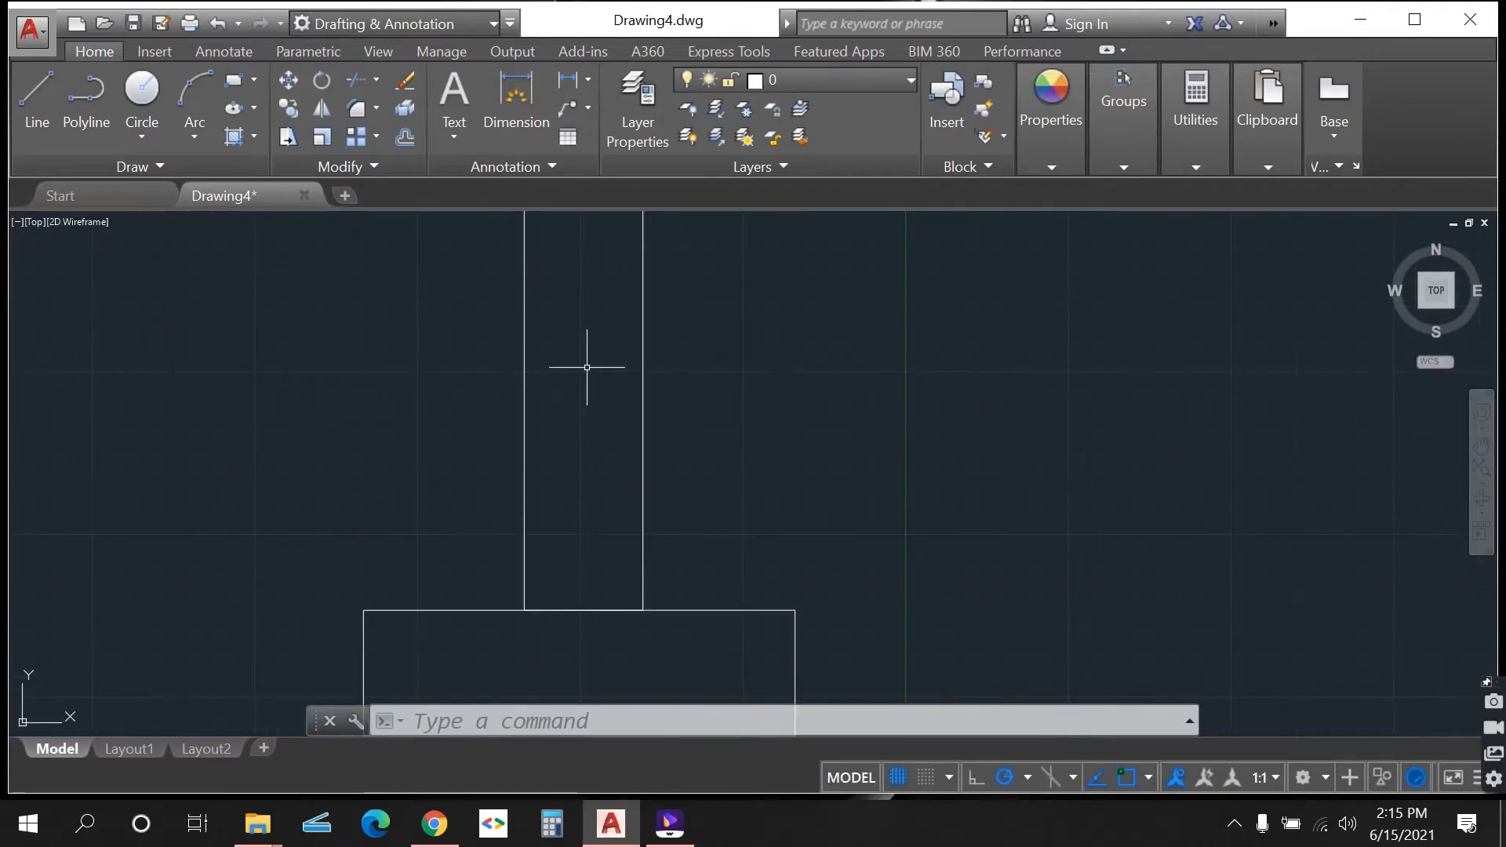
{"action": "scroll", "coordinate": [587, 367], "scroll_direction": "down", "scroll_amount": 3}
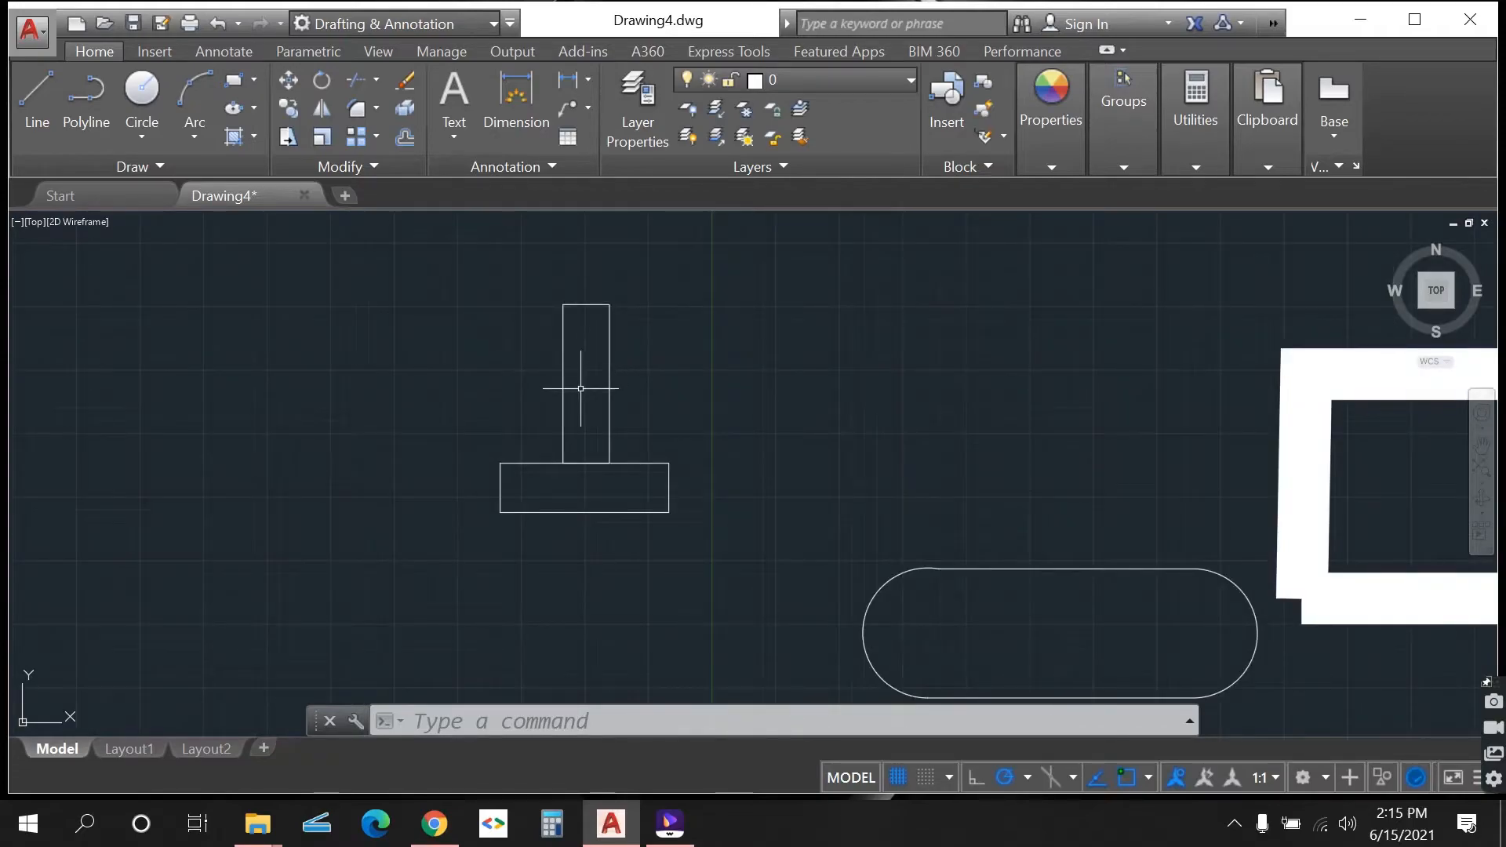
{"action": "scroll", "coordinate": [581, 429], "scroll_direction": "up", "scroll_amount": 2}
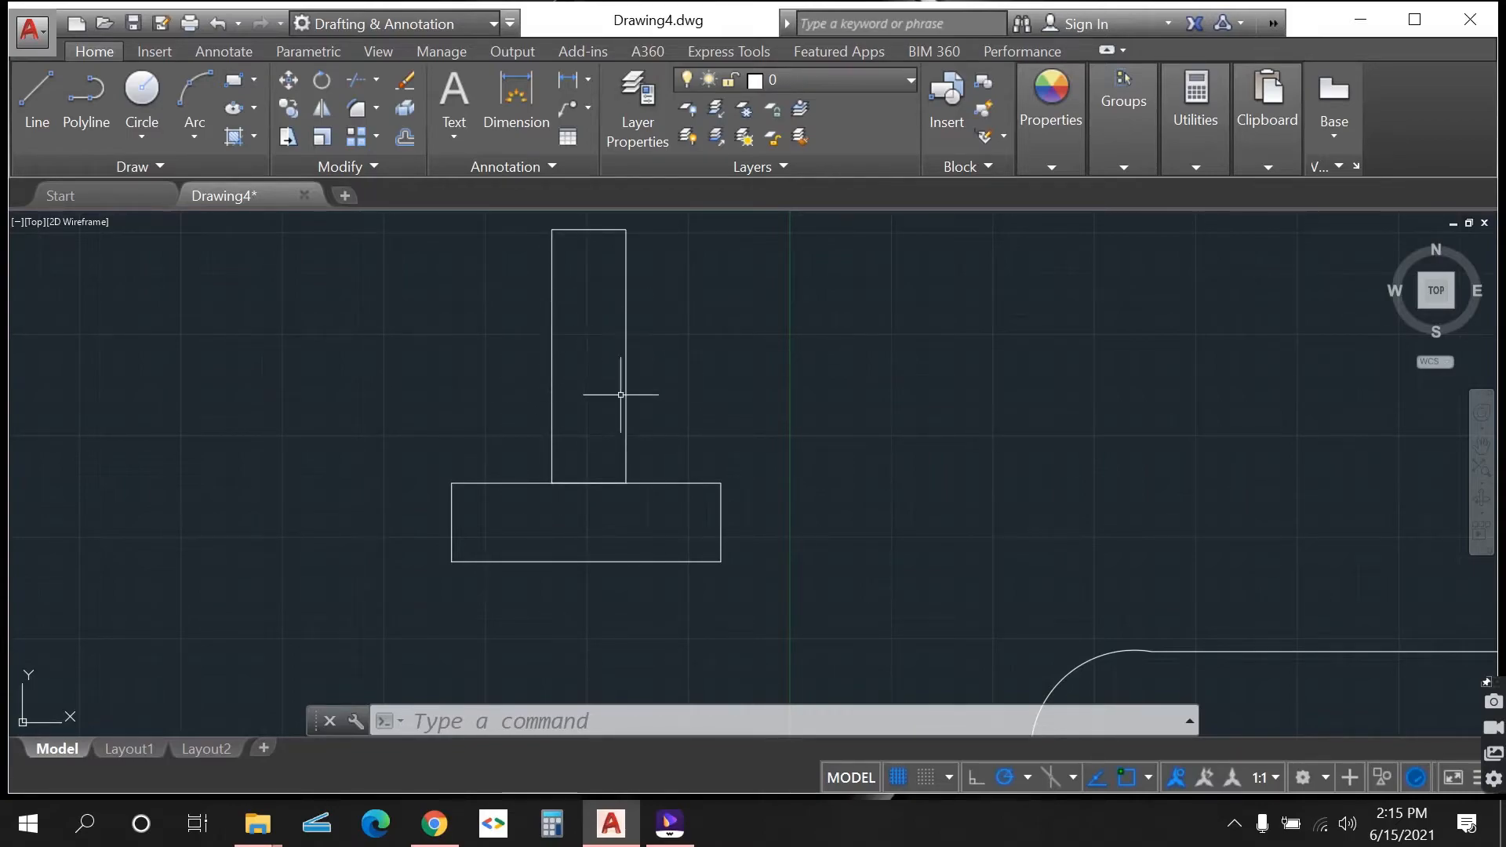
{"action": "scroll", "coordinate": [600, 412], "scroll_direction": "down", "scroll_amount": 2}
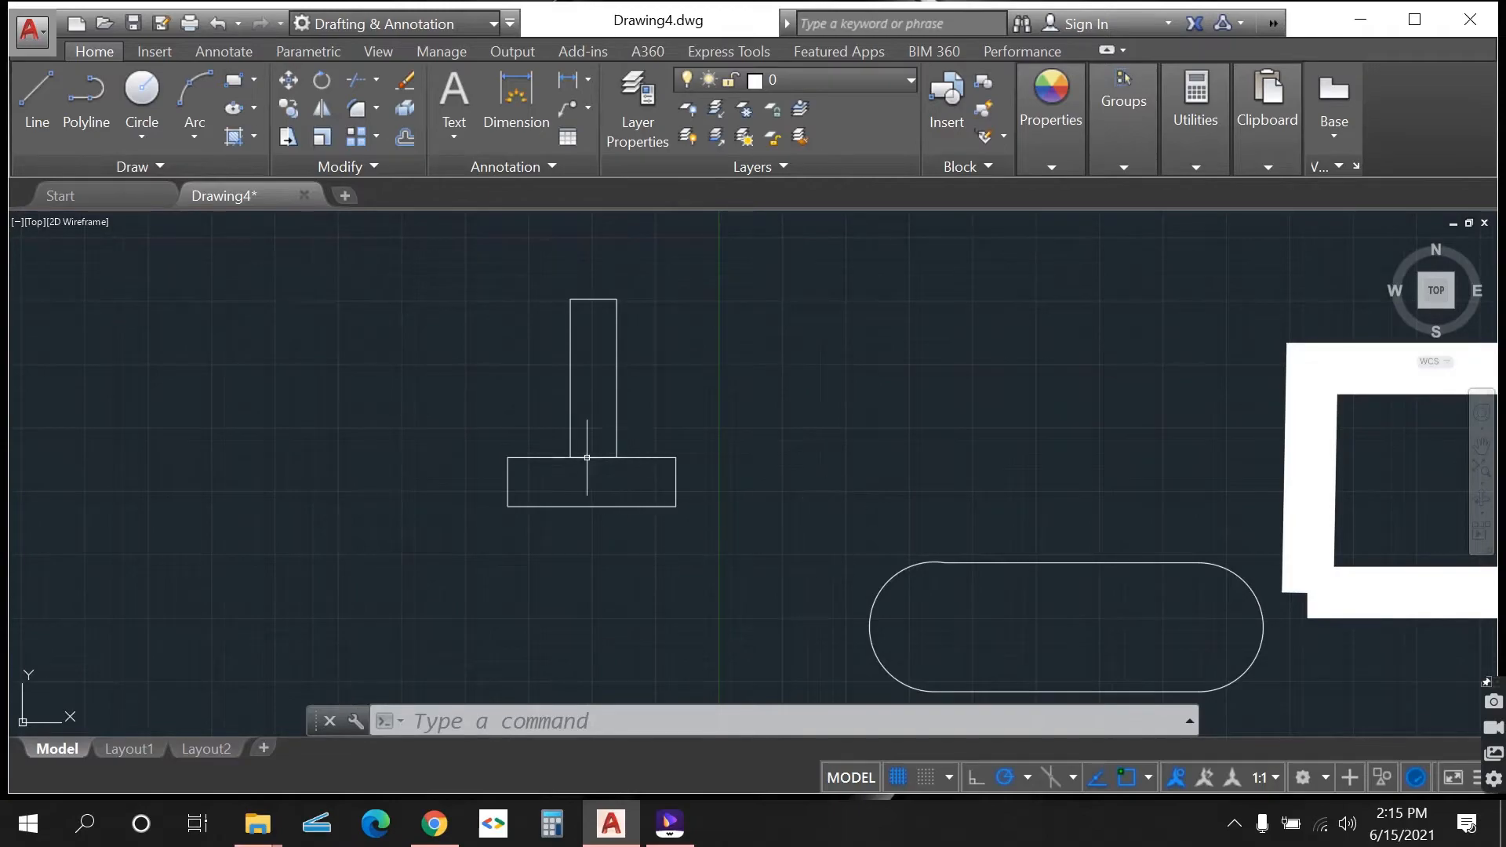
{"action": "scroll", "coordinate": [578, 455], "scroll_direction": "up", "scroll_amount": 4}
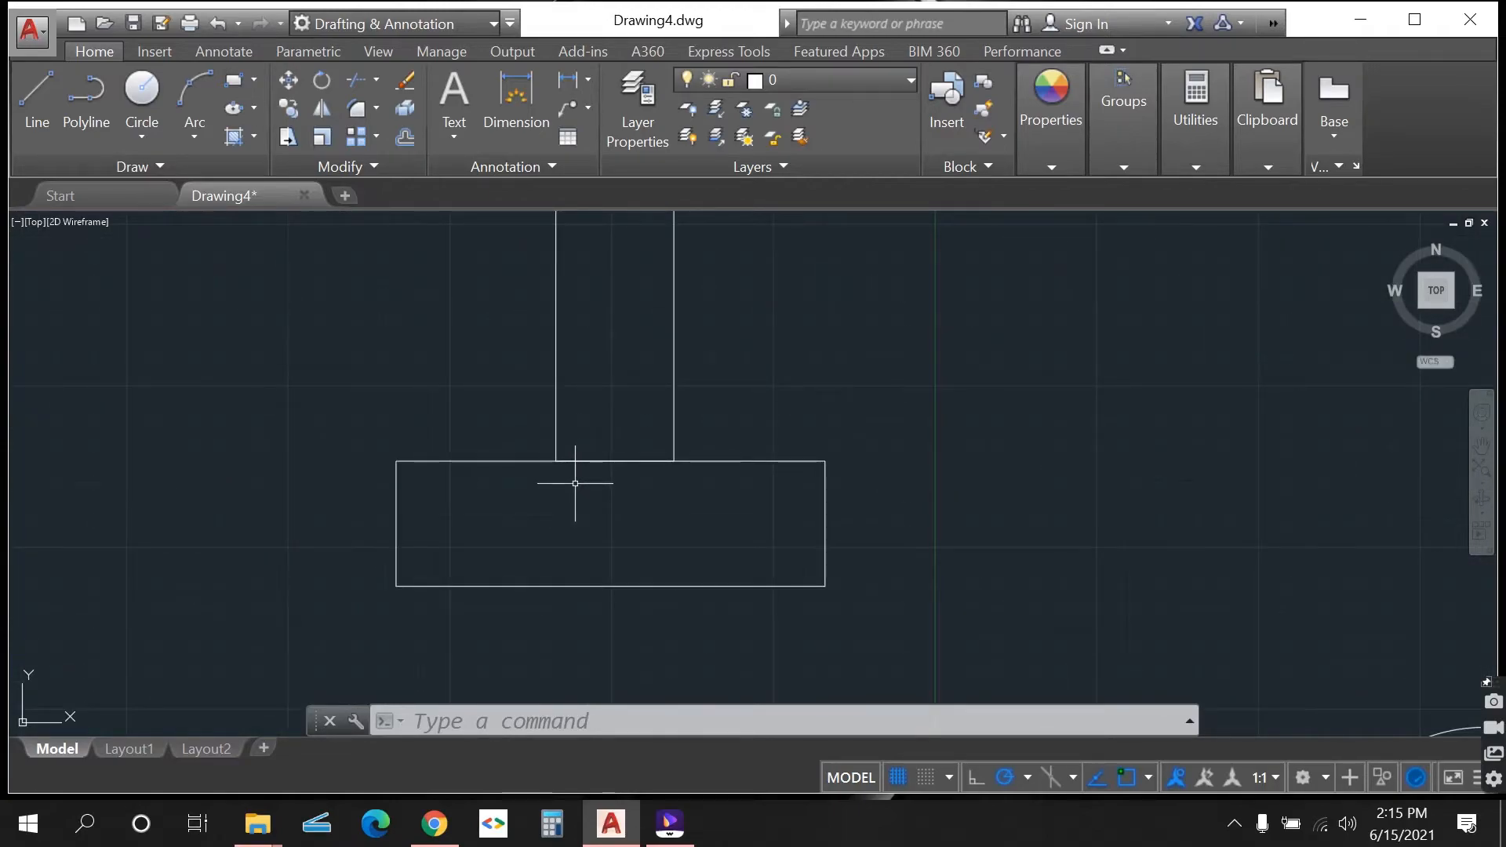
{"action": "scroll", "coordinate": [575, 483], "scroll_direction": "down", "scroll_amount": 2}
{"action": "scroll", "coordinate": [691, 265], "scroll_direction": "up", "scroll_amount": 2}
{"action": "scroll", "coordinate": [524, 337], "scroll_direction": "down", "scroll_amount": 2}
{"action": "scroll", "coordinate": [526, 535], "scroll_direction": "up", "scroll_amount": 2}
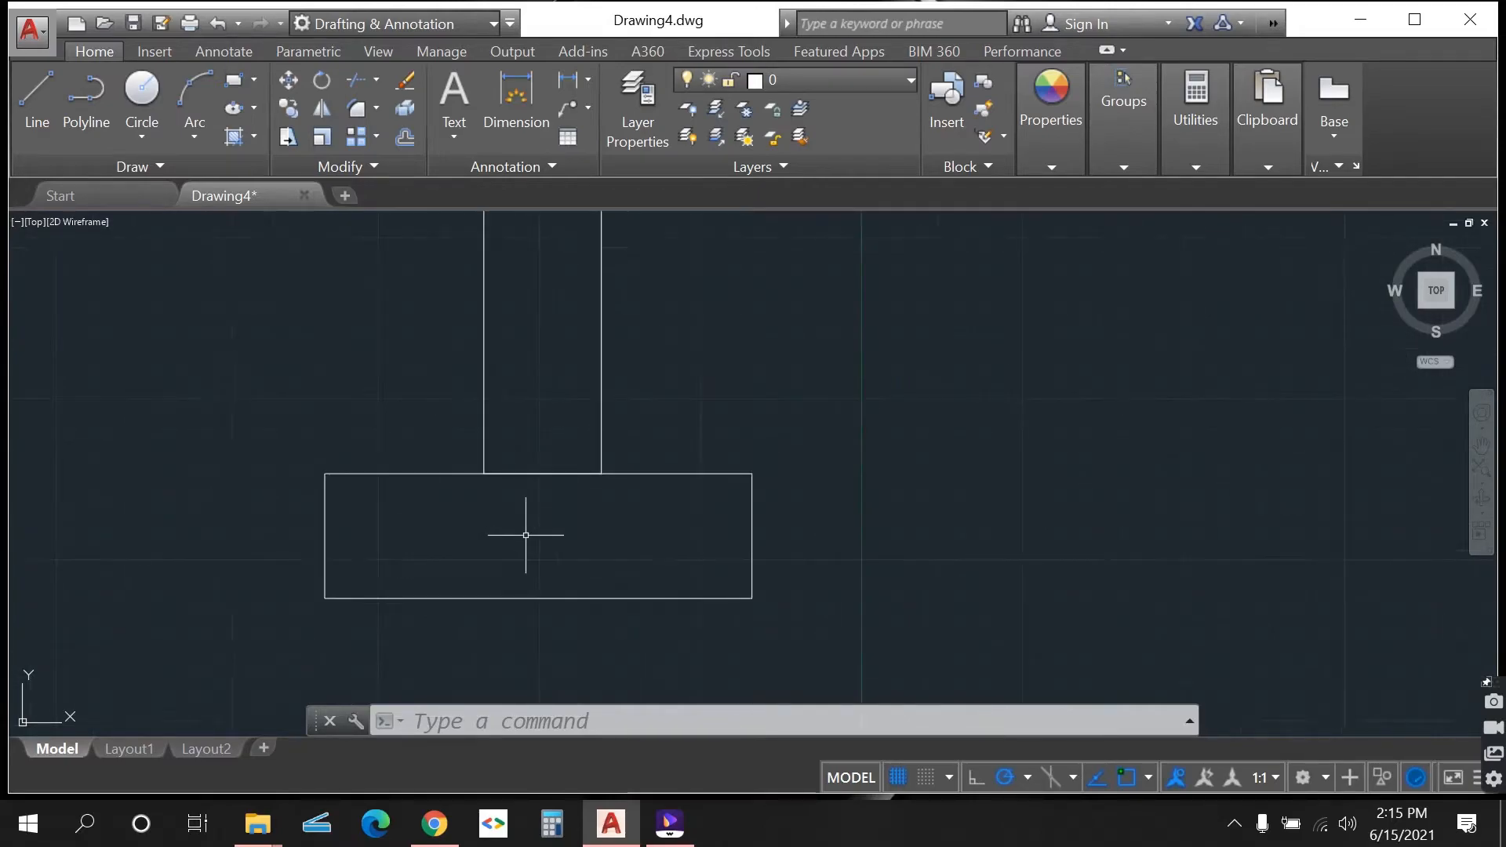
- Start a hatch with the AR-CONC pattern and apply it inside the horizontal base rectangle
{"action": "left_click", "coordinate": [253, 139]}
{"action": "left_click", "coordinate": [224, 184]}
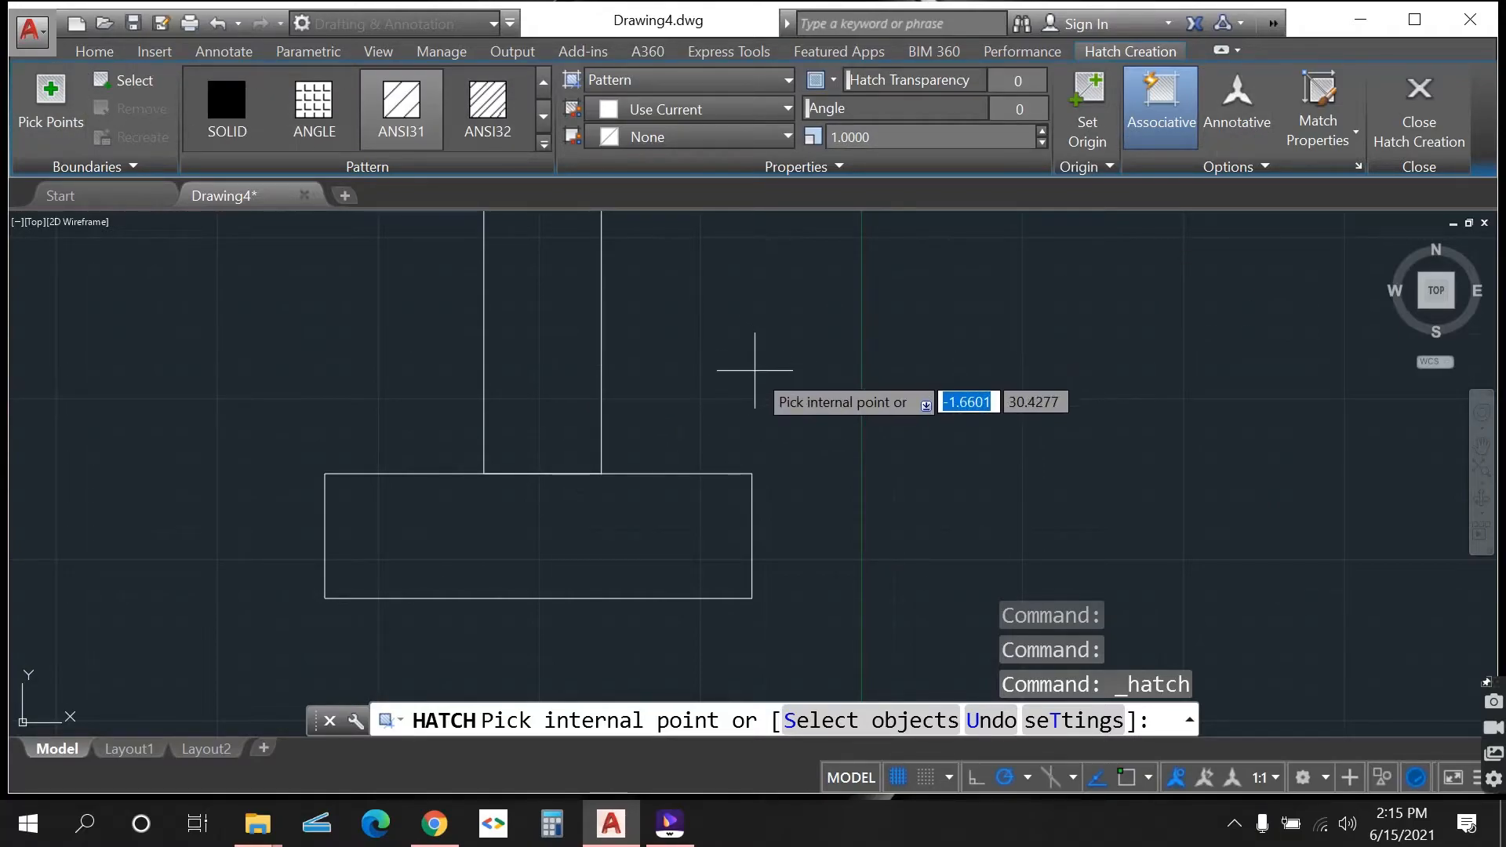
{"action": "left_click", "coordinate": [544, 144]}
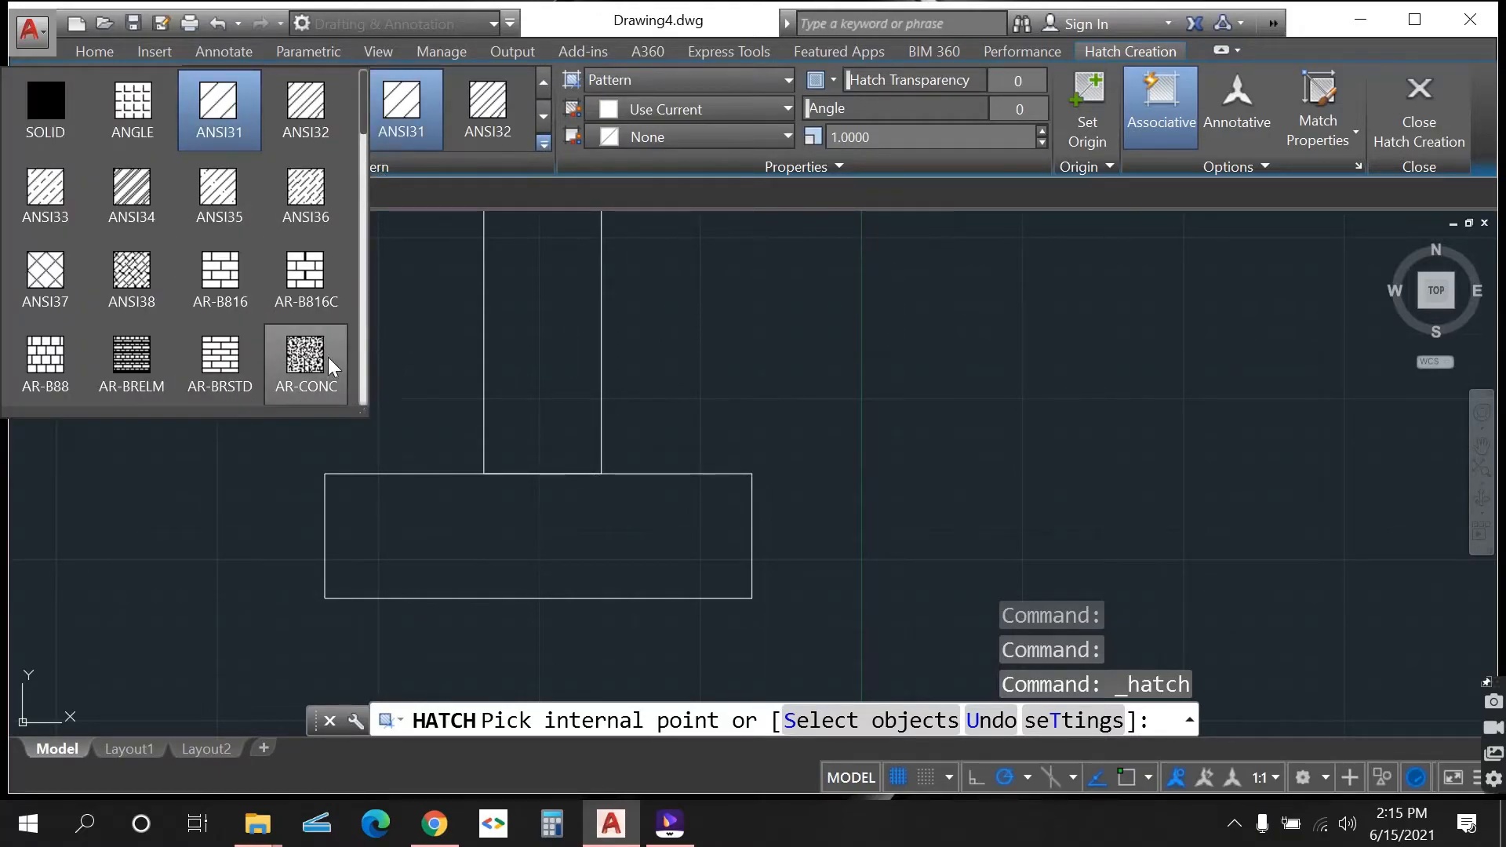
{"action": "scroll", "coordinate": [311, 346], "scroll_direction": "down", "scroll_amount": 2}
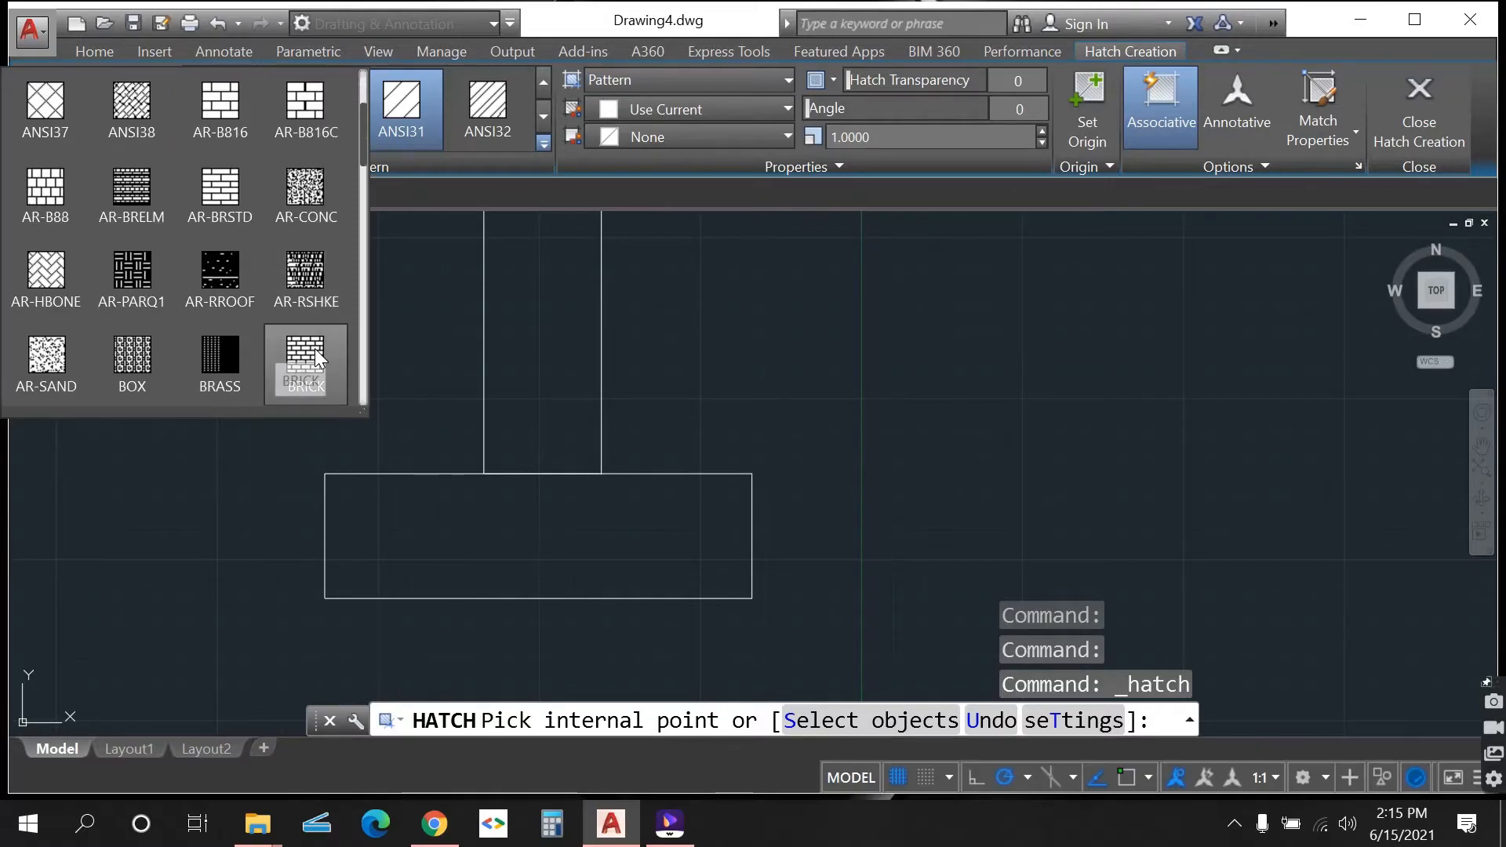
{"action": "scroll", "coordinate": [317, 347], "scroll_direction": "up", "scroll_amount": 2}
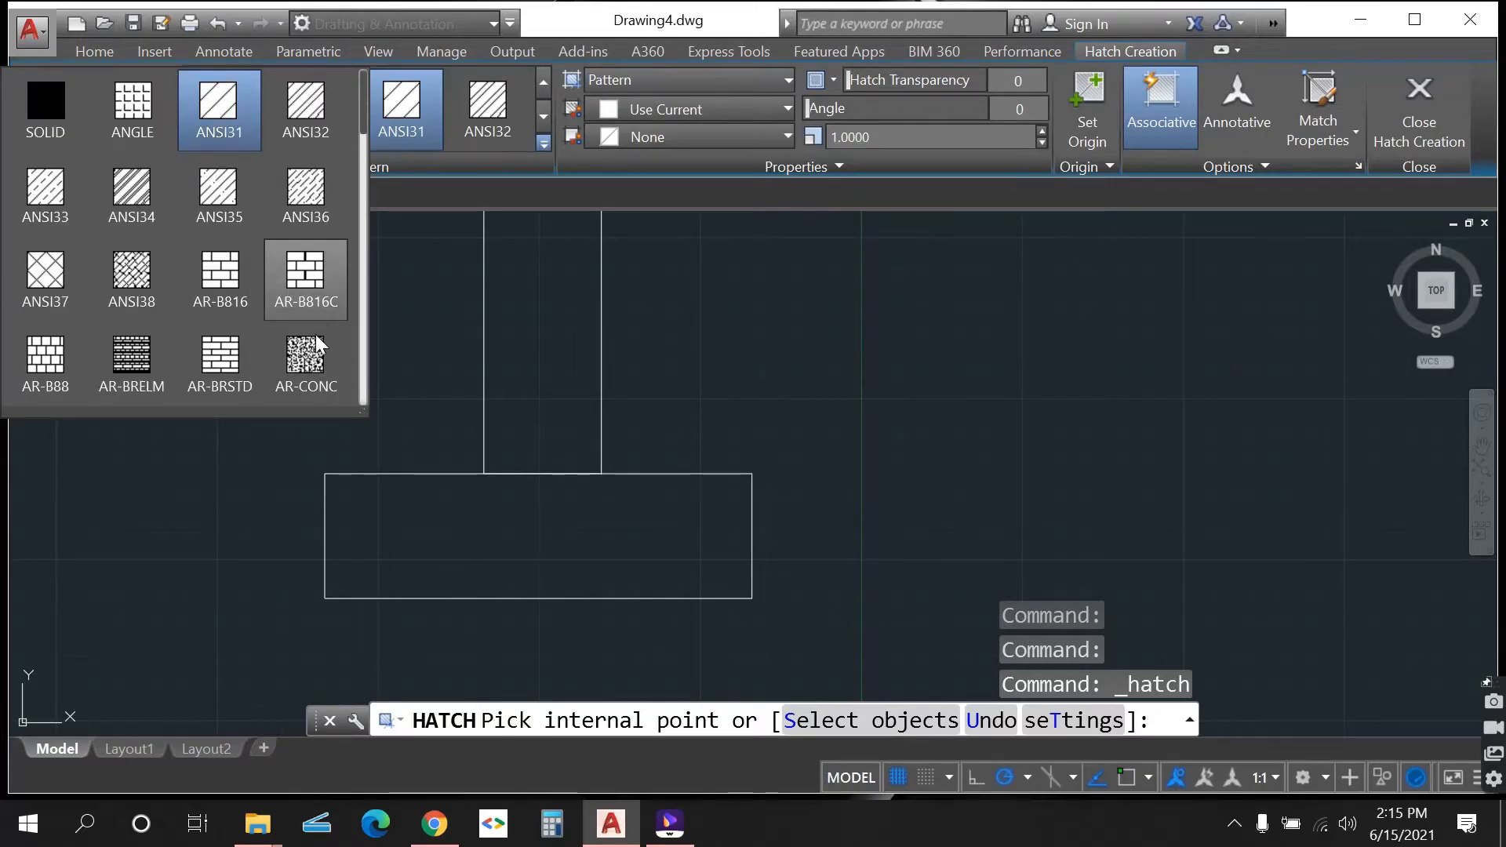
{"action": "left_click", "coordinate": [310, 361]}
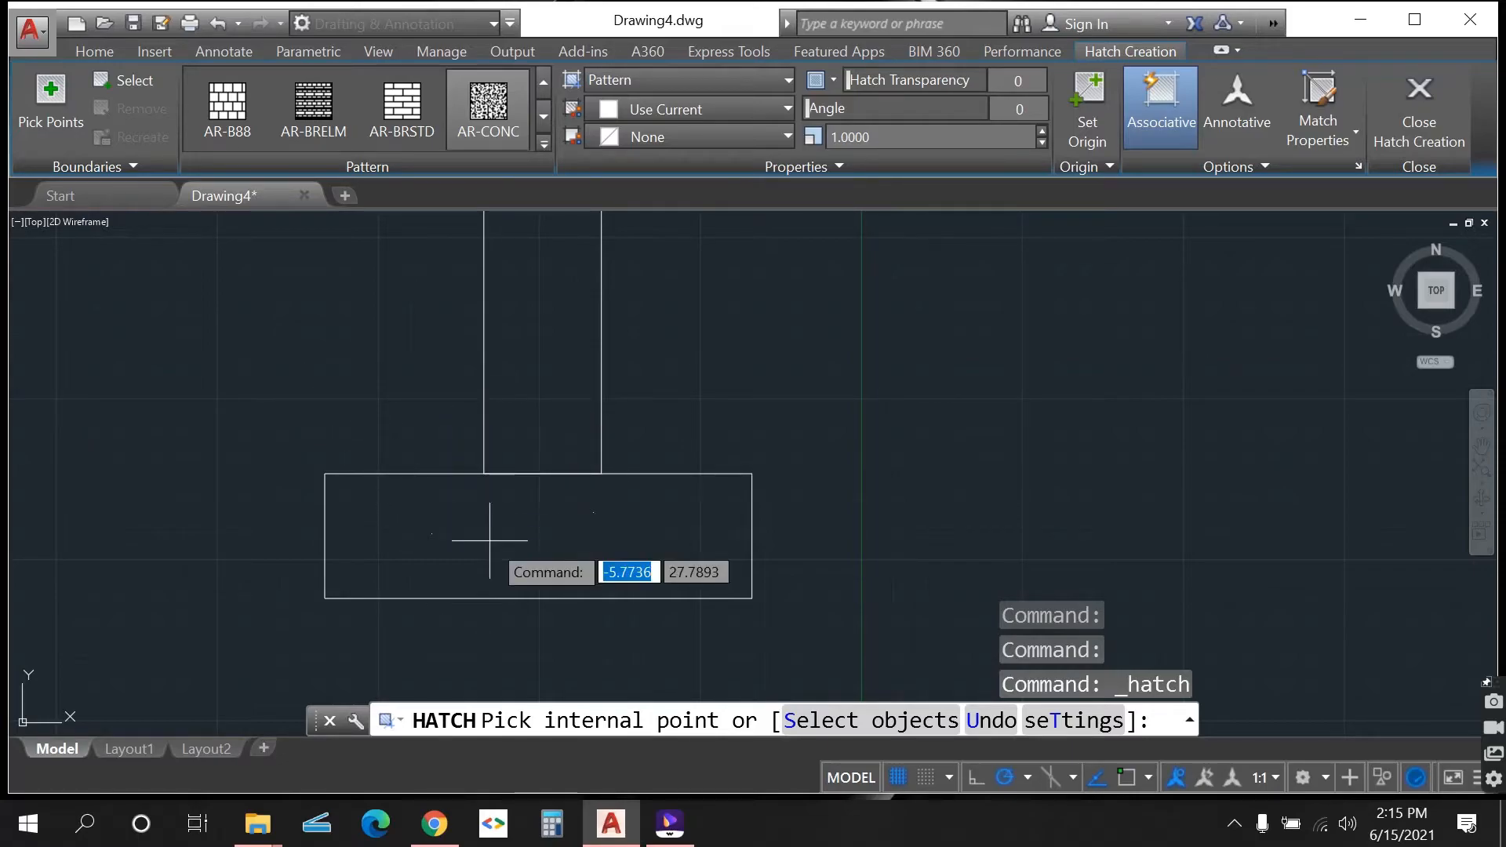
{"action": "left_click", "coordinate": [491, 540]}
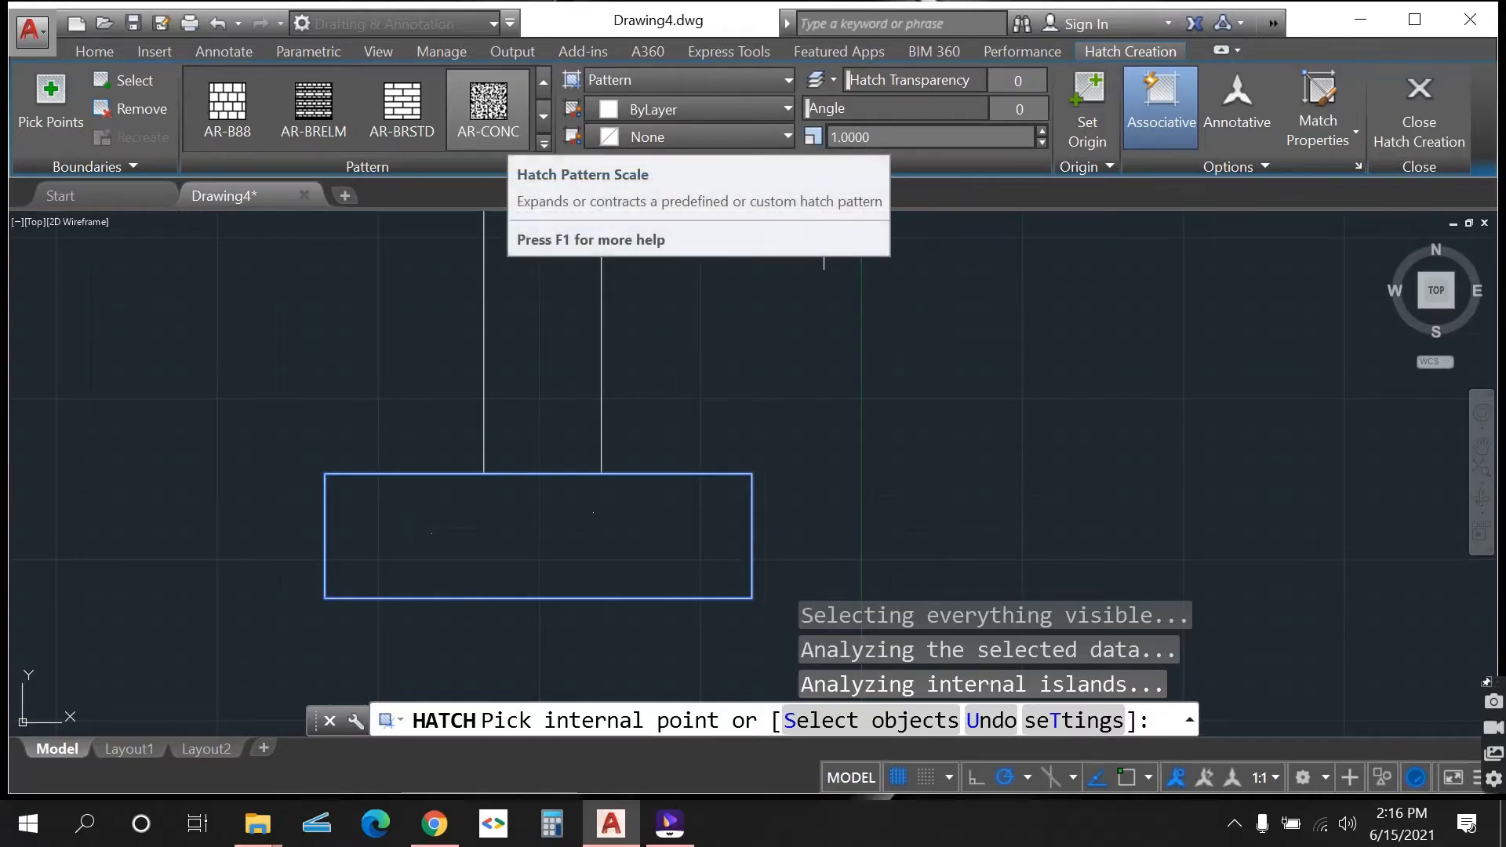
- Set the base rectangle's hatch pattern scale to 0.1 and finish the hatch
{"action": "left_click", "coordinate": [851, 138]}
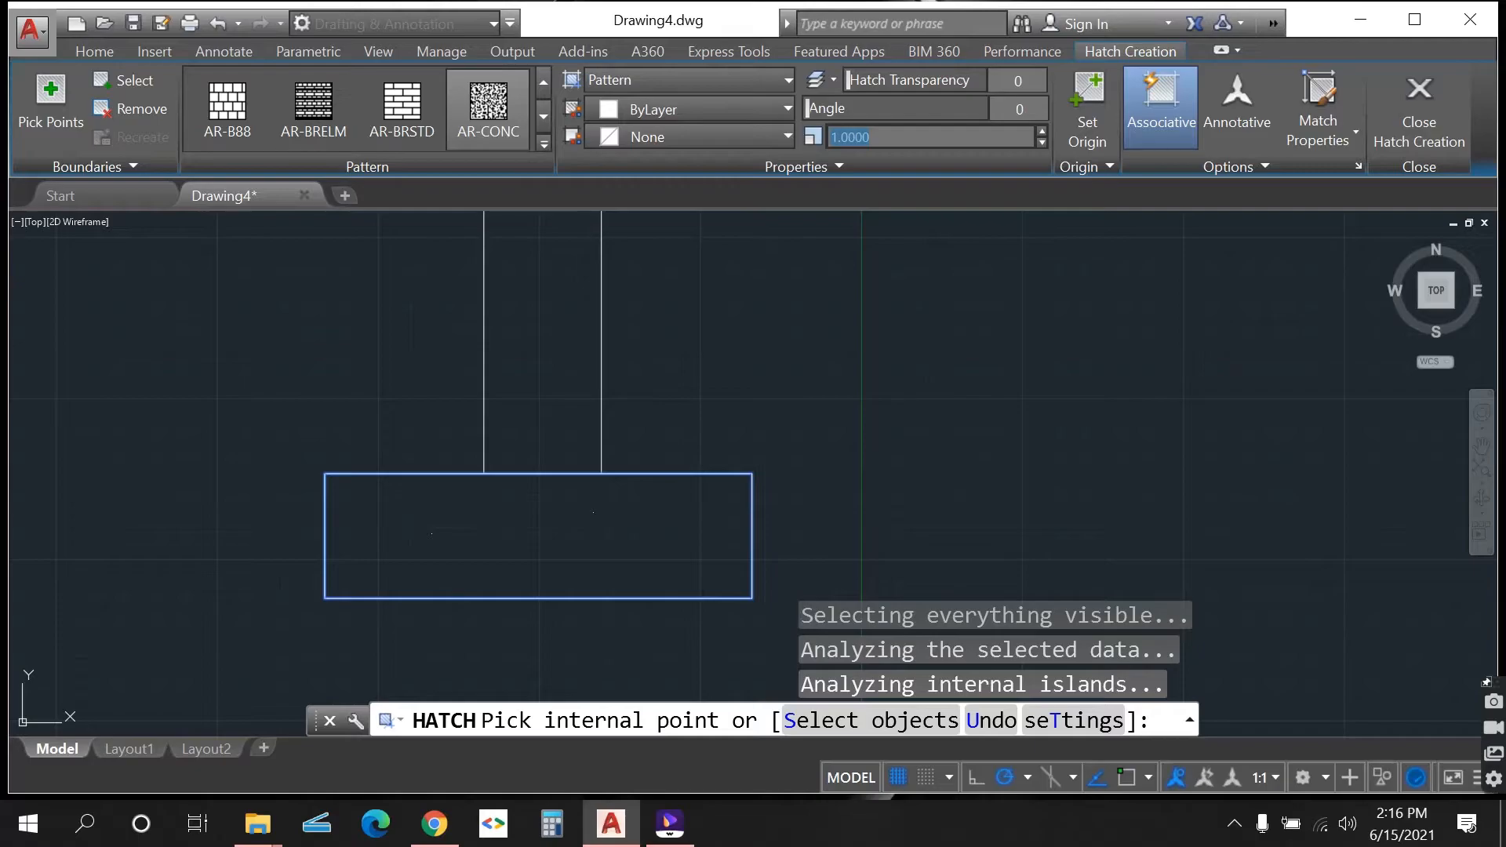
{"action": "type", "text": ".1"}
{"action": "key", "text": "Return"}
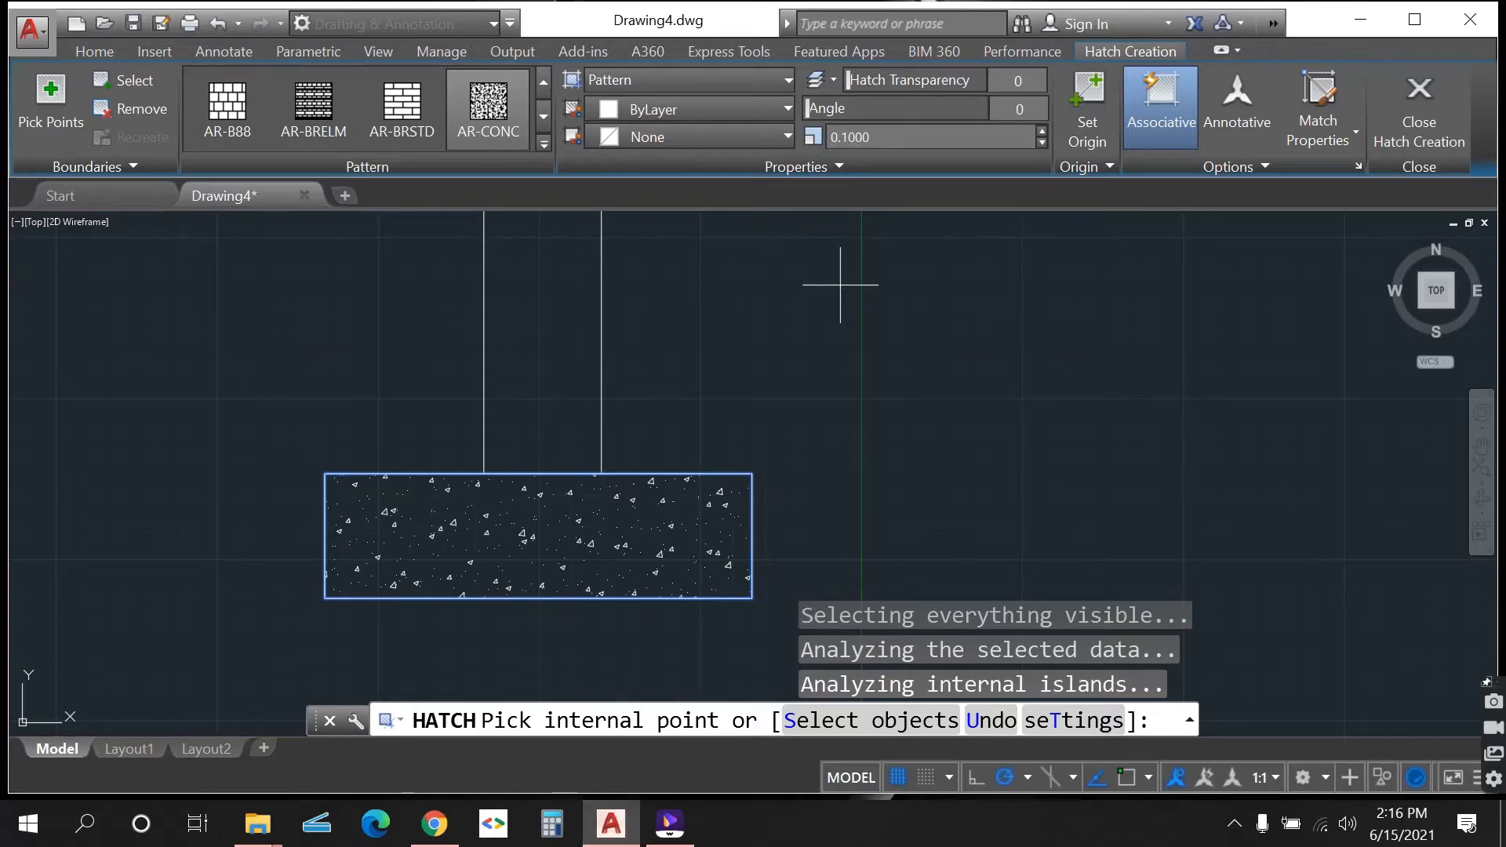
{"action": "key", "text": "Return"}
- Examine the concrete hatch in the base rectangle at close range and from farther away
{"action": "scroll", "coordinate": [759, 519], "scroll_direction": "down", "scroll_amount": 4}
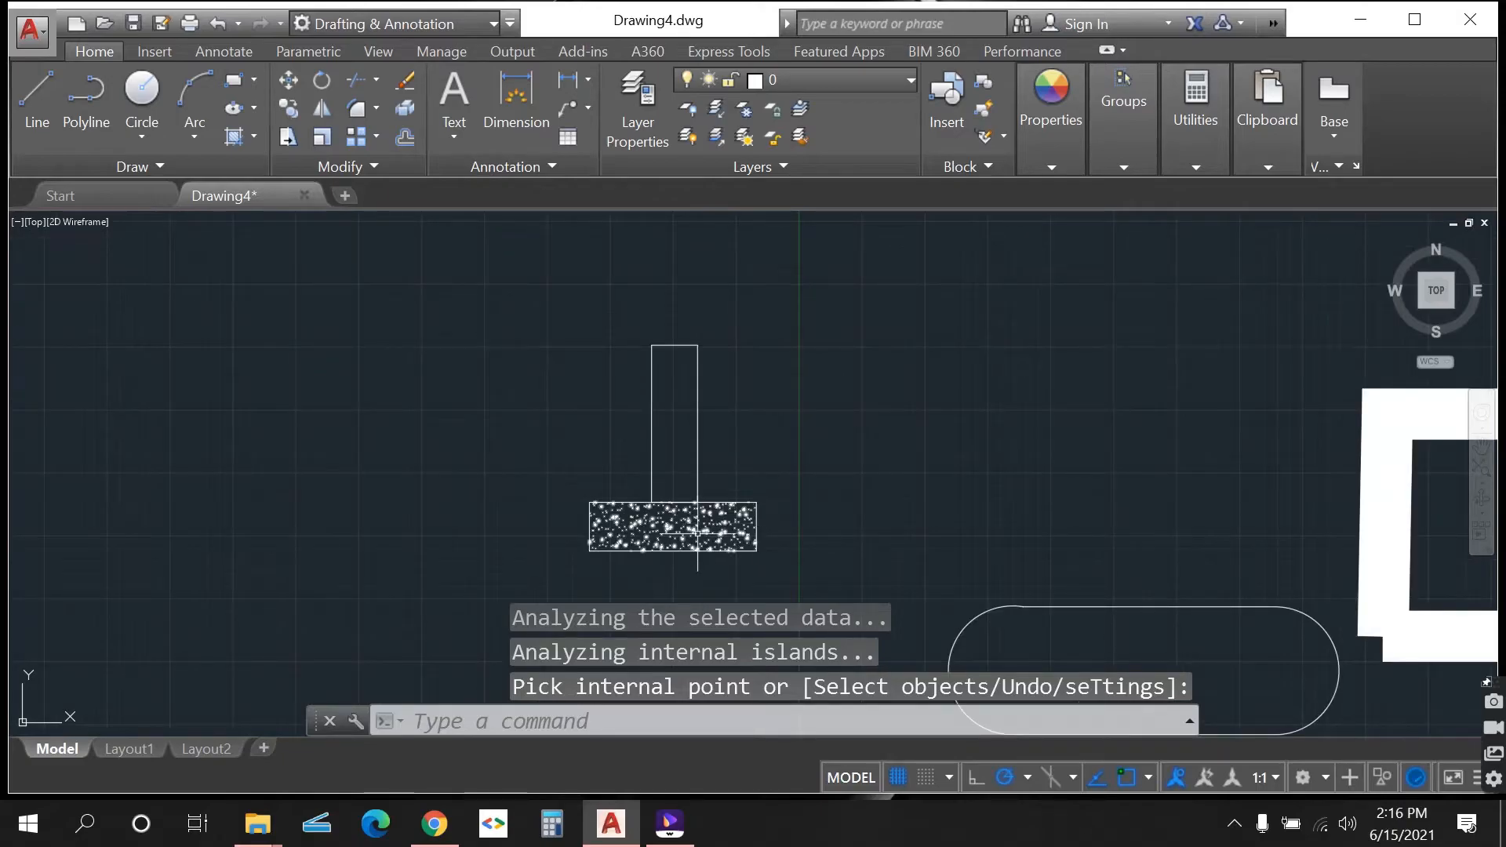
{"action": "scroll", "coordinate": [662, 534], "scroll_direction": "up", "scroll_amount": 8}
{"action": "scroll", "coordinate": [714, 492], "scroll_direction": "up", "scroll_amount": 3}
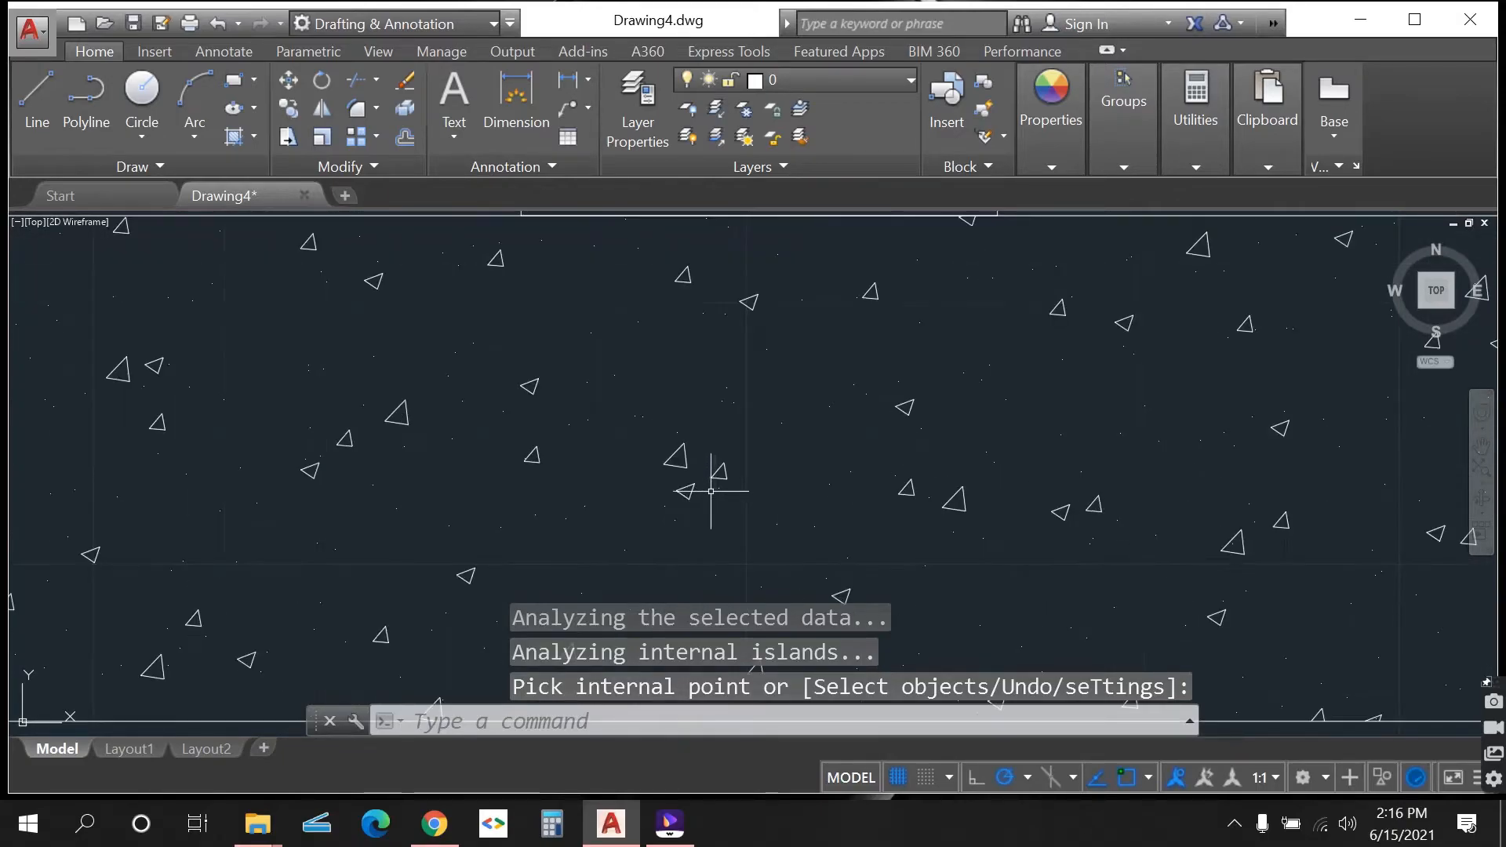
{"action": "scroll", "coordinate": [676, 479], "scroll_direction": "down", "scroll_amount": 6}
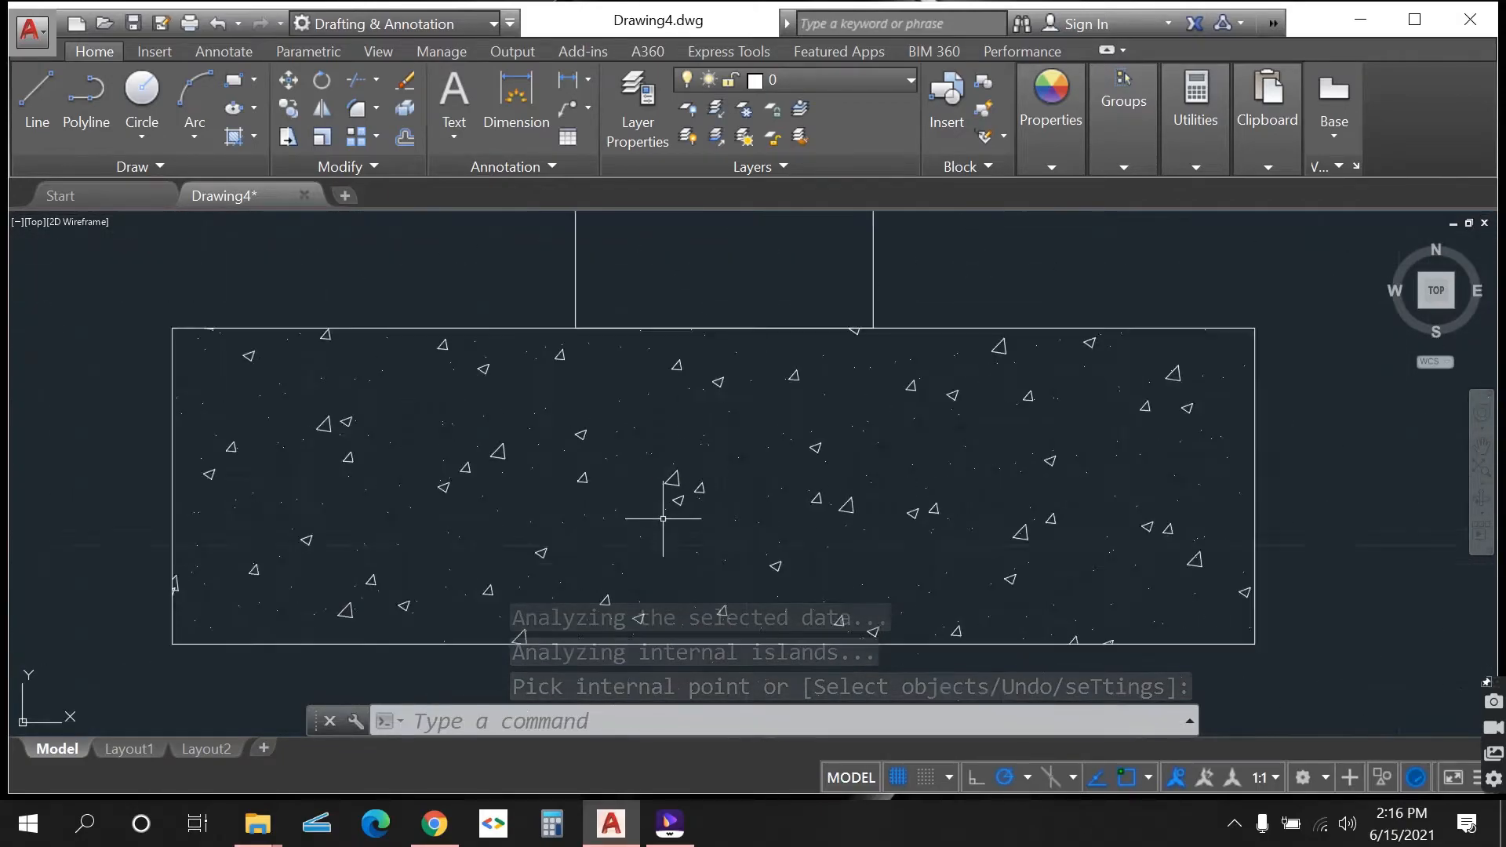
{"action": "scroll", "coordinate": [687, 514], "scroll_direction": "up", "scroll_amount": 2}
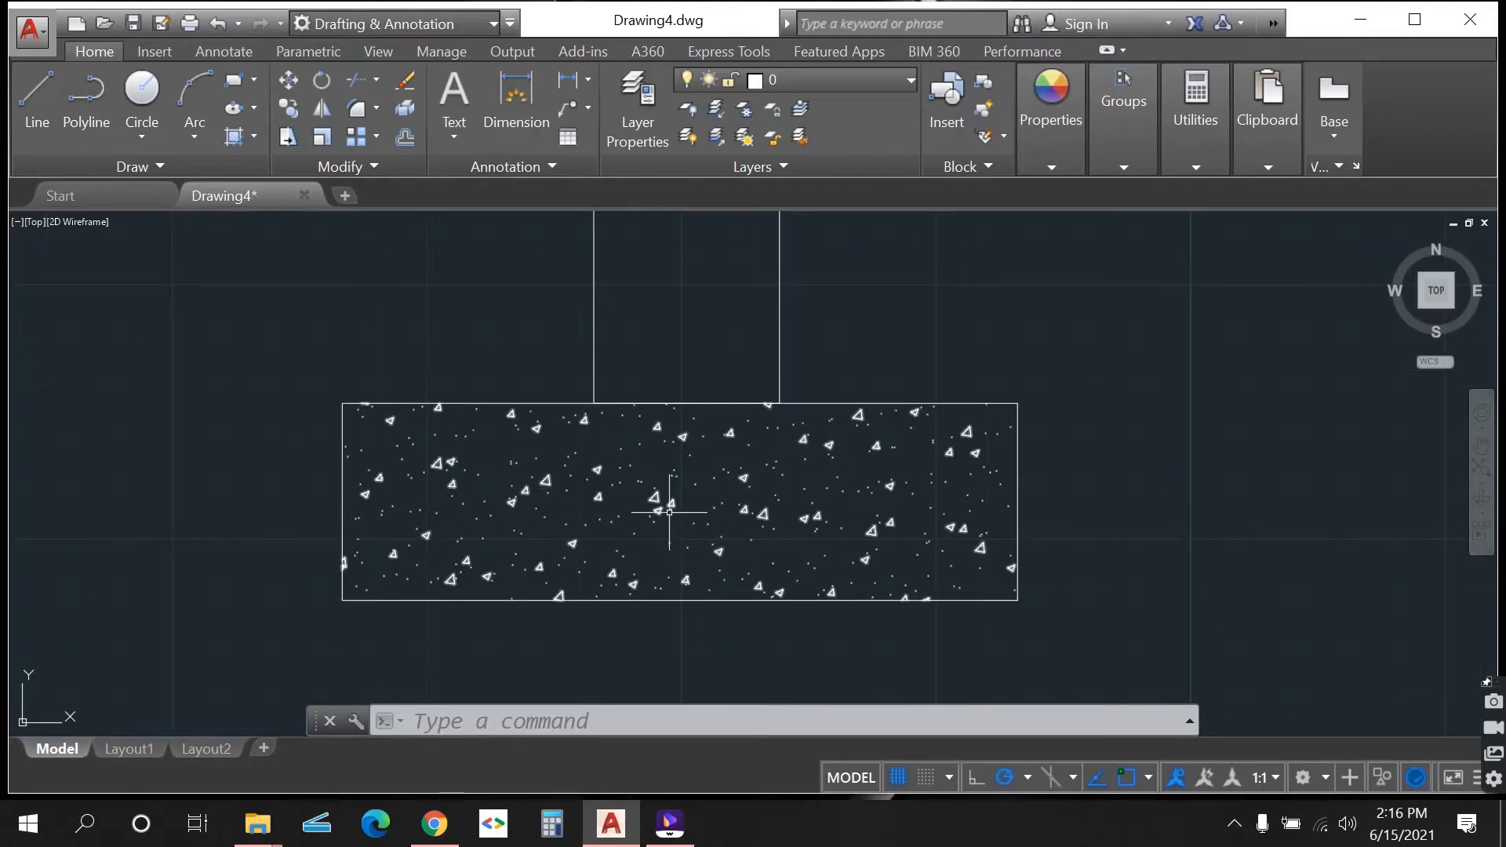
{"action": "scroll", "coordinate": [642, 612], "scroll_direction": "down", "scroll_amount": 4}
{"action": "scroll", "coordinate": [730, 384], "scroll_direction": "up", "scroll_amount": 2}
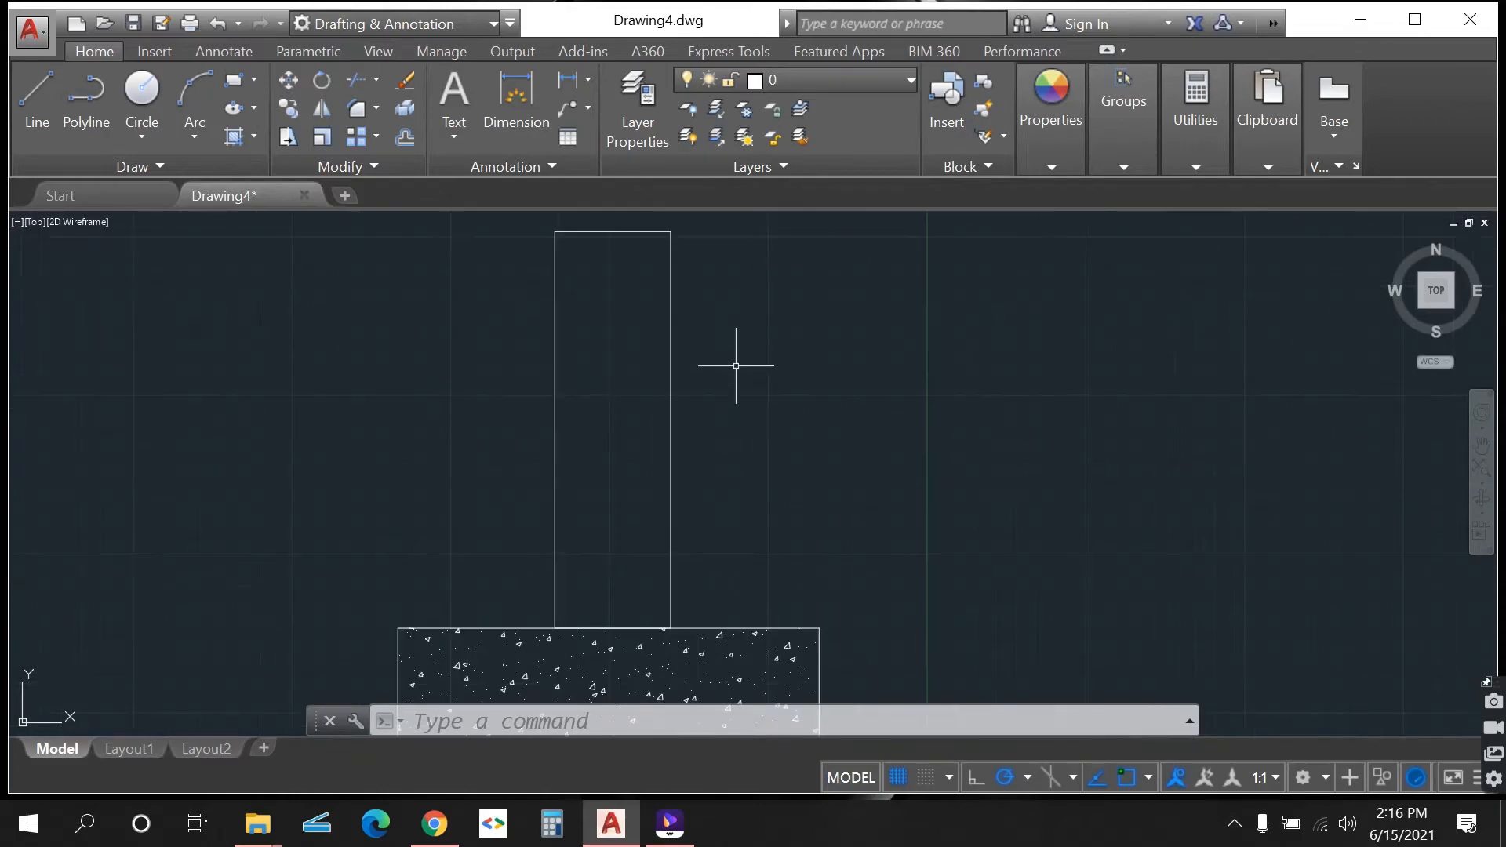
- Start a hatch with the ANSI31 pattern and apply it inside the upright rectangle
{"action": "left_click", "coordinate": [254, 136]}
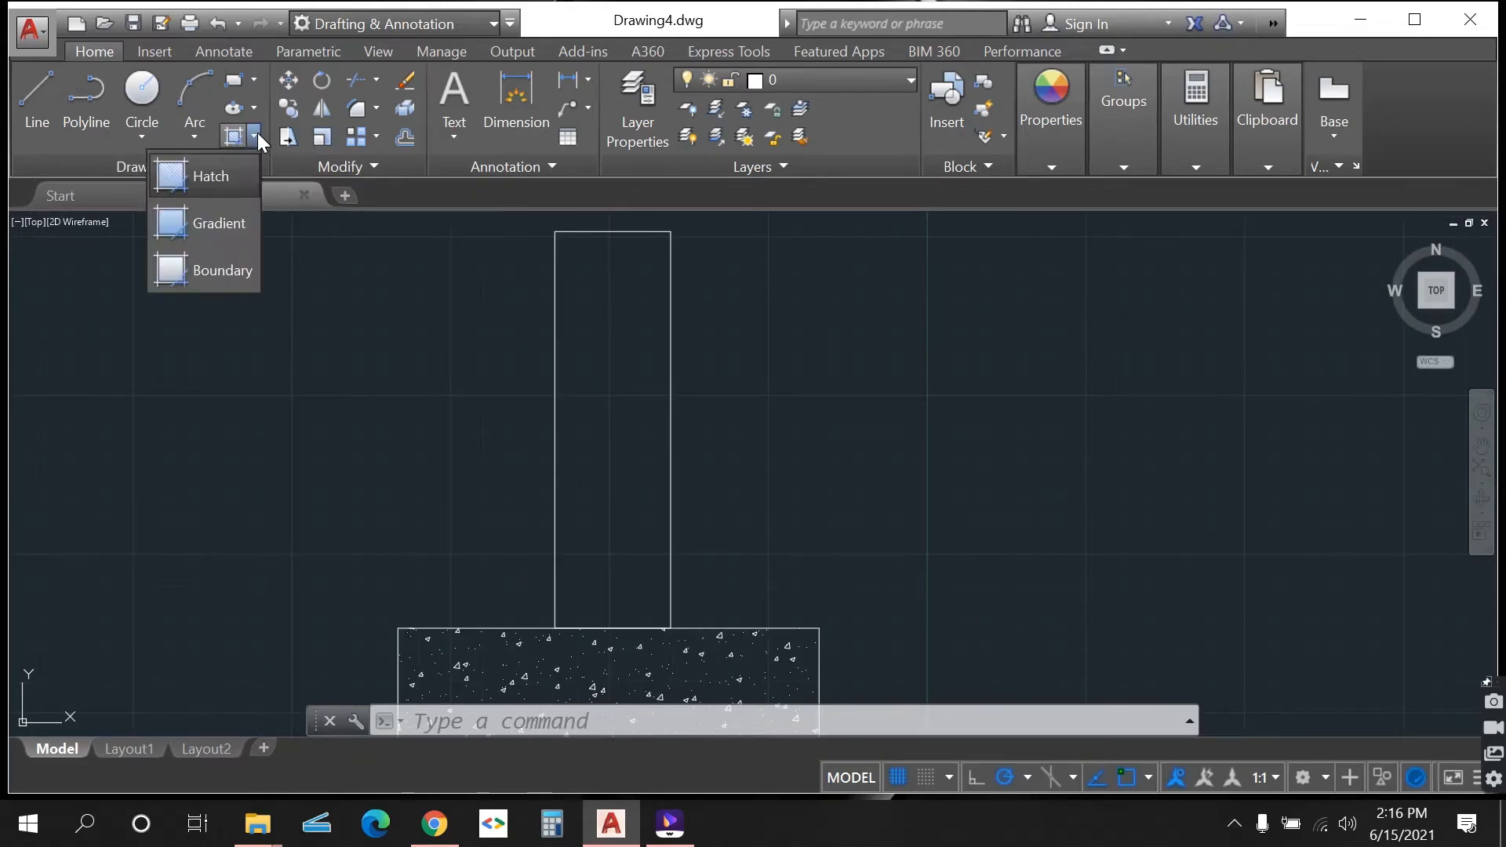
{"action": "left_click", "coordinate": [231, 176]}
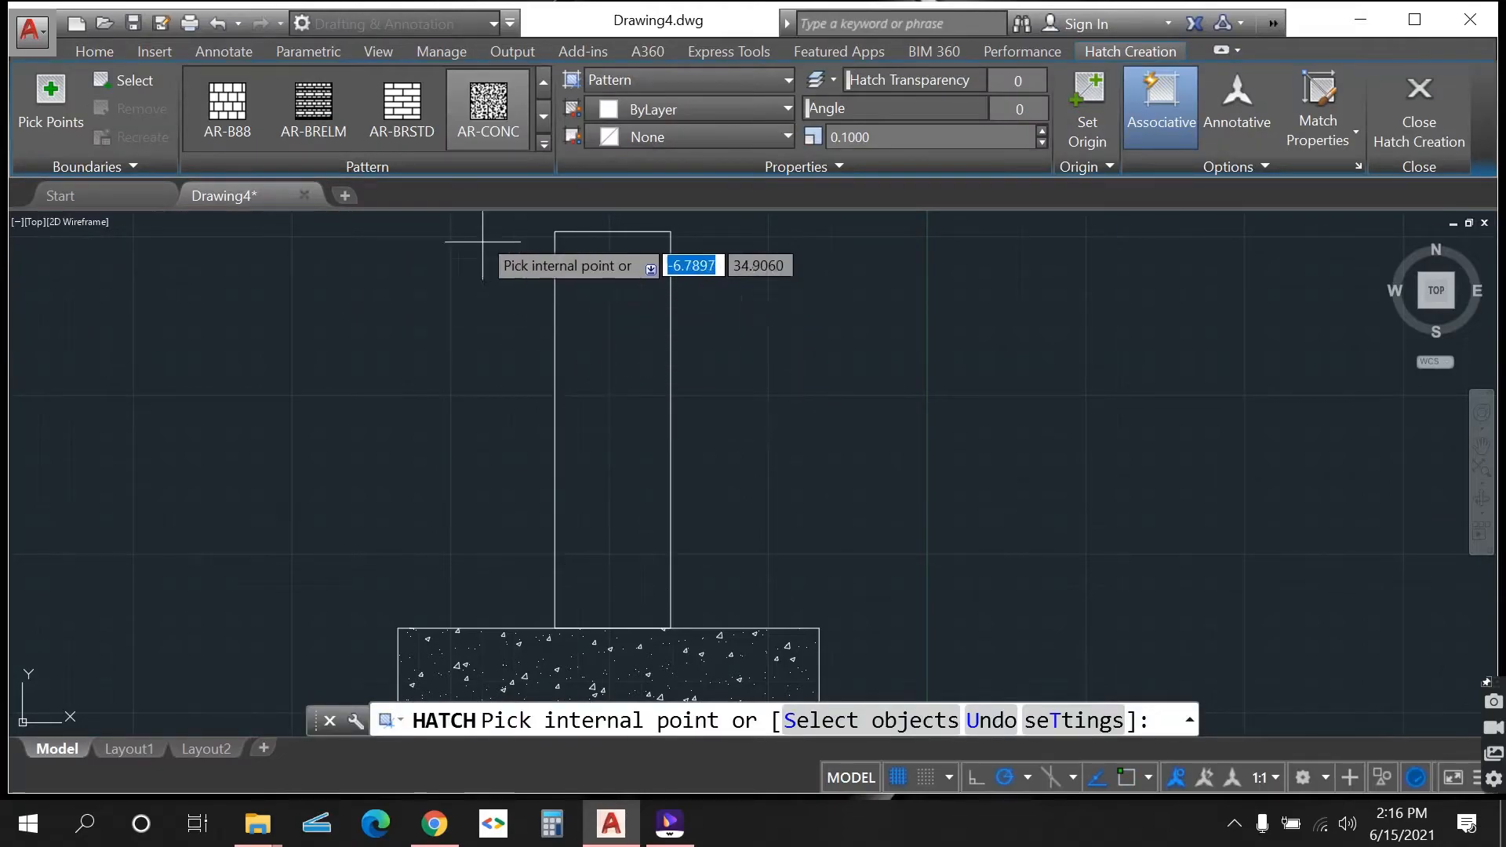
{"action": "left_click", "coordinate": [542, 143]}
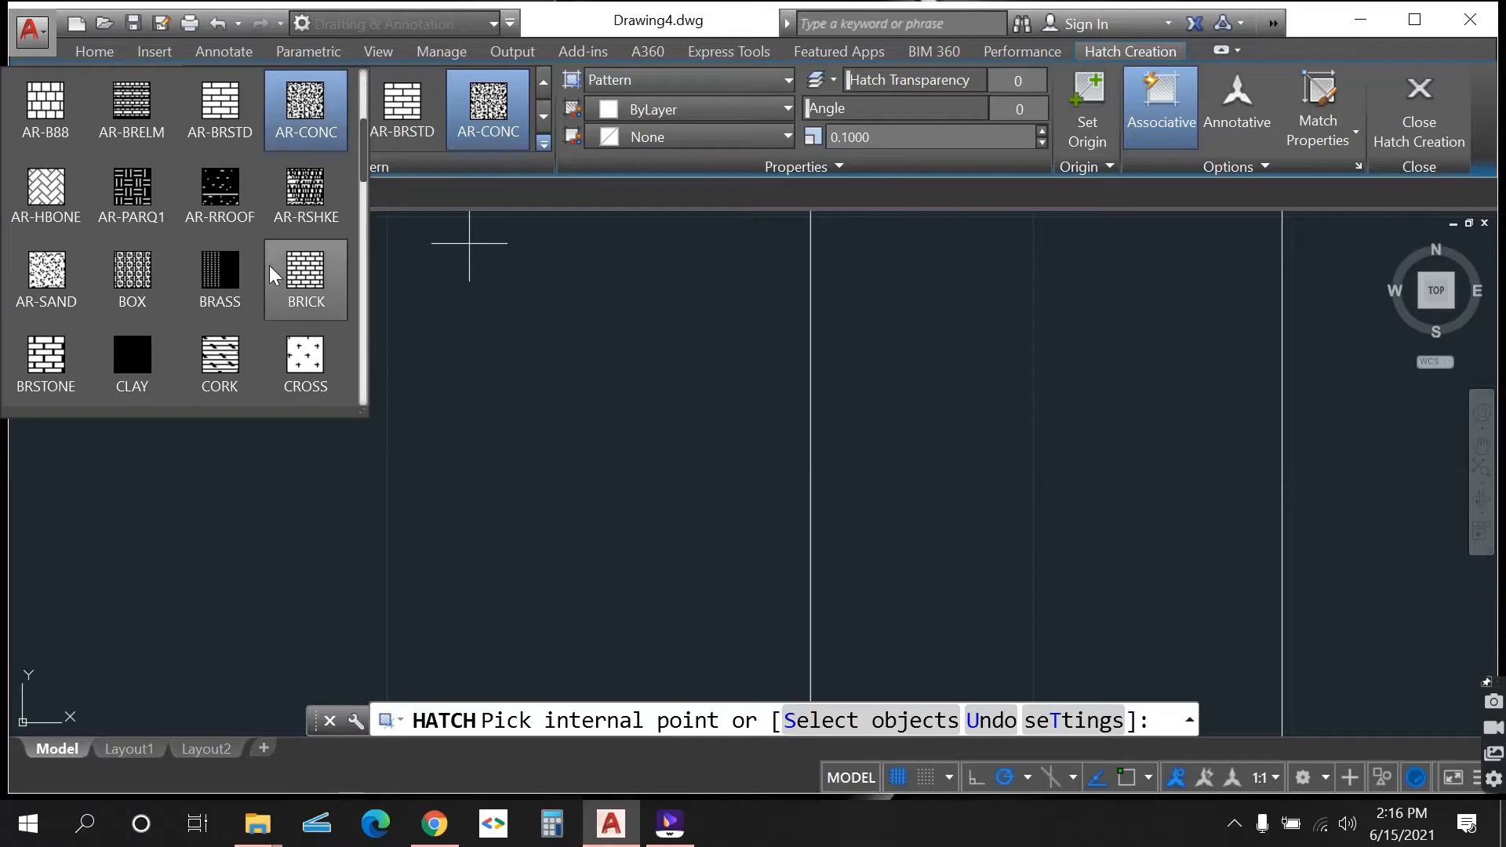
{"action": "scroll", "coordinate": [299, 267], "scroll_direction": "down", "scroll_amount": 2}
{"action": "scroll", "coordinate": [300, 139], "scroll_direction": "up", "scroll_amount": 3}
{"action": "scroll", "coordinate": [301, 138], "scroll_direction": "up", "scroll_amount": 2}
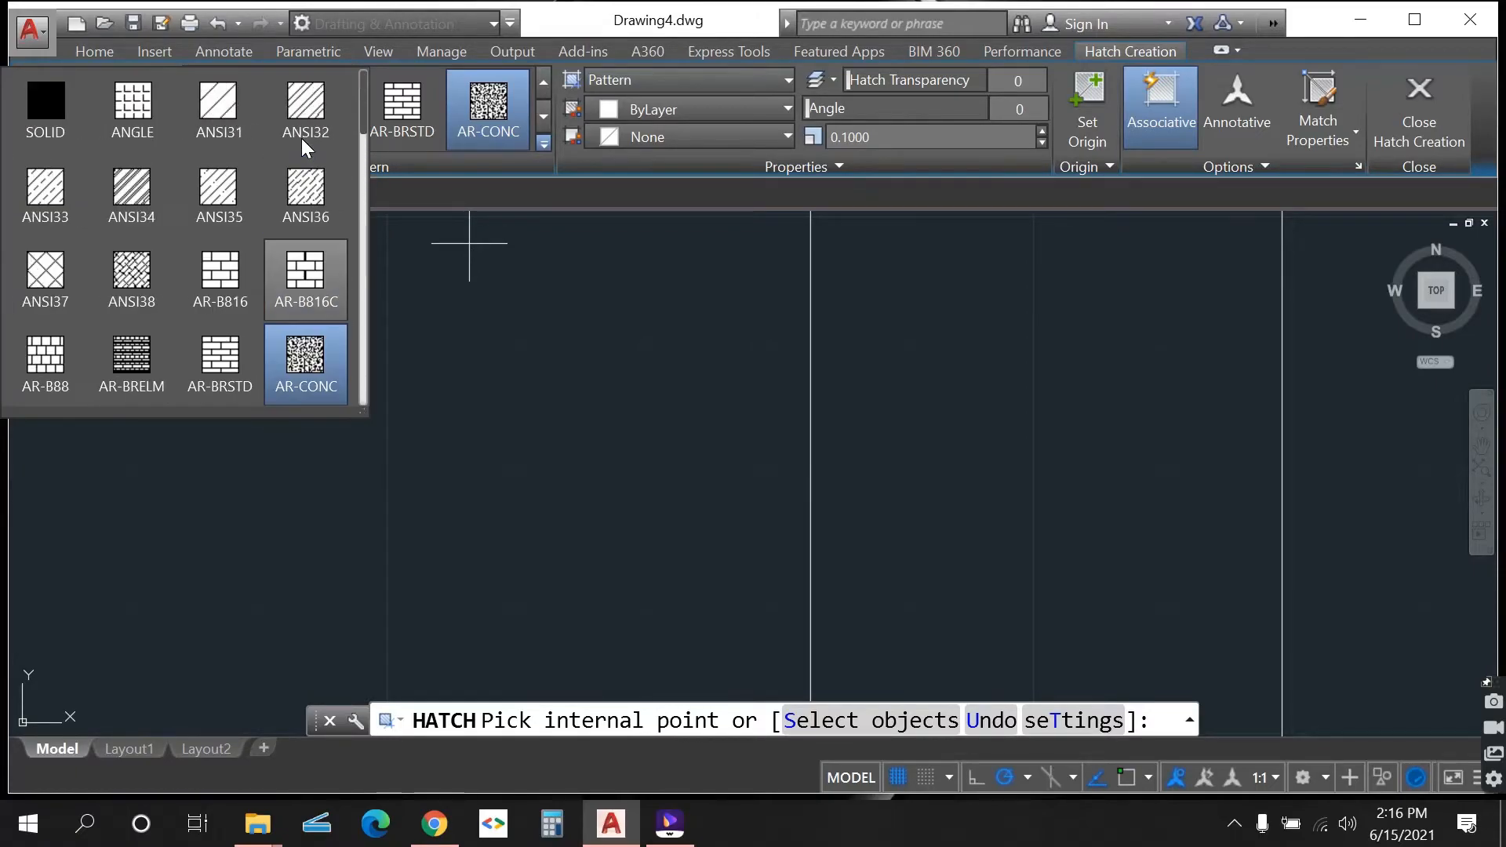
{"action": "left_click", "coordinate": [240, 106]}
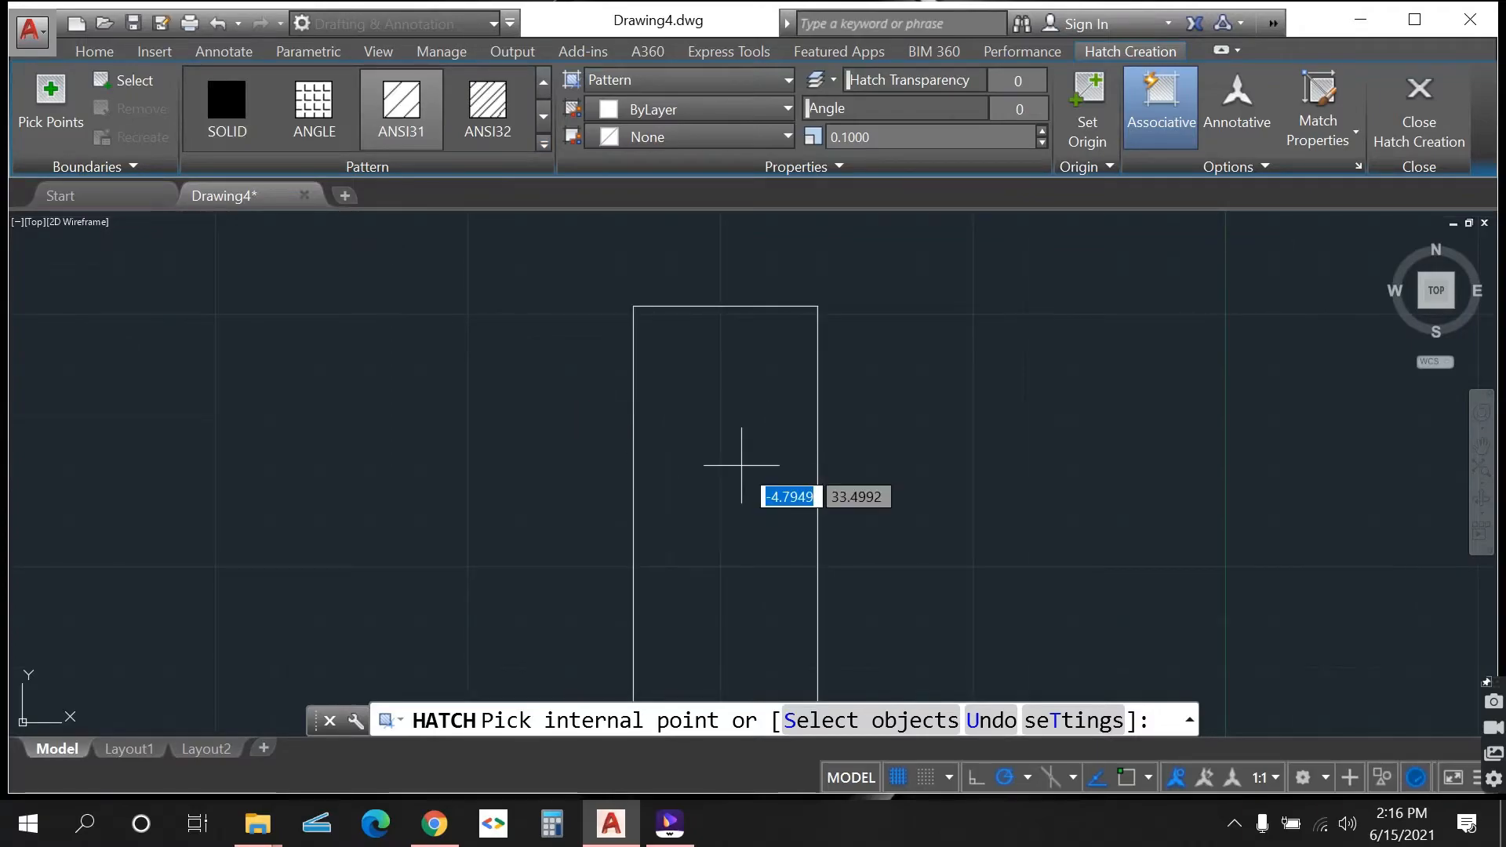
{"action": "left_click", "coordinate": [734, 468]}
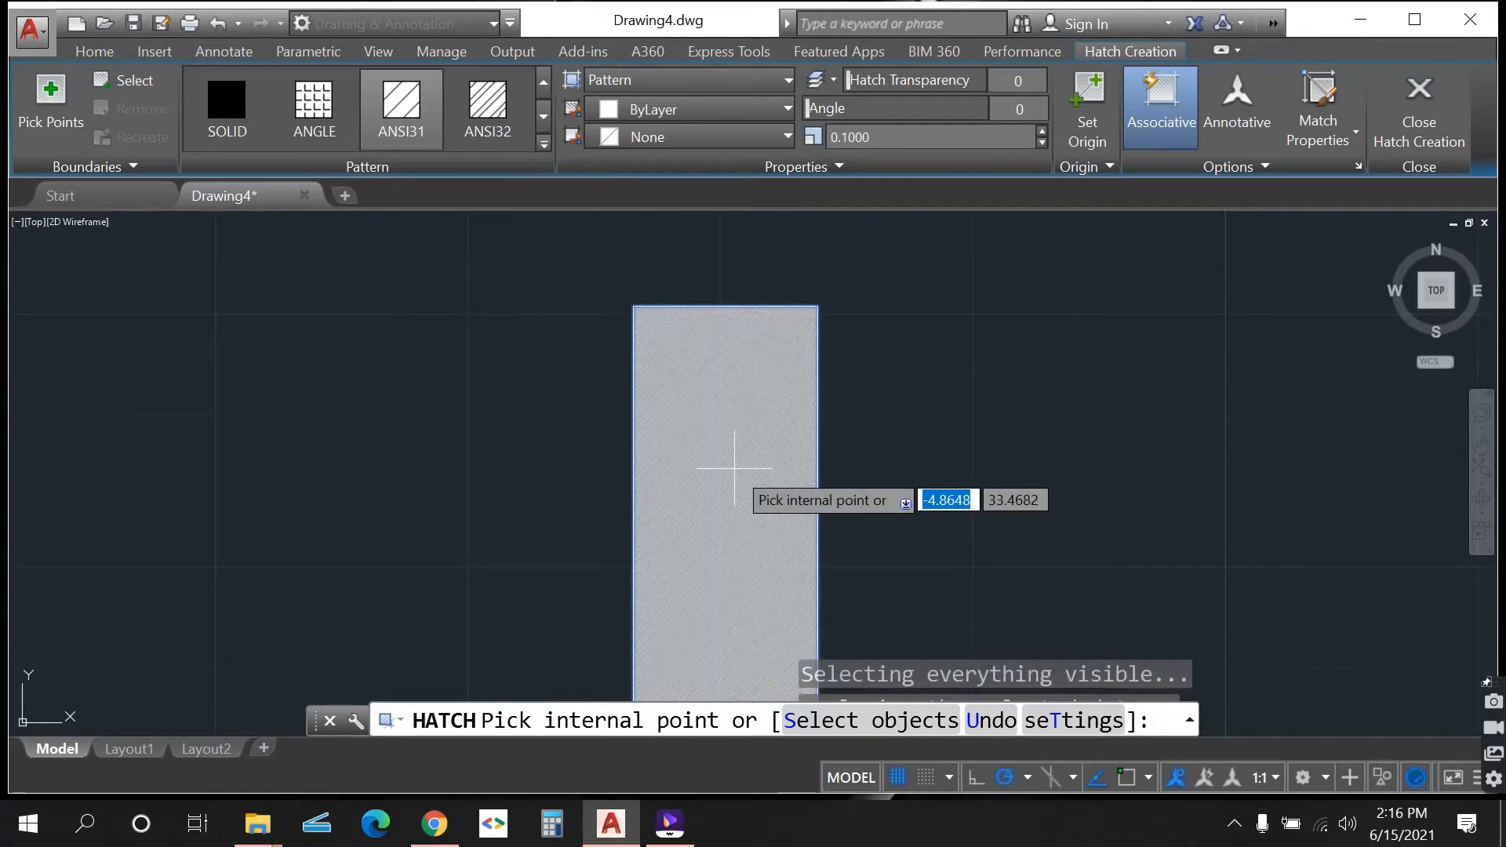
- Set the upright rectangle's hatch pattern scale to 1 and finish the hatch
{"action": "scroll", "coordinate": [714, 463], "scroll_direction": "down", "scroll_amount": 3}
{"action": "scroll", "coordinate": [716, 471], "scroll_direction": "up", "scroll_amount": 10}
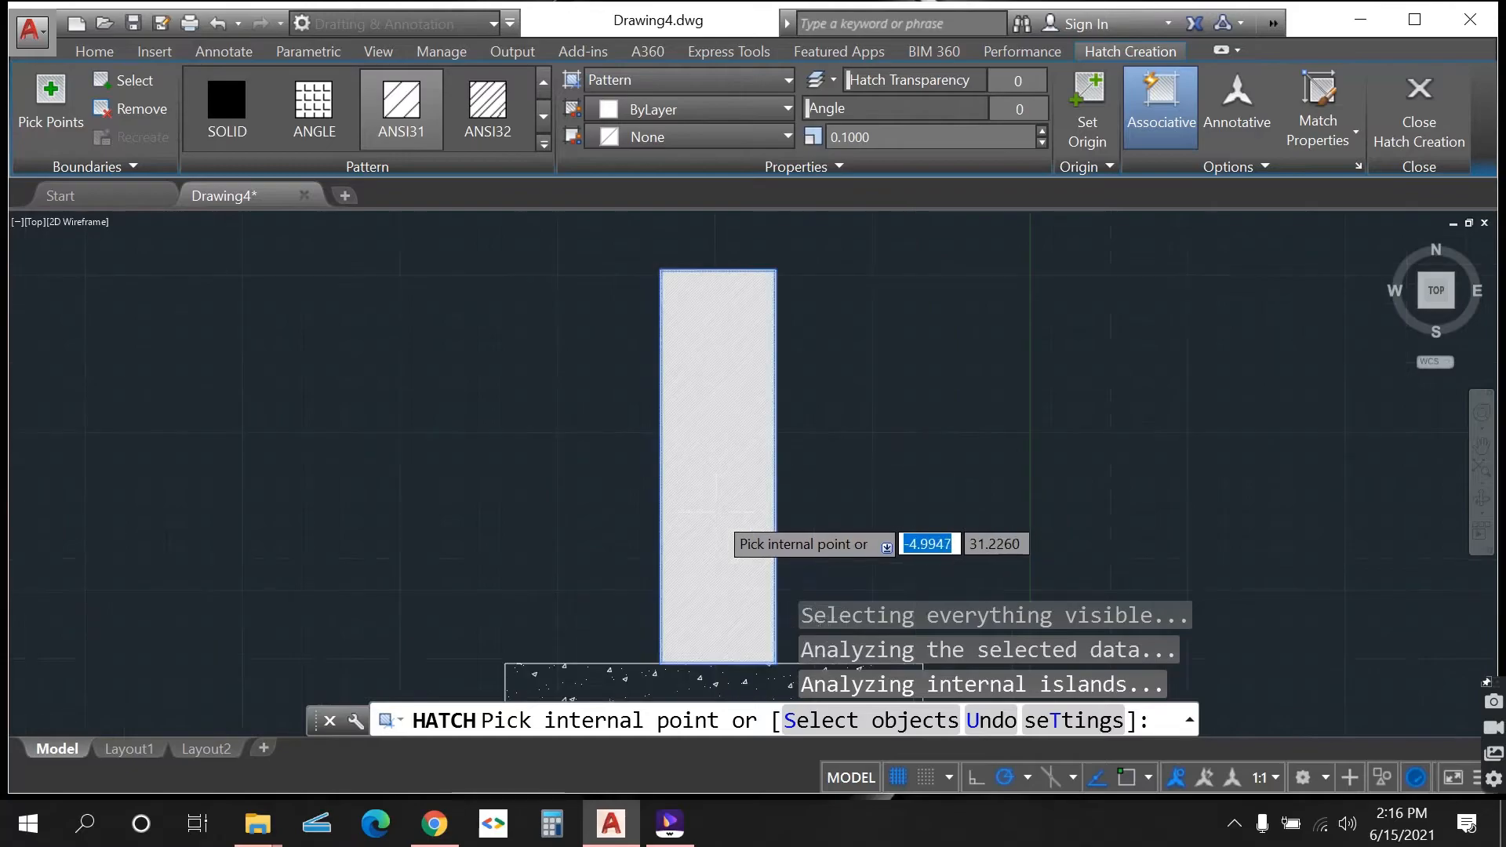
{"action": "scroll", "coordinate": [716, 512], "scroll_direction": "down", "scroll_amount": 4}
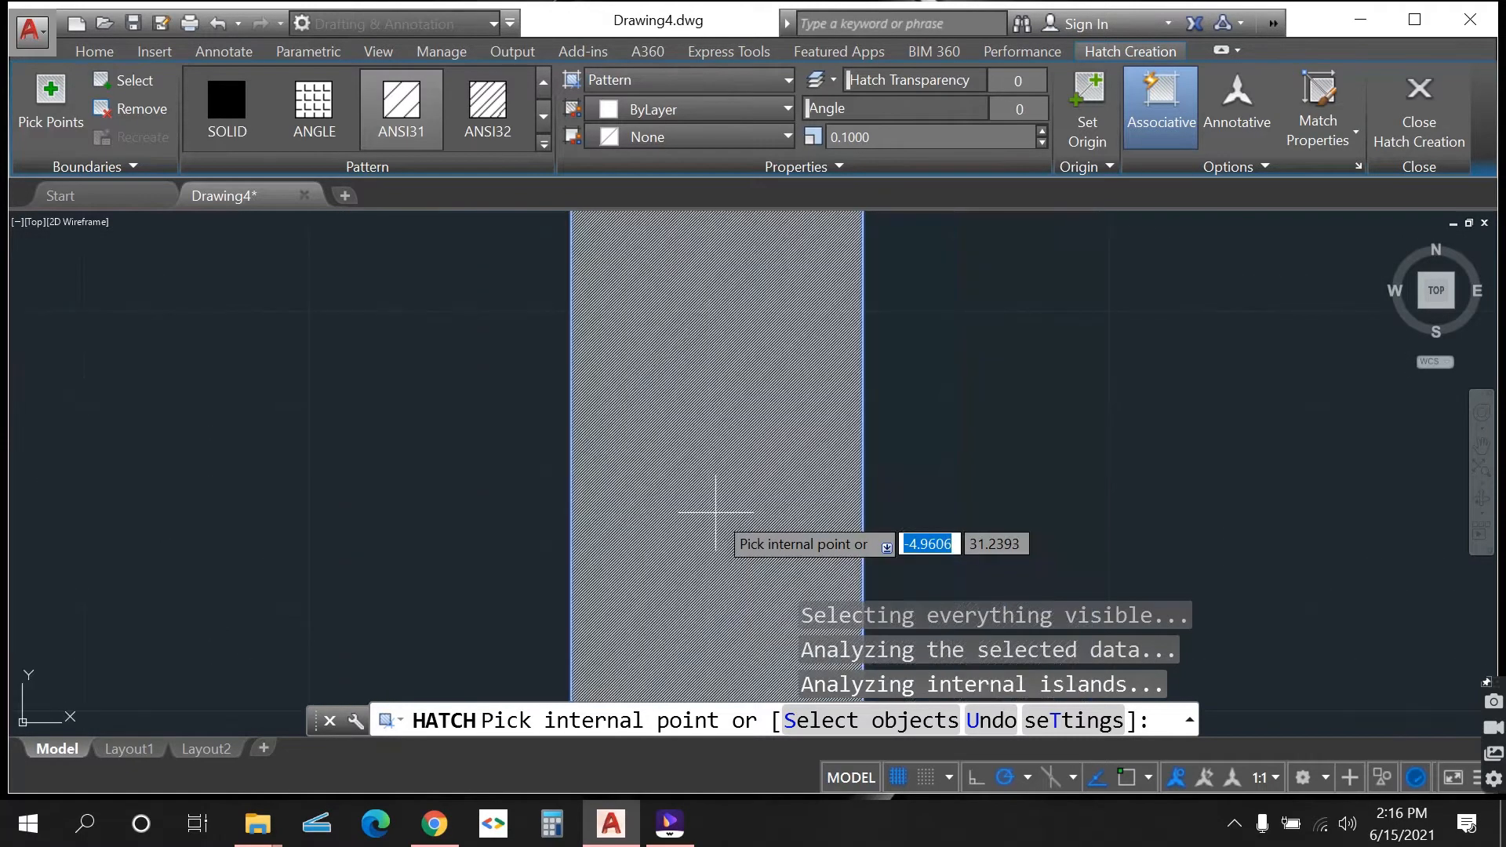
{"action": "scroll", "coordinate": [716, 511], "scroll_direction": "down", "scroll_amount": 4}
{"action": "scroll", "coordinate": [715, 511], "scroll_direction": "up", "scroll_amount": 2}
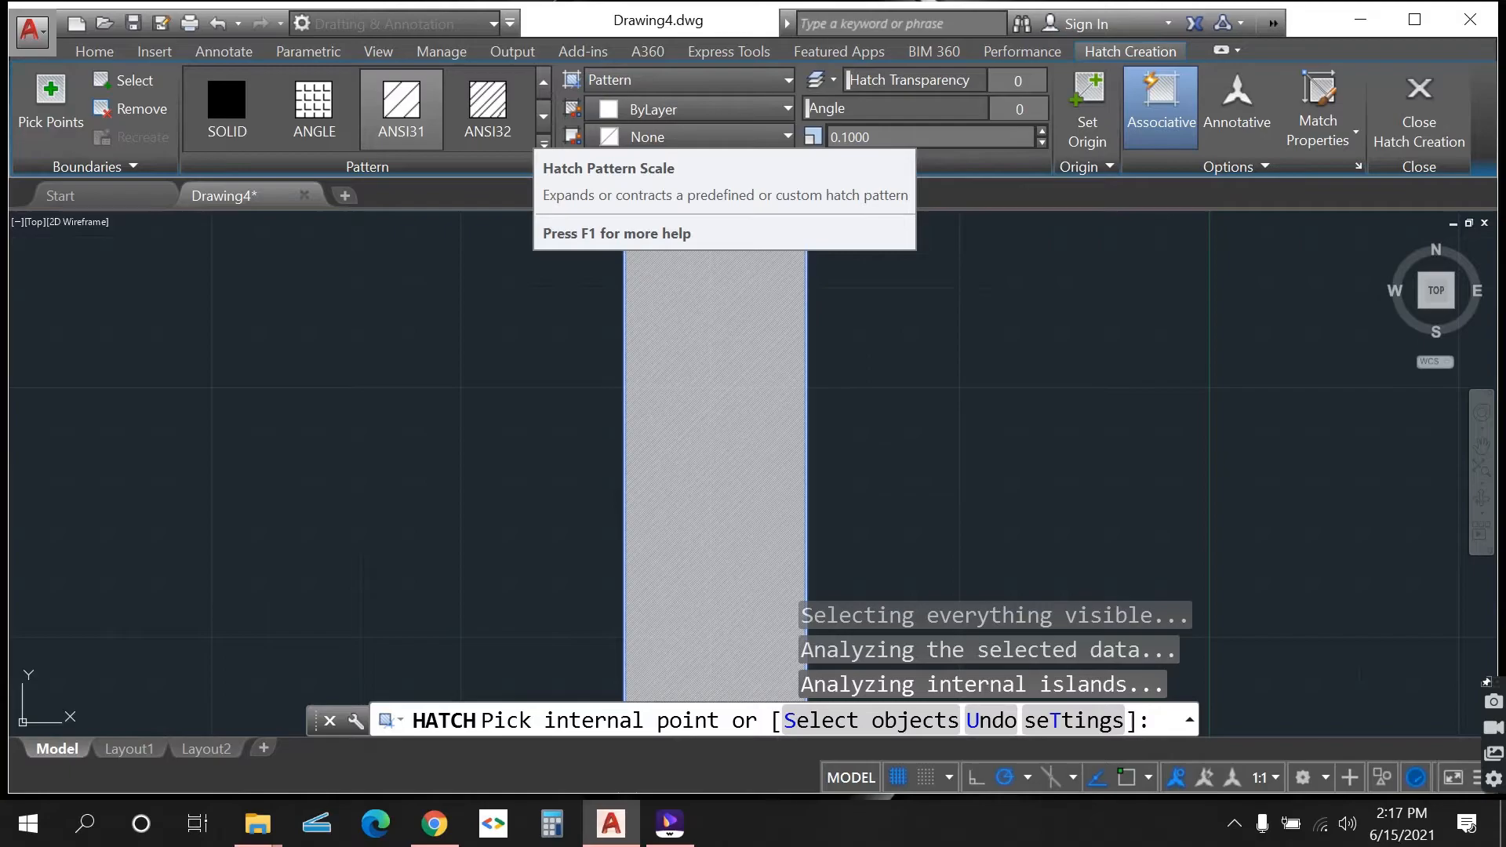
{"action": "left_click", "coordinate": [902, 137]}
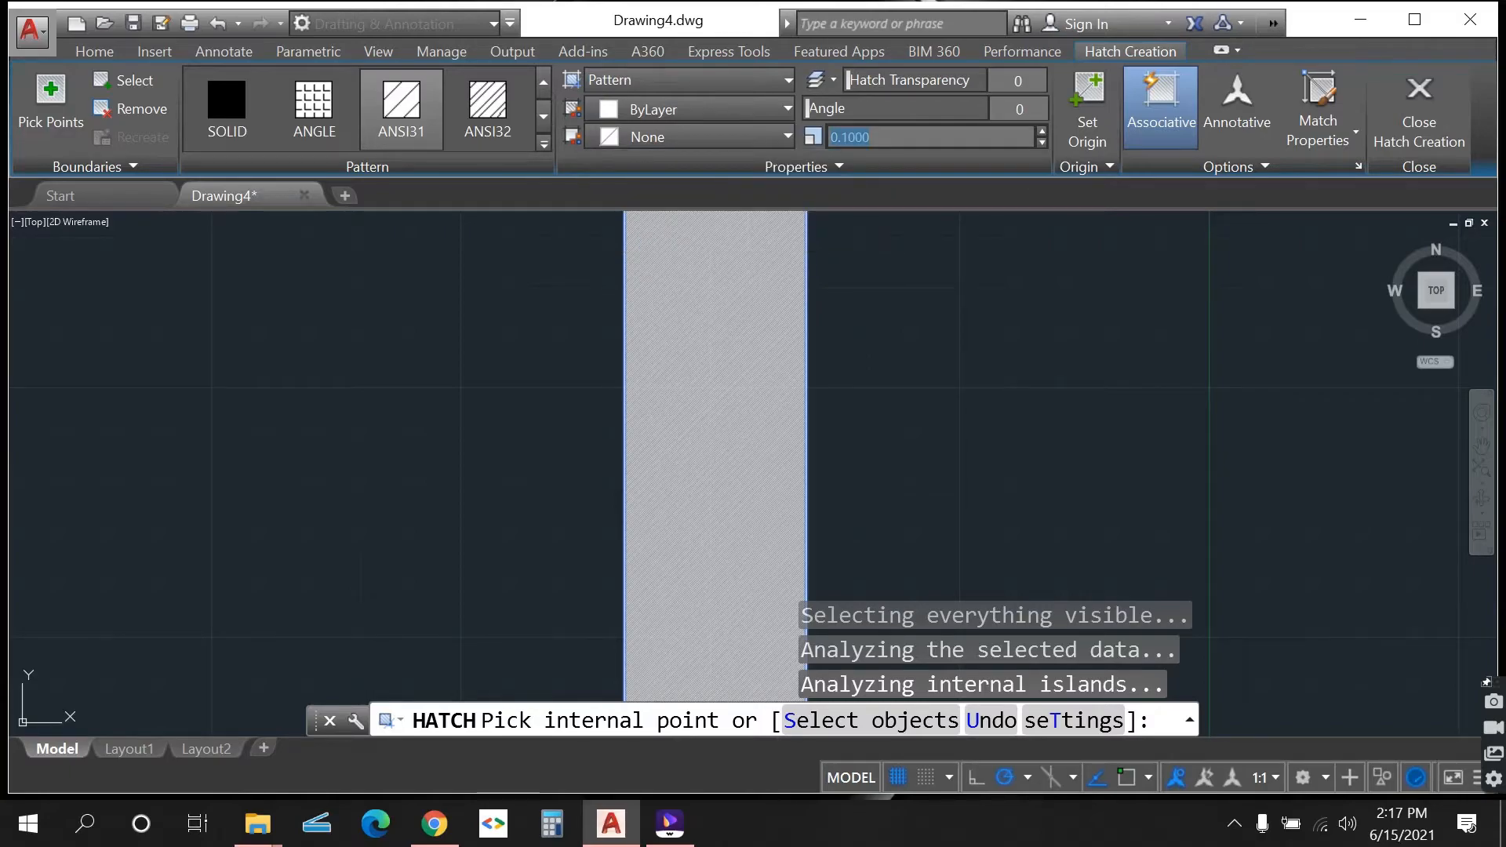
{"action": "key", "text": "Return"}
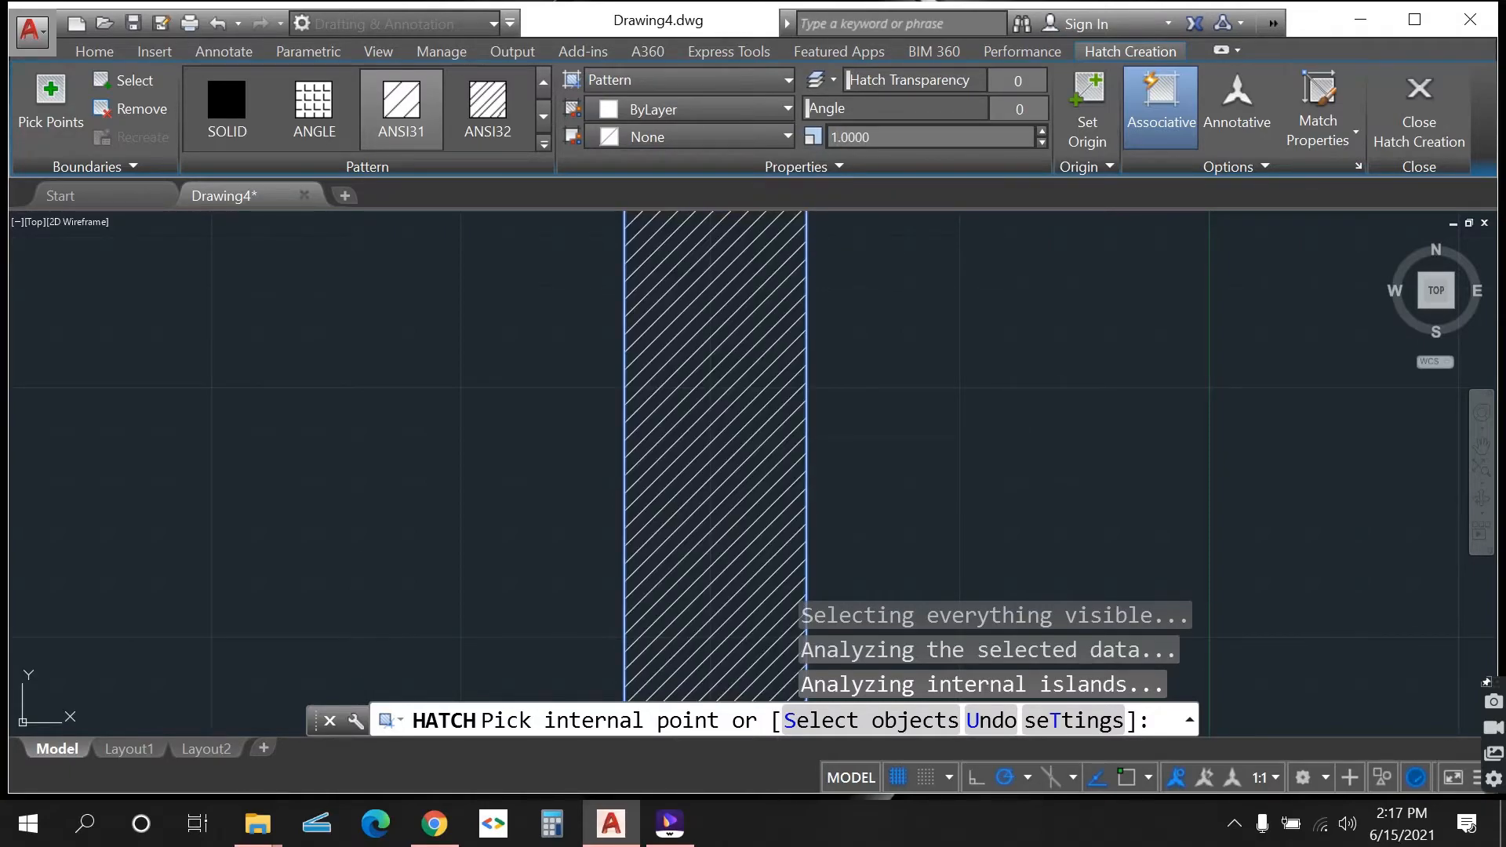
{"action": "scroll", "coordinate": [774, 410], "scroll_direction": "down", "scroll_amount": 3}
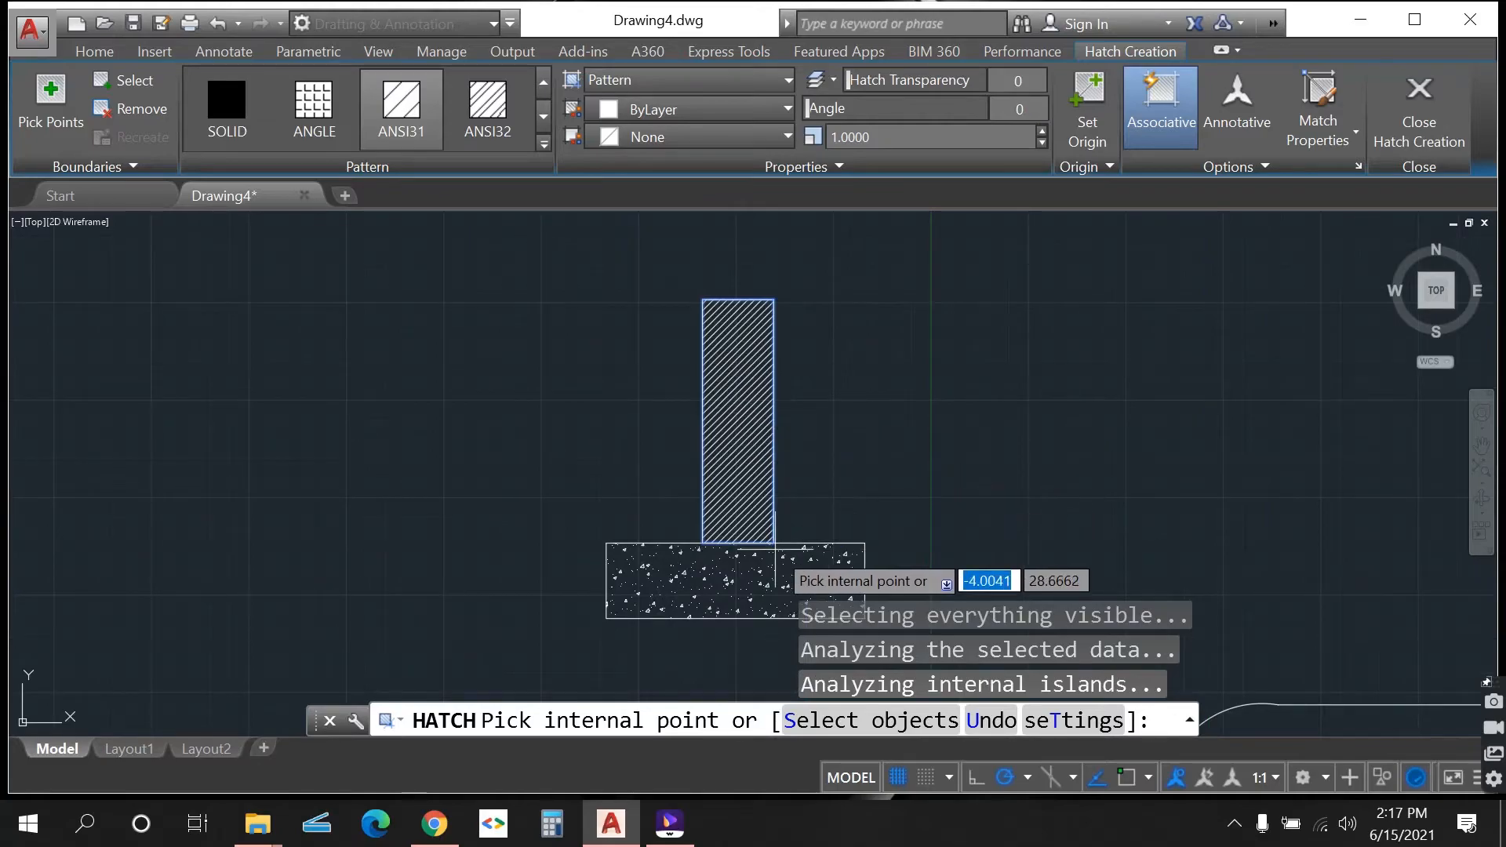
{"action": "scroll", "coordinate": [775, 547], "scroll_direction": "up", "scroll_amount": 2}
{"action": "key", "text": "Return"}
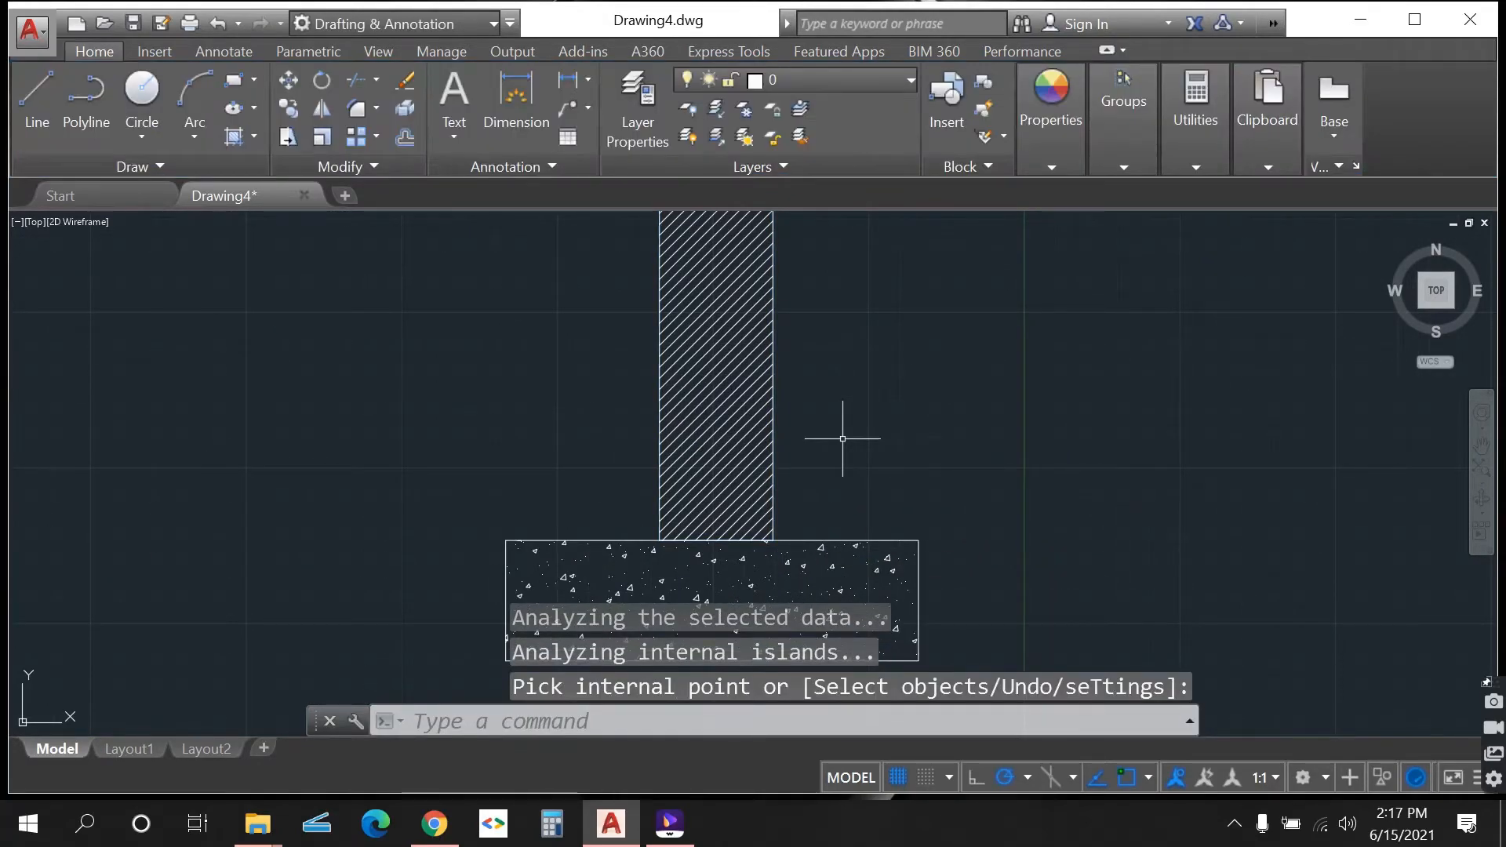
- Examine the diagonal-line and concrete hatches of the upright and base at close range and from farther away
{"action": "scroll", "coordinate": [612, 345], "scroll_direction": "down", "scroll_amount": 2}
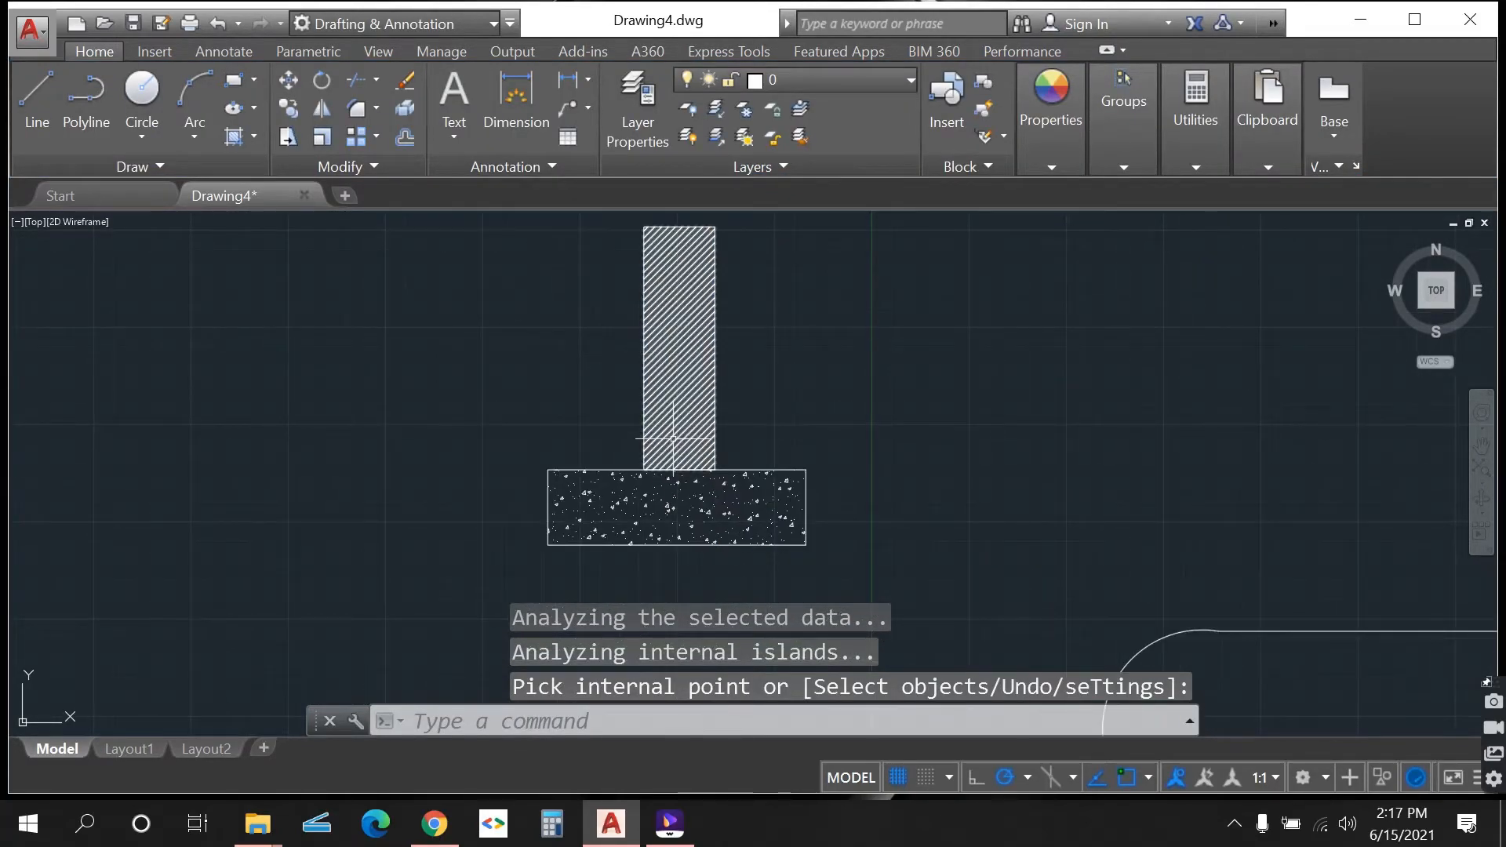
{"action": "scroll", "coordinate": [693, 442], "scroll_direction": "up", "scroll_amount": 3}
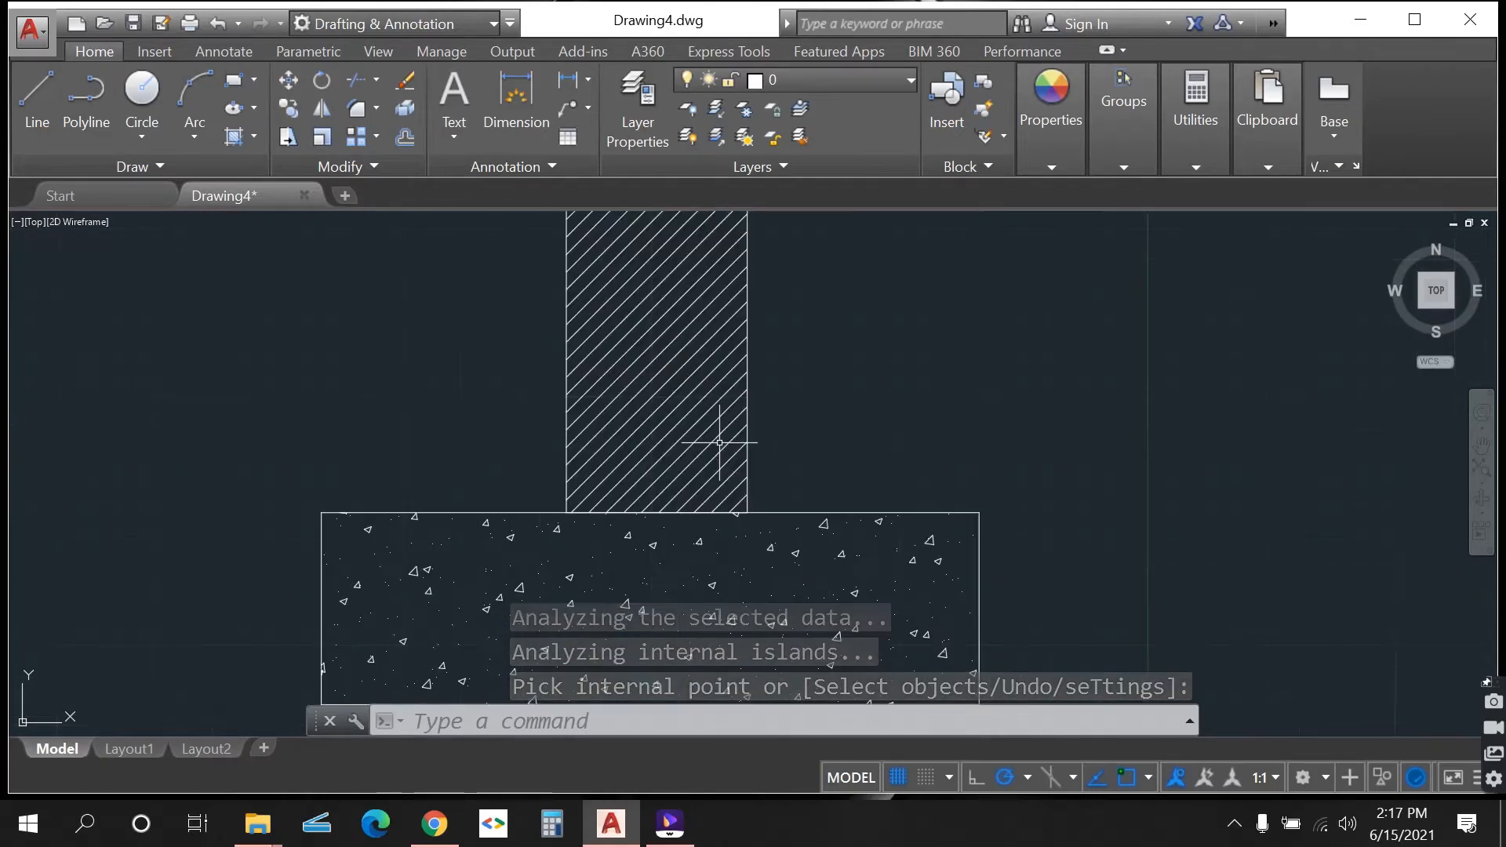
{"action": "scroll", "coordinate": [710, 439], "scroll_direction": "up", "scroll_amount": 2}
{"action": "scroll", "coordinate": [670, 430], "scroll_direction": "down", "scroll_amount": 2}
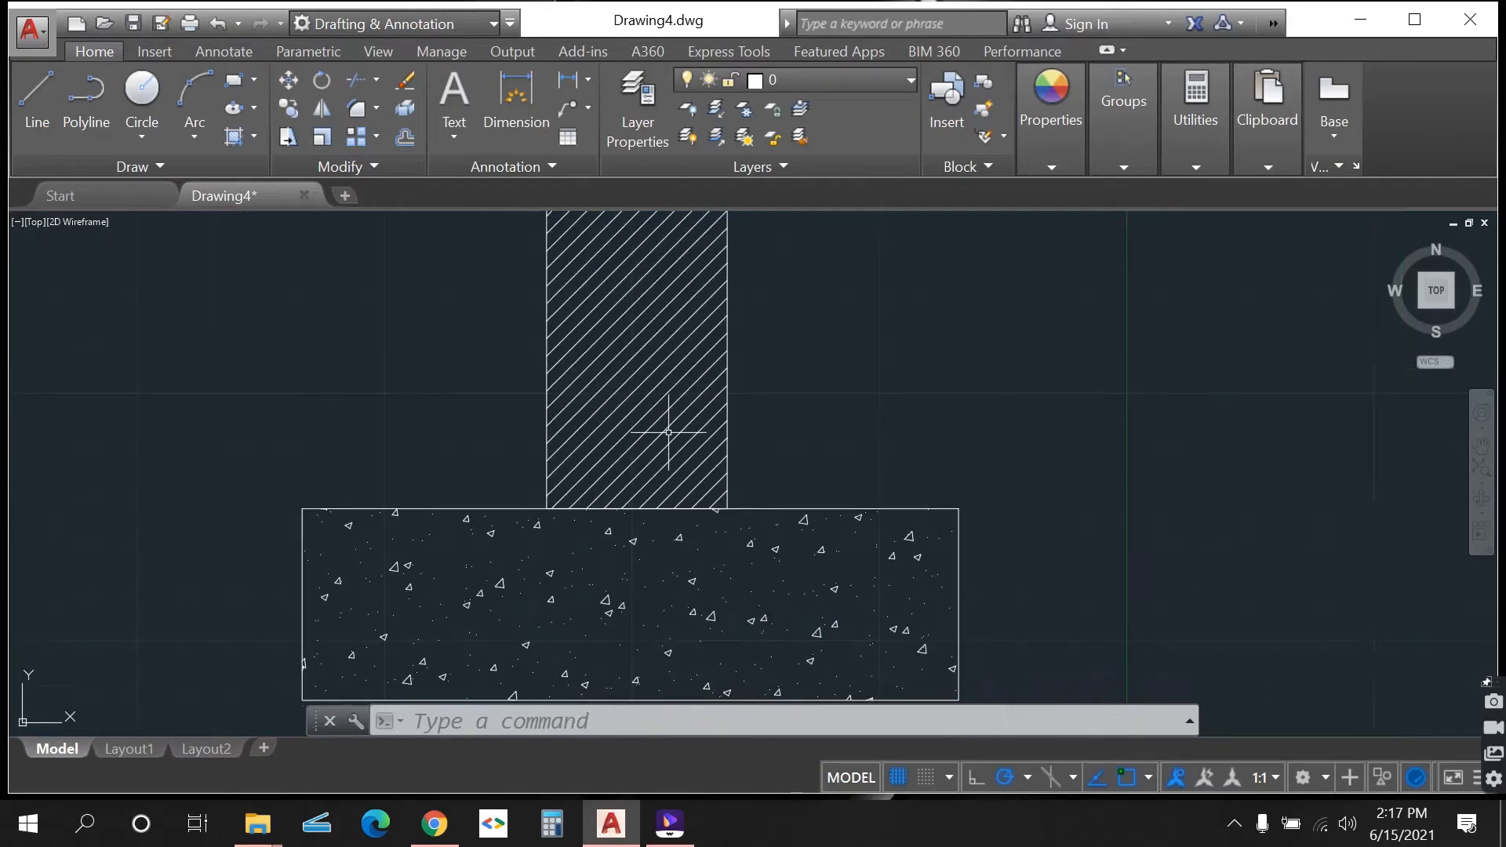
{"action": "scroll", "coordinate": [668, 432], "scroll_direction": "down", "scroll_amount": 3}
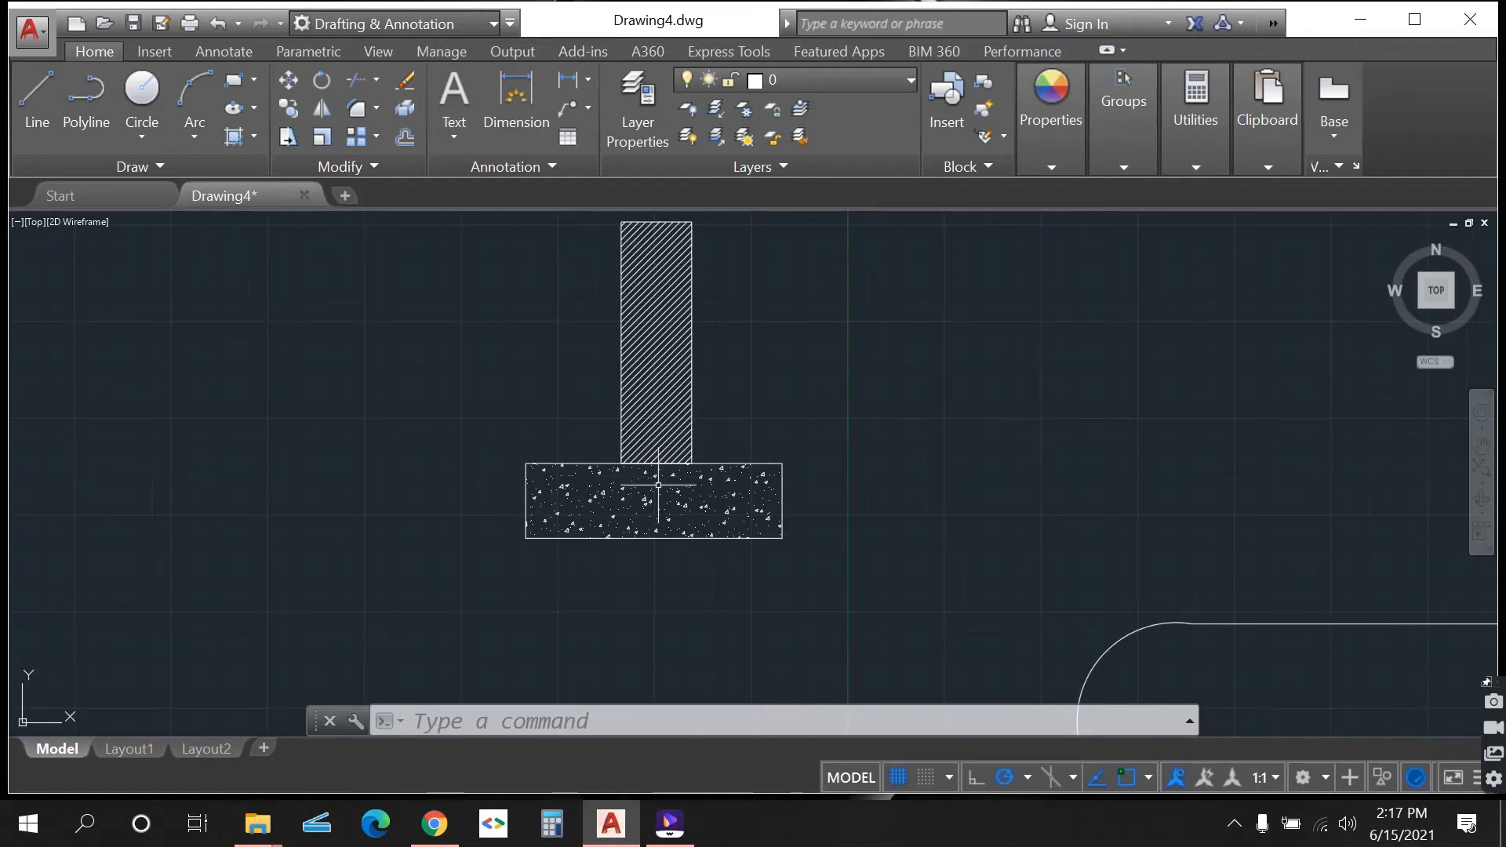
{"action": "scroll", "coordinate": [660, 485], "scroll_direction": "up", "scroll_amount": 3}
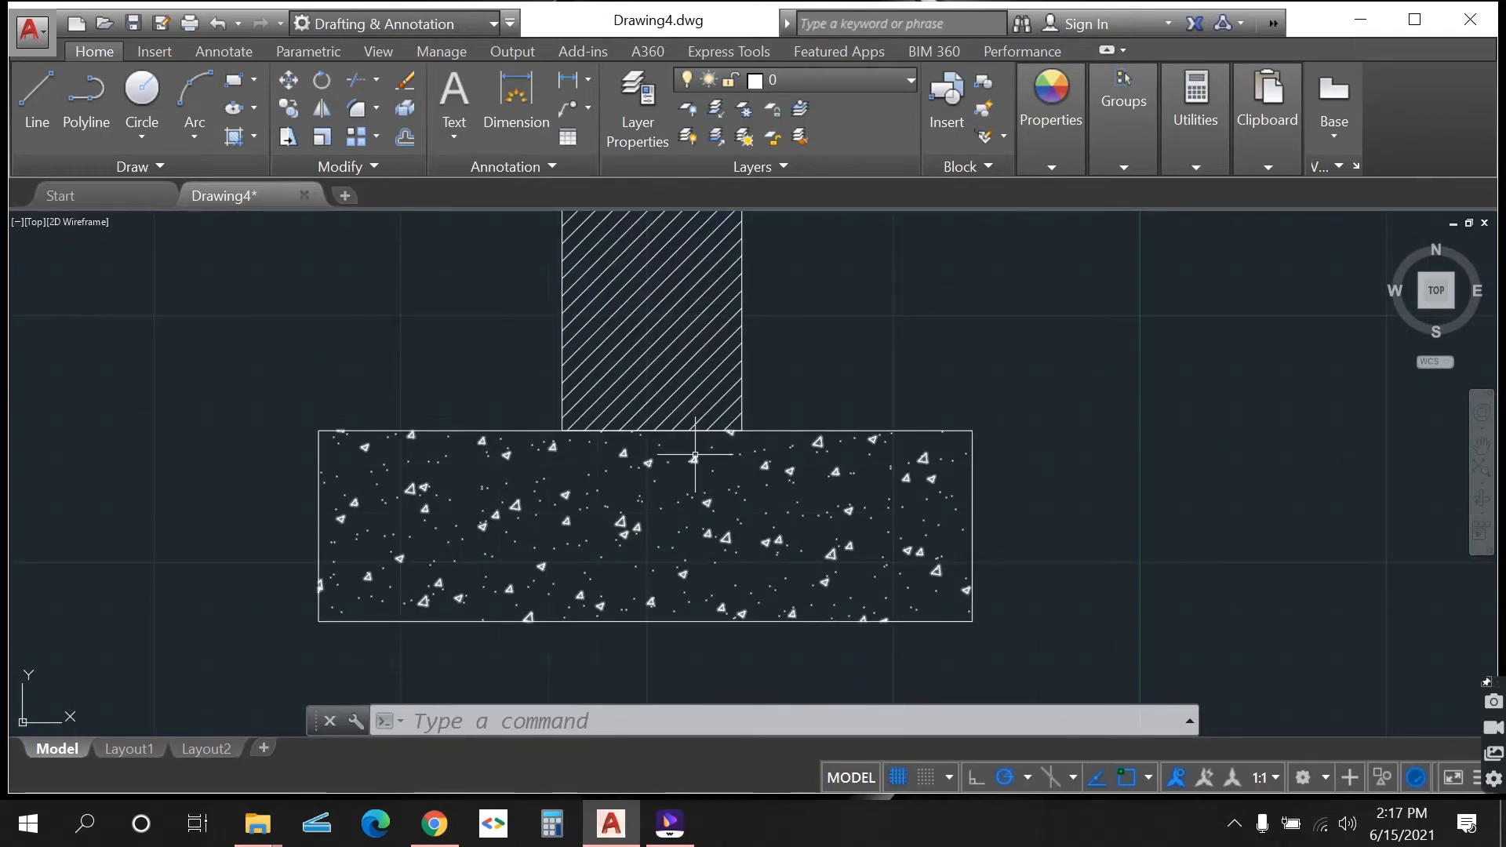
{"action": "scroll", "coordinate": [545, 539], "scroll_direction": "down", "scroll_amount": 3}
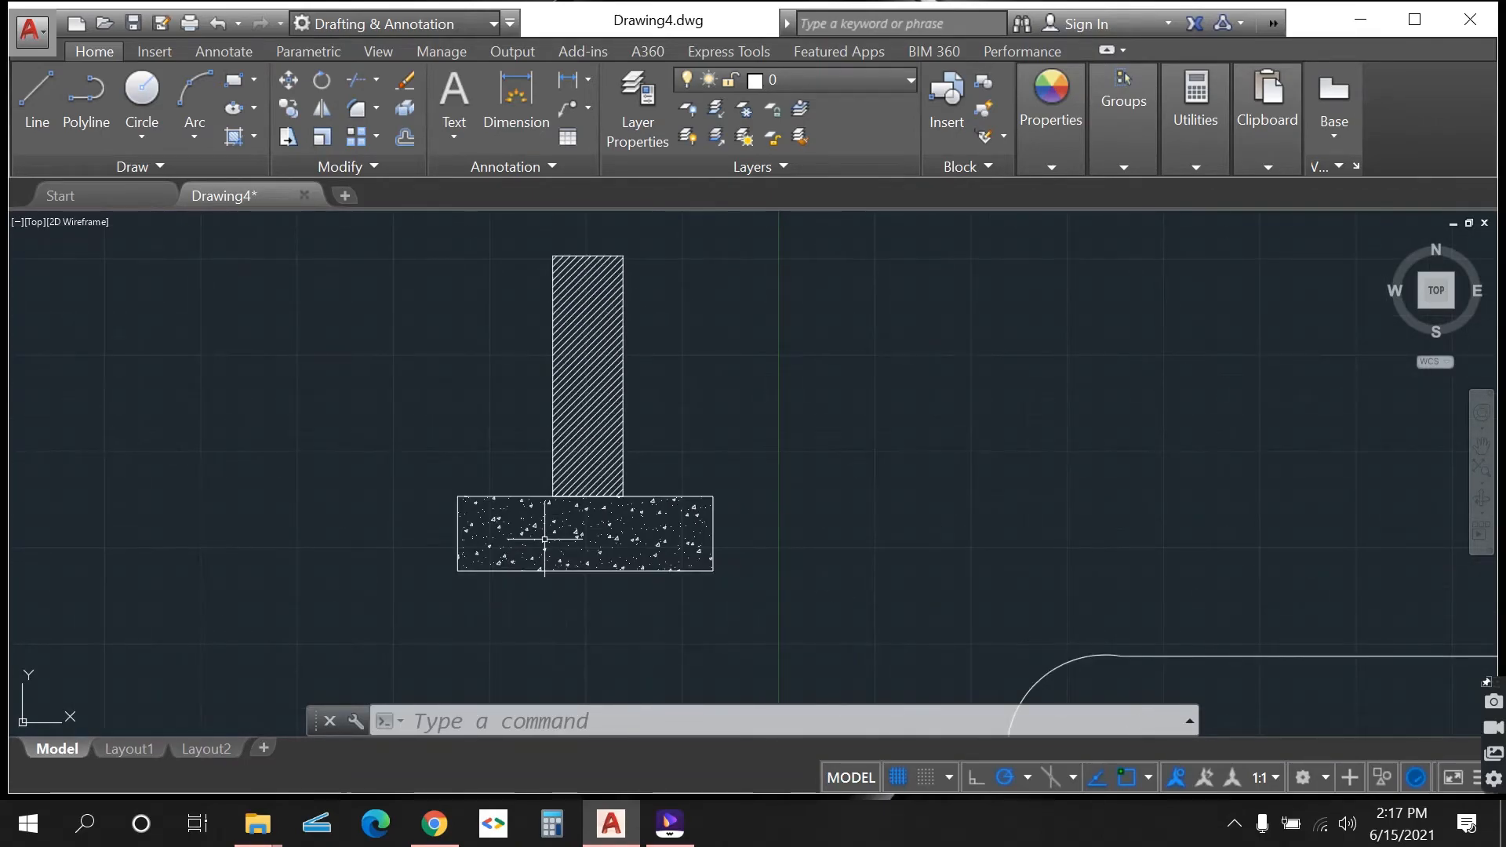
{"action": "scroll", "coordinate": [713, 432], "scroll_direction": "up", "scroll_amount": 2}
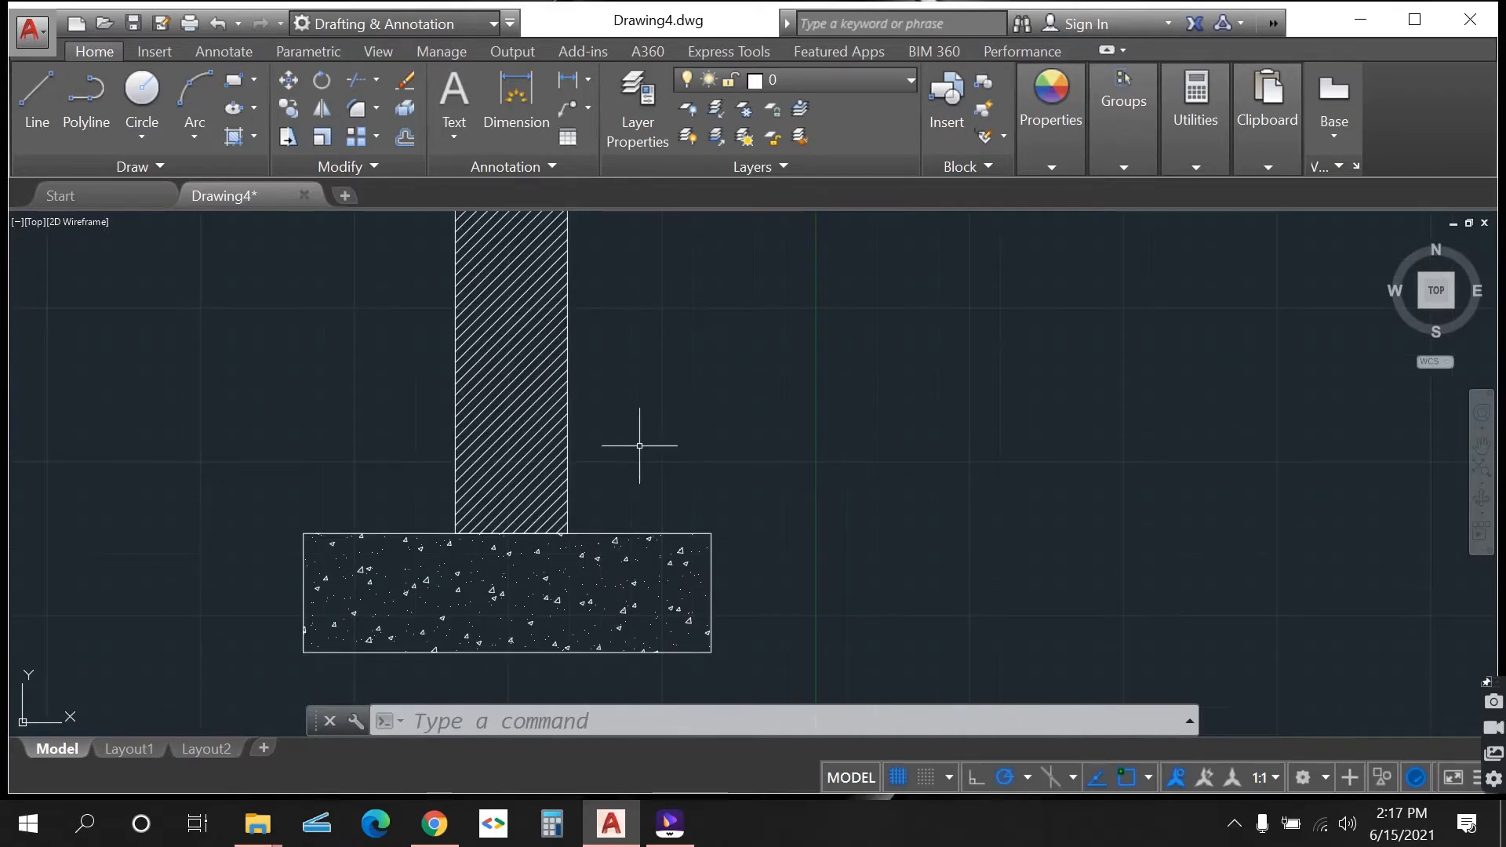
{"action": "scroll", "coordinate": [374, 446], "scroll_direction": "down", "scroll_amount": 2}
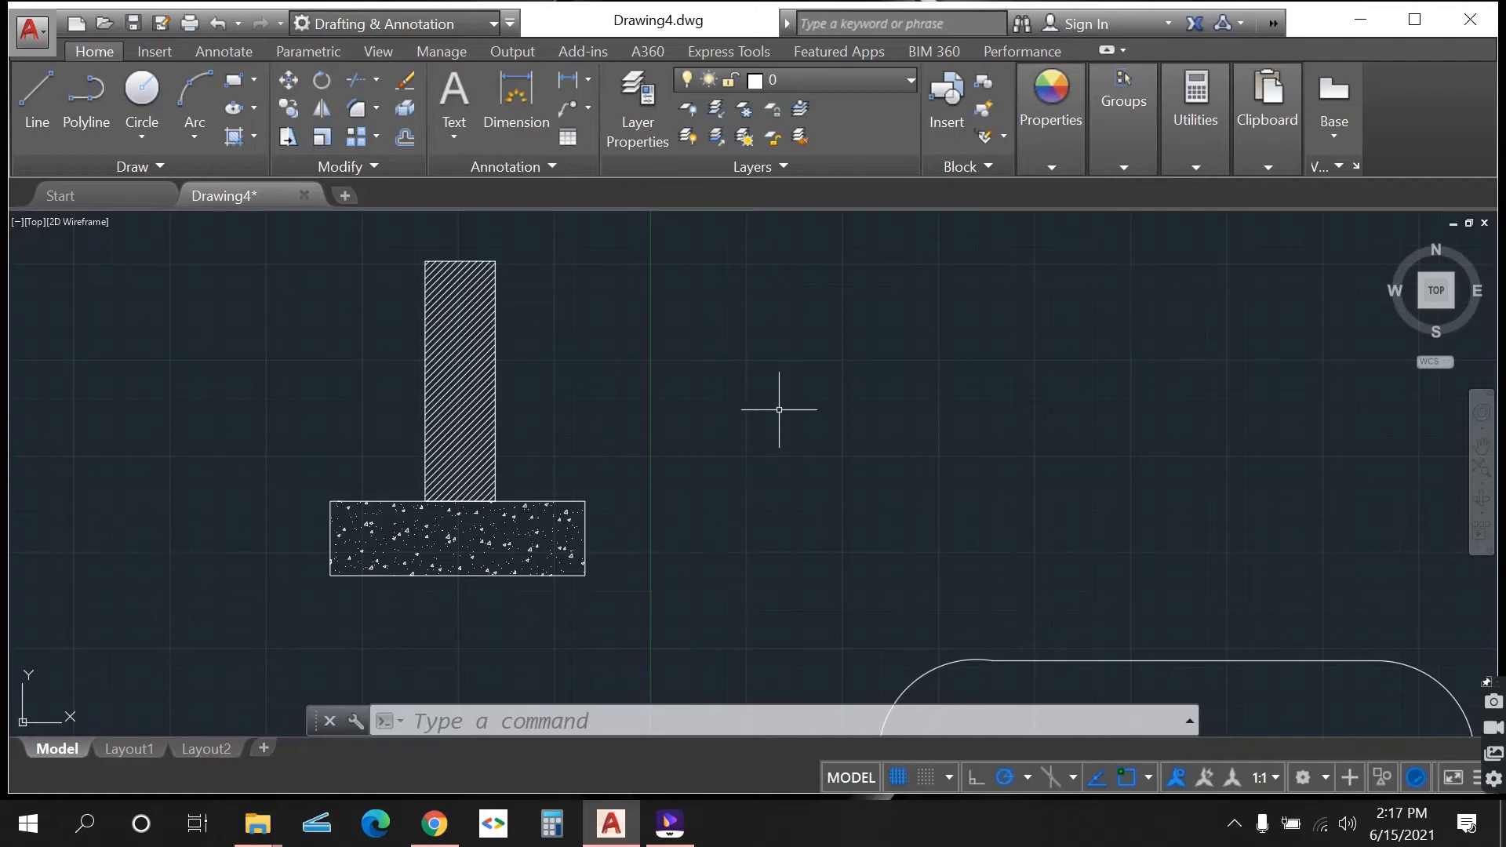
- Draw a large horizontal rectangle in the empty area between the hatched footing and the thick white rectangle
{"action": "scroll", "coordinate": [808, 388], "scroll_direction": "up", "scroll_amount": 2}
{"action": "scroll", "coordinate": [775, 385], "scroll_direction": "up", "scroll_amount": 2}
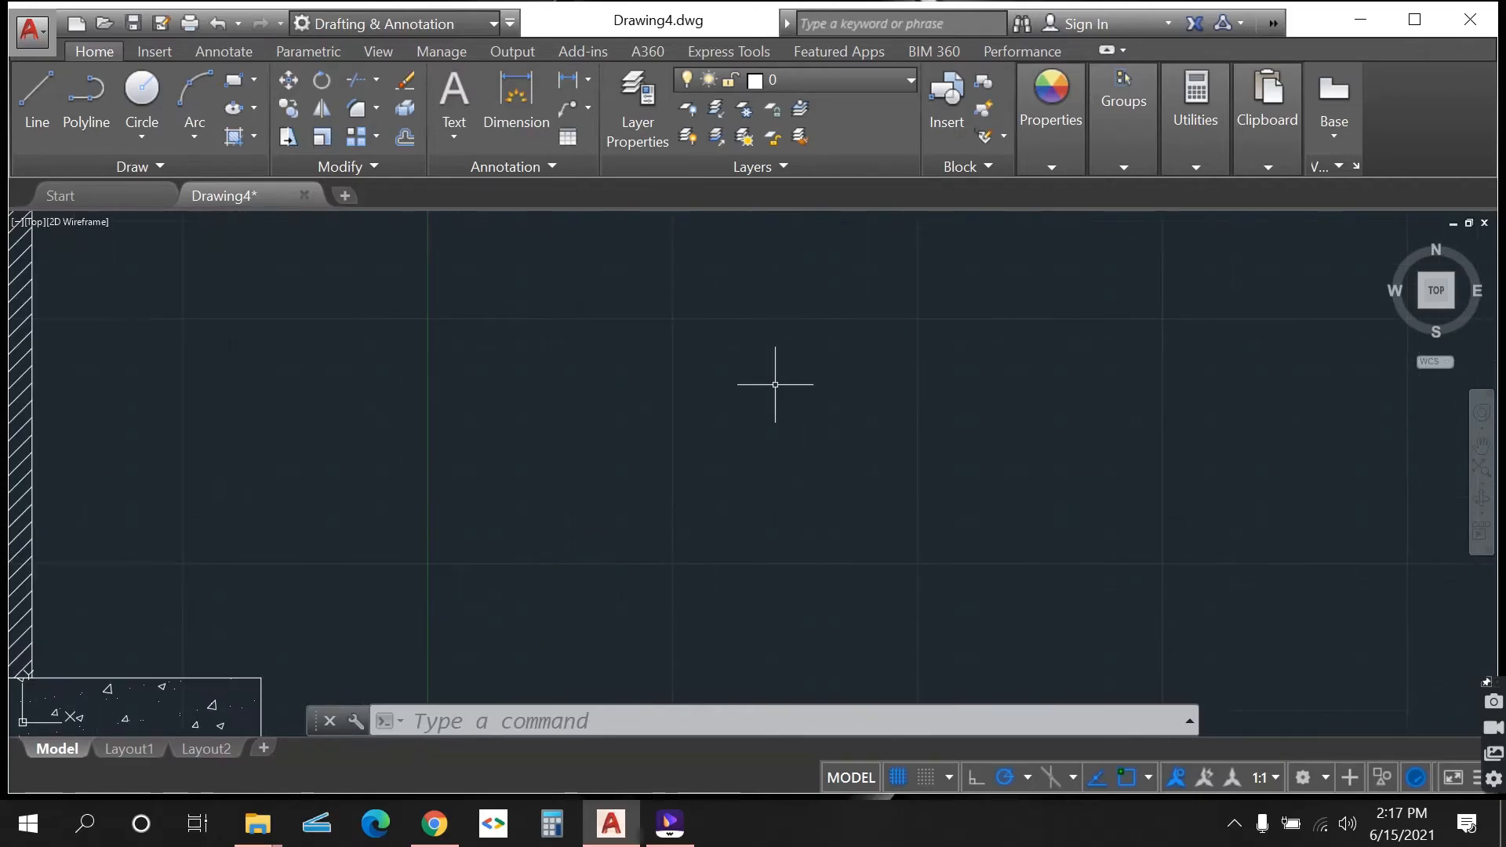
{"action": "left_click", "coordinate": [234, 79]}
{"action": "left_click", "coordinate": [500, 338]}
{"action": "scroll", "coordinate": [565, 424], "scroll_direction": "down", "scroll_amount": 4}
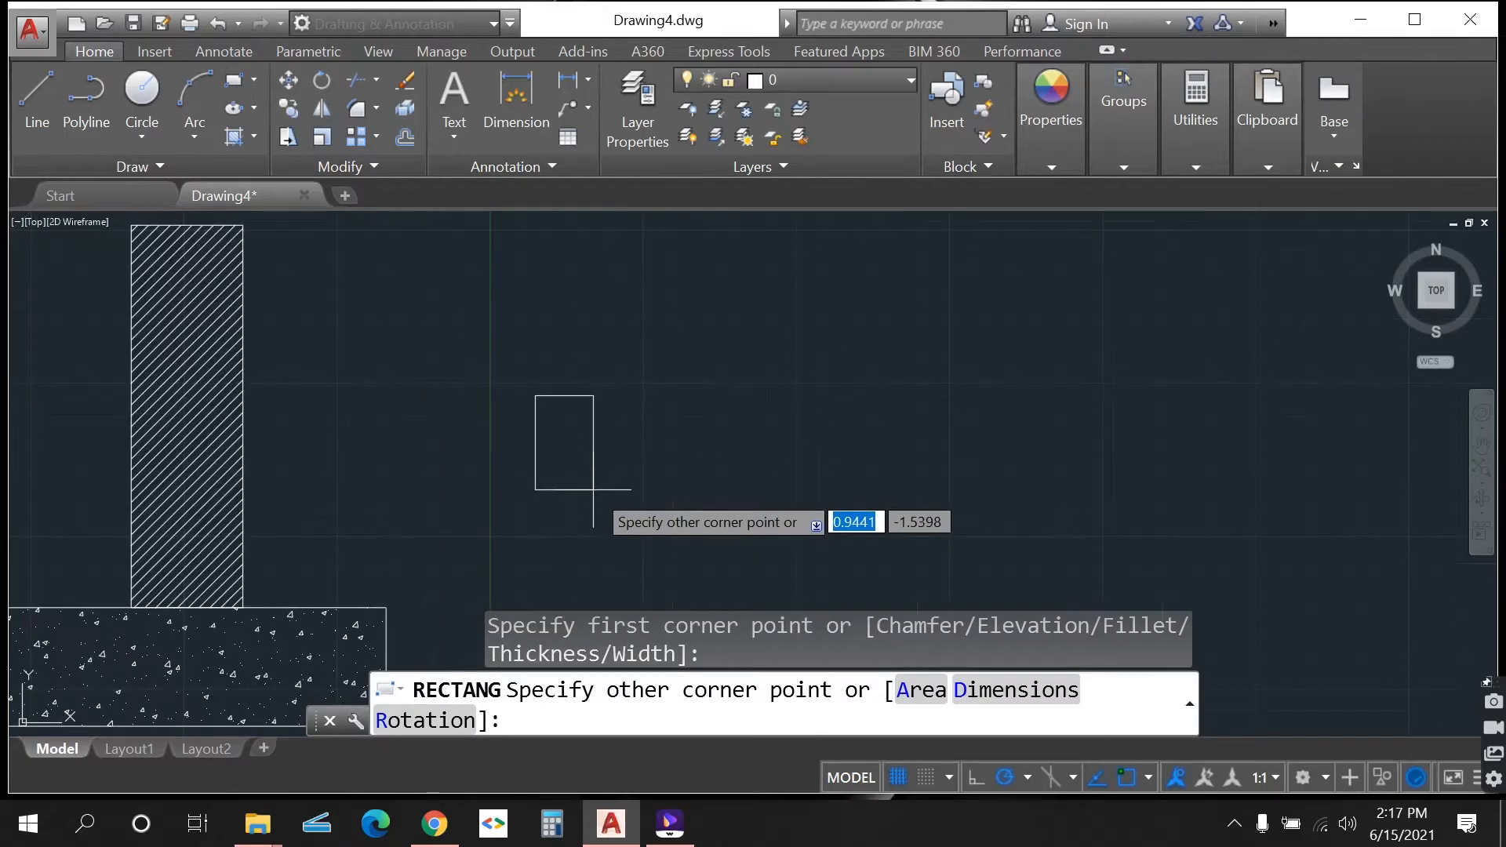
{"action": "scroll", "coordinate": [784, 530], "scroll_direction": "up", "scroll_amount": 5}
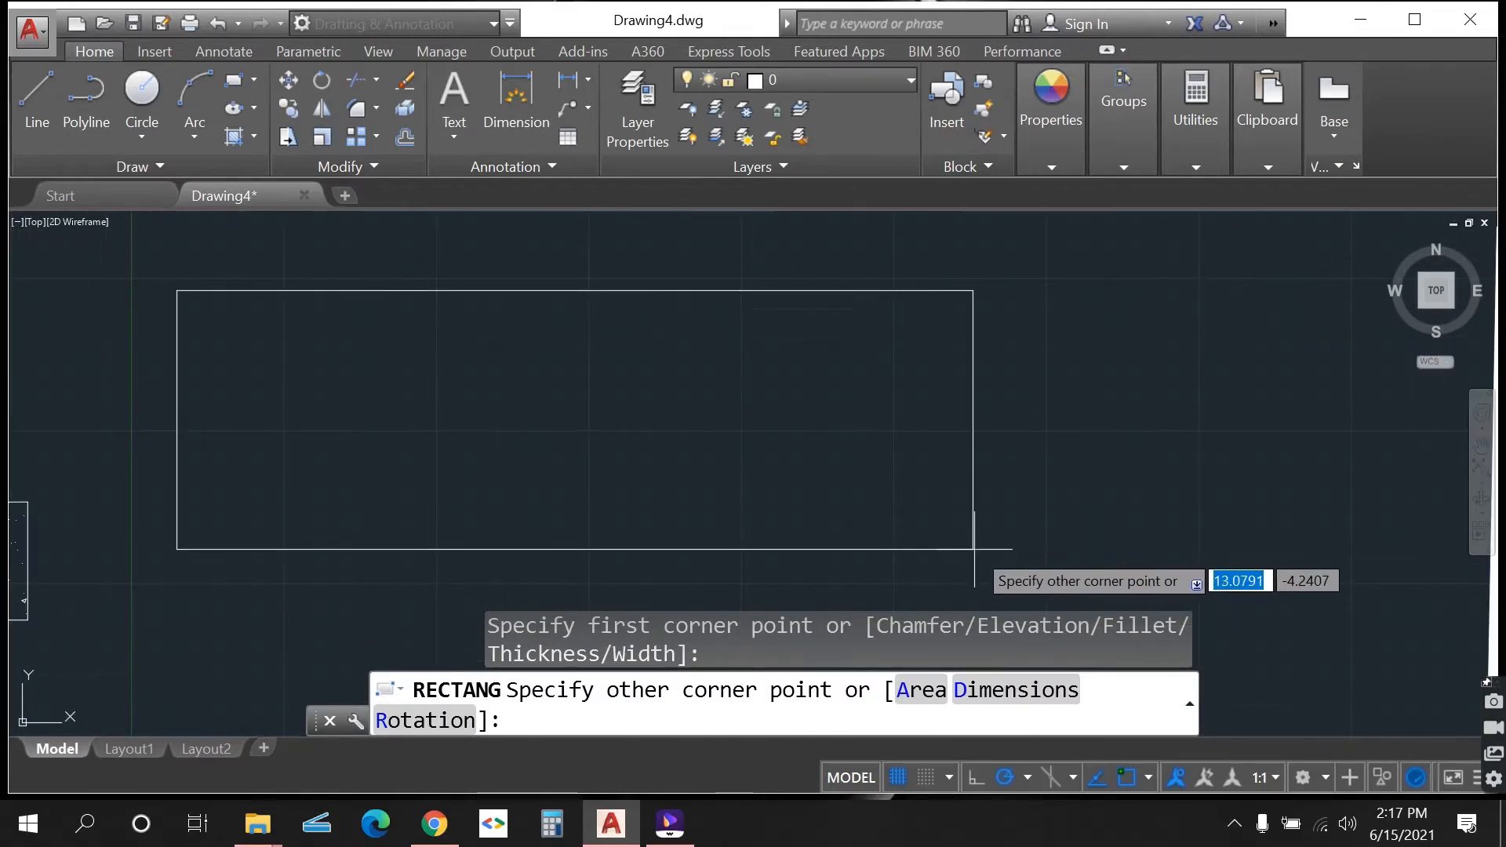
{"action": "scroll", "coordinate": [1009, 451], "scroll_direction": "down", "scroll_amount": 3}
{"action": "left_click", "coordinate": [1049, 519]}
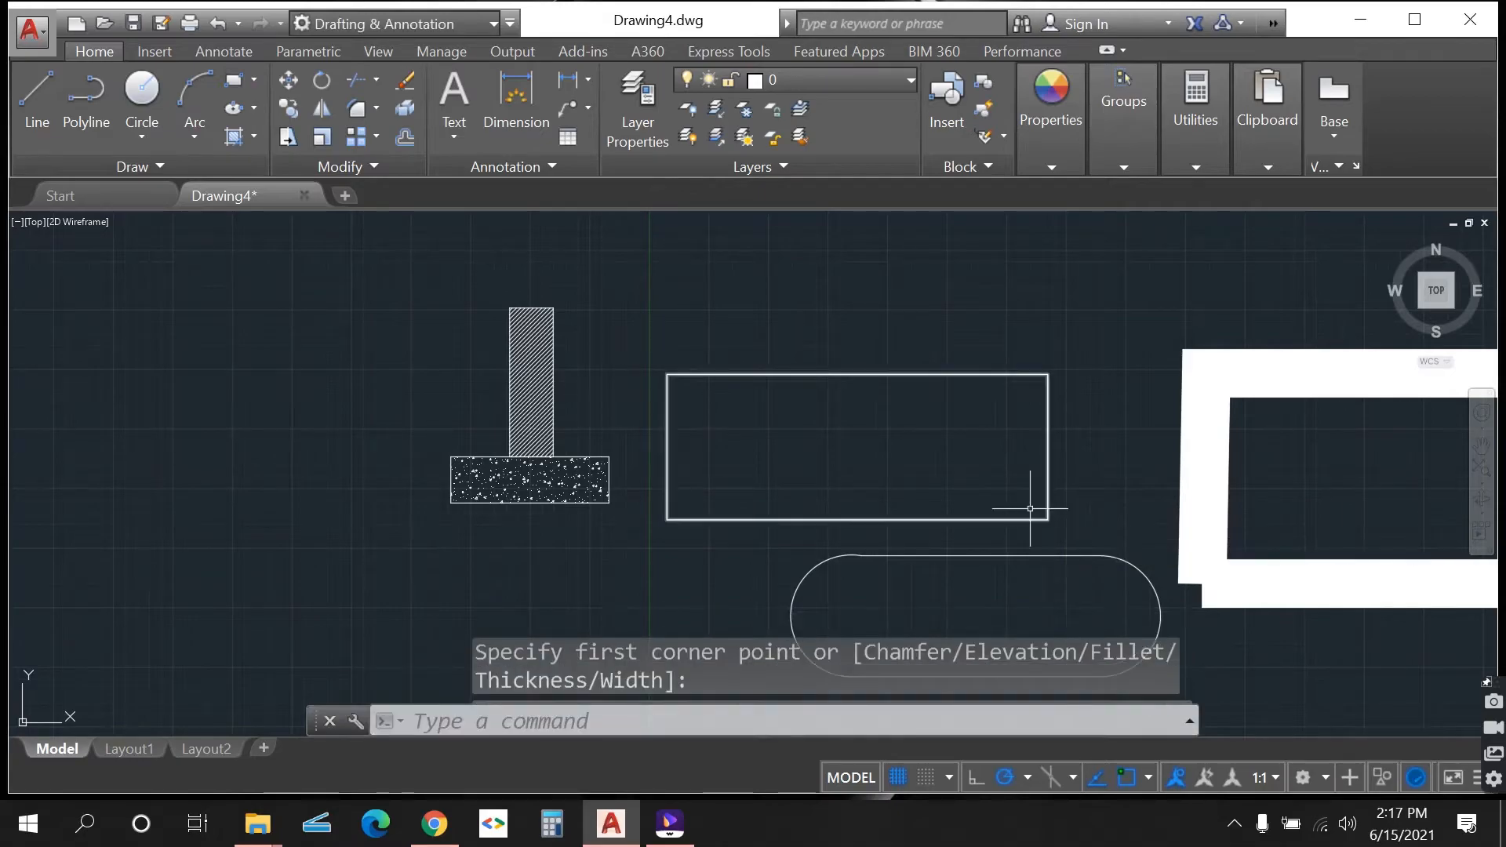
- Draw a rectangle about 2.8 wide and 6.1 high across the middle of the large rectangle, from its upper to its lower edge
{"action": "scroll", "coordinate": [917, 425], "scroll_direction": "up", "scroll_amount": 2}
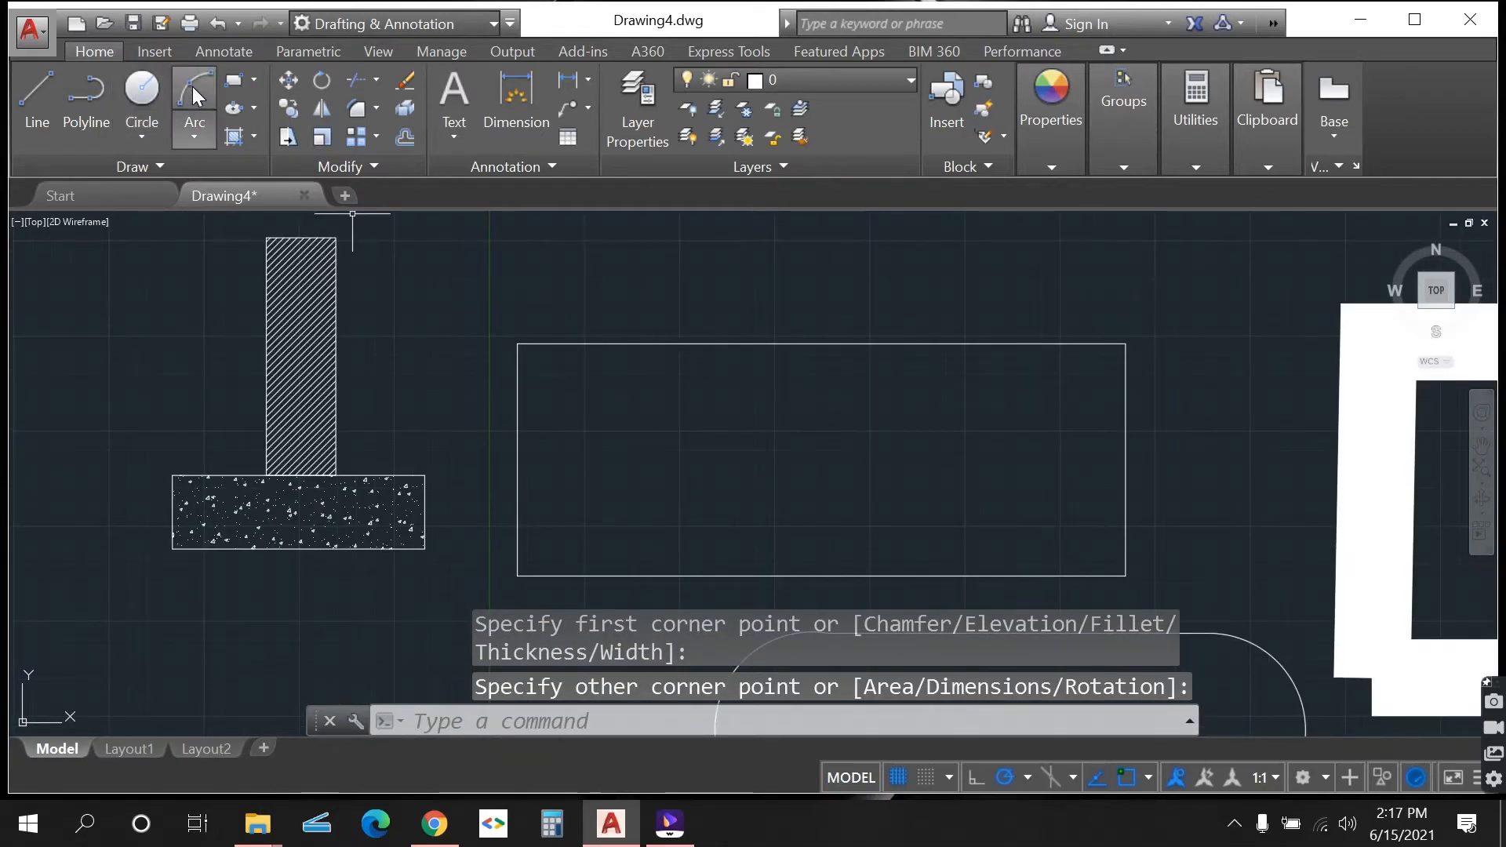
{"action": "key", "text": "Return"}
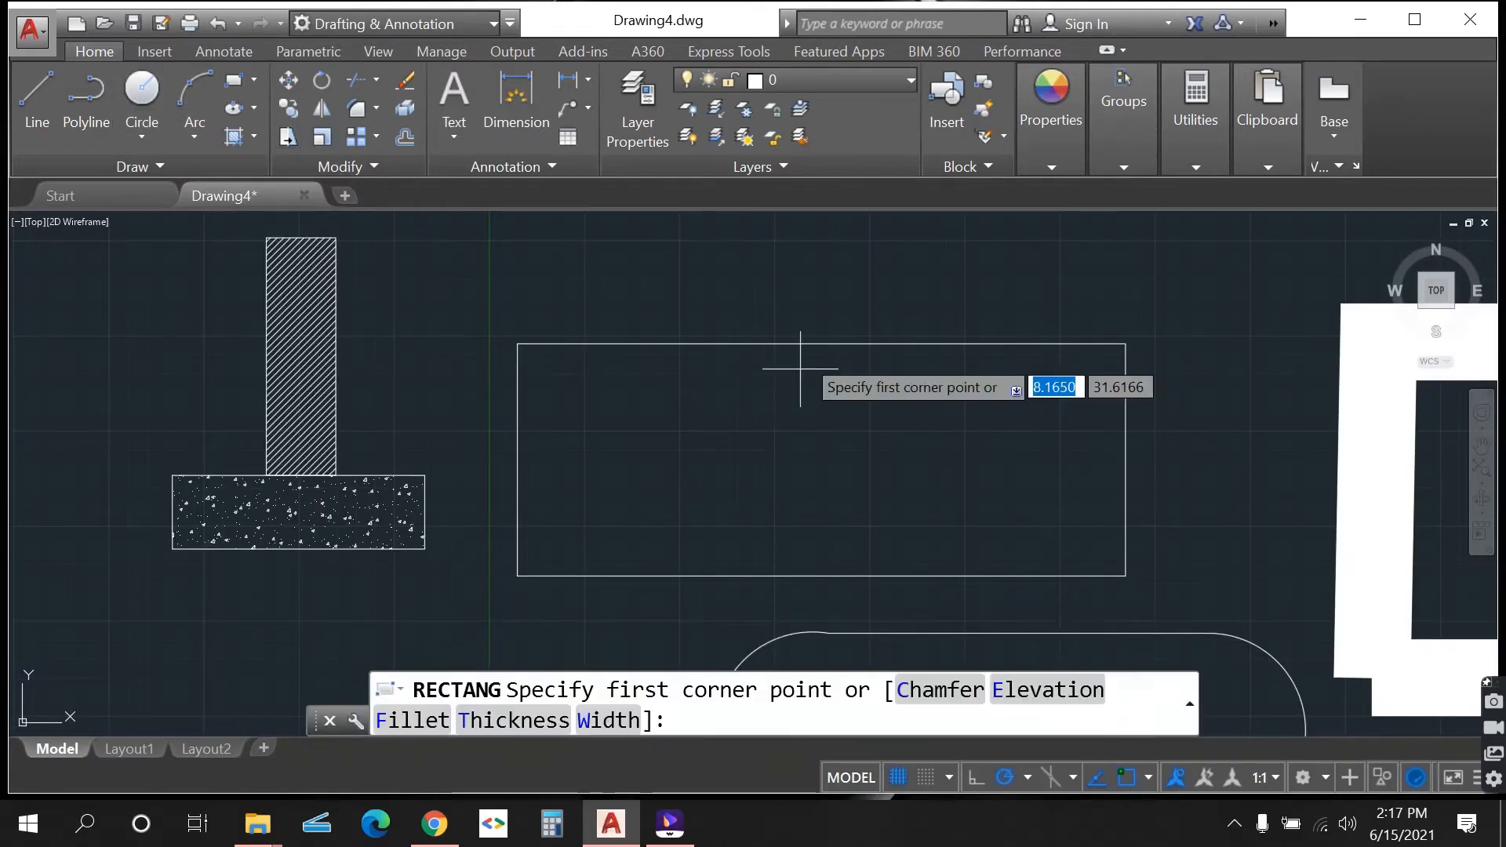
{"action": "left_click", "coordinate": [756, 343]}
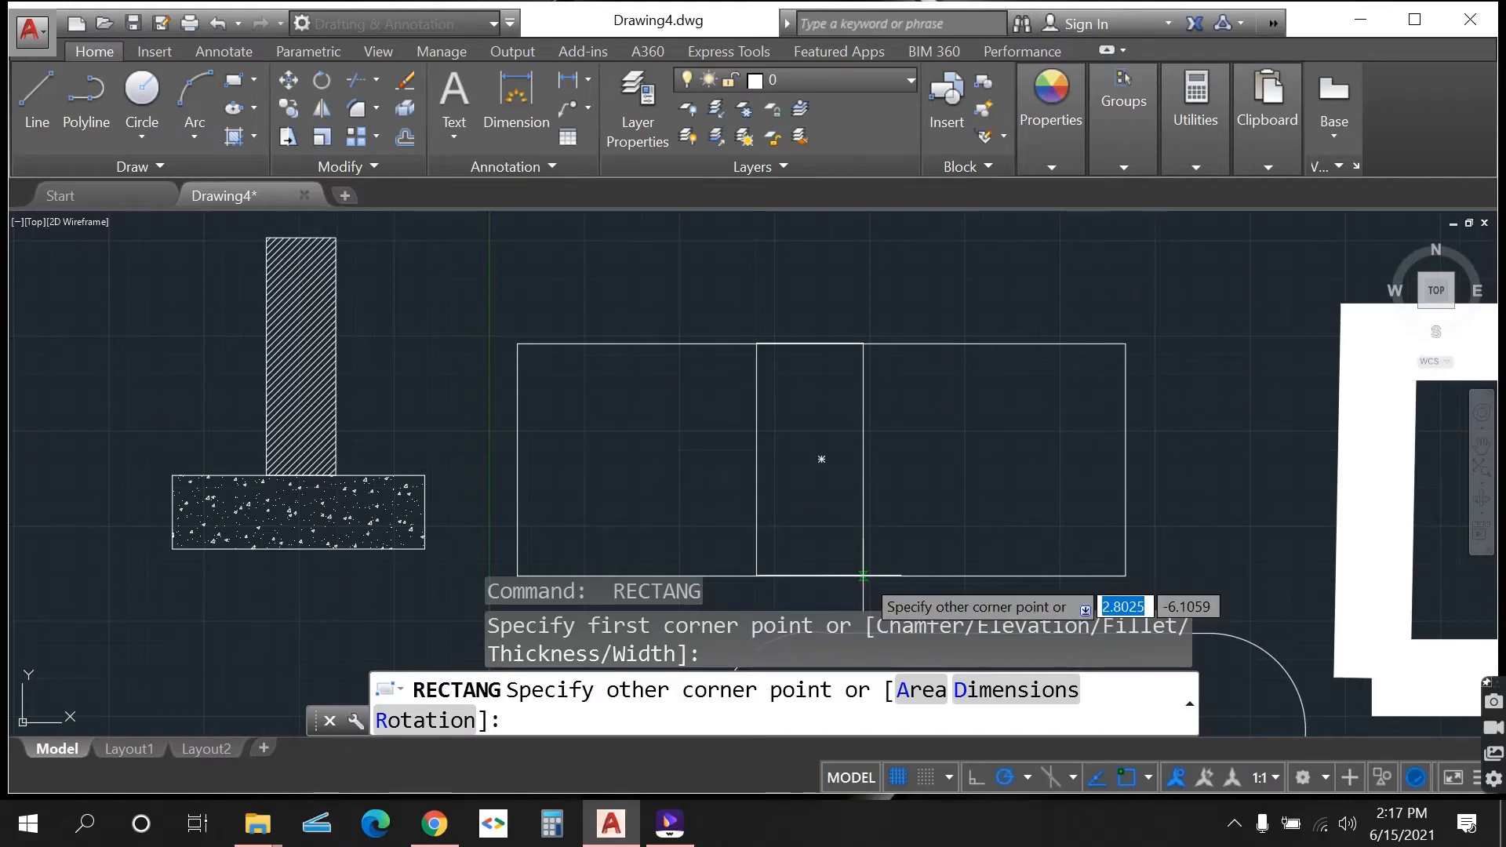
{"action": "left_click", "coordinate": [863, 577]}
- Draw two small rectangles inside the large one, one on each side of the middle rectangle
{"action": "key", "text": "Return"}
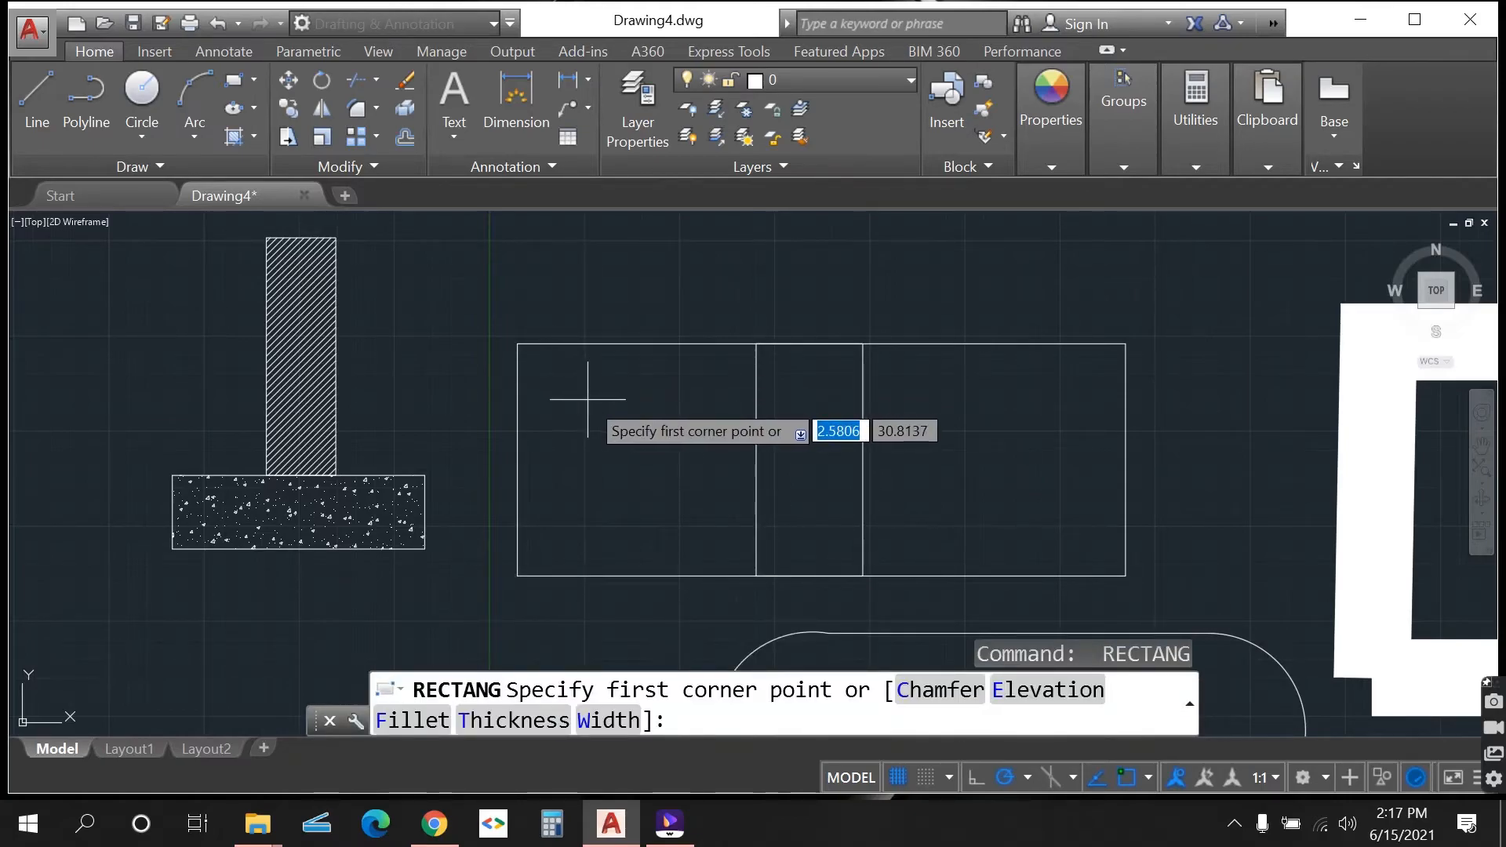
{"action": "left_click", "coordinate": [590, 408]}
{"action": "left_click", "coordinate": [661, 495]}
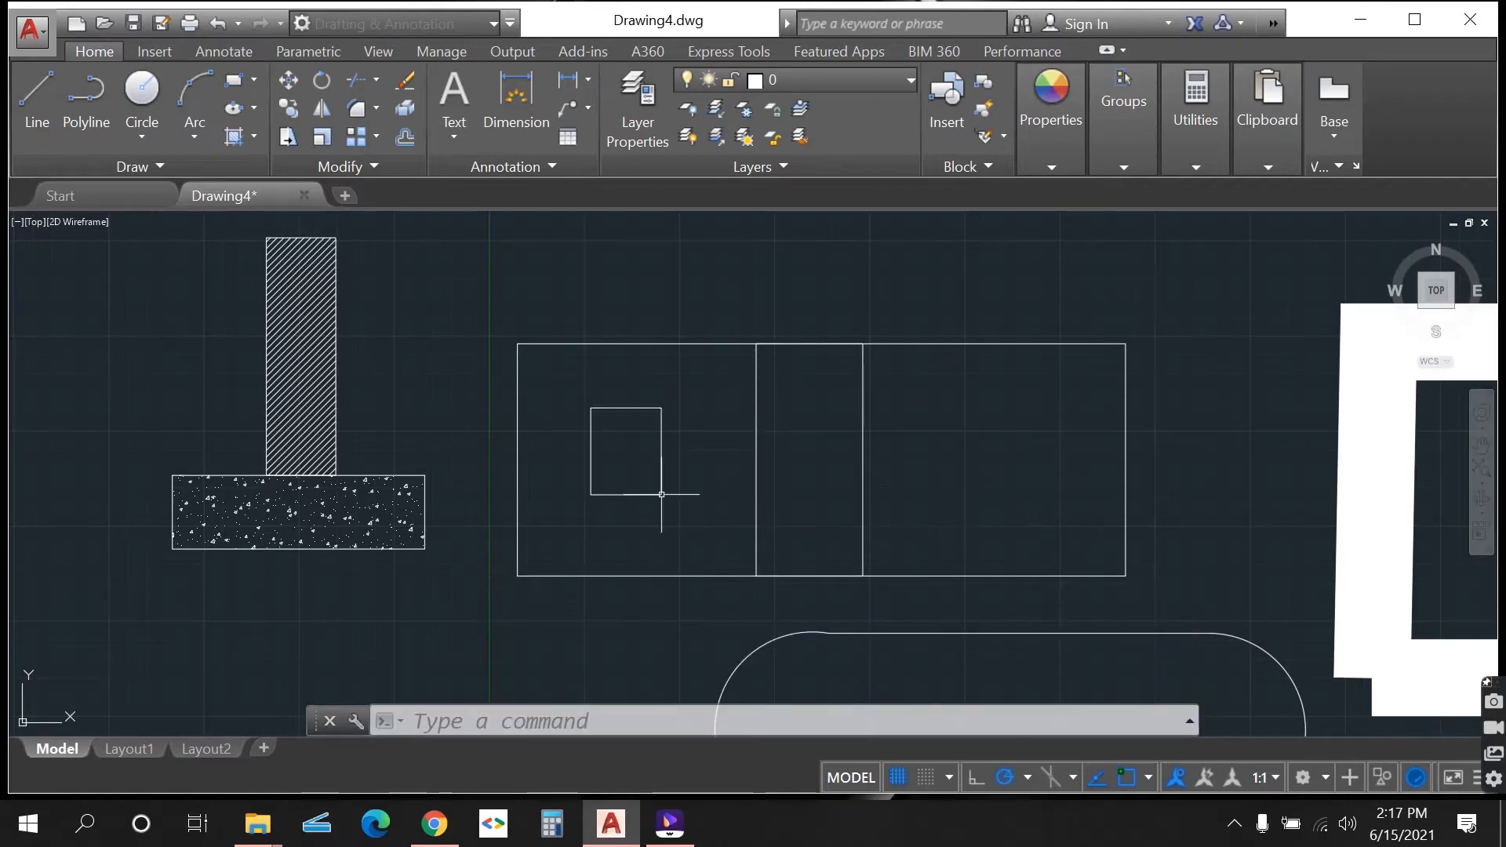
{"action": "key", "text": "Return"}
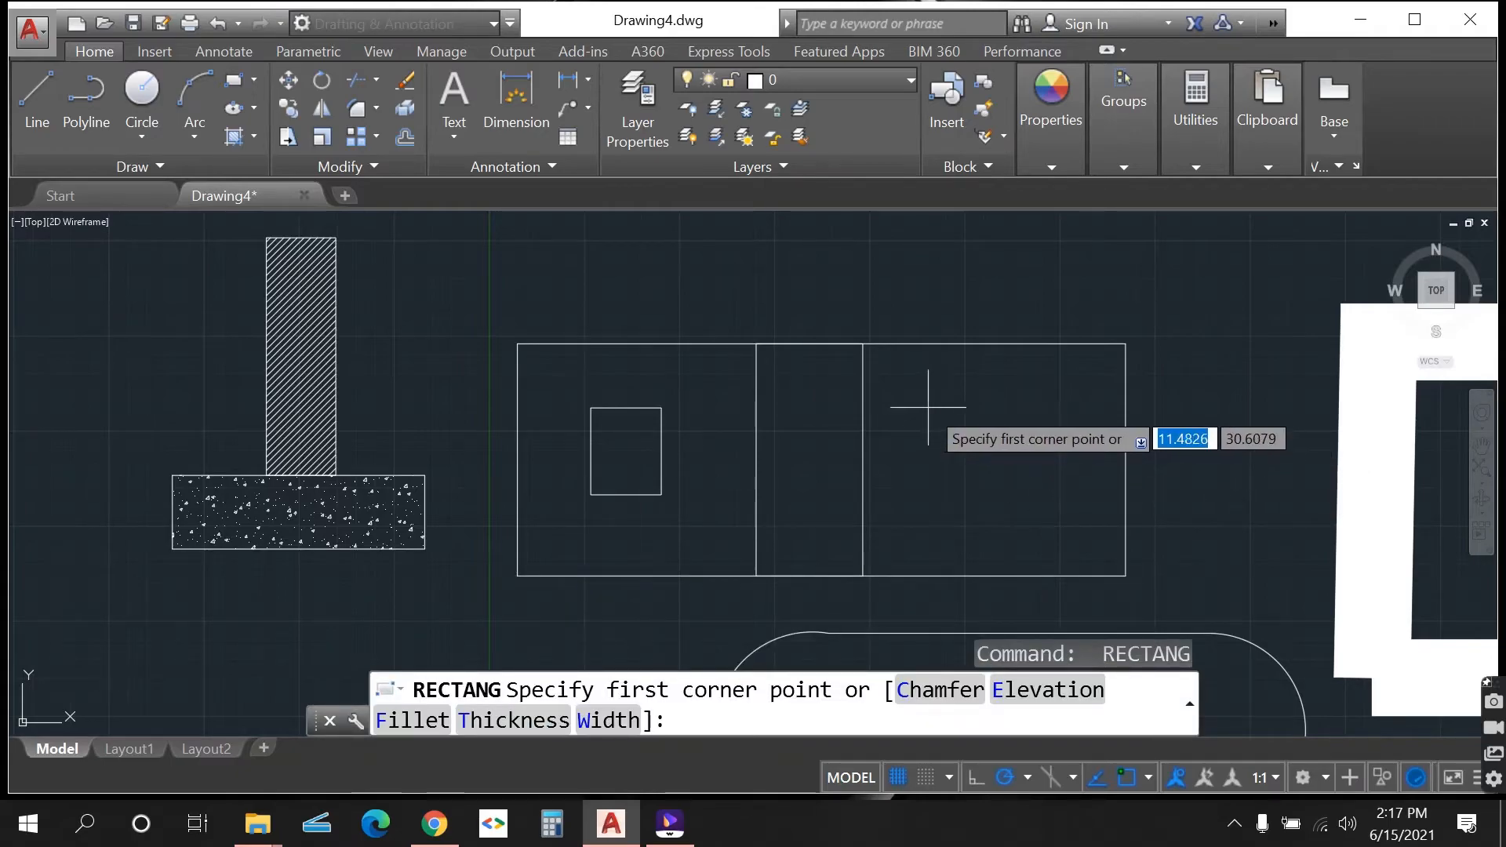
{"action": "left_click", "coordinate": [947, 413]}
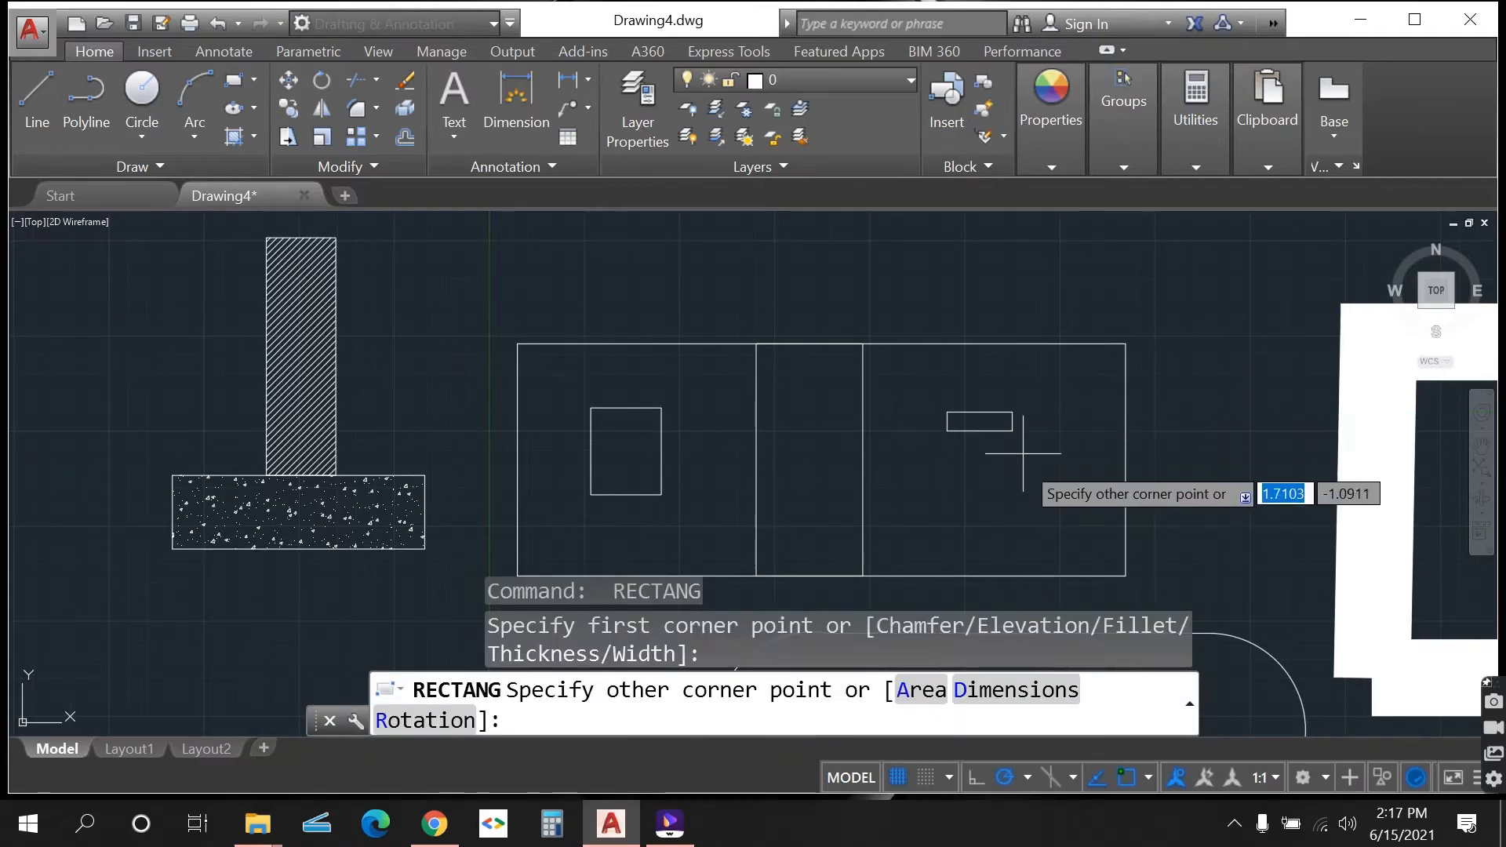
{"action": "left_click", "coordinate": [1047, 493]}
- Hatch the area around the small rectangle in the large rectangle's left part with the AR-B816C brick pattern at scale 0.05
{"action": "scroll", "coordinate": [752, 384], "scroll_direction": "down", "scroll_amount": 4}
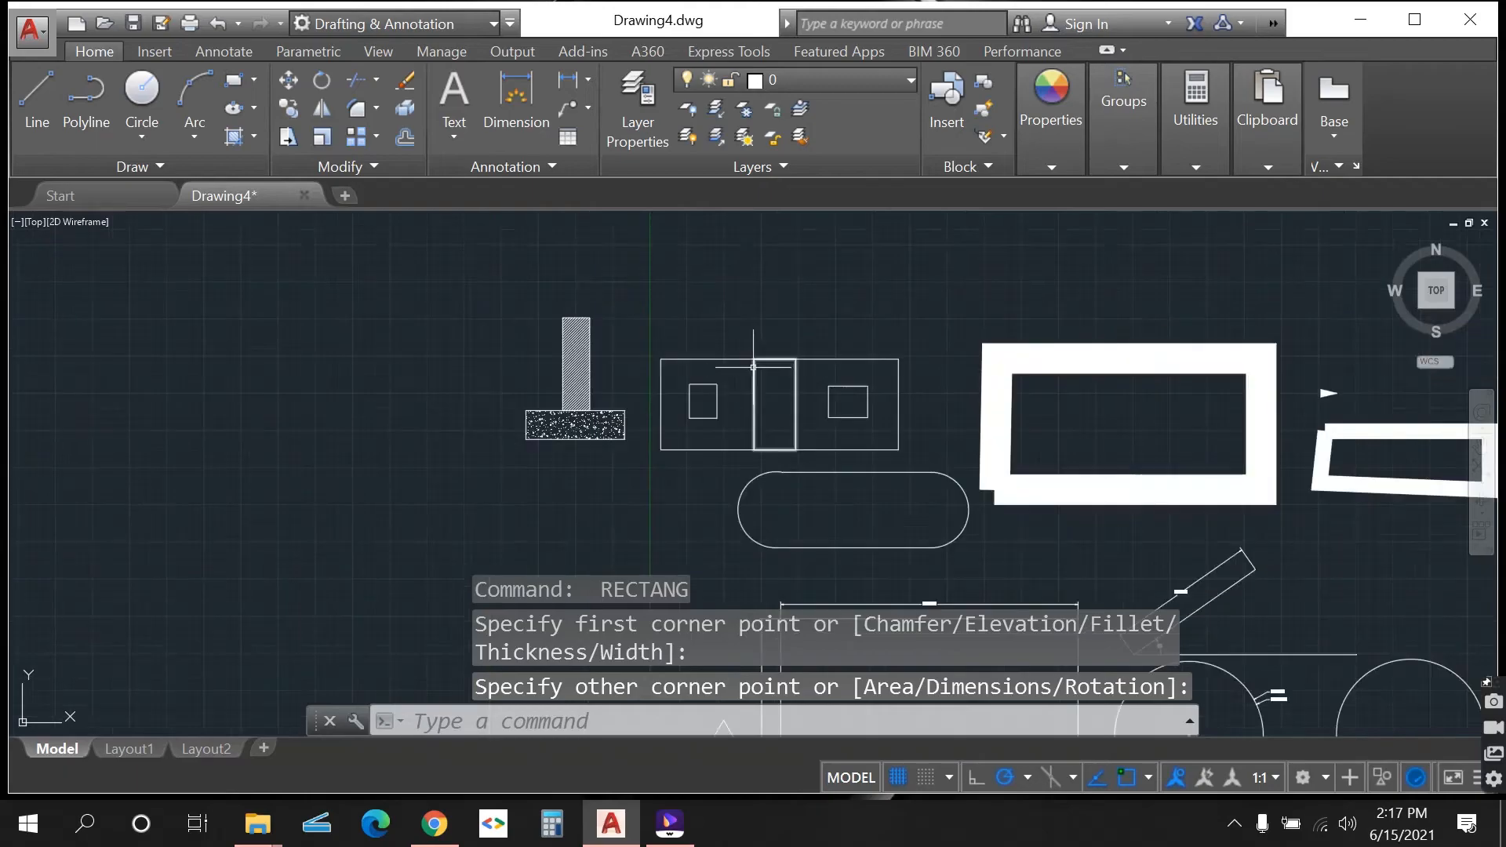
{"action": "scroll", "coordinate": [778, 420], "scroll_direction": "up", "scroll_amount": 4}
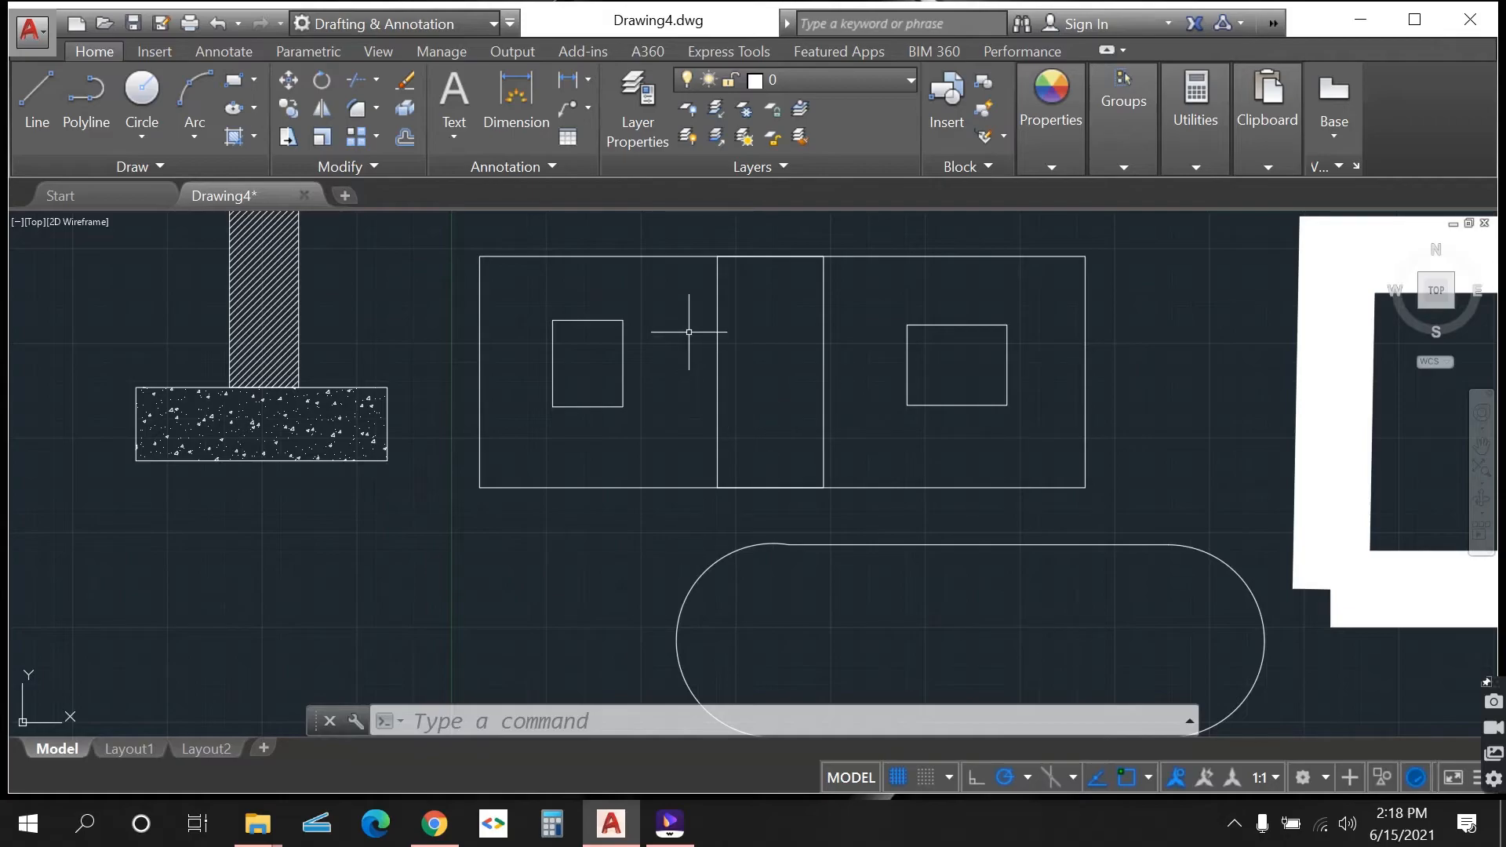
{"action": "left_click", "coordinate": [254, 135]}
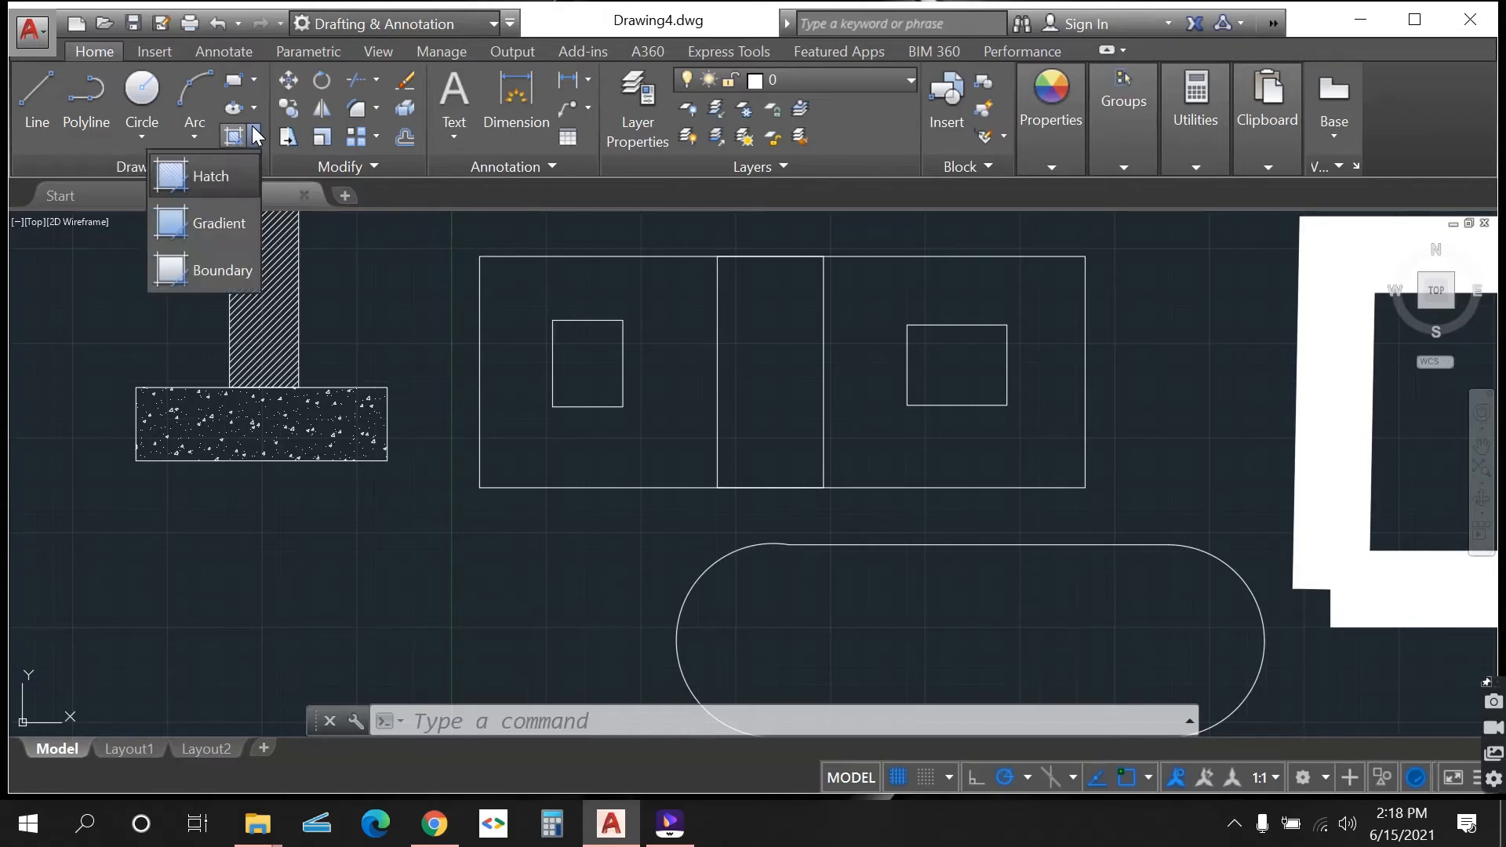
{"action": "left_click", "coordinate": [210, 179]}
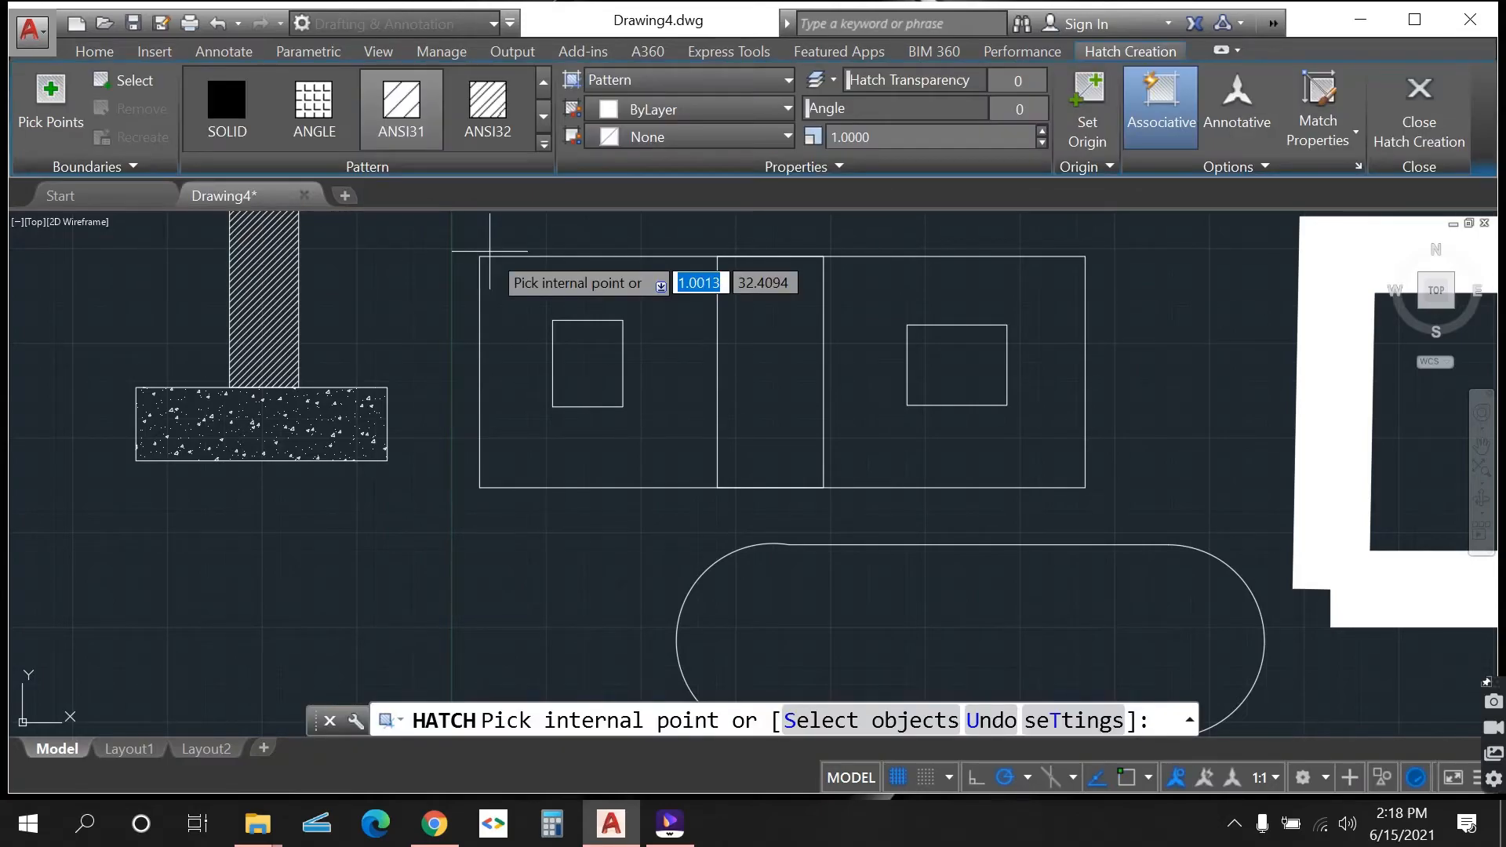
{"action": "left_click", "coordinate": [543, 146]}
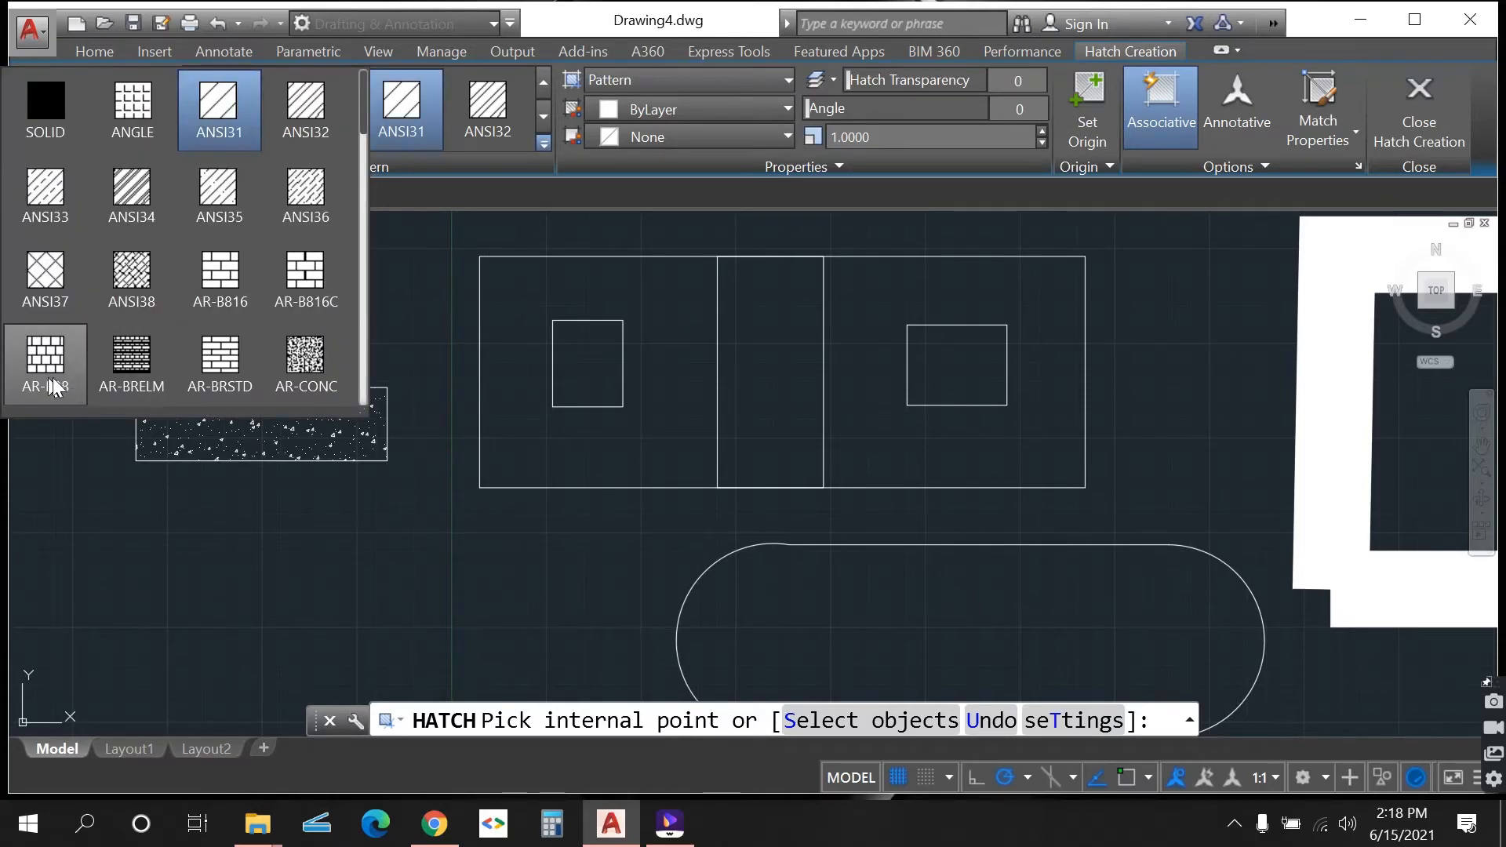
{"action": "left_click", "coordinate": [308, 284]}
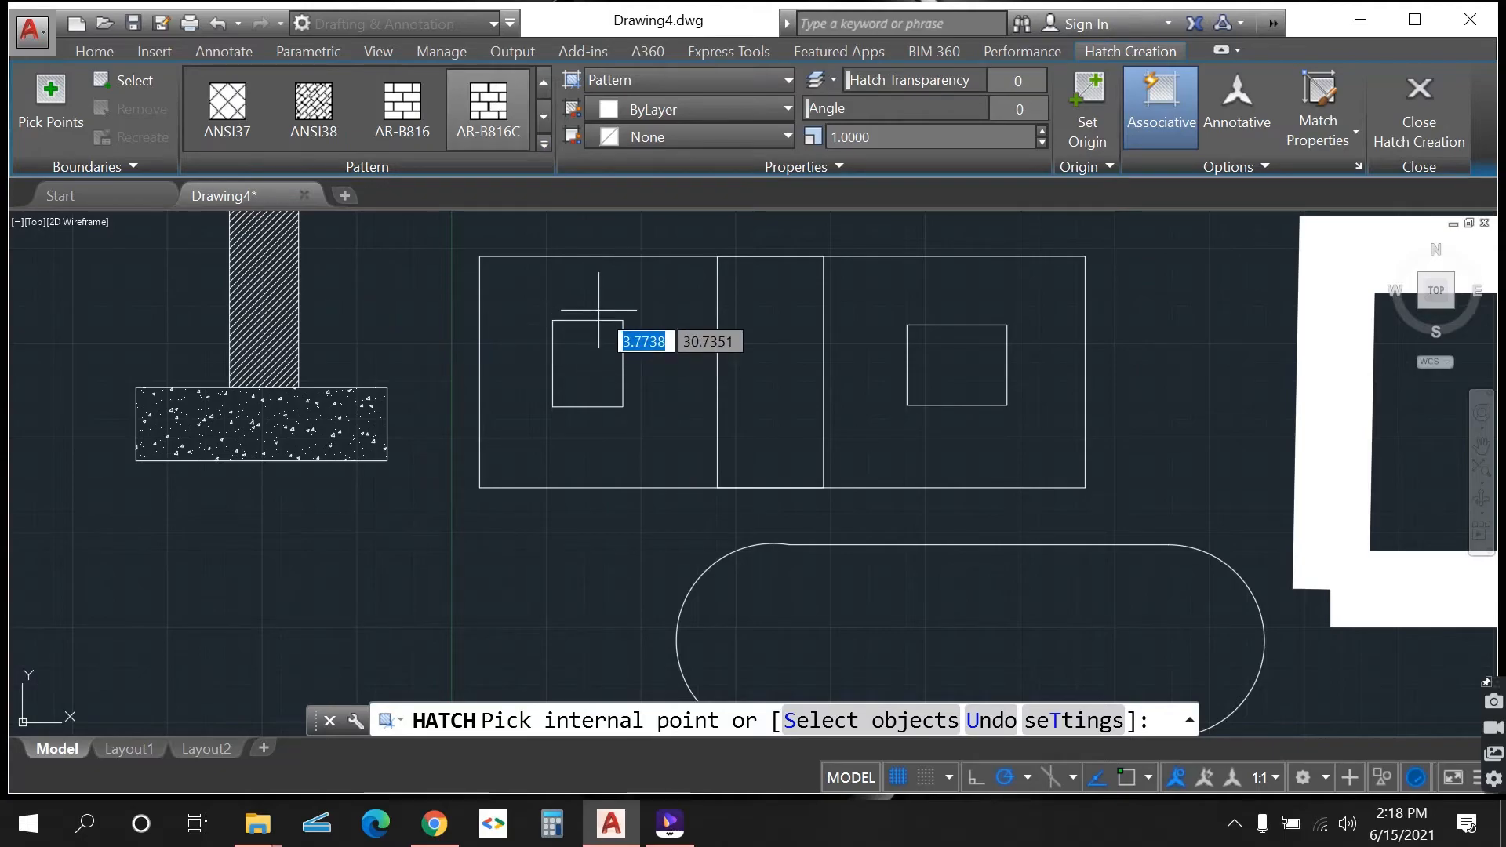
{"action": "left_click", "coordinate": [628, 284]}
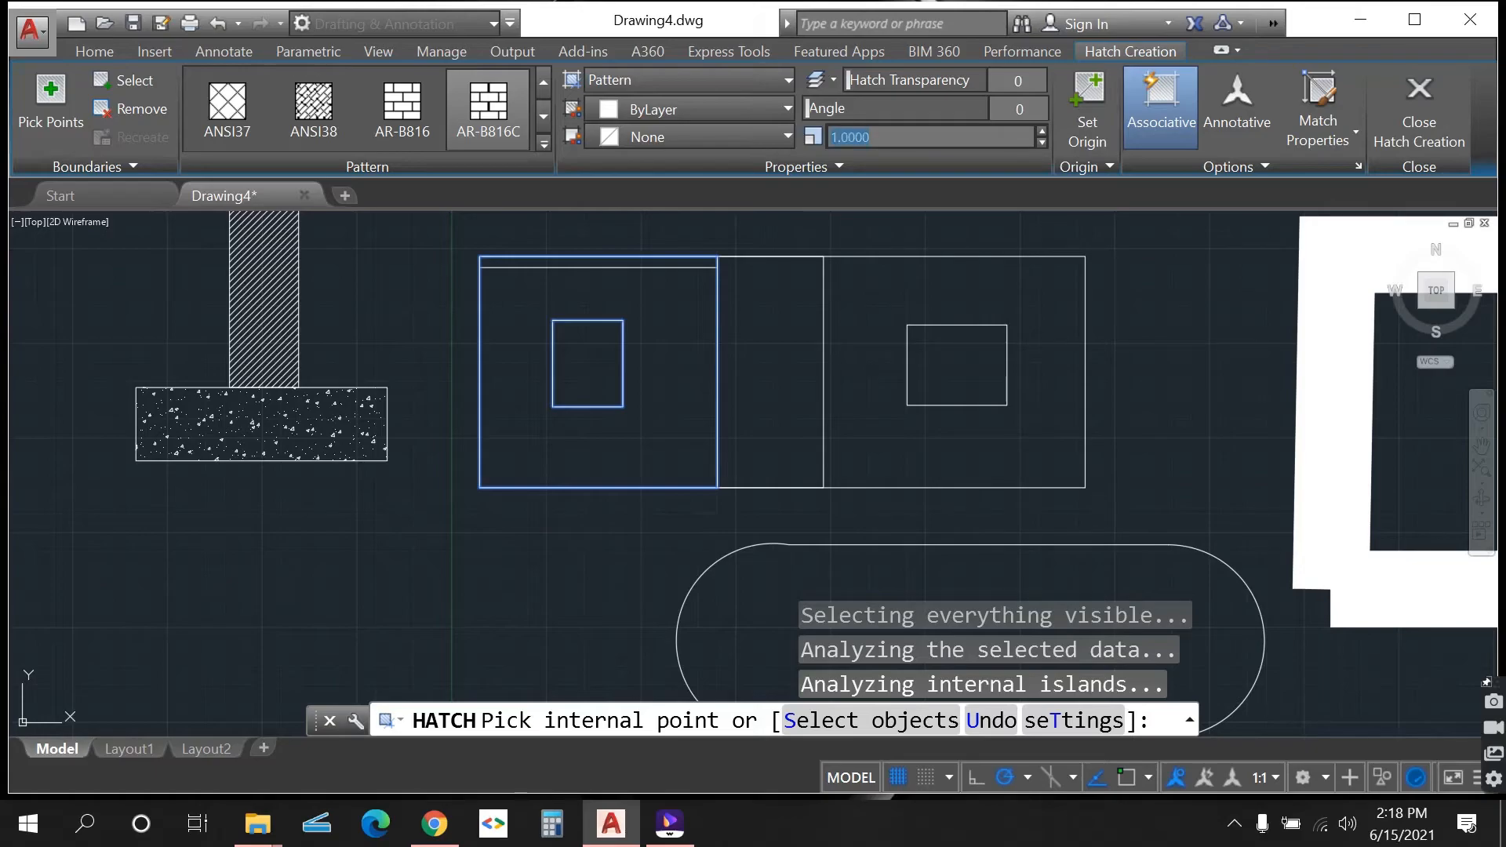
{"action": "key", "text": "Return"}
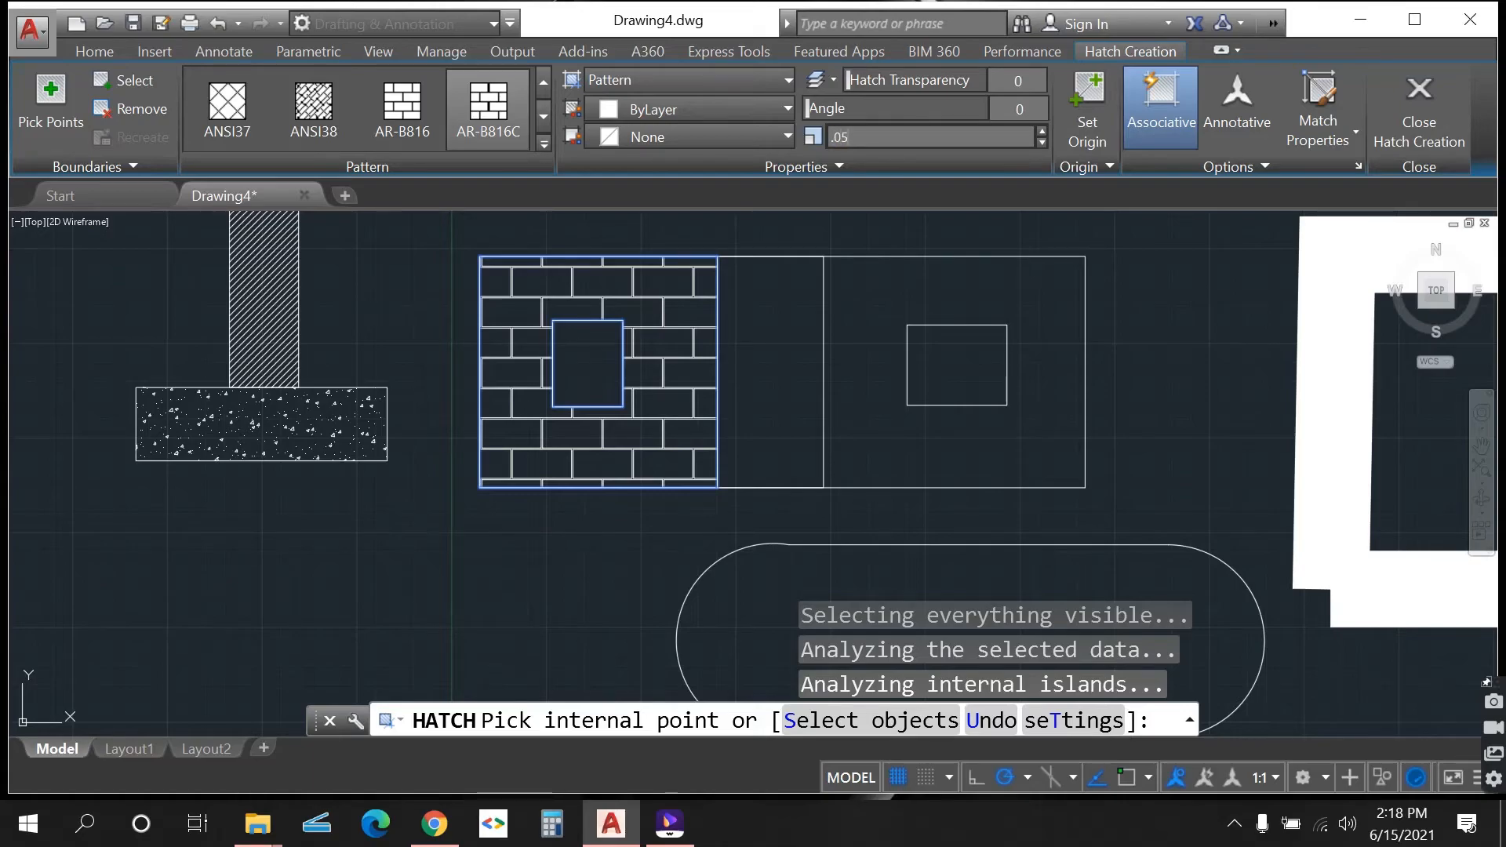
{"action": "key", "text": "Return"}
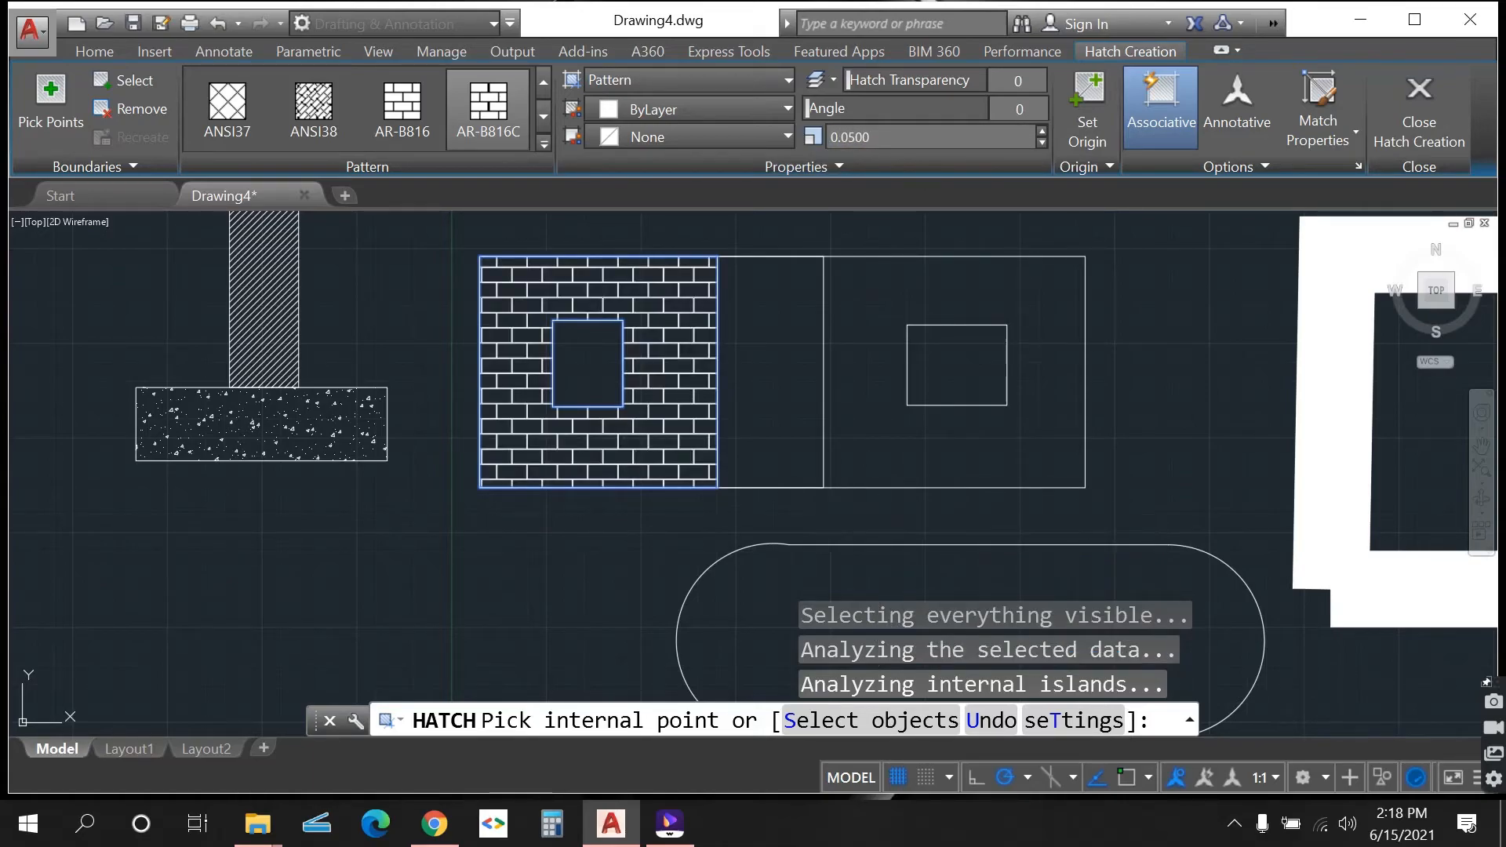
{"action": "key", "text": "Return"}
- Examine the brick hatch around the left small rectangle at close range and from farther away
{"action": "scroll", "coordinate": [663, 330], "scroll_direction": "up", "scroll_amount": 5}
{"action": "scroll", "coordinate": [583, 409], "scroll_direction": "down", "scroll_amount": 5}
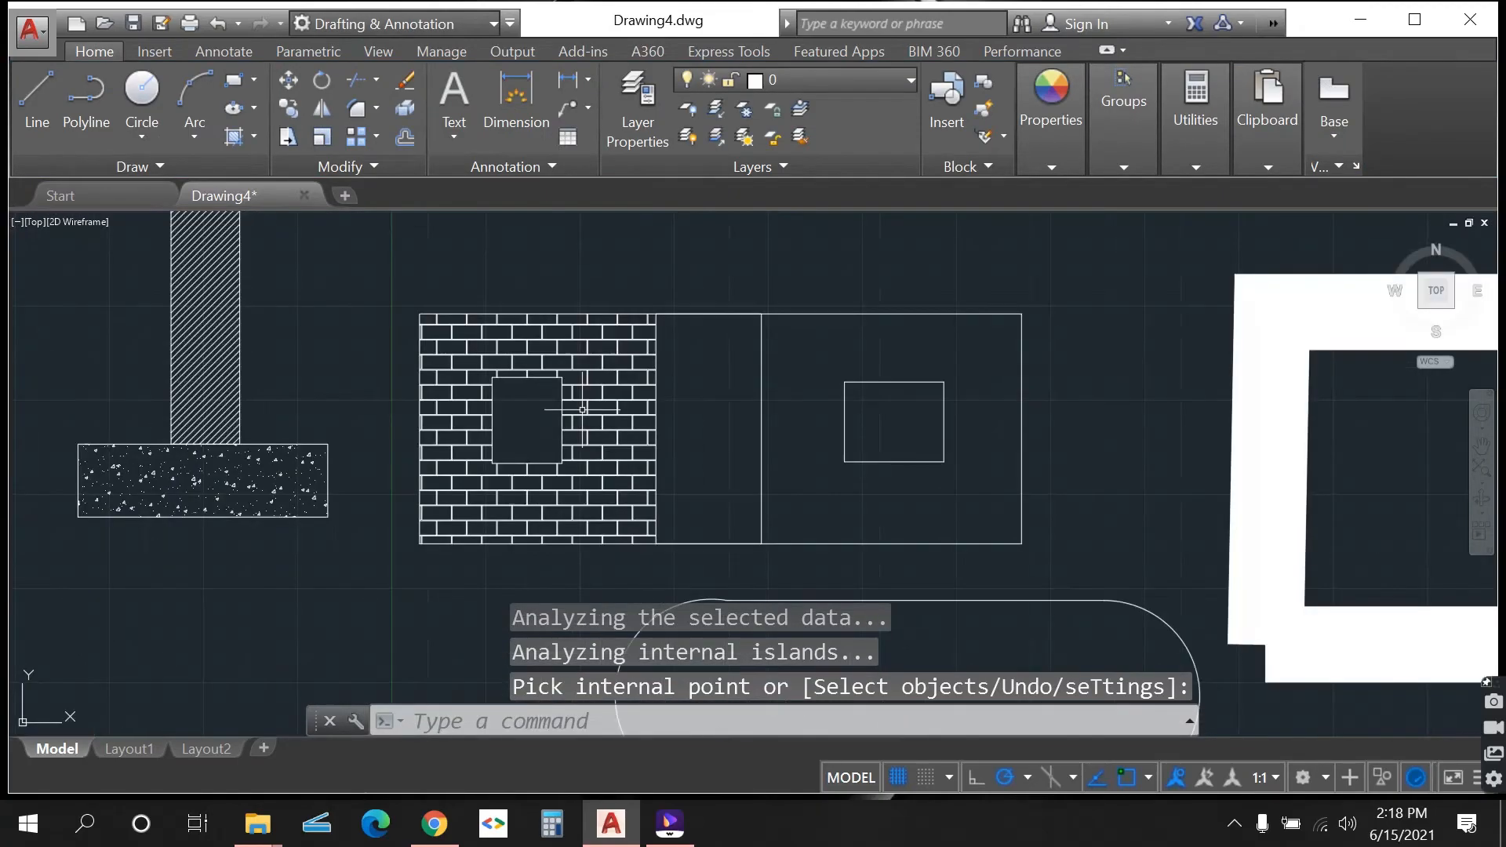
{"action": "scroll", "coordinate": [518, 419], "scroll_direction": "up", "scroll_amount": 4}
{"action": "scroll", "coordinate": [502, 418], "scroll_direction": "down", "scroll_amount": 4}
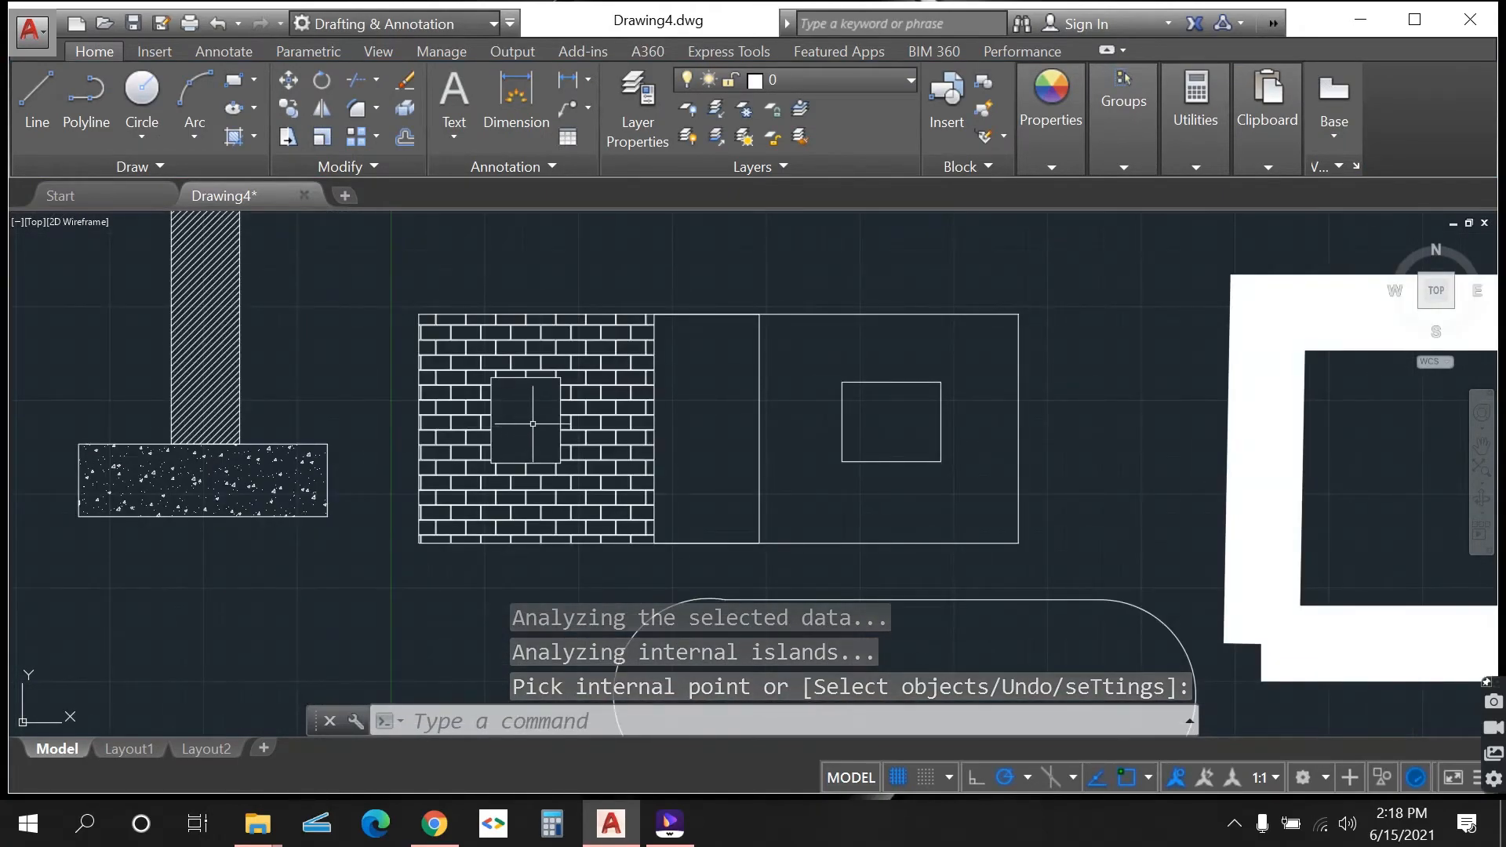
{"action": "scroll", "coordinate": [541, 415], "scroll_direction": "up", "scroll_amount": 4}
{"action": "scroll", "coordinate": [399, 437], "scroll_direction": "down", "scroll_amount": 2}
{"action": "scroll", "coordinate": [396, 439], "scroll_direction": "down", "scroll_amount": 2}
{"action": "scroll", "coordinate": [490, 450], "scroll_direction": "up", "scroll_amount": 2}
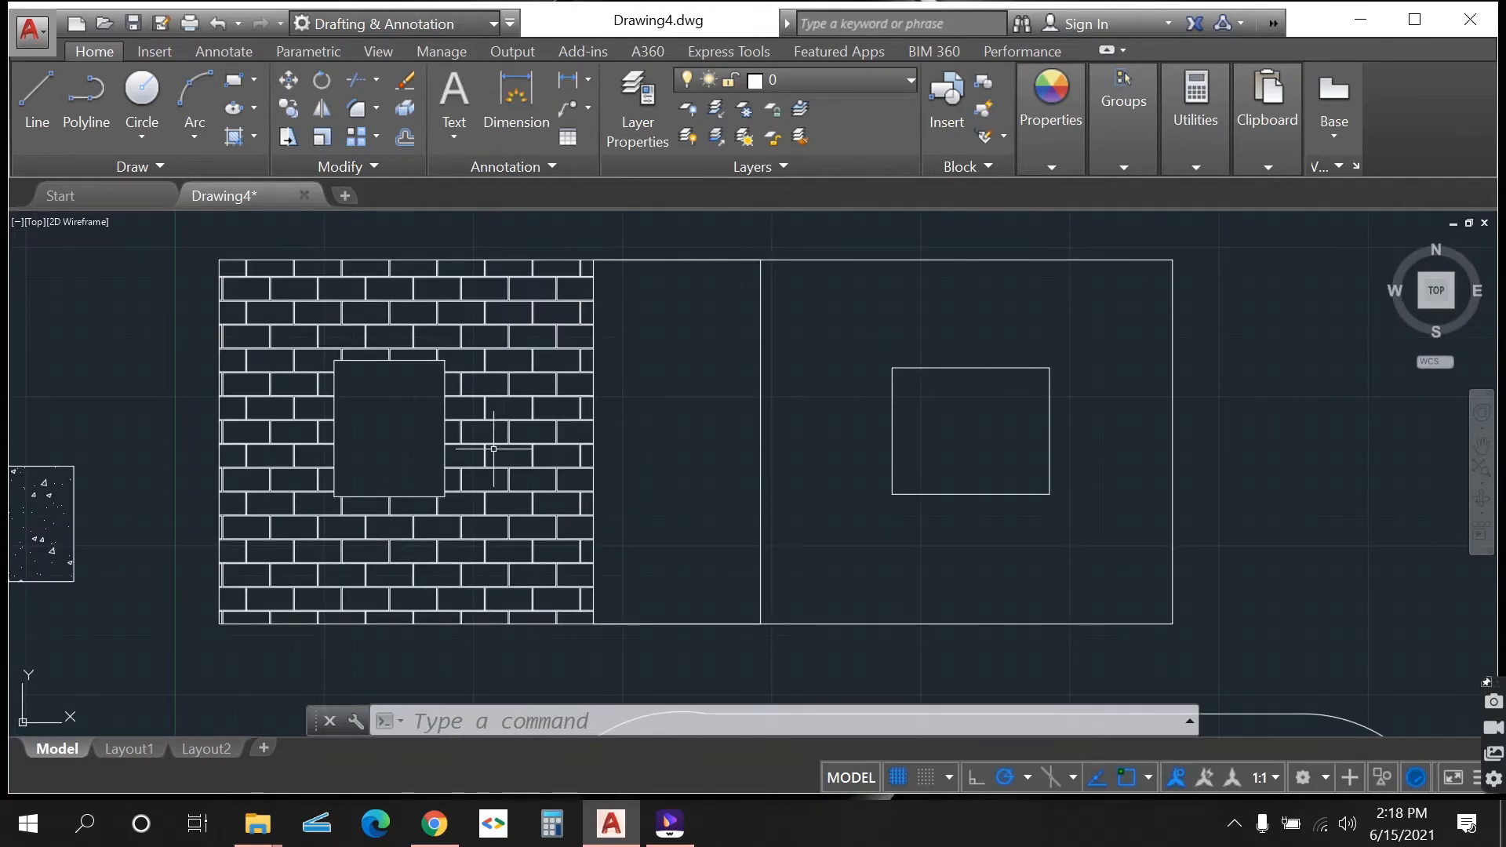
- Hatch the area around the small rectangle in the large rectangle's right part with AR-B816C at scale 0.05
{"action": "left_click", "coordinate": [252, 130]}
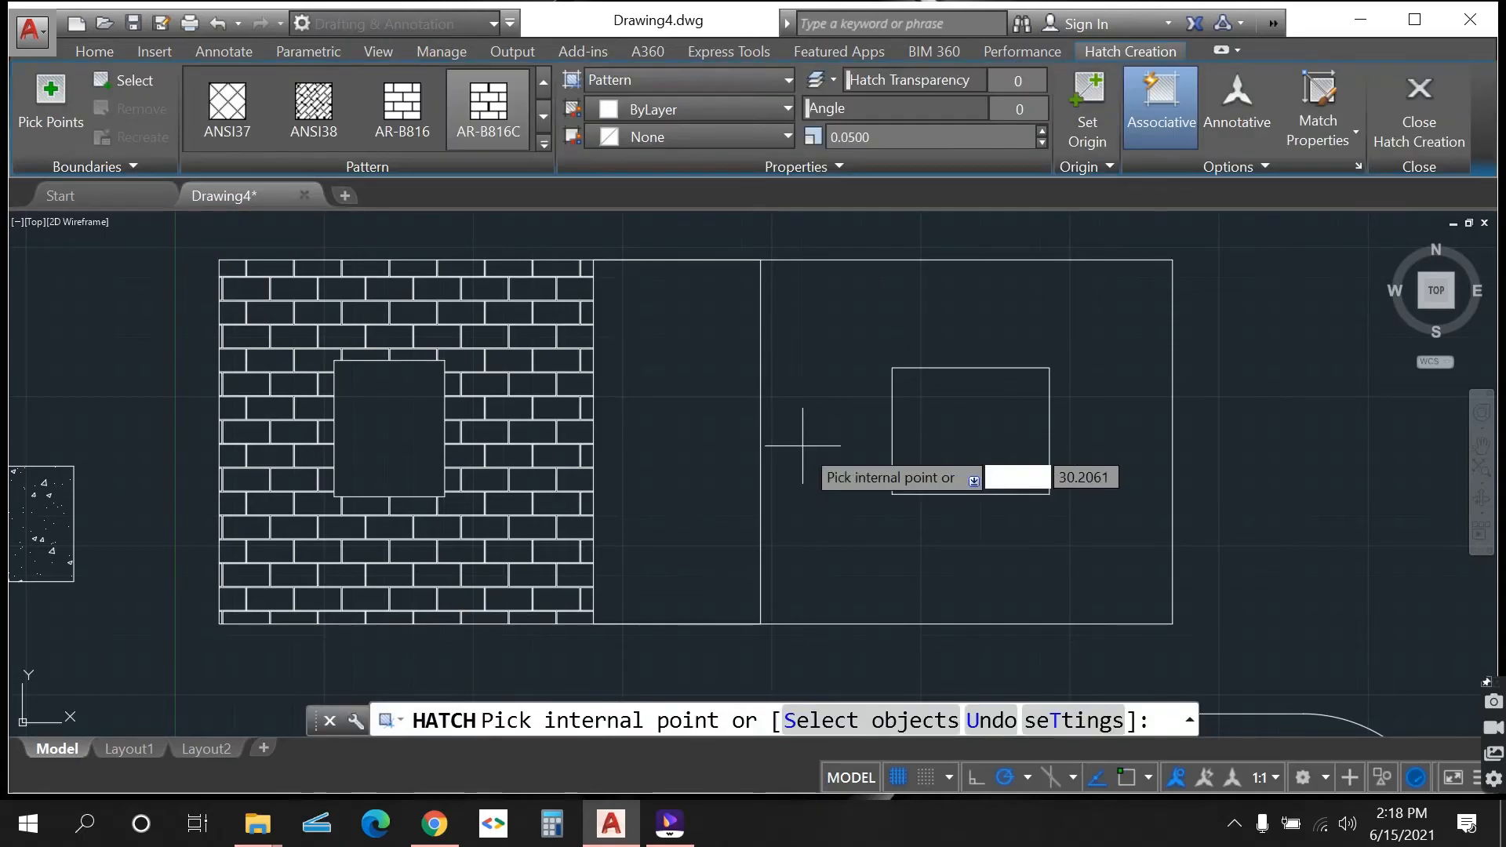
{"action": "left_click", "coordinate": [858, 358]}
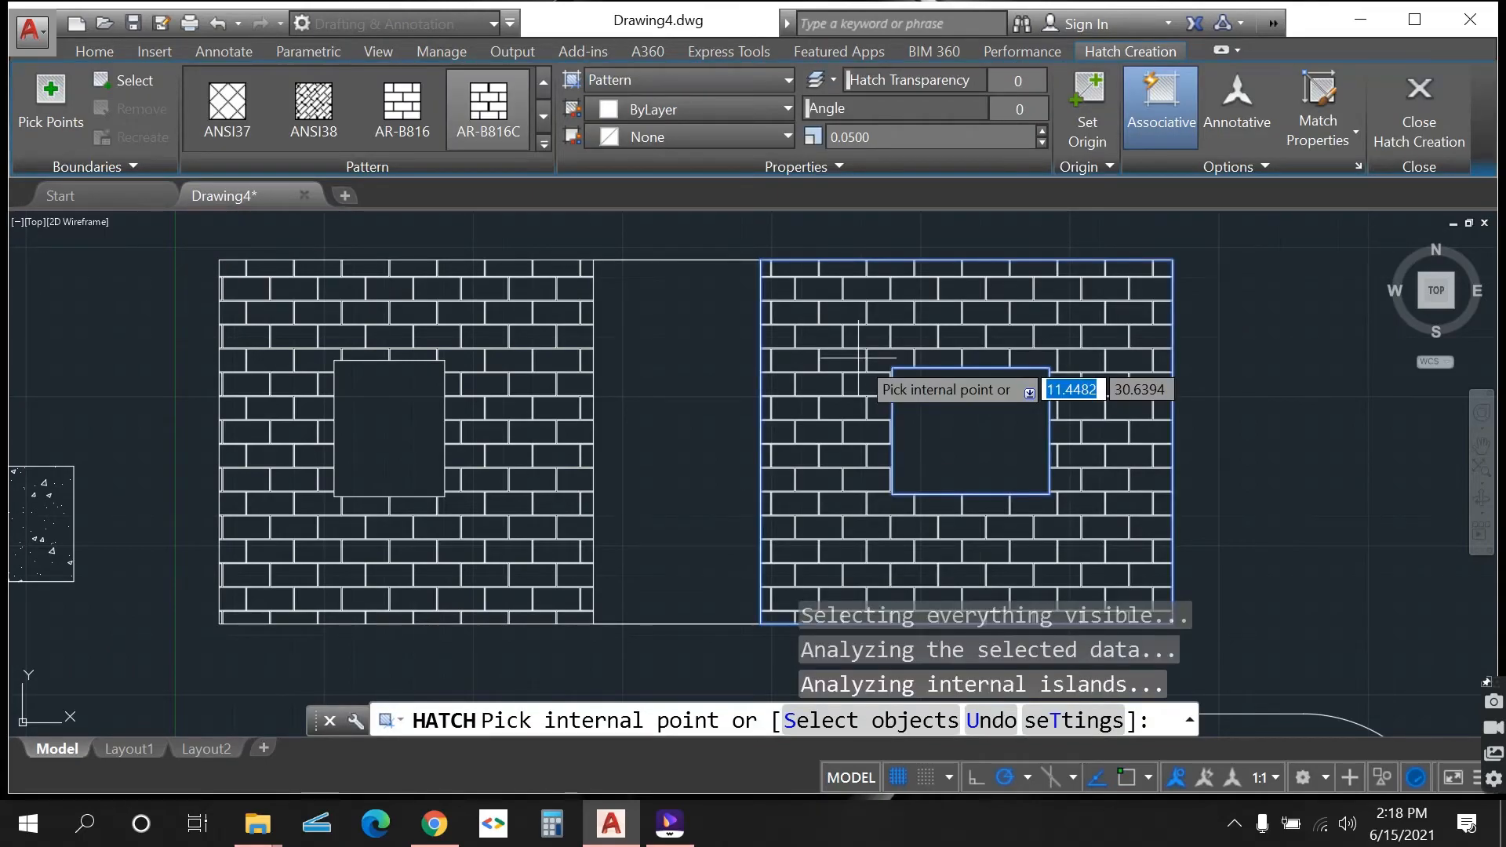
{"action": "key", "text": "Return"}
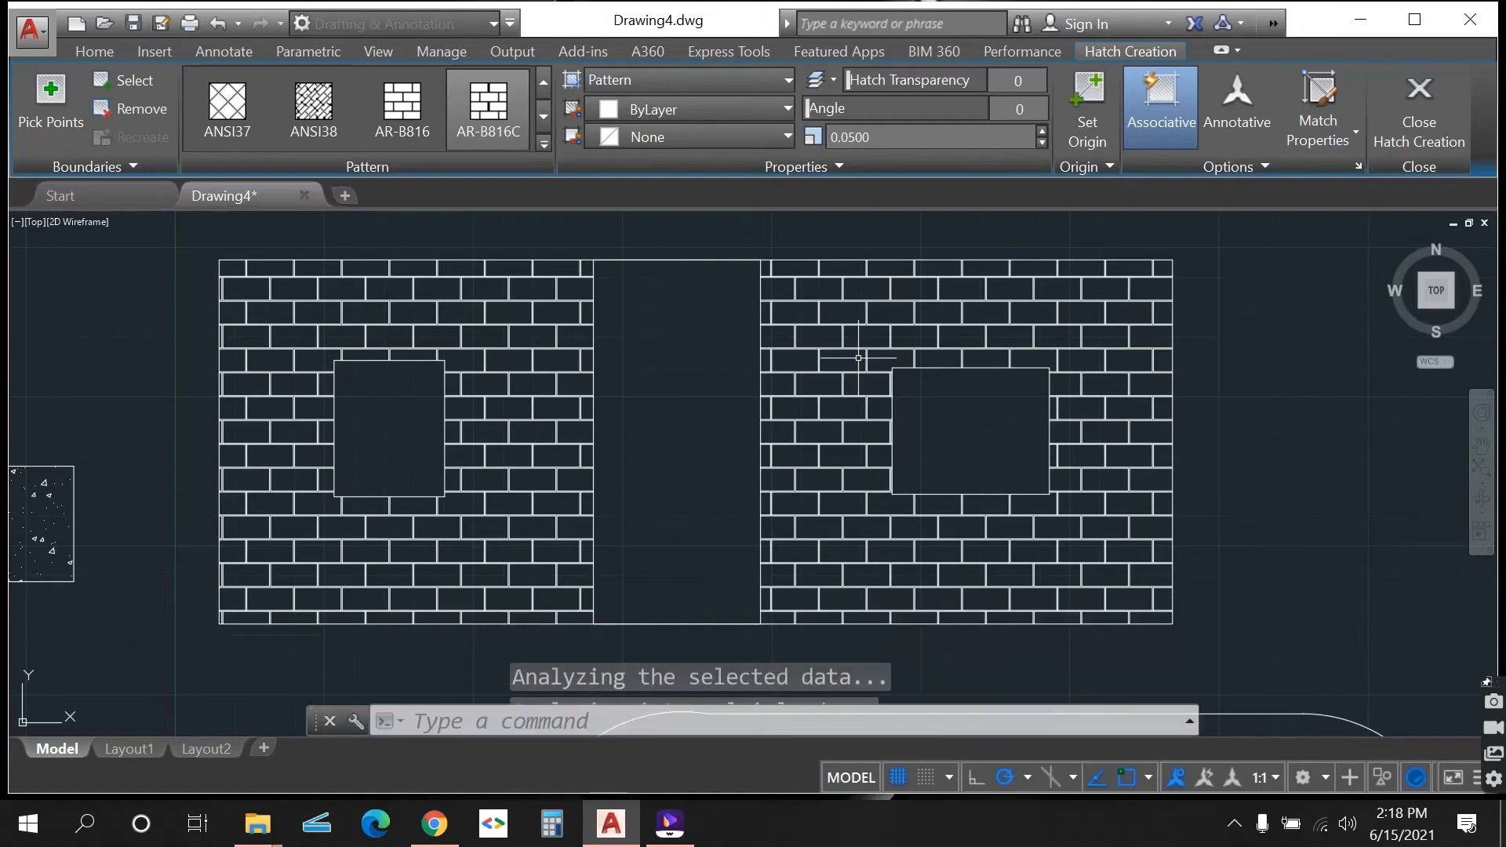
- Set the scale of the left brick hatch to 0.02
{"action": "scroll", "coordinate": [839, 373], "scroll_direction": "down", "scroll_amount": 4}
{"action": "scroll", "coordinate": [785, 343], "scroll_direction": "up", "scroll_amount": 4}
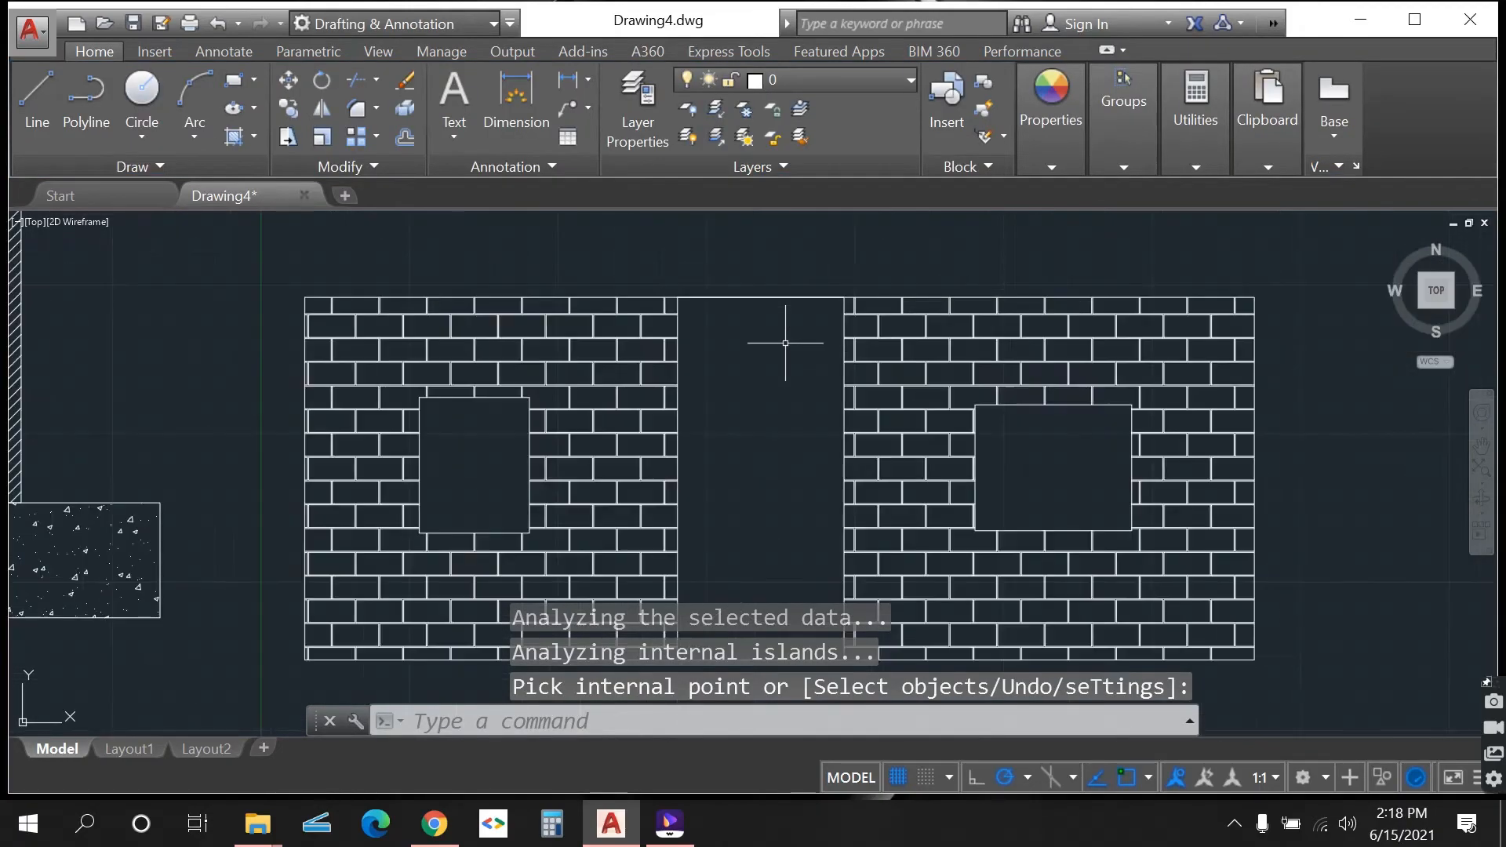
{"action": "scroll", "coordinate": [780, 343], "scroll_direction": "down", "scroll_amount": 2}
{"action": "scroll", "coordinate": [767, 347], "scroll_direction": "up", "scroll_amount": 2}
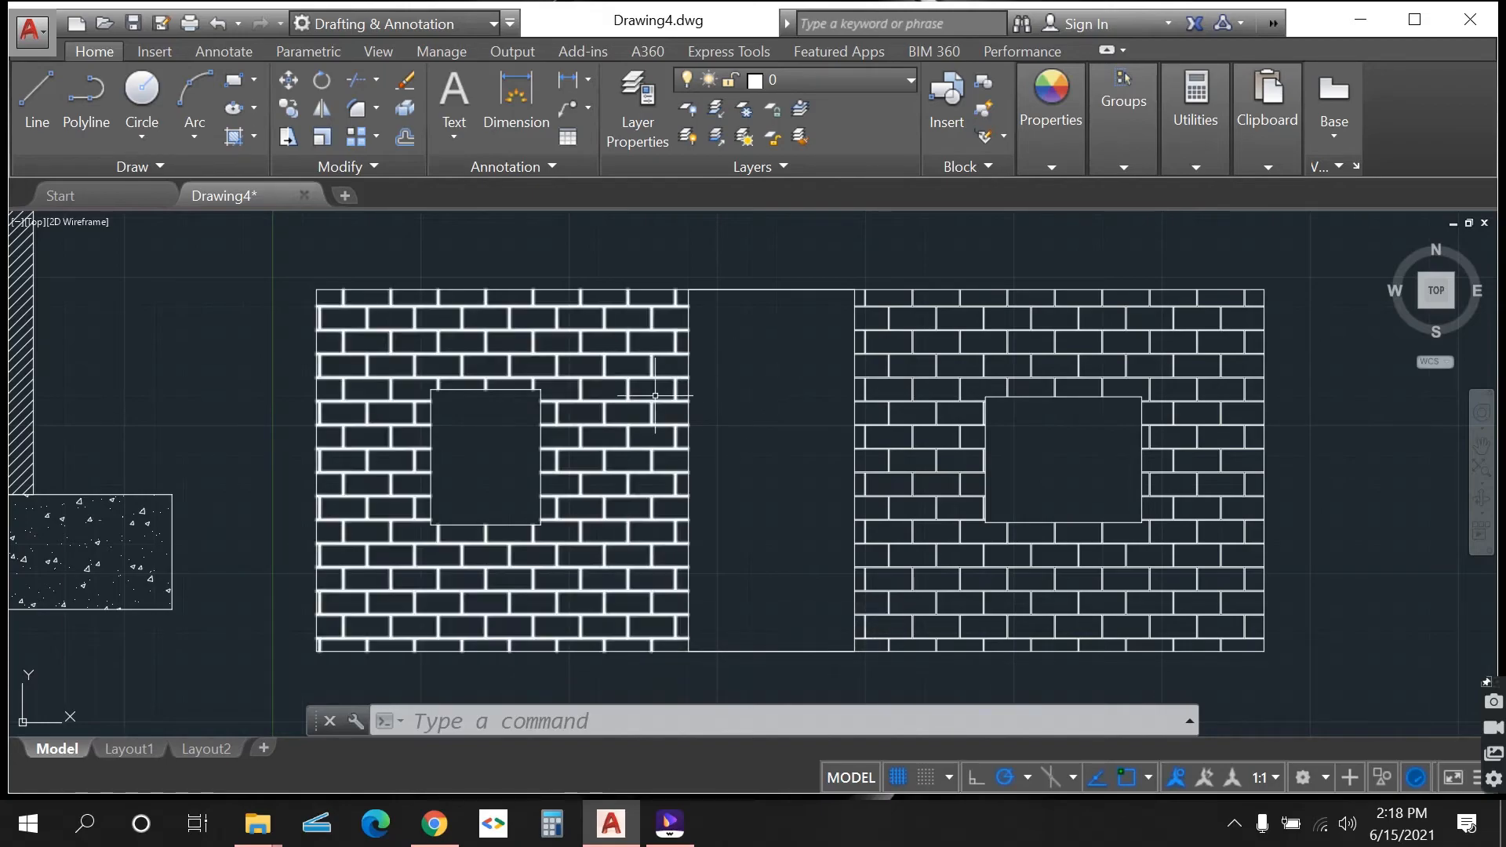
{"action": "left_click", "coordinate": [621, 400]}
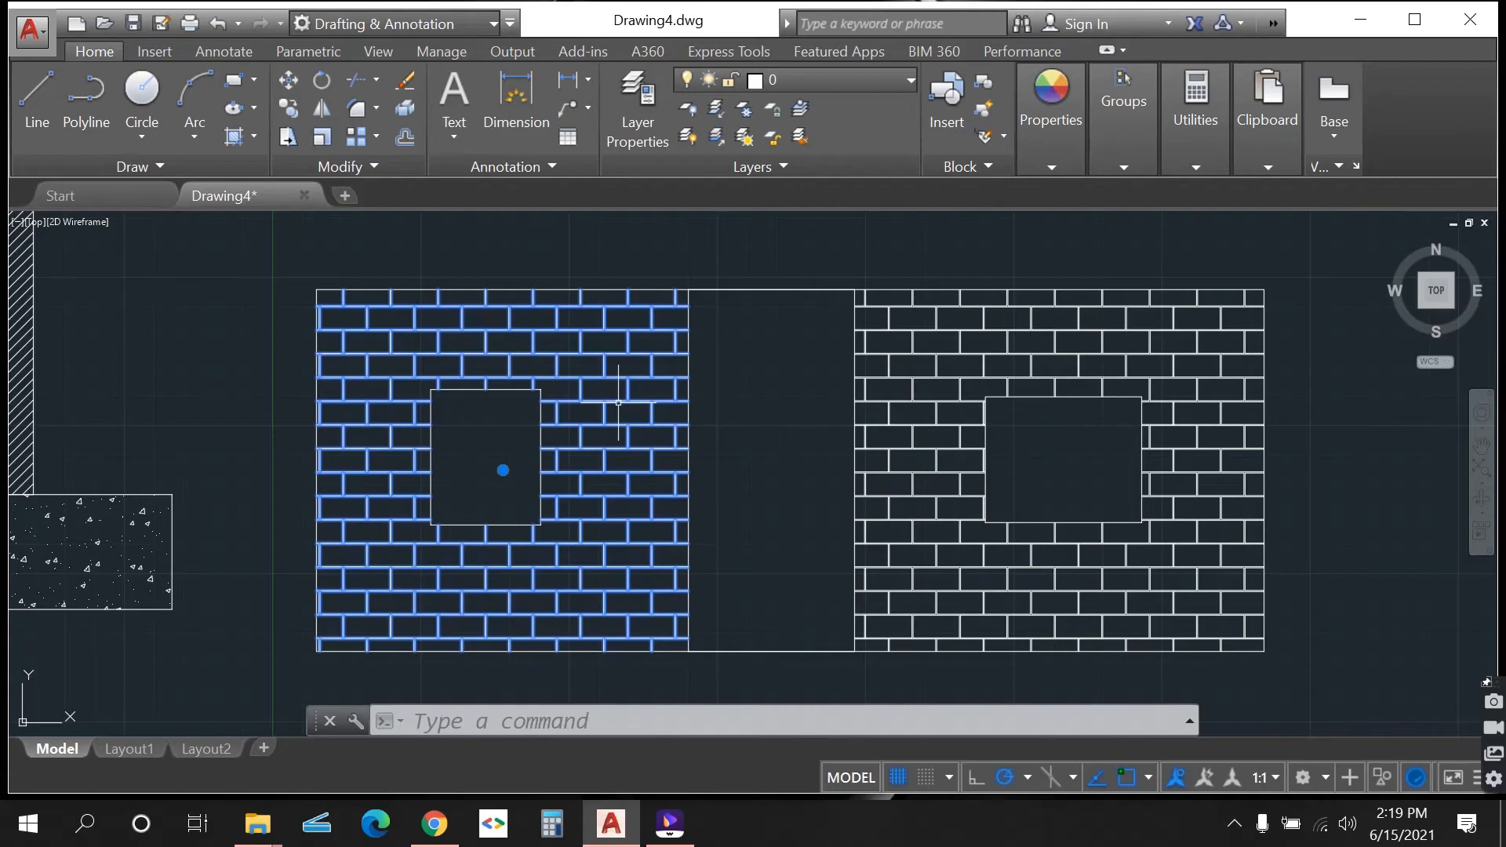
{"action": "key", "text": "Escape"}
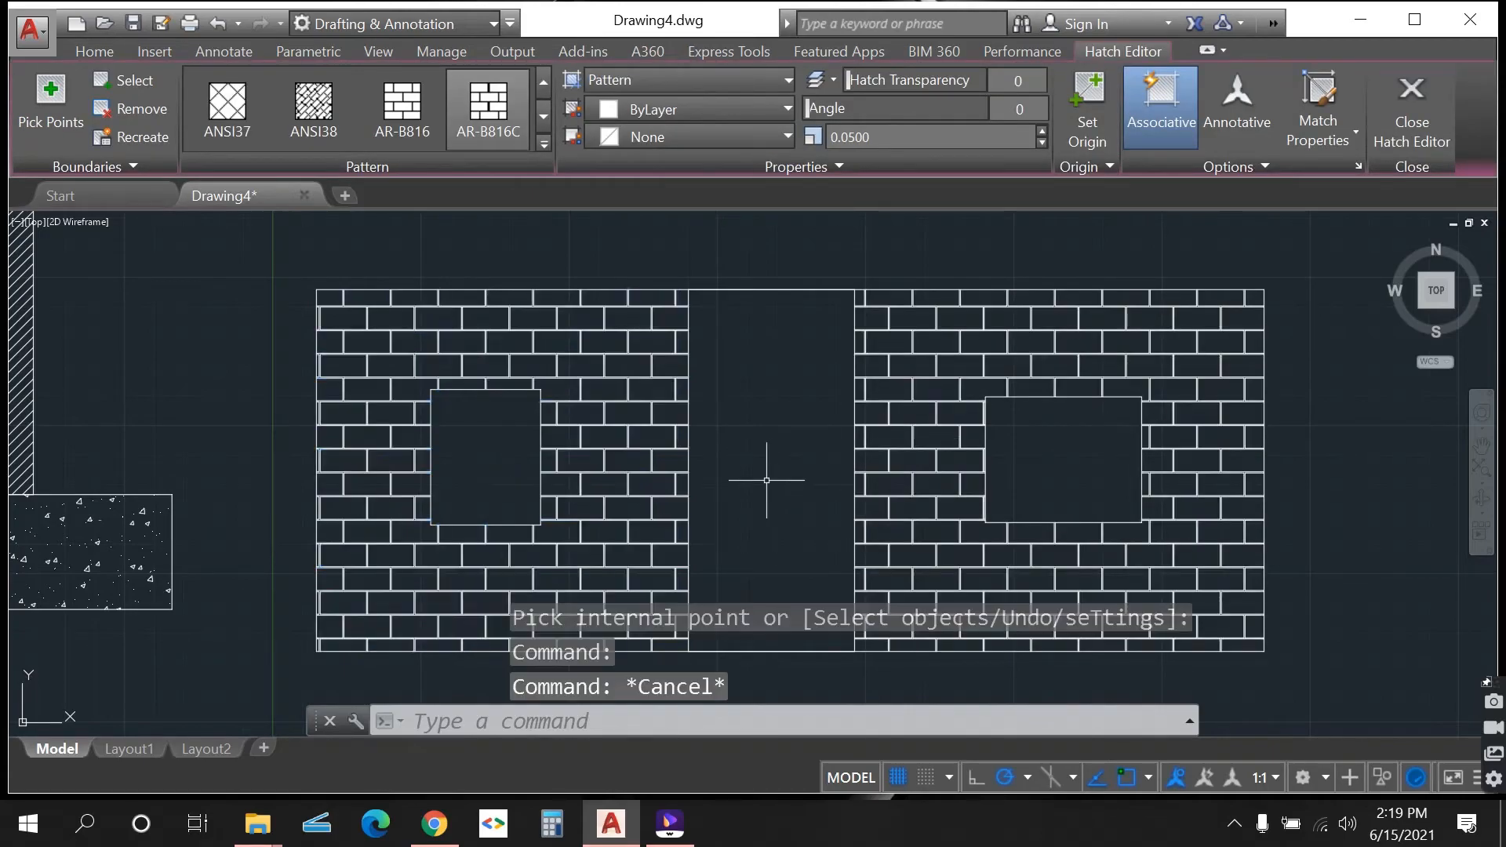
{"action": "left_click", "coordinate": [580, 445]}
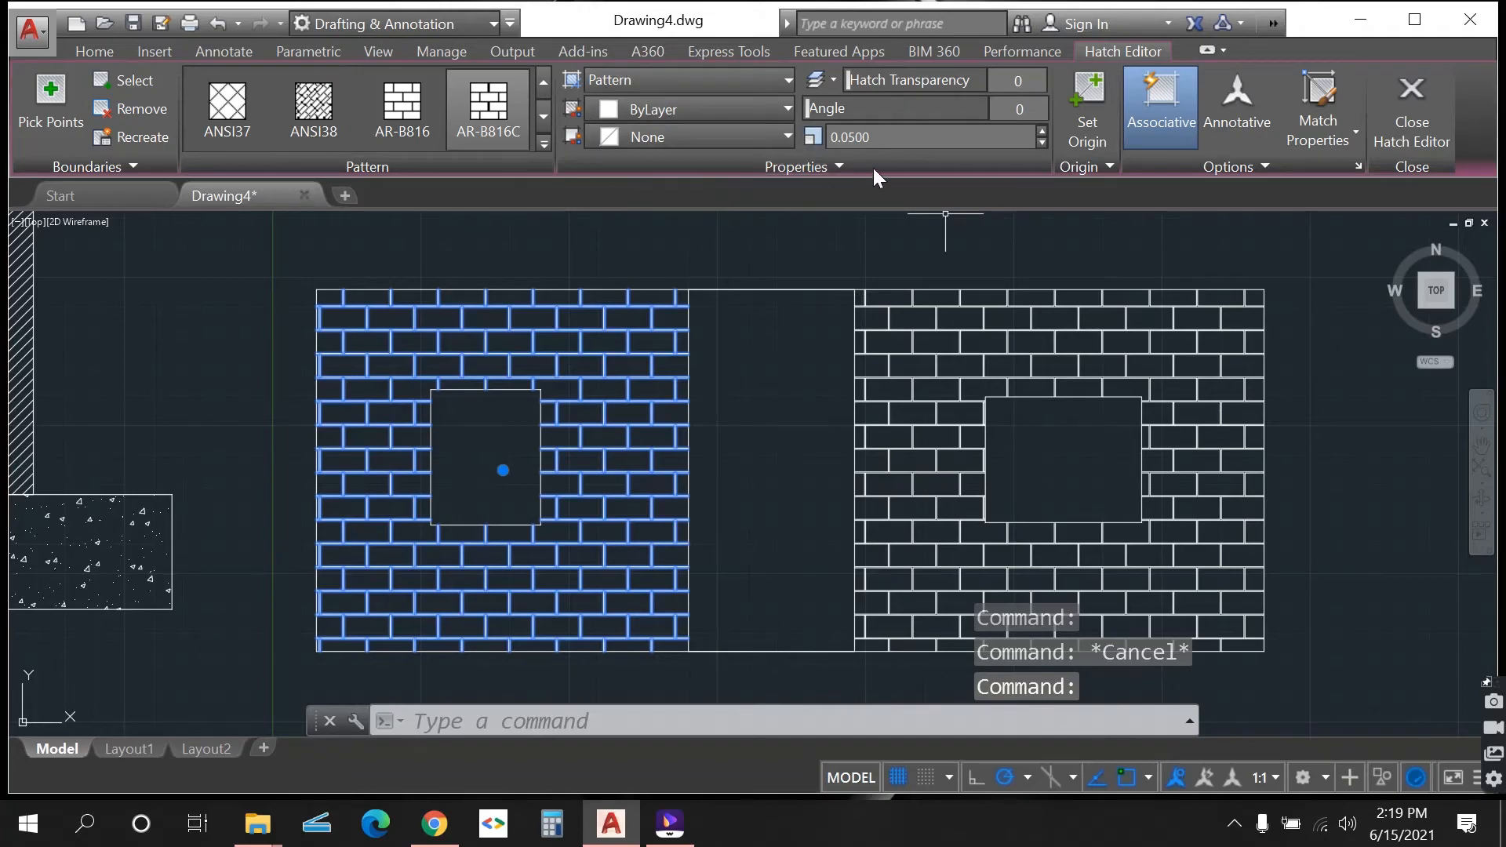
{"action": "left_click", "coordinate": [851, 136]}
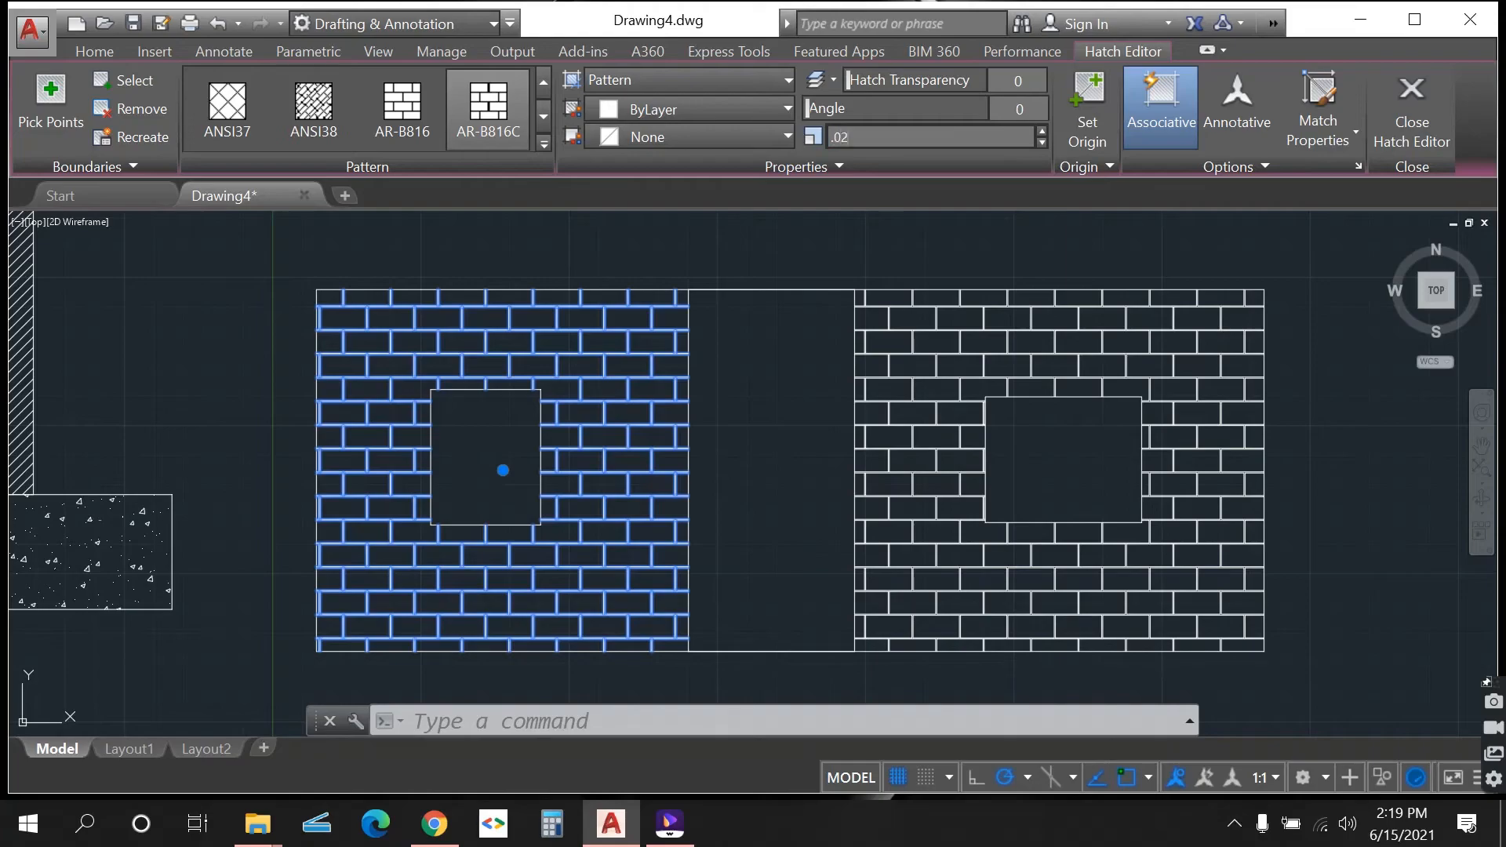
{"action": "key", "text": "Return"}
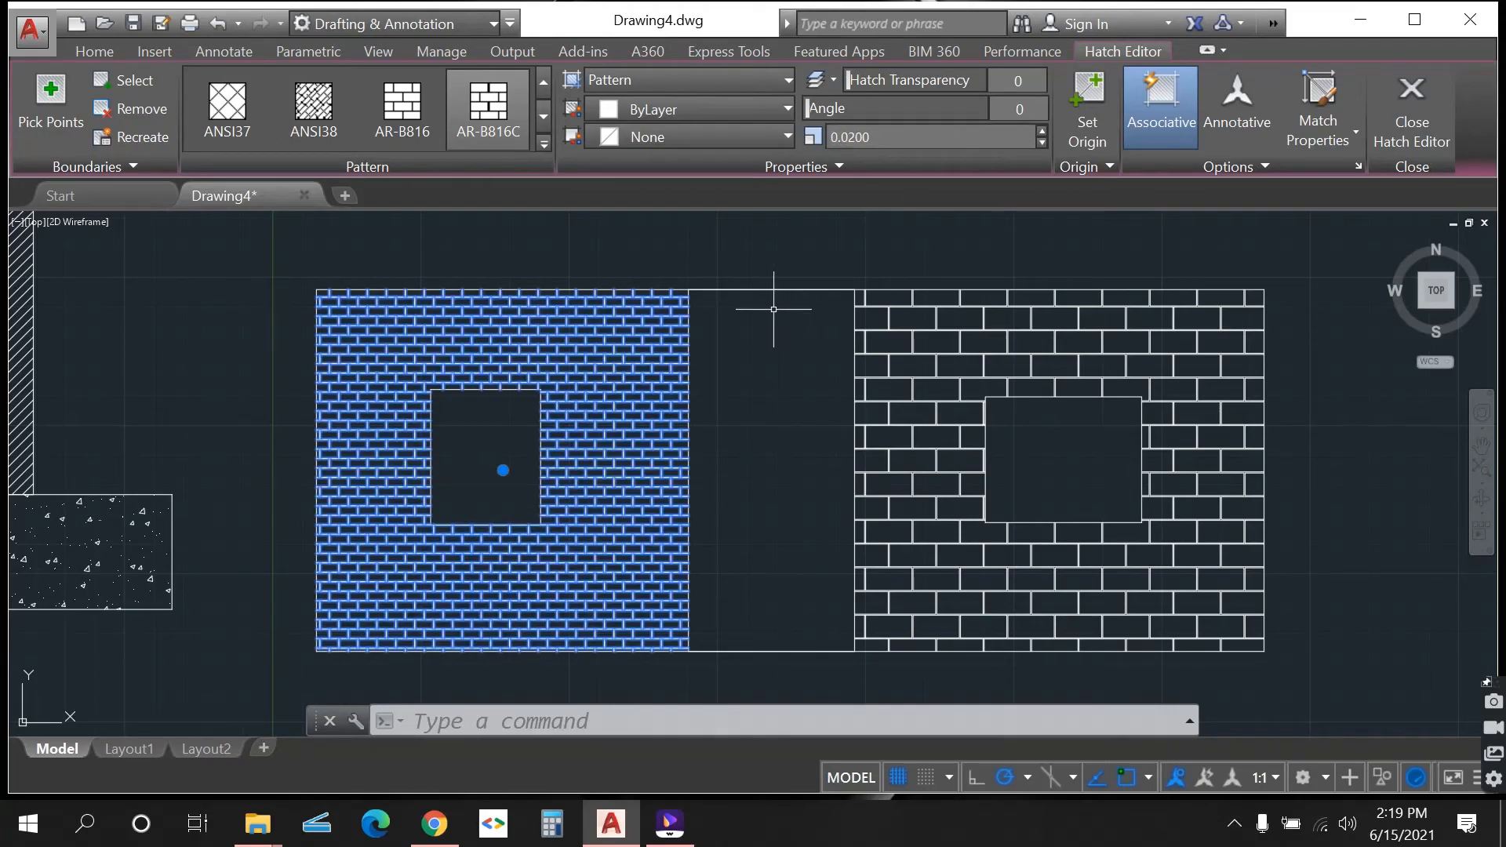
{"action": "key", "text": "Escape"}
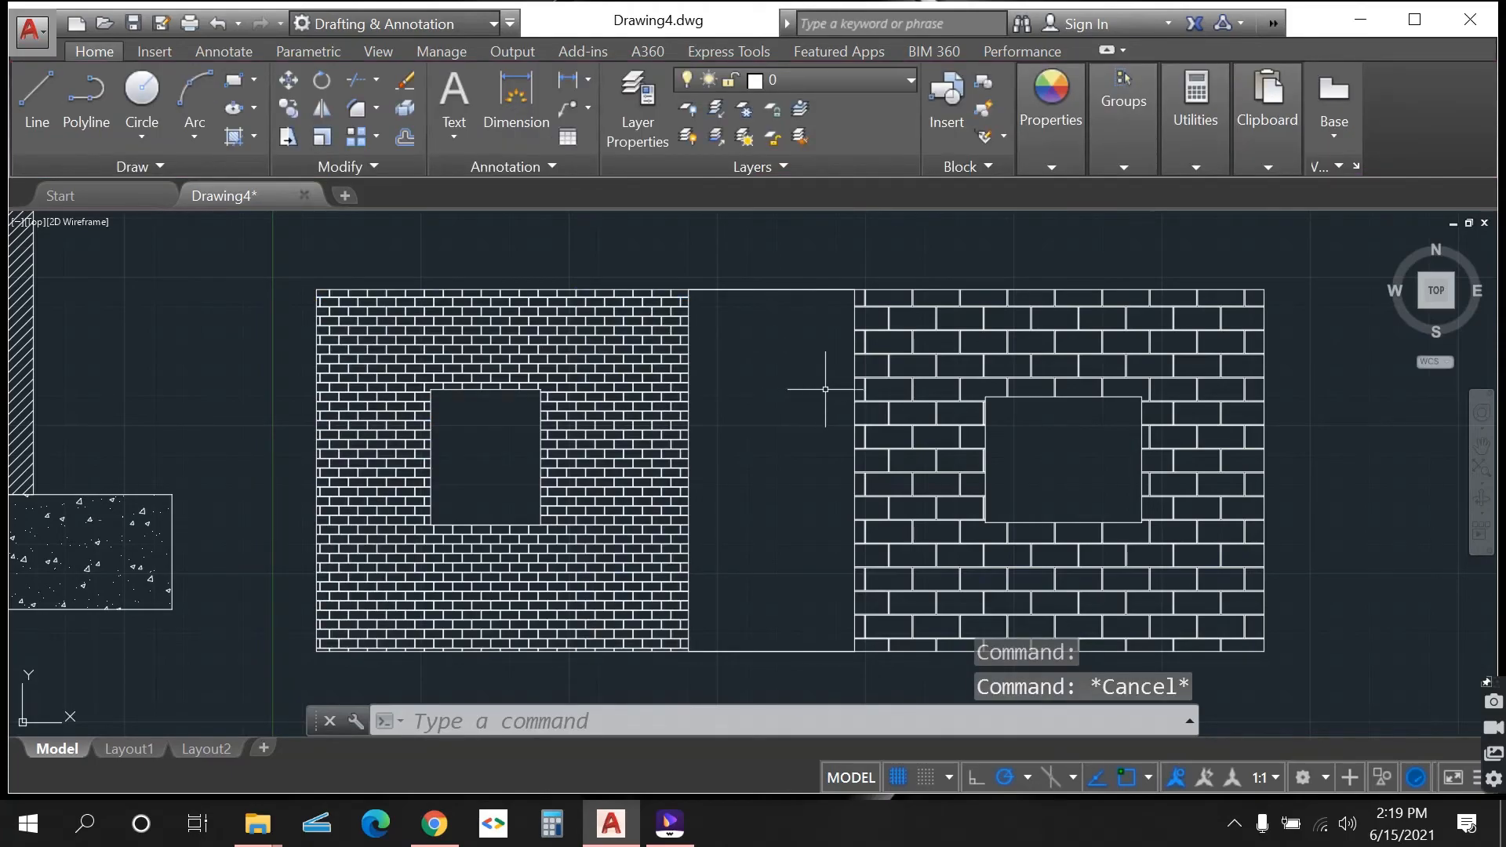
- Set the scale of the right brick hatch to 0.02
{"action": "left_click", "coordinate": [910, 376]}
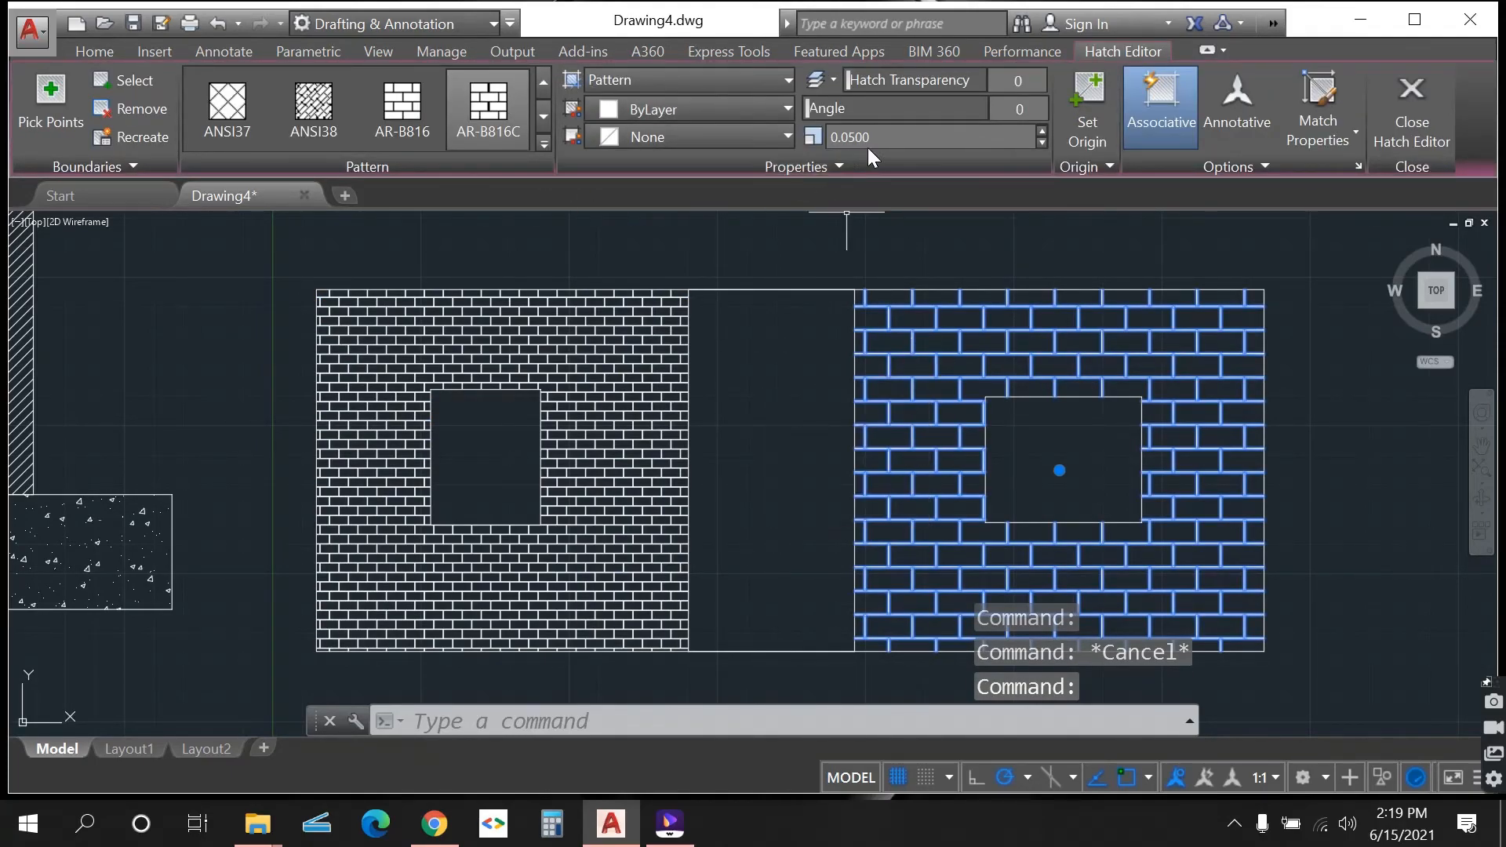
{"action": "left_click", "coordinate": [846, 138]}
{"action": "type", "text": ".02"}
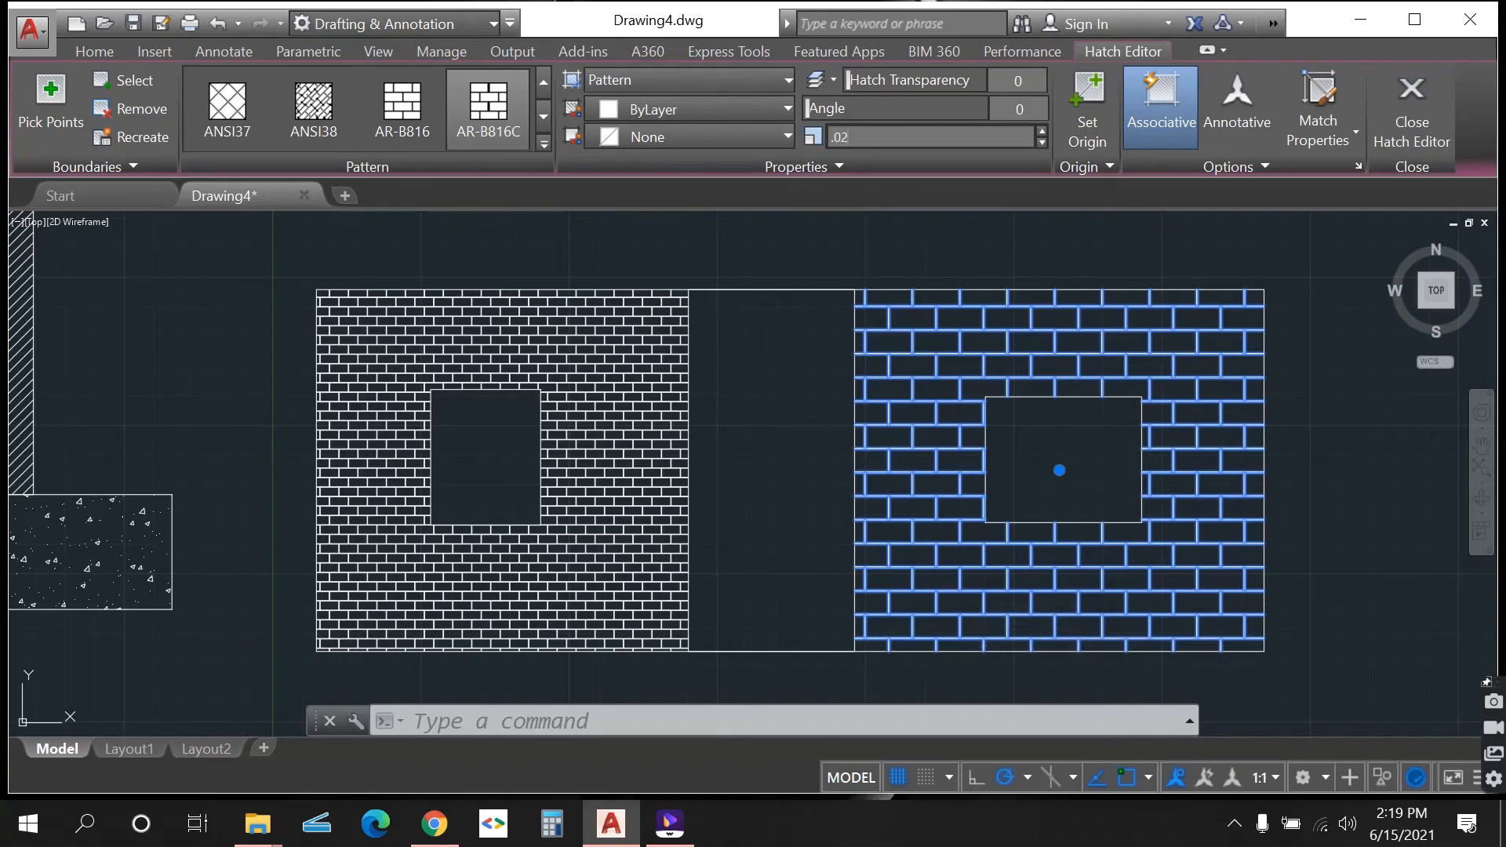
{"action": "key", "text": "Return"}
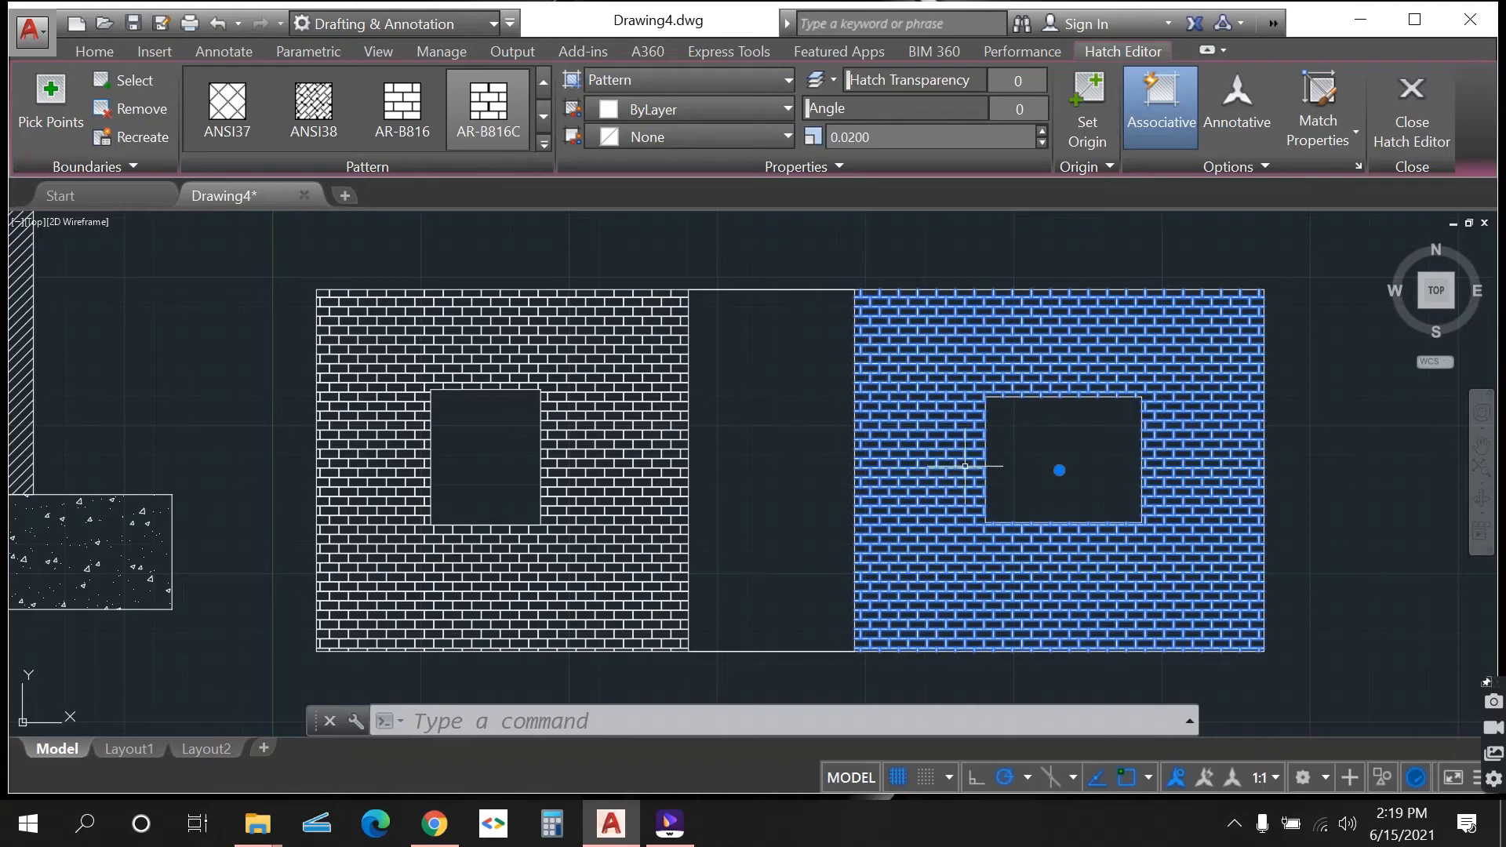
{"action": "key", "text": "Escape"}
- Examine the two brick hatches and the unfilled openings at several zoom levels
{"action": "scroll", "coordinate": [846, 440], "scroll_direction": "down", "scroll_amount": 4}
{"action": "scroll", "coordinate": [846, 439], "scroll_direction": "up", "scroll_amount": 5}
{"action": "scroll", "coordinate": [685, 387], "scroll_direction": "down", "scroll_amount": 4}
{"action": "scroll", "coordinate": [682, 383], "scroll_direction": "up", "scroll_amount": 4}
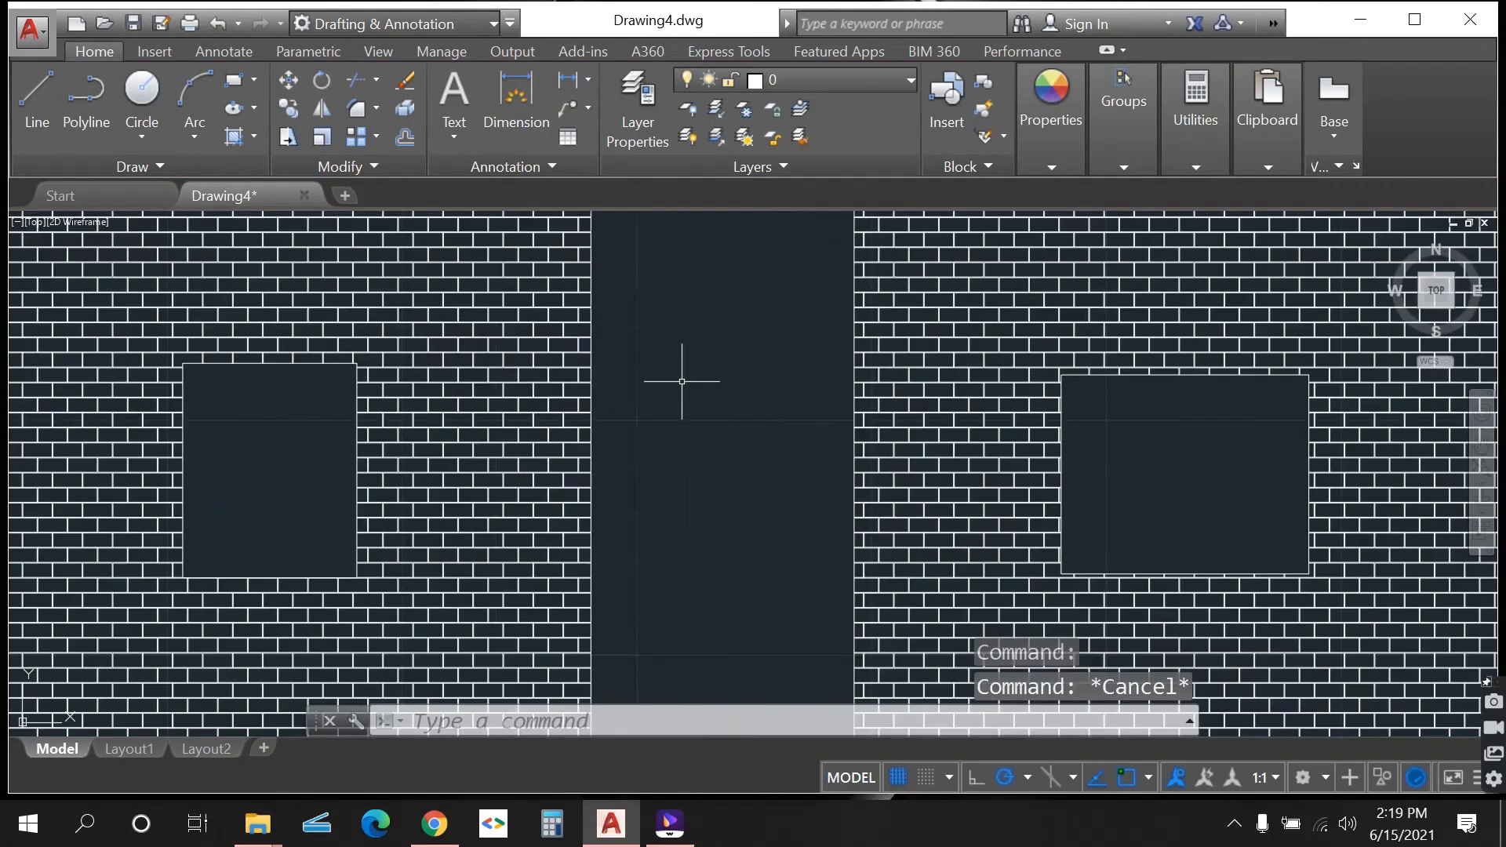
{"action": "scroll", "coordinate": [682, 383], "scroll_direction": "down", "scroll_amount": 4}
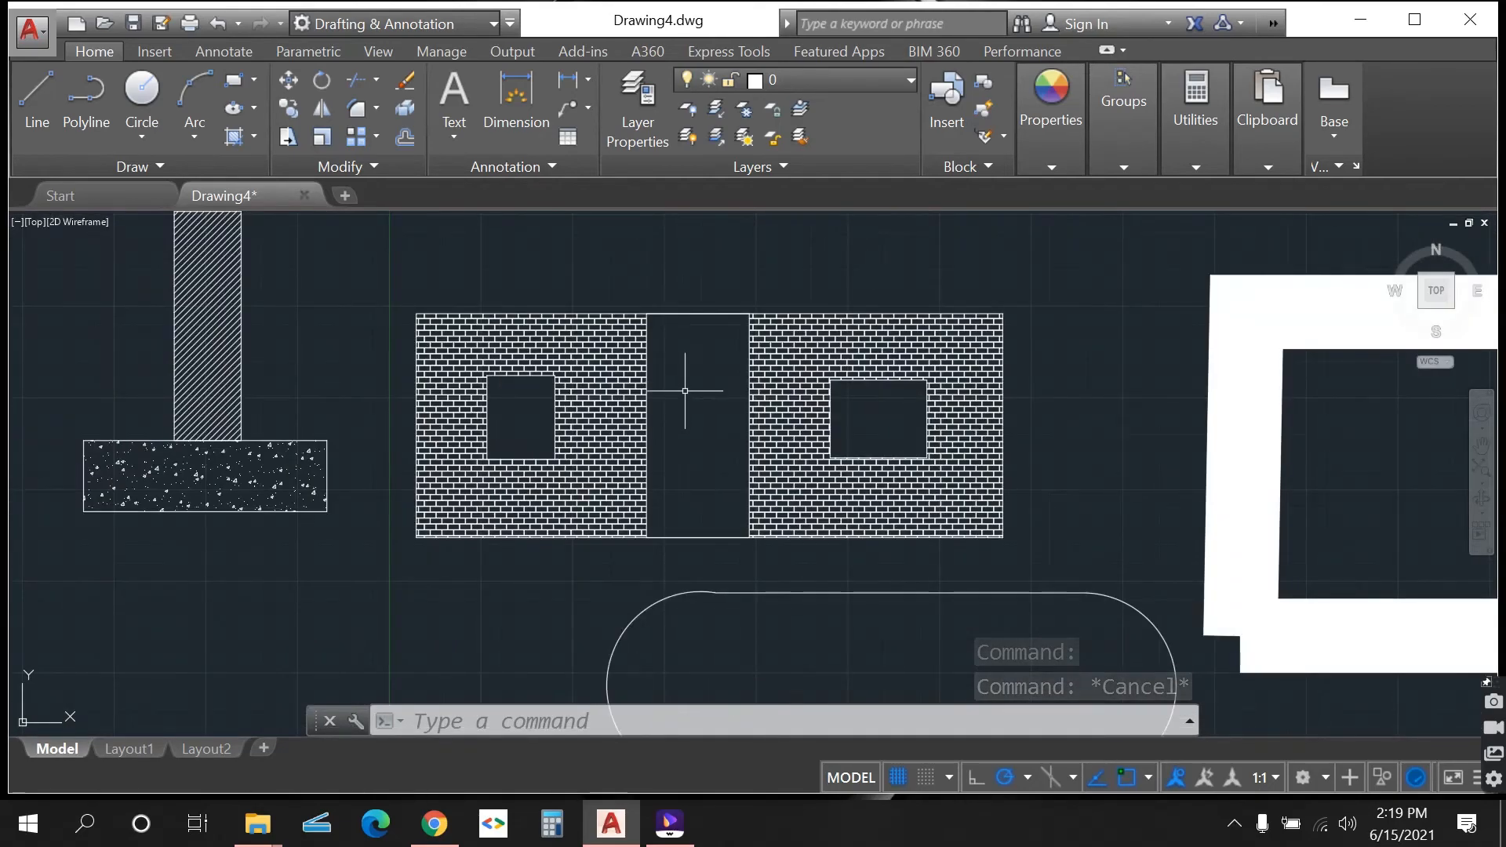
{"action": "scroll", "coordinate": [685, 390], "scroll_direction": "up", "scroll_amount": 3}
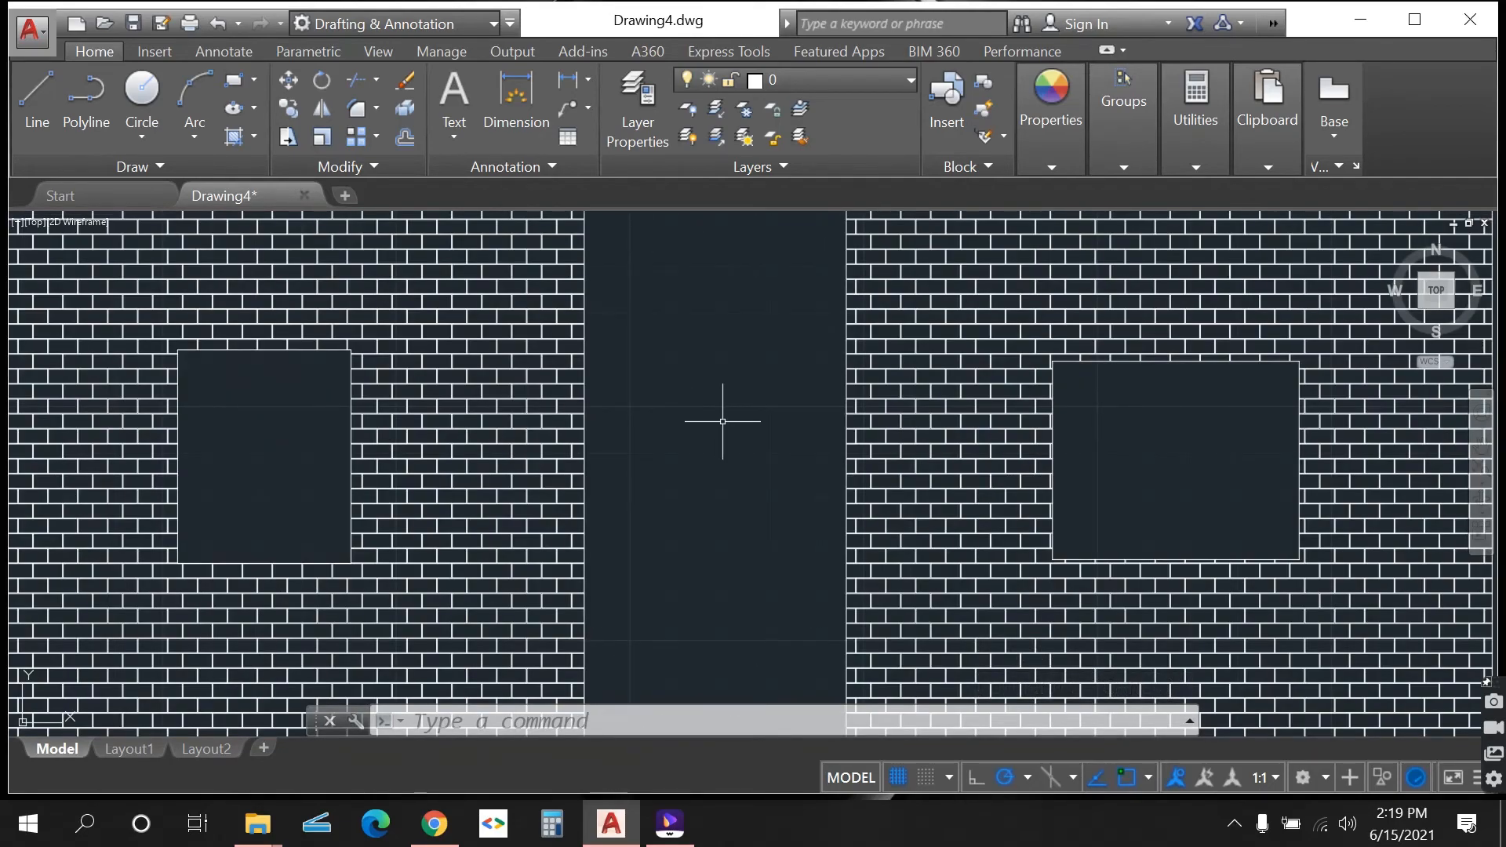
{"action": "scroll", "coordinate": [728, 422], "scroll_direction": "down", "scroll_amount": 2}
{"action": "scroll", "coordinate": [644, 426], "scroll_direction": "up", "scroll_amount": 2}
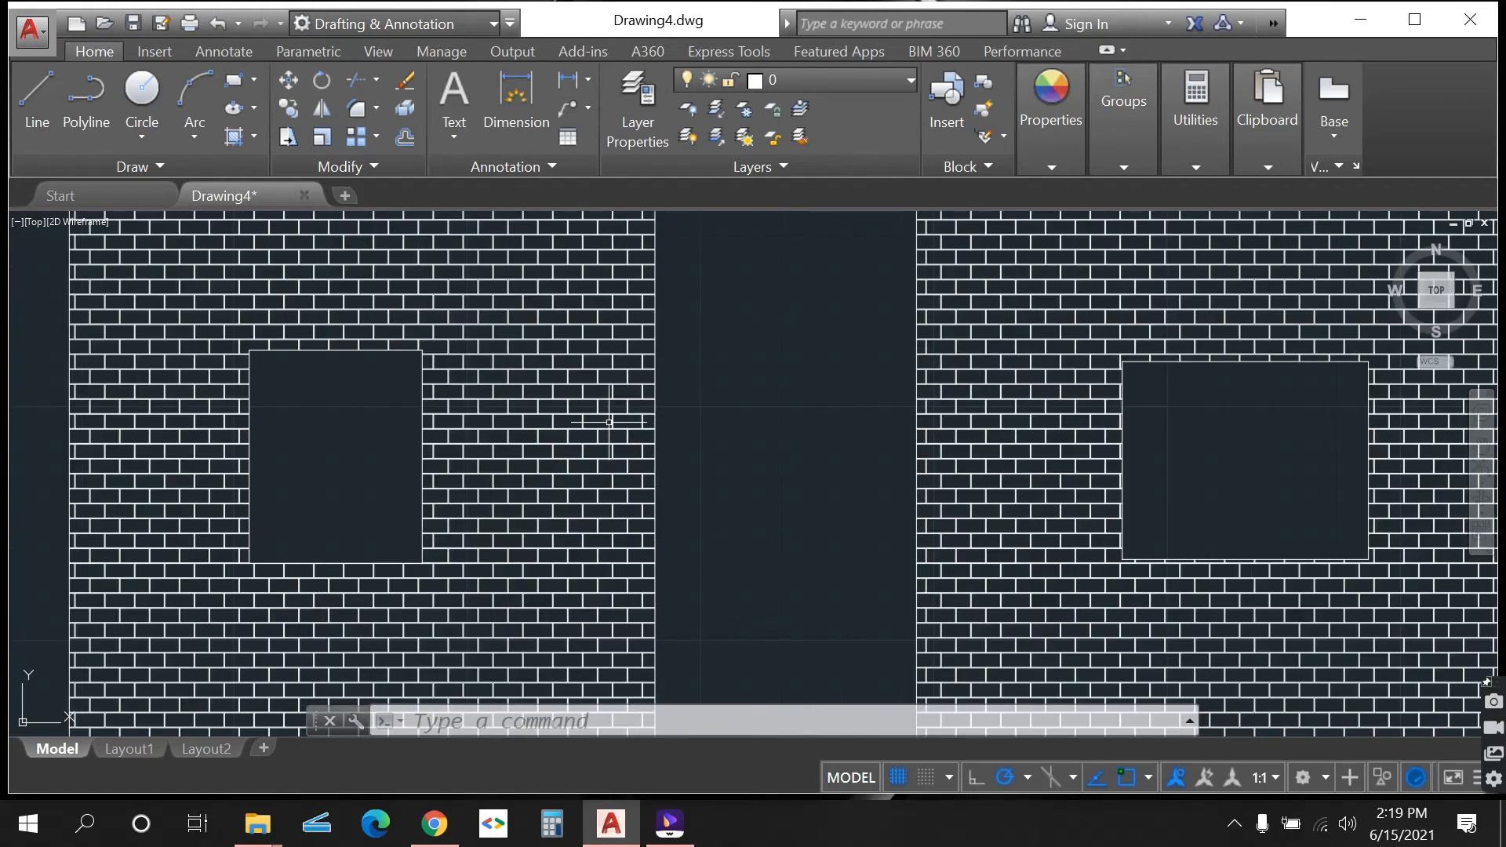
{"action": "scroll", "coordinate": [645, 426], "scroll_direction": "down", "scroll_amount": 2}
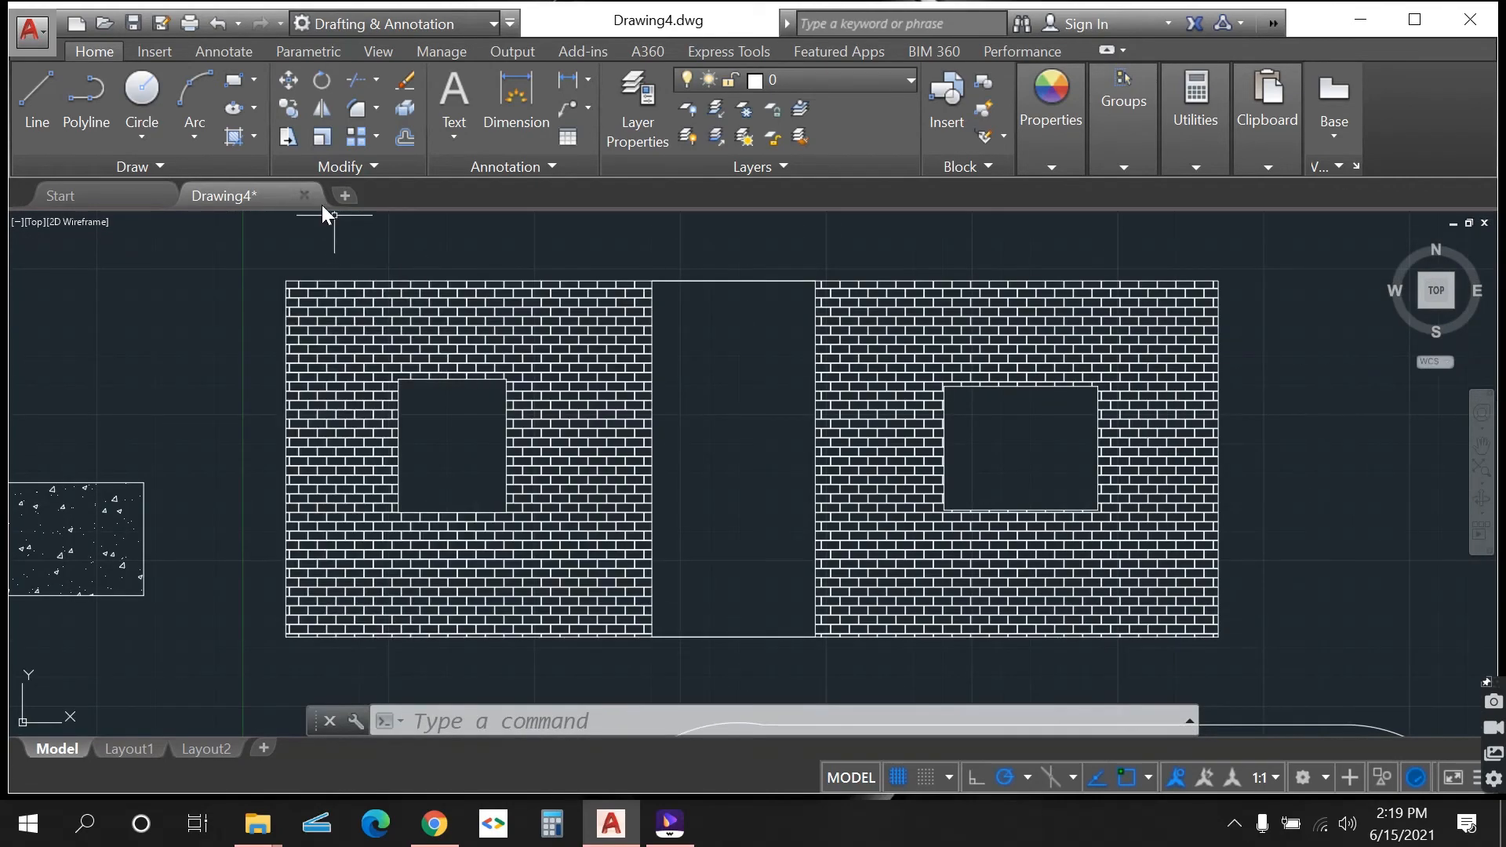
- Fill the left small rectangle with a GR_LINEAR gradient from Blue to the dark red 153,27,30
{"action": "left_click", "coordinate": [252, 135]}
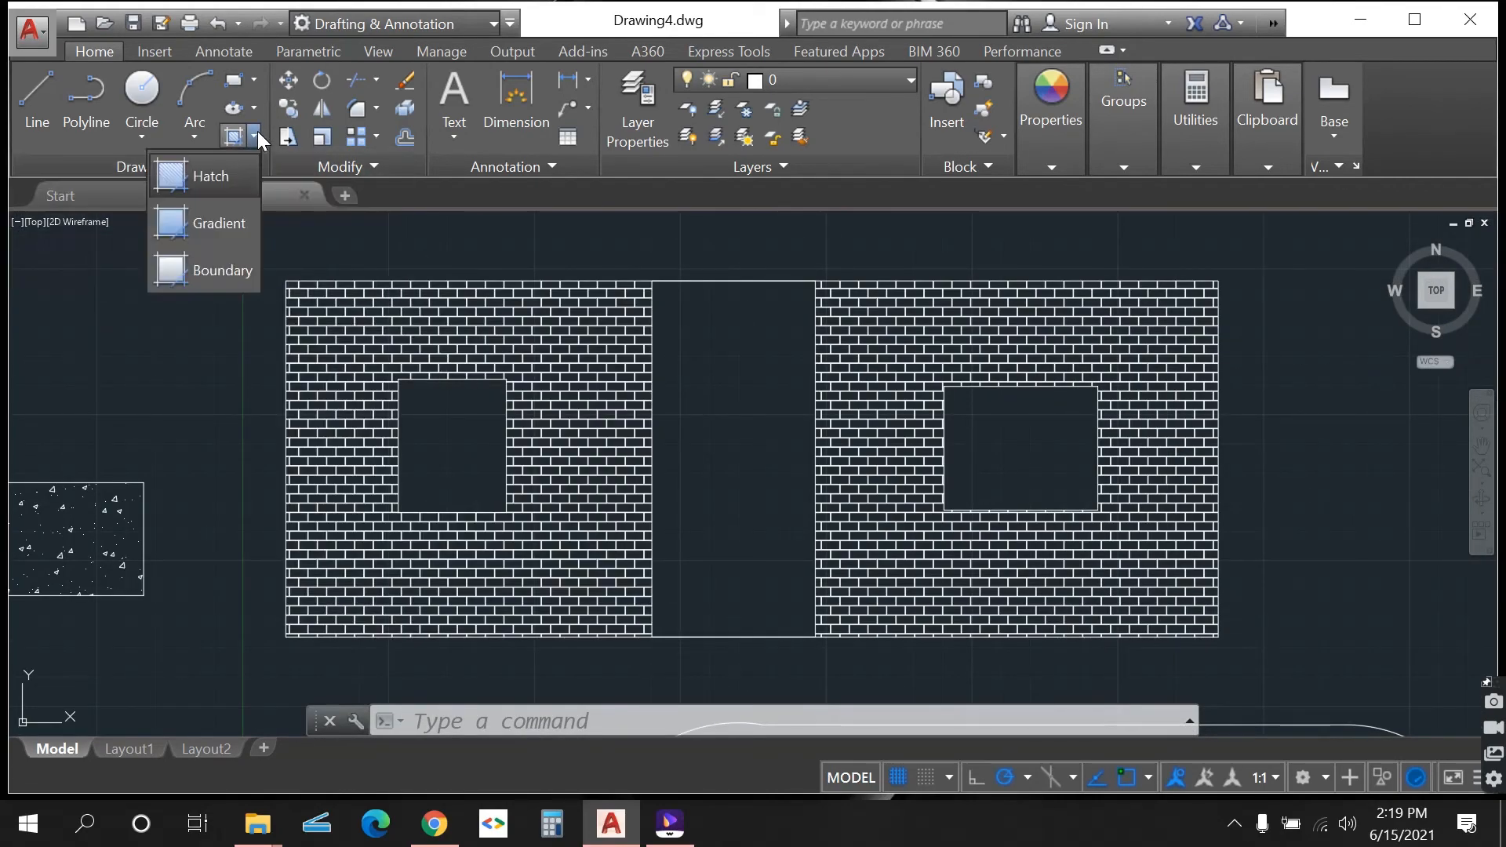
{"action": "left_click", "coordinate": [213, 223]}
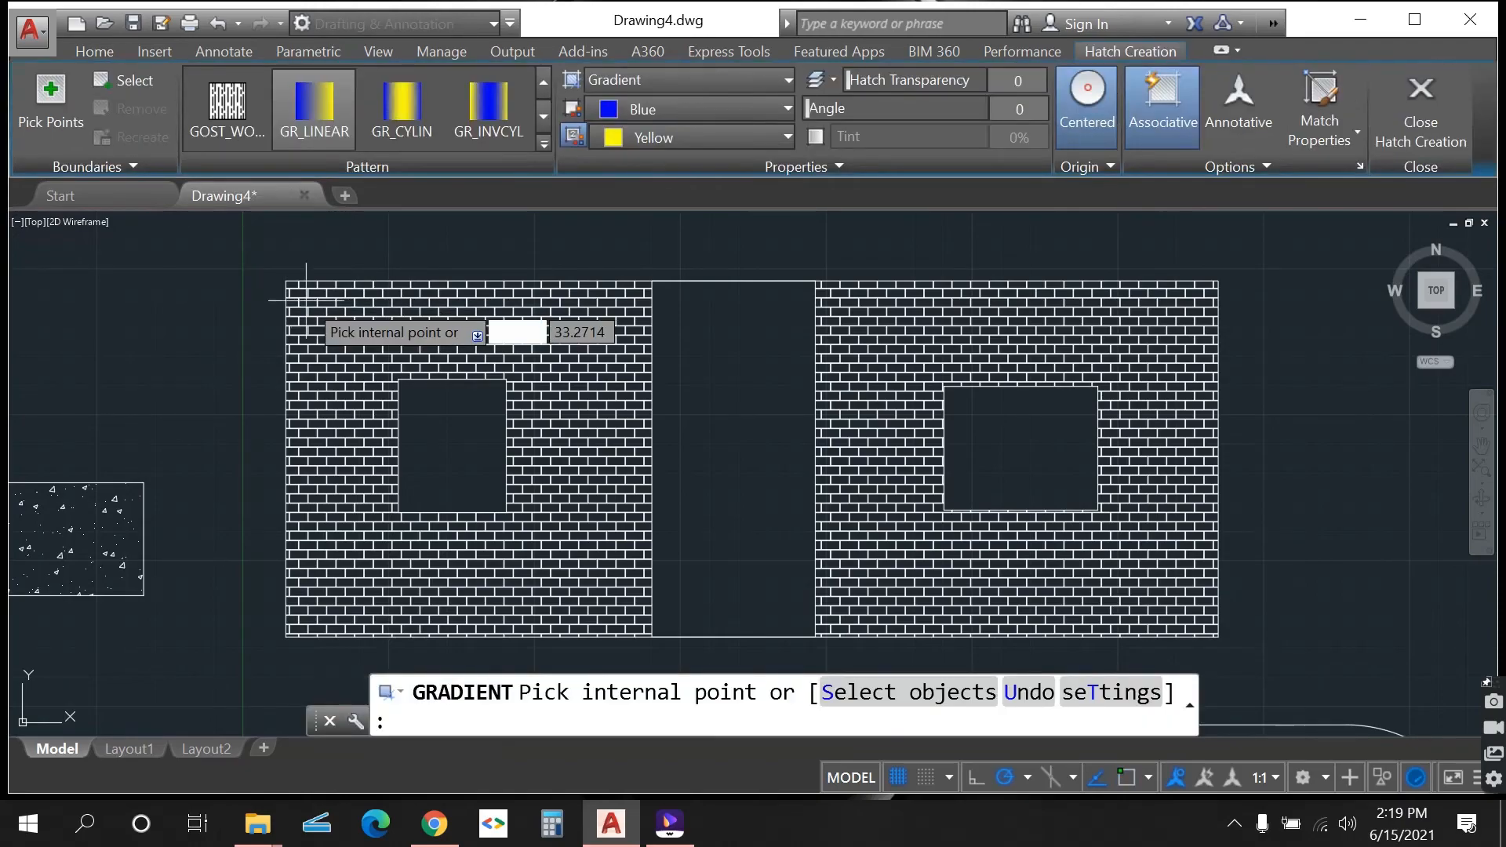
{"action": "left_click", "coordinate": [306, 300]}
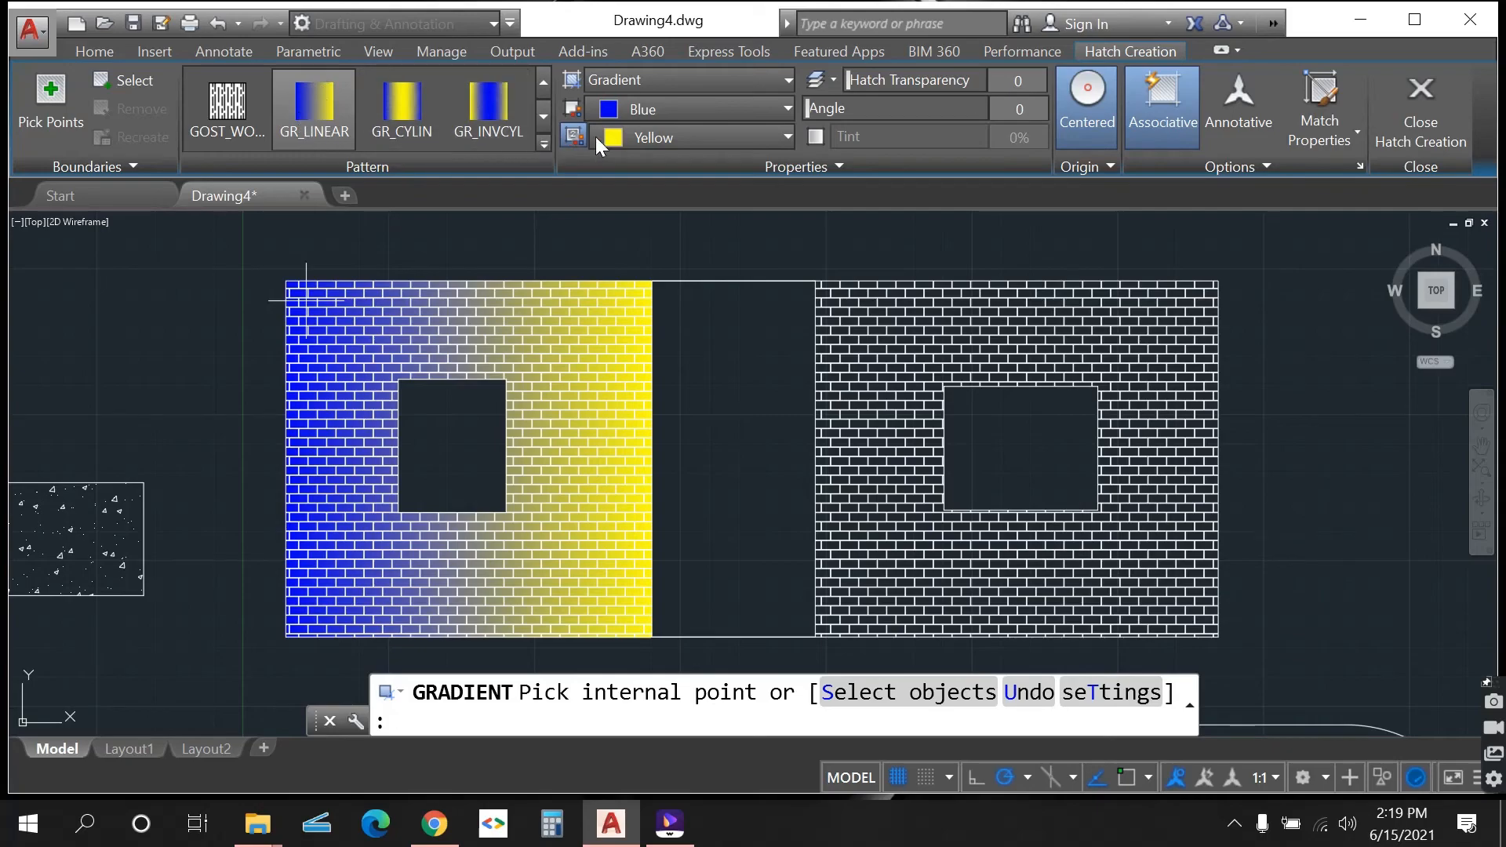
{"action": "left_click", "coordinate": [675, 134]}
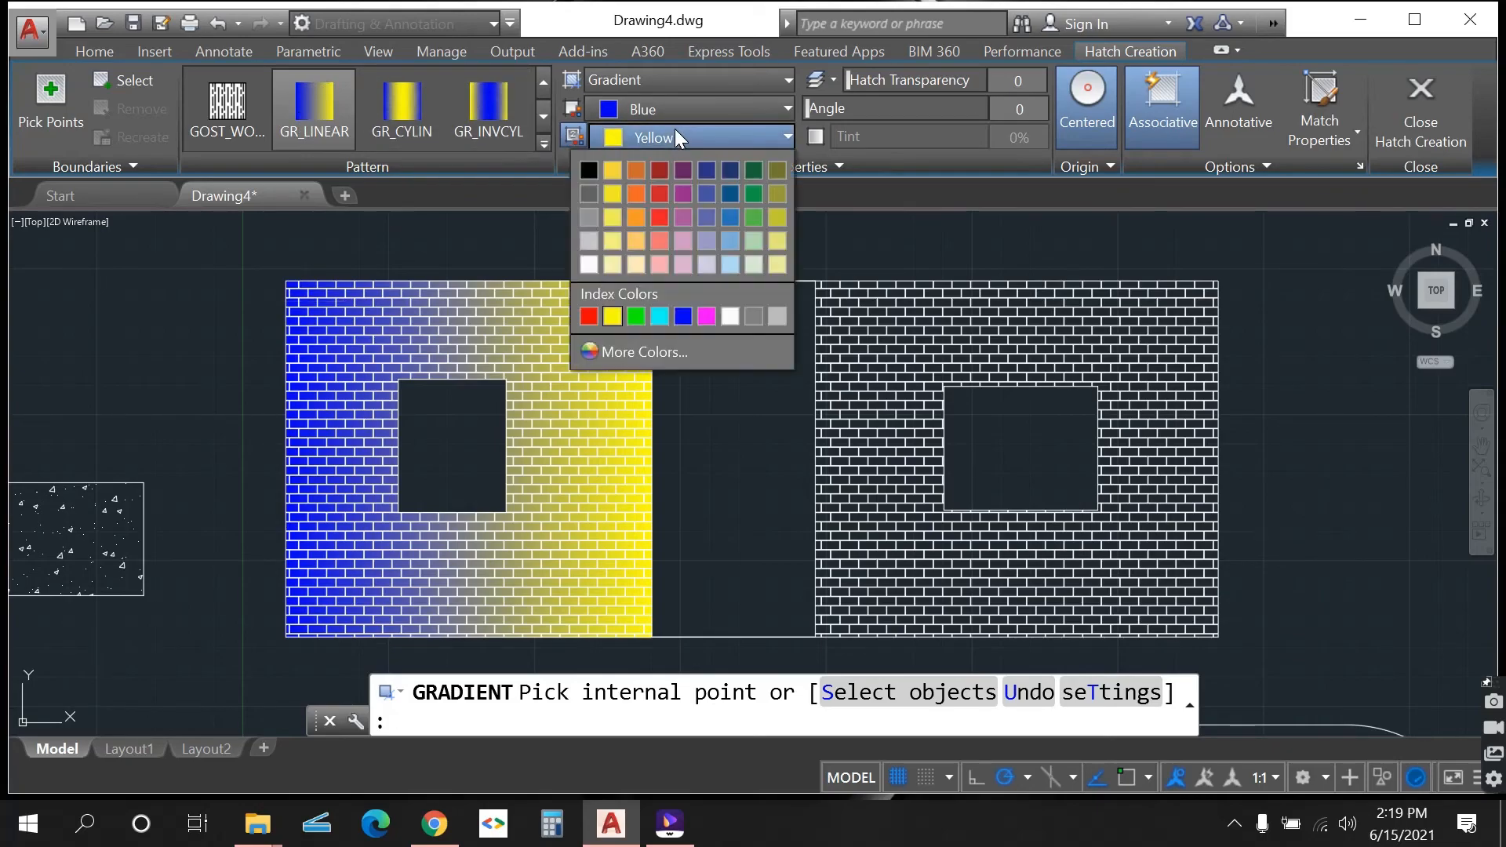
{"action": "left_click", "coordinate": [657, 172]}
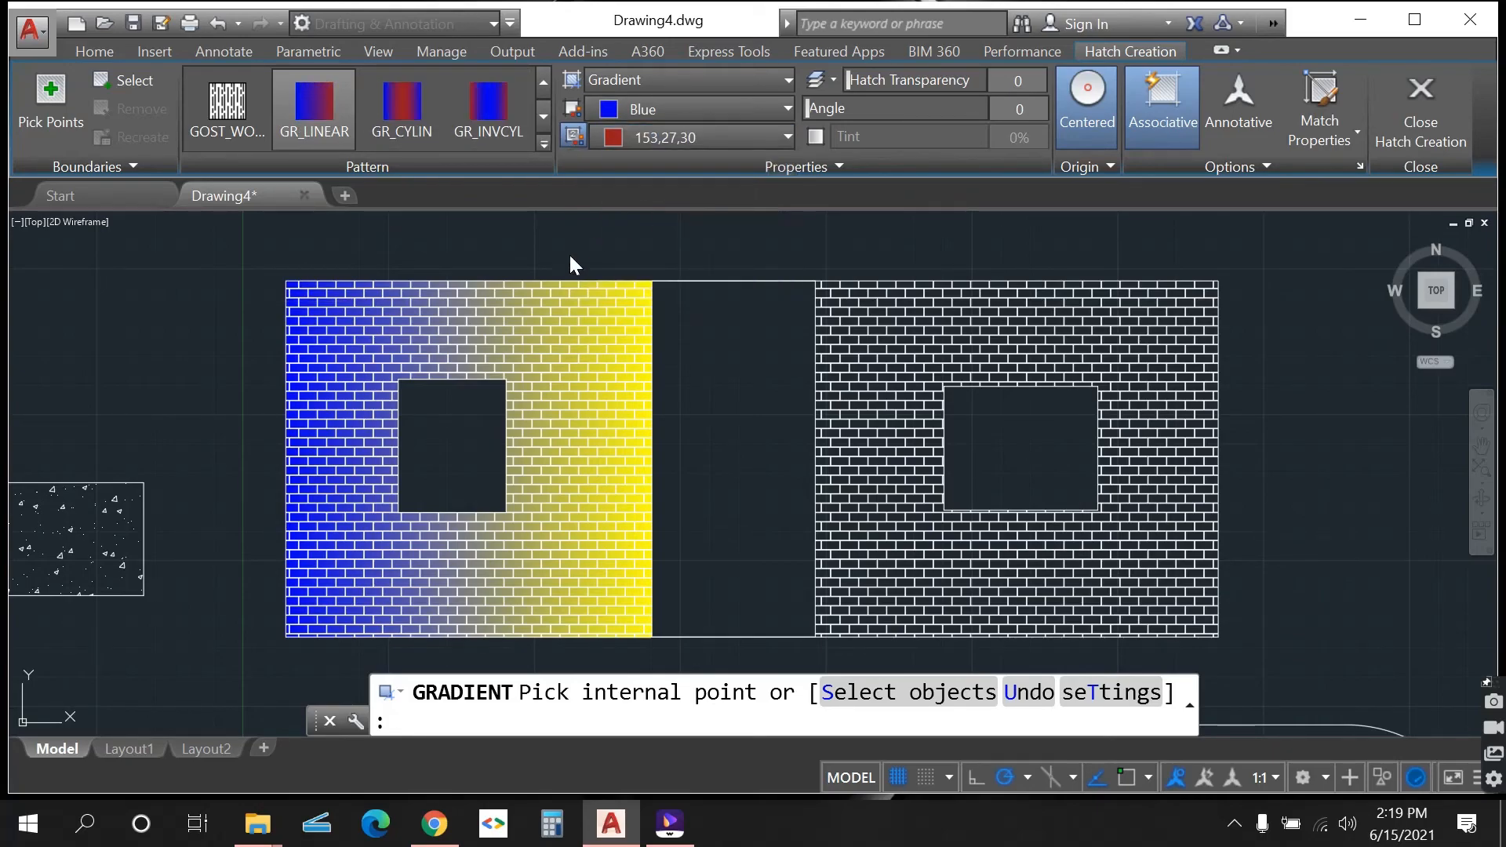
{"action": "left_click", "coordinate": [451, 455]}
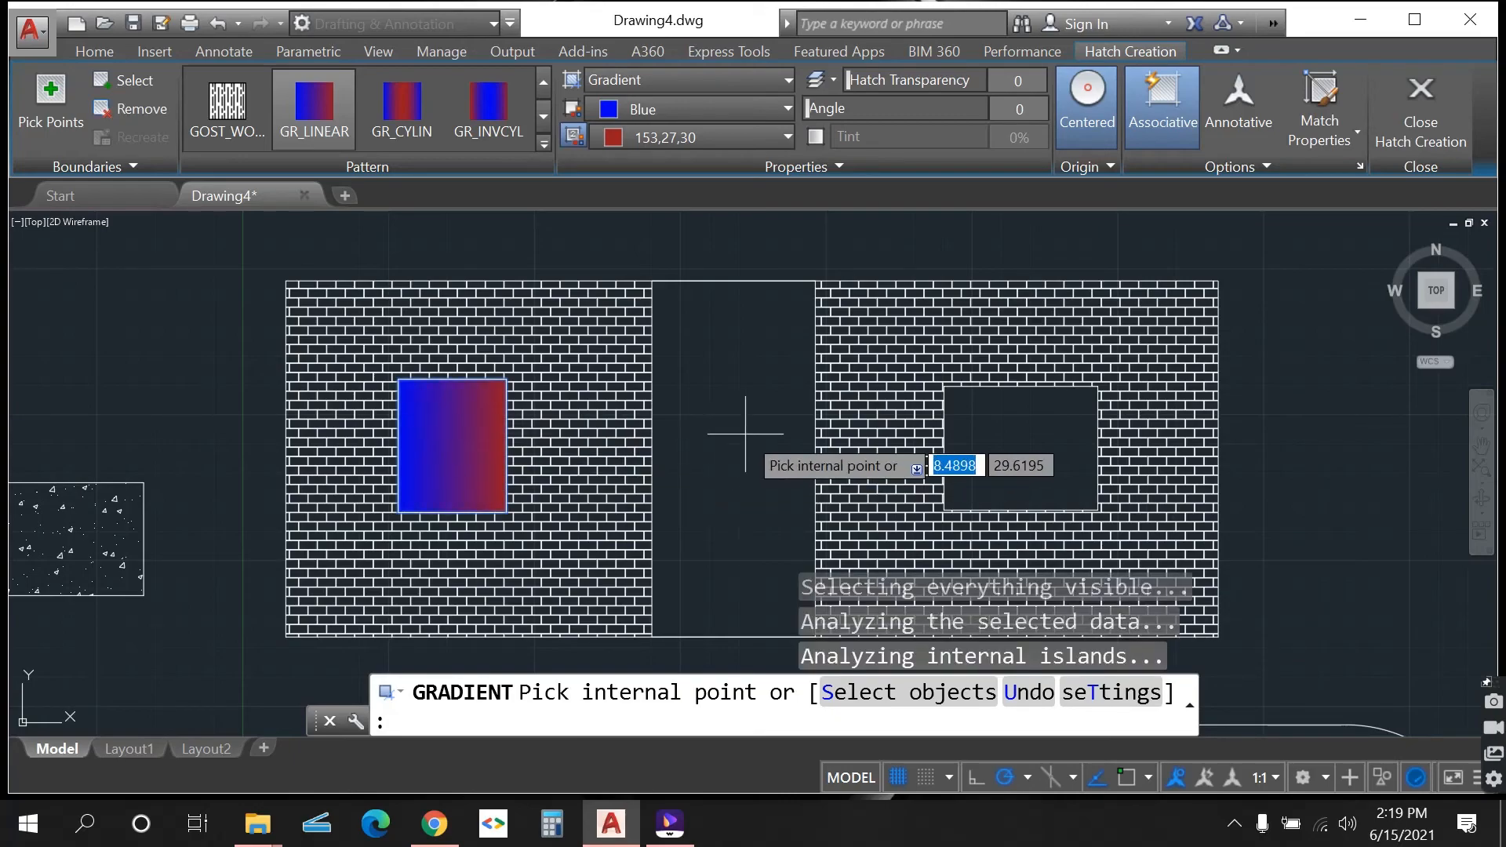
{"action": "key", "text": "Return"}
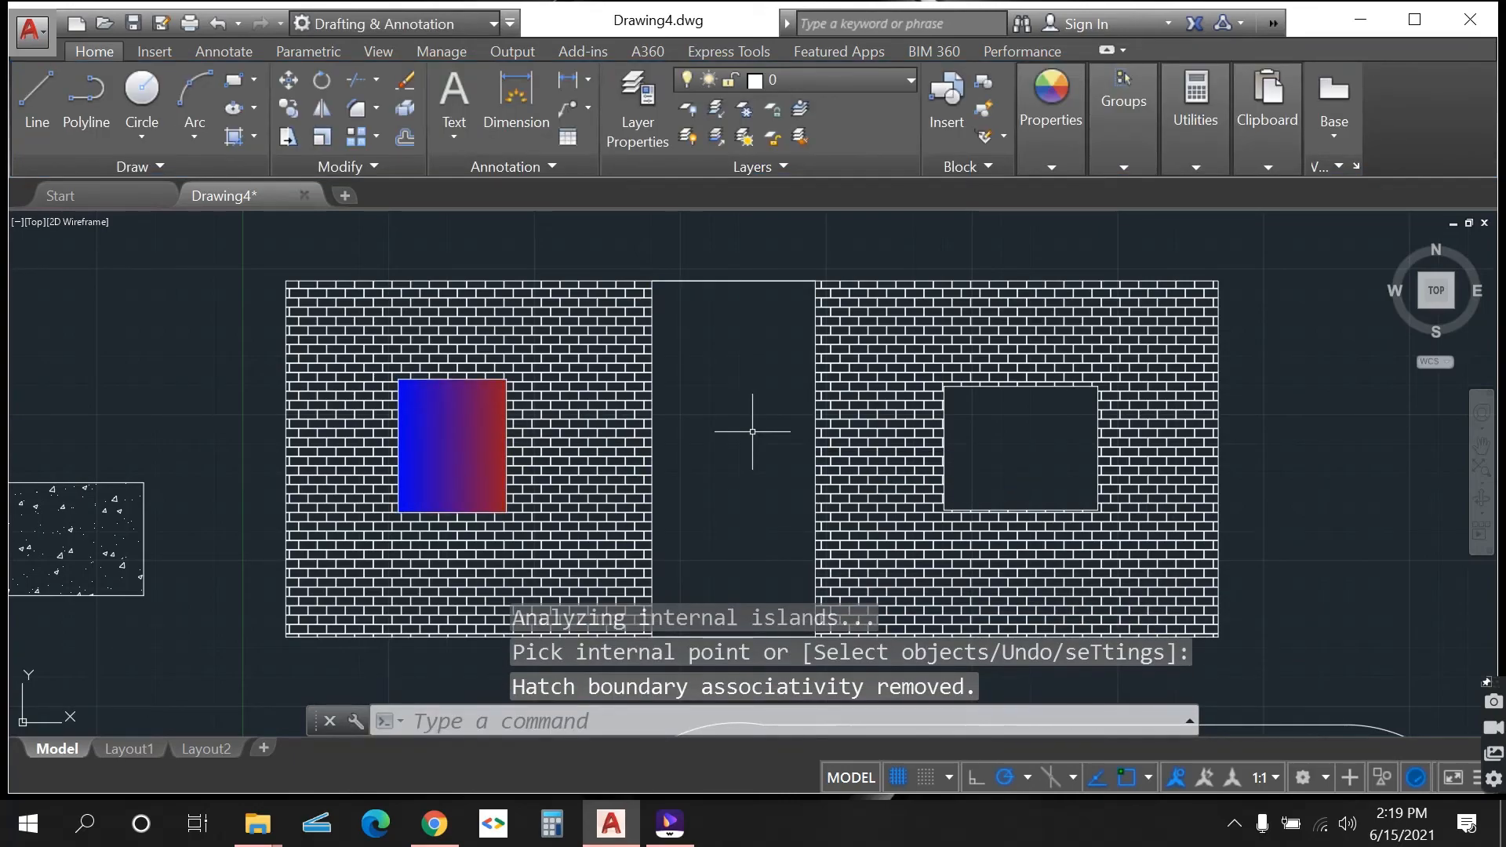
- Fill the middle rectangle and the right small rectangle with the same blue-to-dark-red linear gradient
{"action": "key", "text": "Return"}
{"action": "left_click", "coordinate": [745, 431]}
{"action": "key", "text": "Return"}
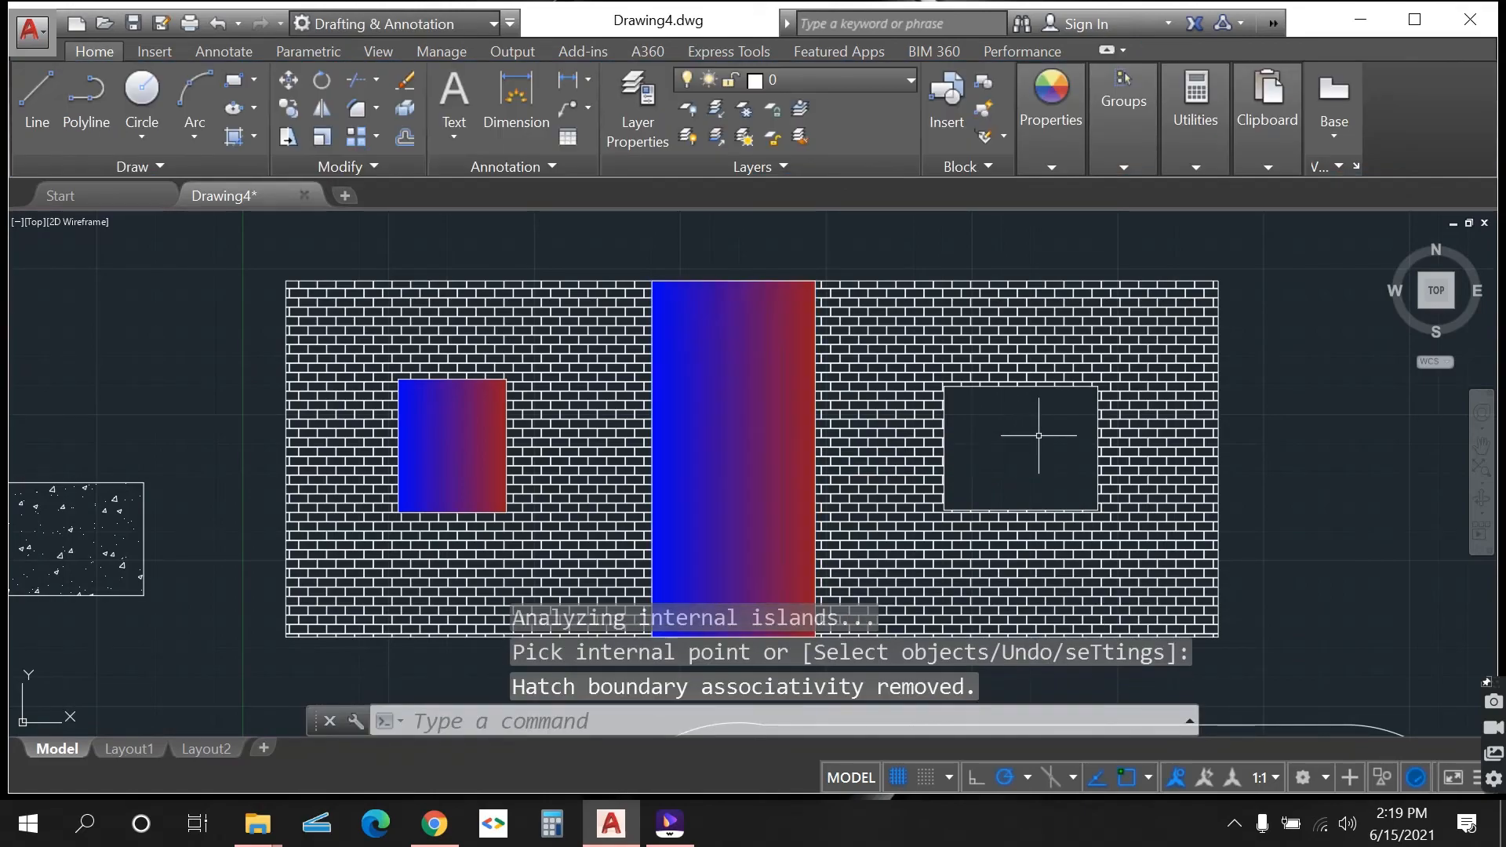
{"action": "key", "text": "Return"}
{"action": "left_click", "coordinate": [1034, 436]}
{"action": "key", "text": "Return"}
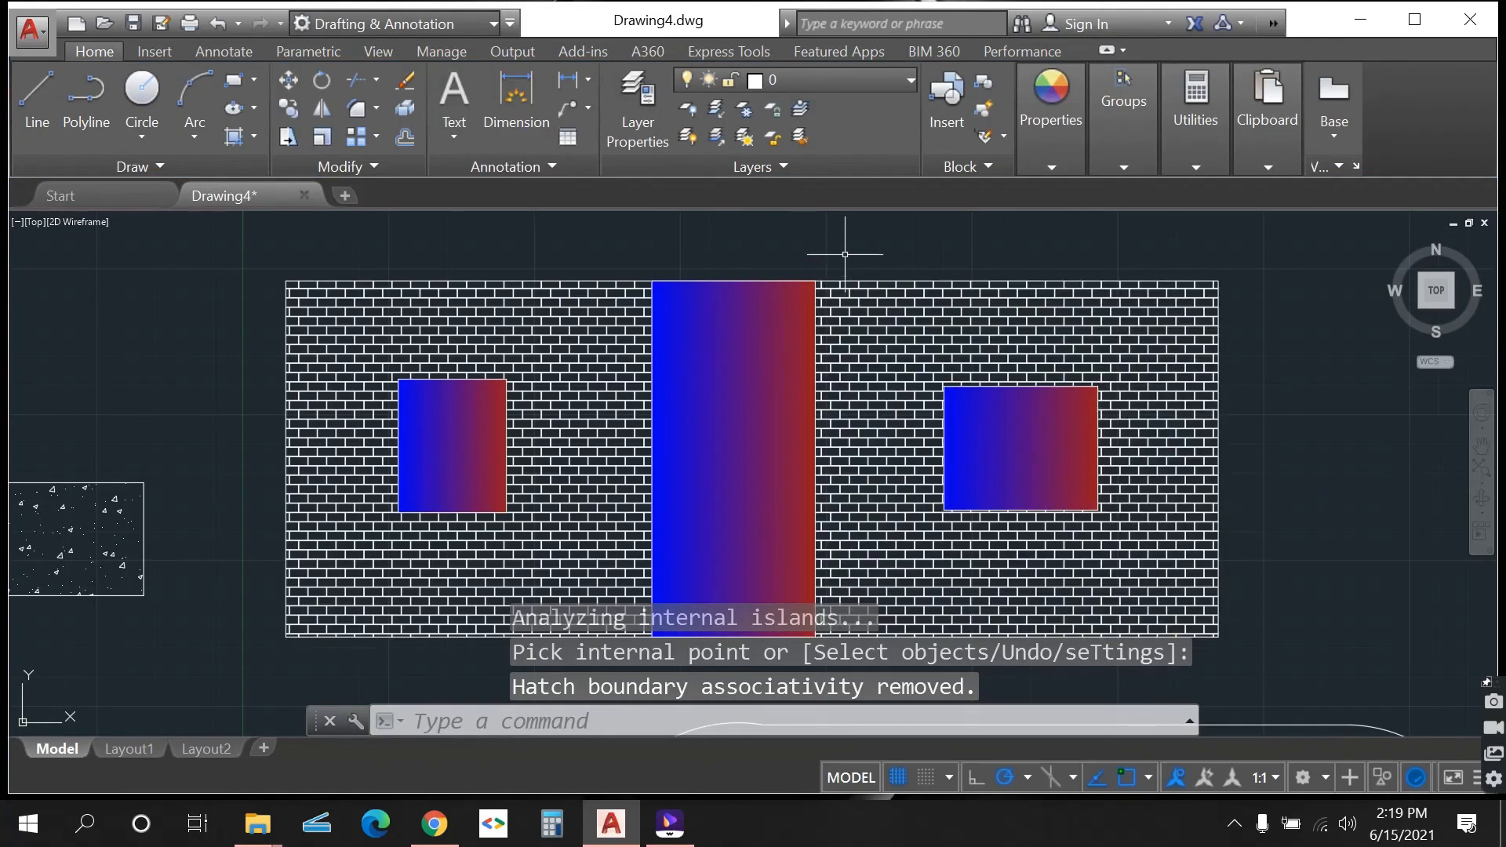